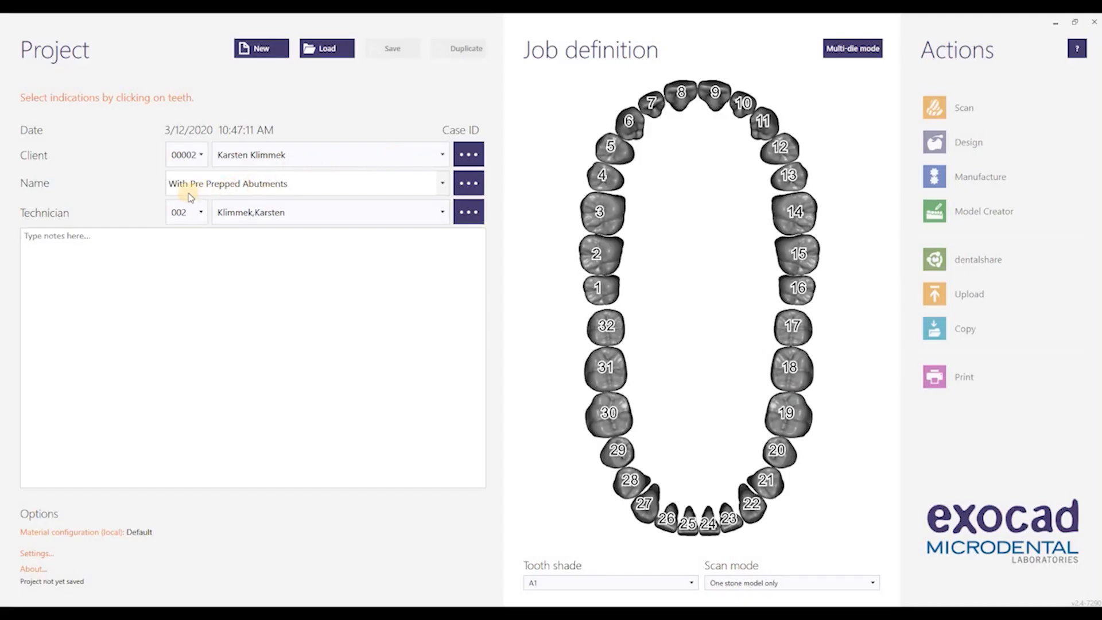
# Make tooth 3 an Anatomic waxup in Zirconia Multilayer
pyautogui.click(255, 187)
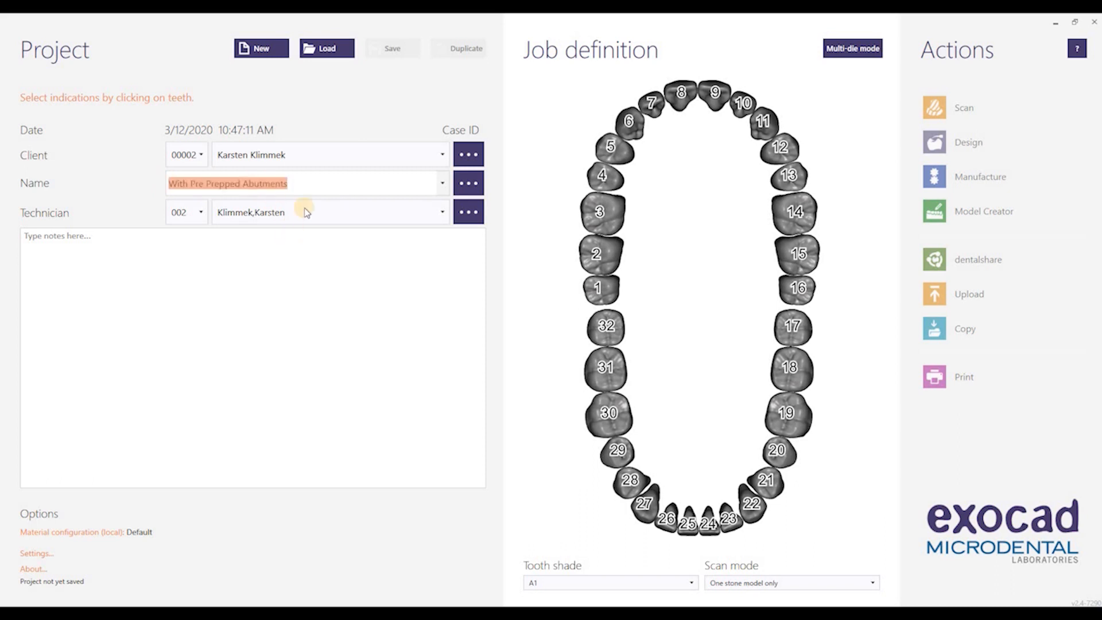
pyautogui.click(336, 179)
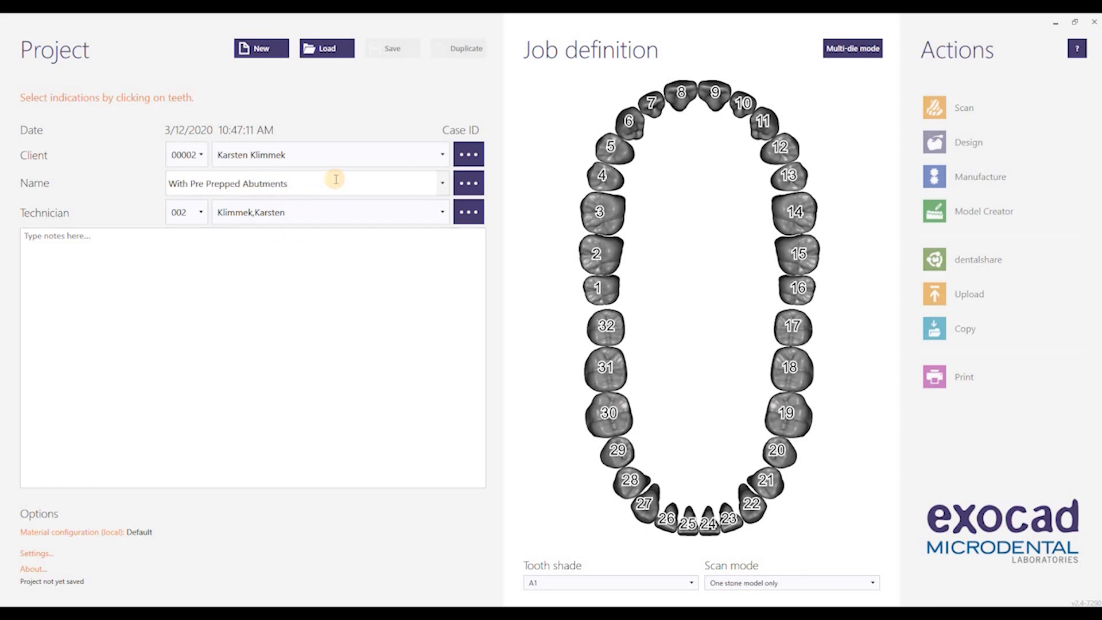
pyautogui.click(610, 213)
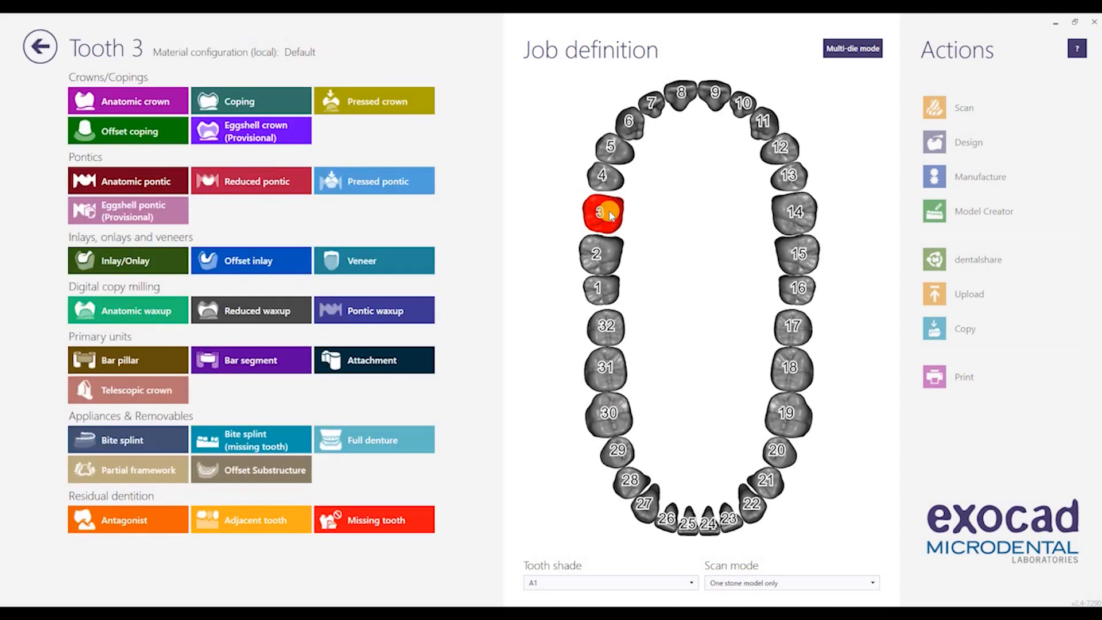
pyautogui.click(163, 306)
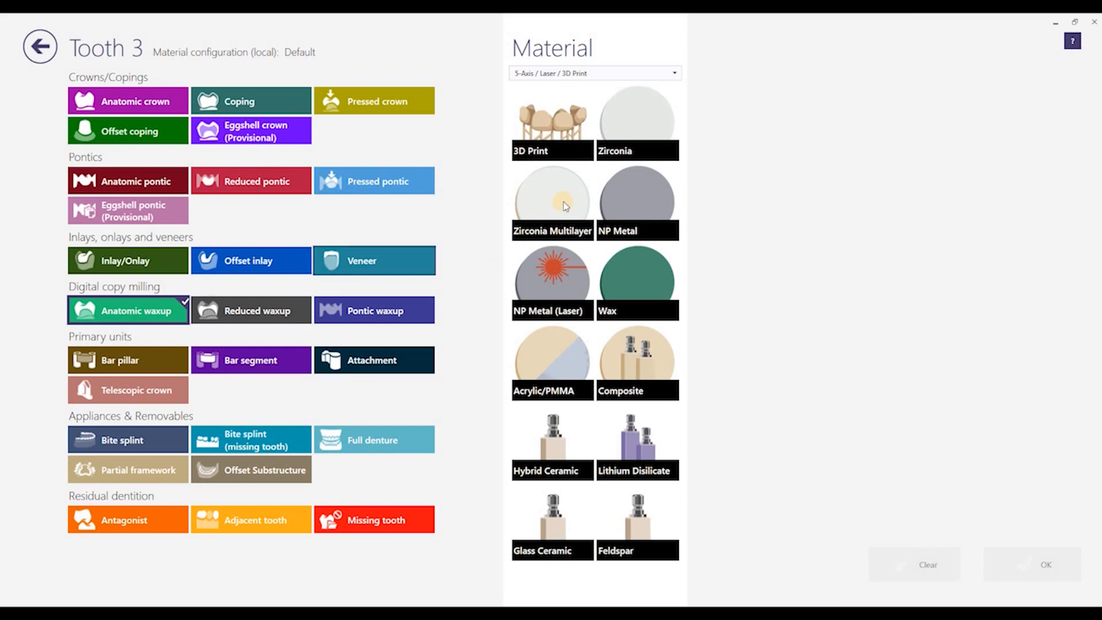
pyautogui.click(566, 205)
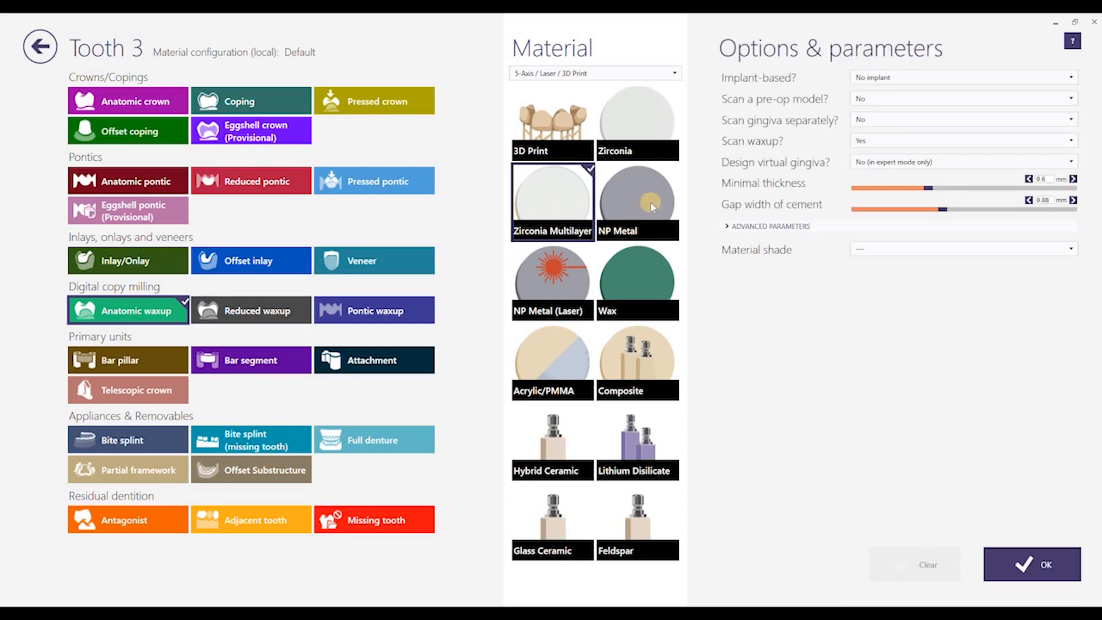
# Set tooth 3 screw-retained (manual positioning), pre-op scan Yes, digital waxup, virtual gingiva Optional, and confirm
pyautogui.click(932, 79)
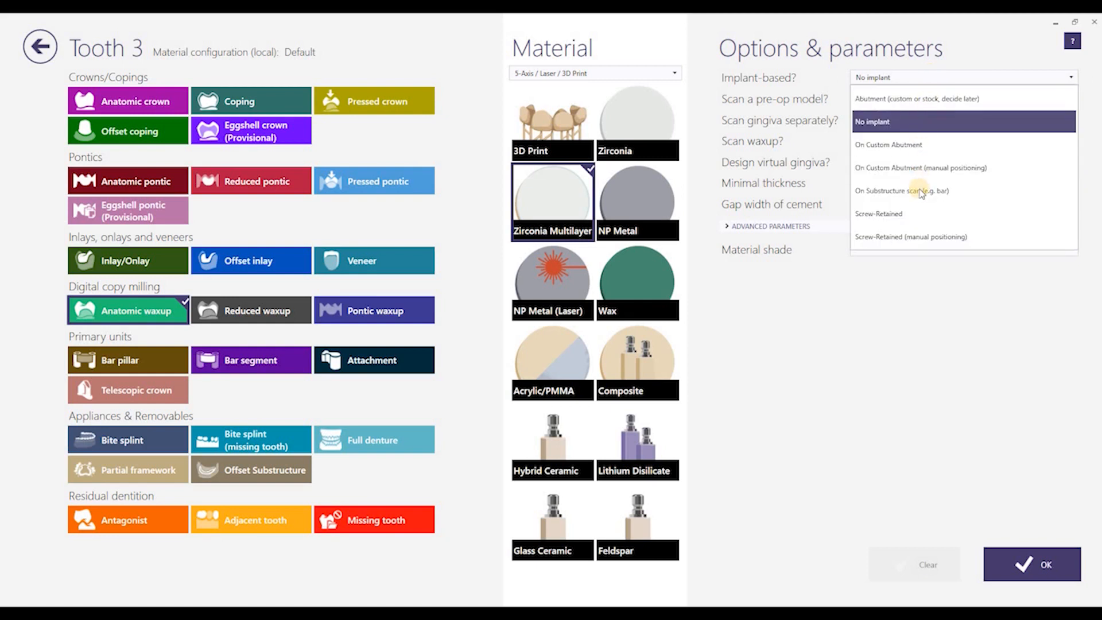
pyautogui.click(927, 237)
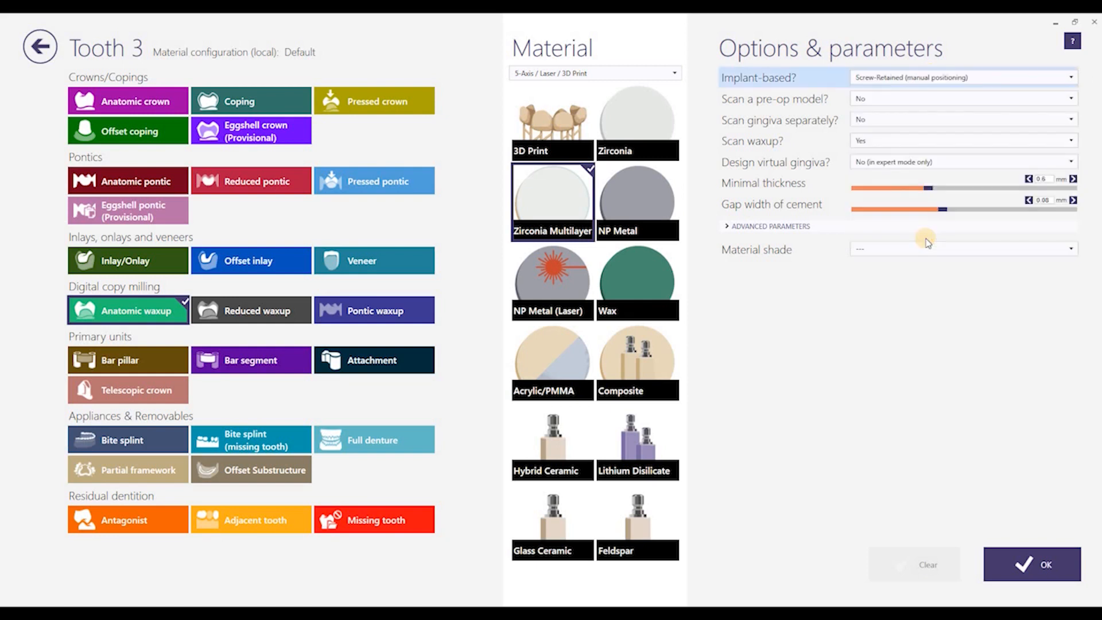
pyautogui.click(887, 101)
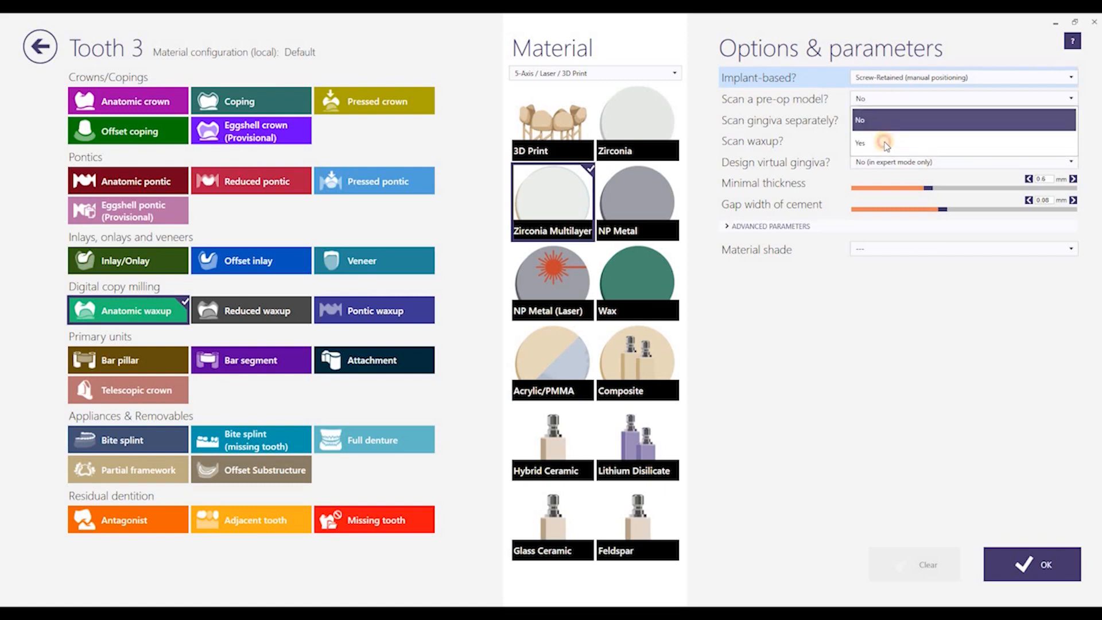
pyautogui.click(886, 144)
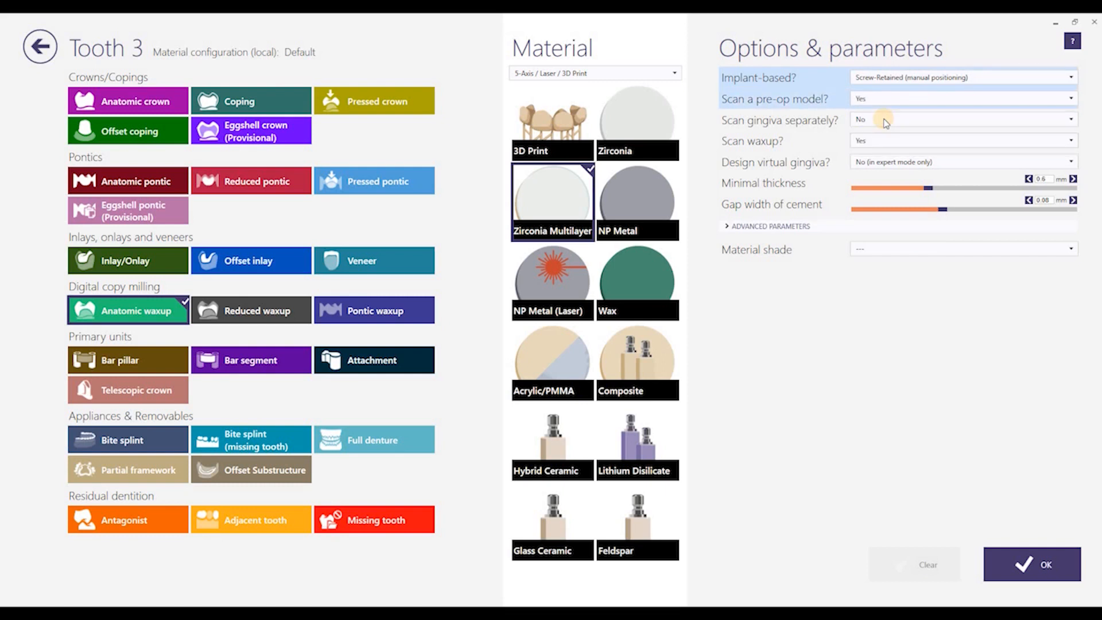
pyautogui.click(885, 121)
pyautogui.click(882, 142)
pyautogui.click(881, 148)
pyautogui.click(879, 161)
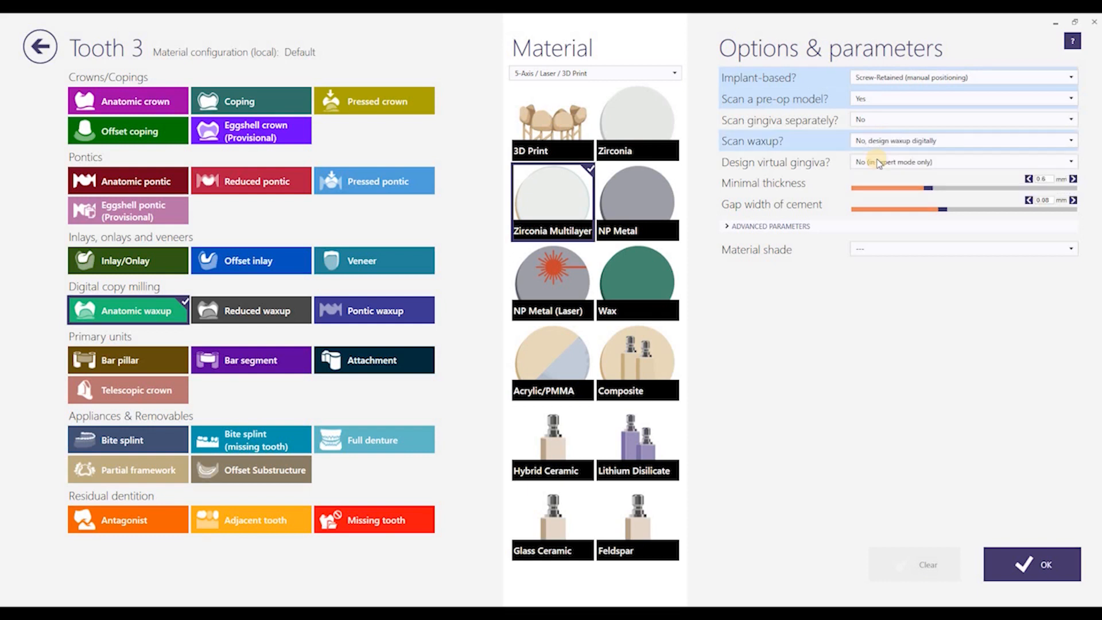
pyautogui.click(879, 163)
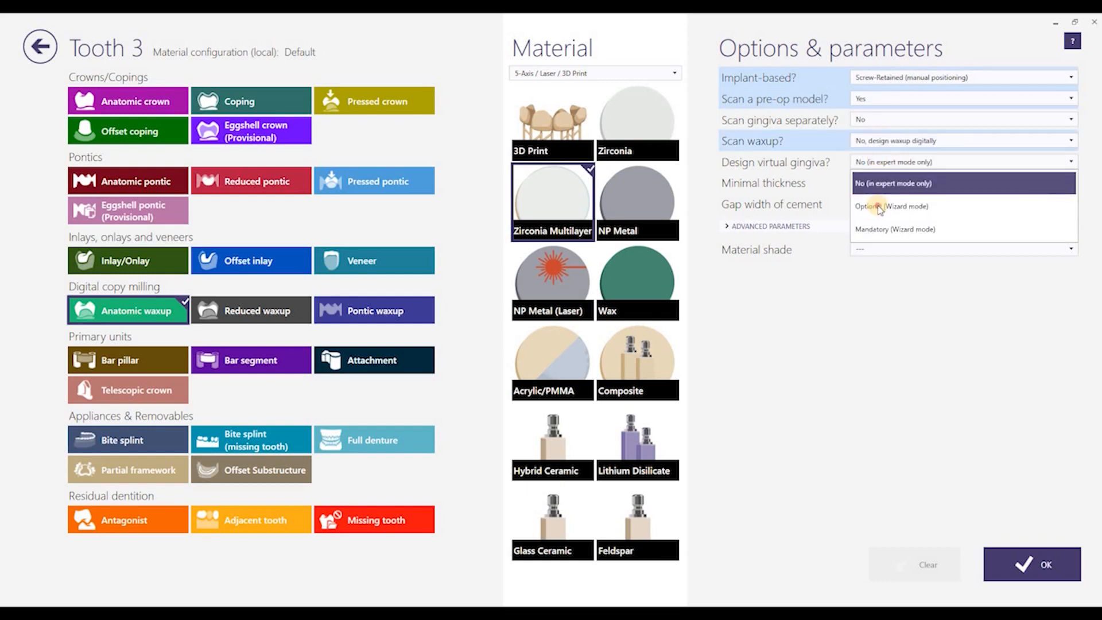
pyautogui.click(879, 208)
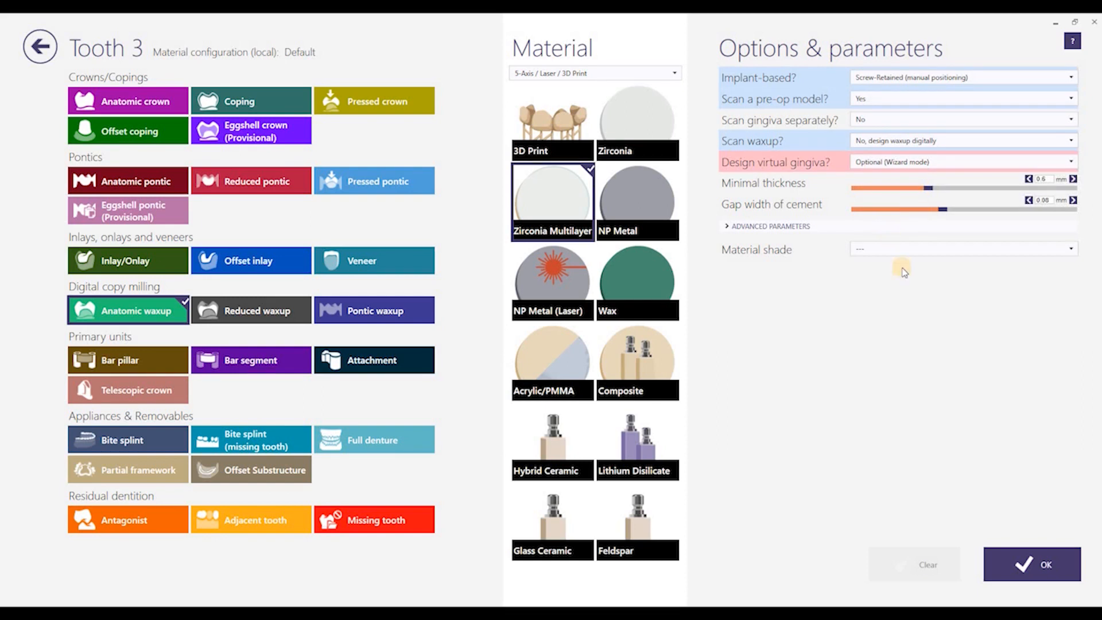
pyautogui.click(1045, 559)
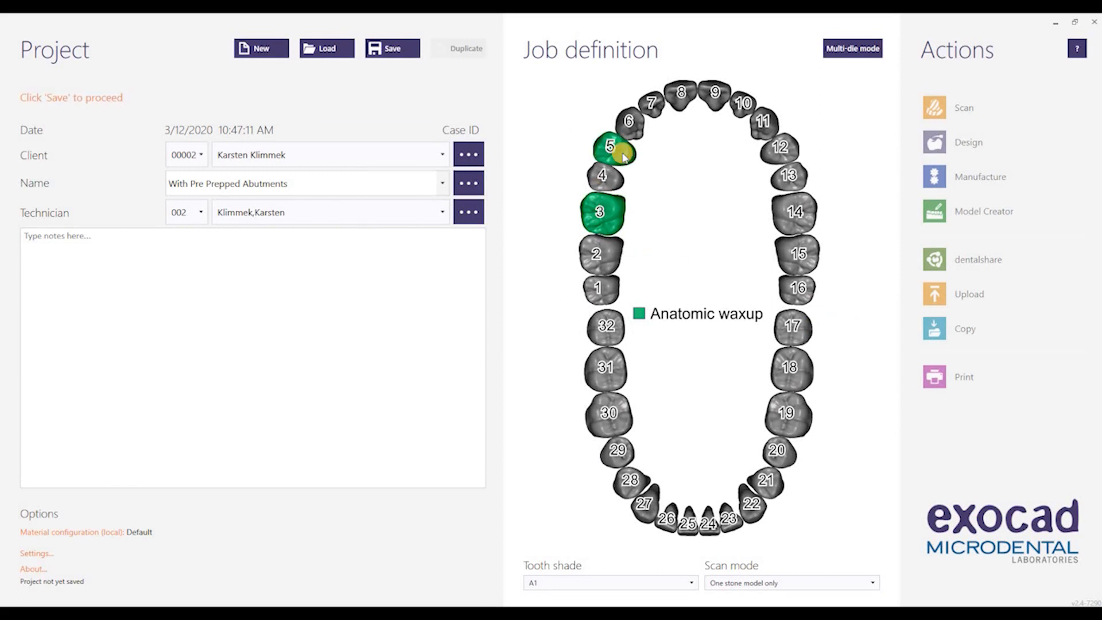
# Mark teeth 7, 11 and 14 as anatomic waxups
pyautogui.keyDown('ctrl'); pyautogui.click(655, 108); pyautogui.keyUp('ctrl')
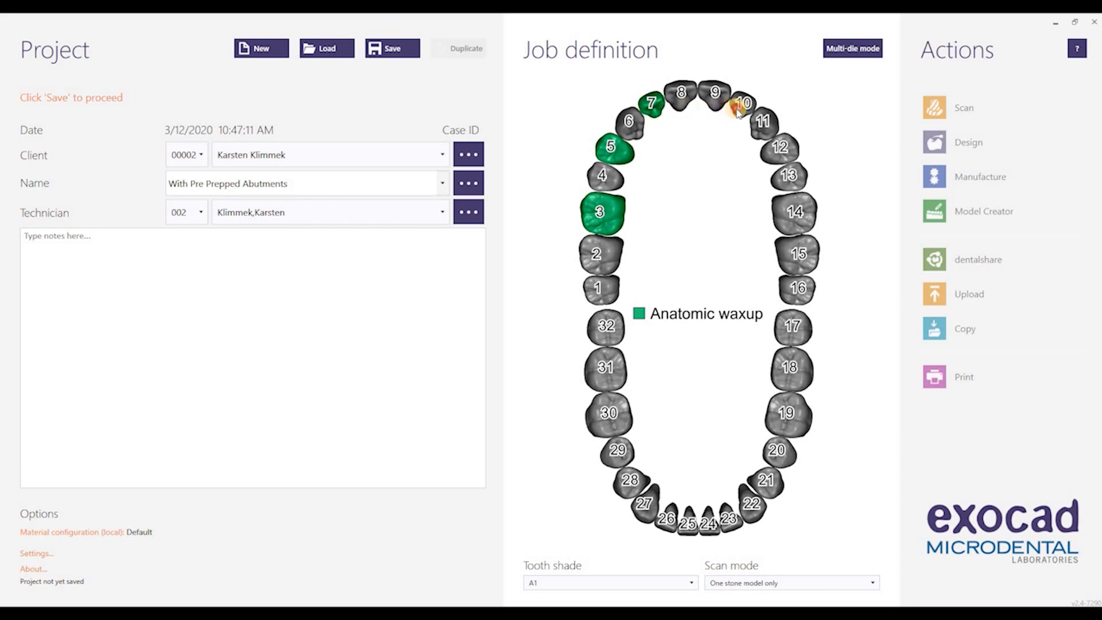
pyautogui.click(764, 125)
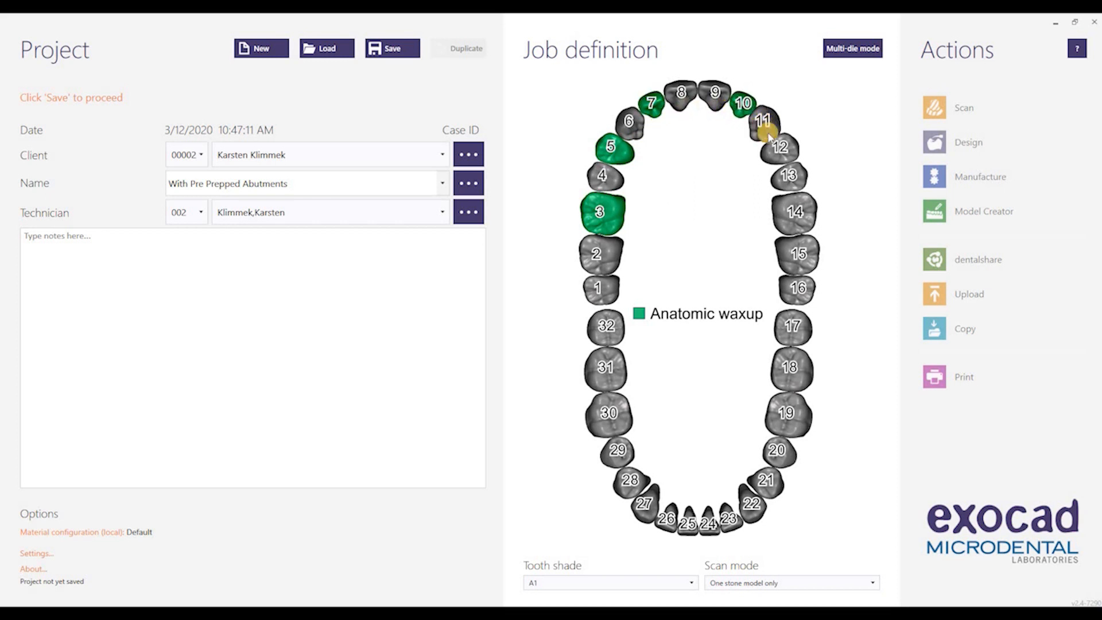
pyautogui.keyDown('ctrl'); pyautogui.click(787, 212); pyautogui.keyUp('ctrl')
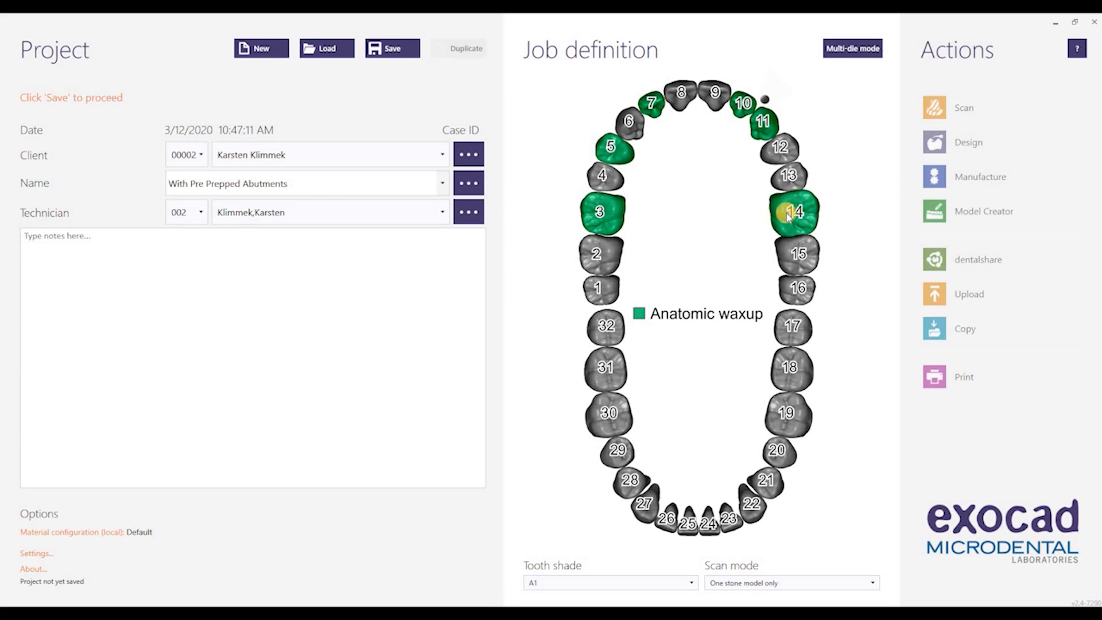
# Make tooth 4 a Pontic waxup with a pre-op scan and optional virtual gingiva
pyautogui.click(612, 179)
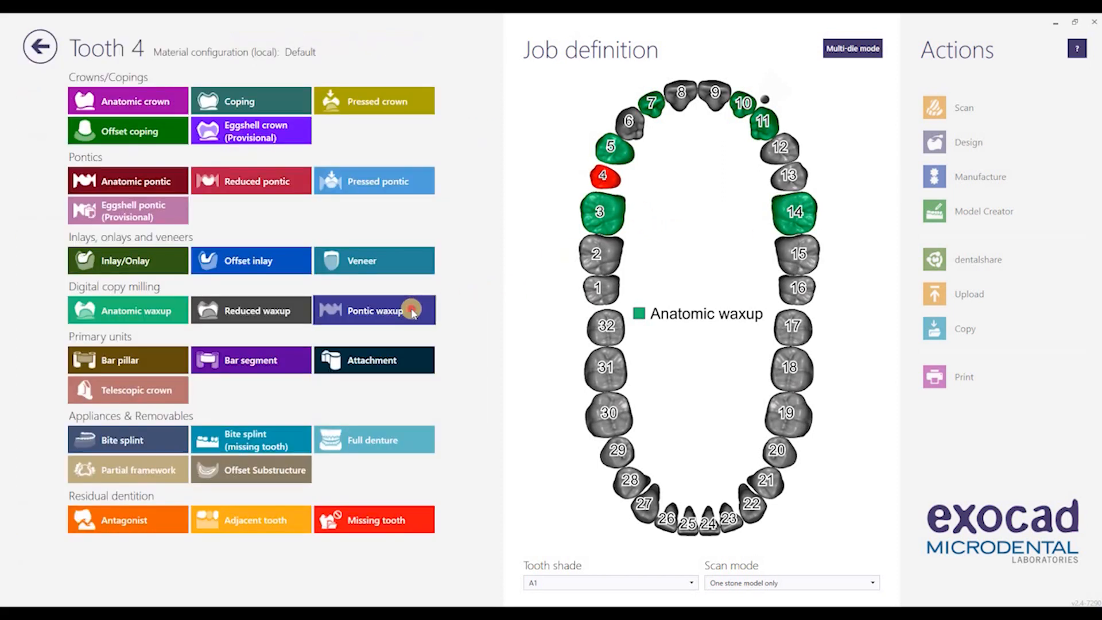
pyautogui.click(412, 311)
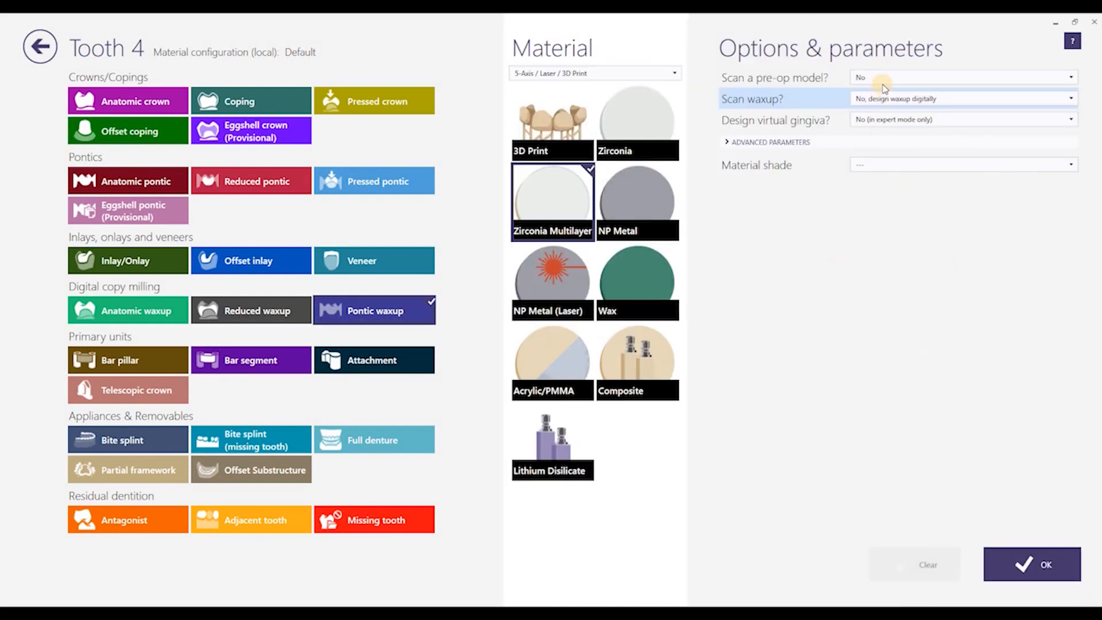
pyautogui.click(882, 78)
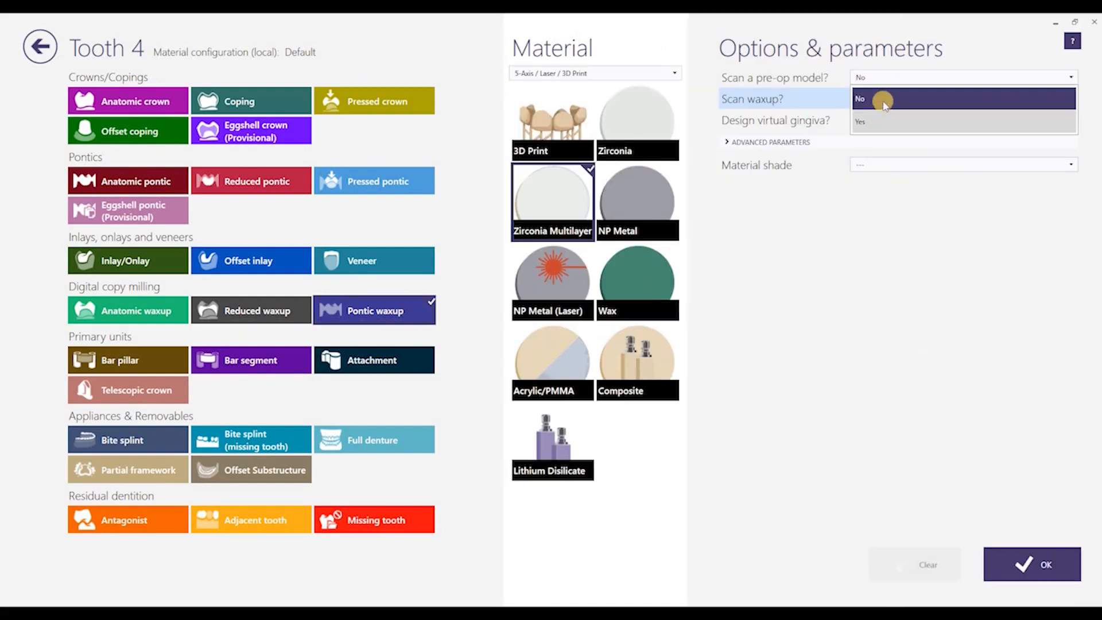
pyautogui.click(884, 101)
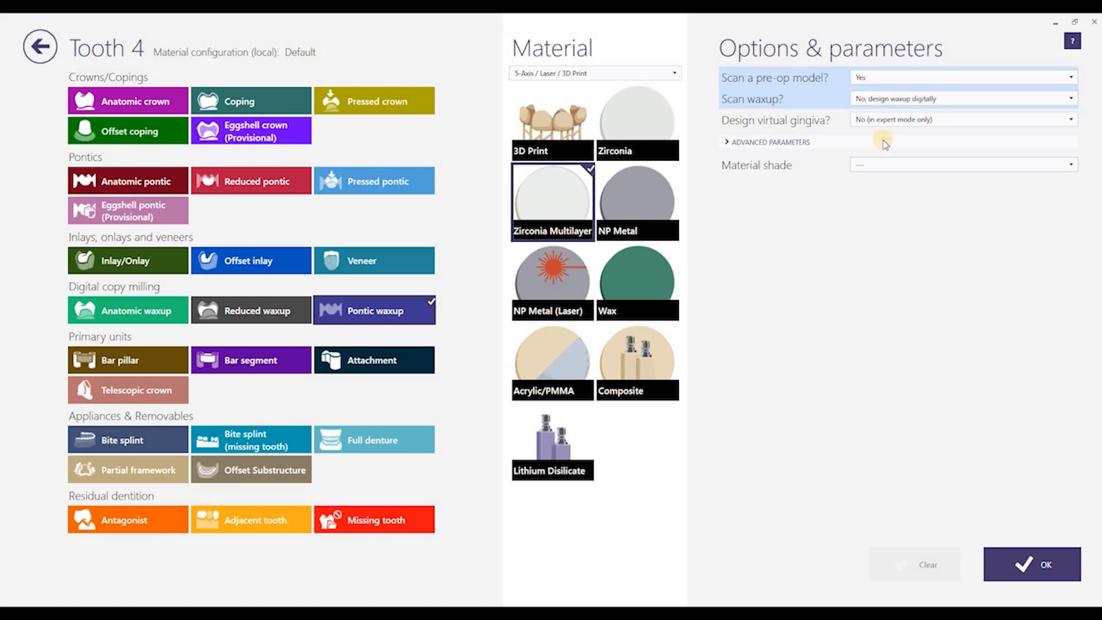
pyautogui.click(885, 119)
pyautogui.click(883, 166)
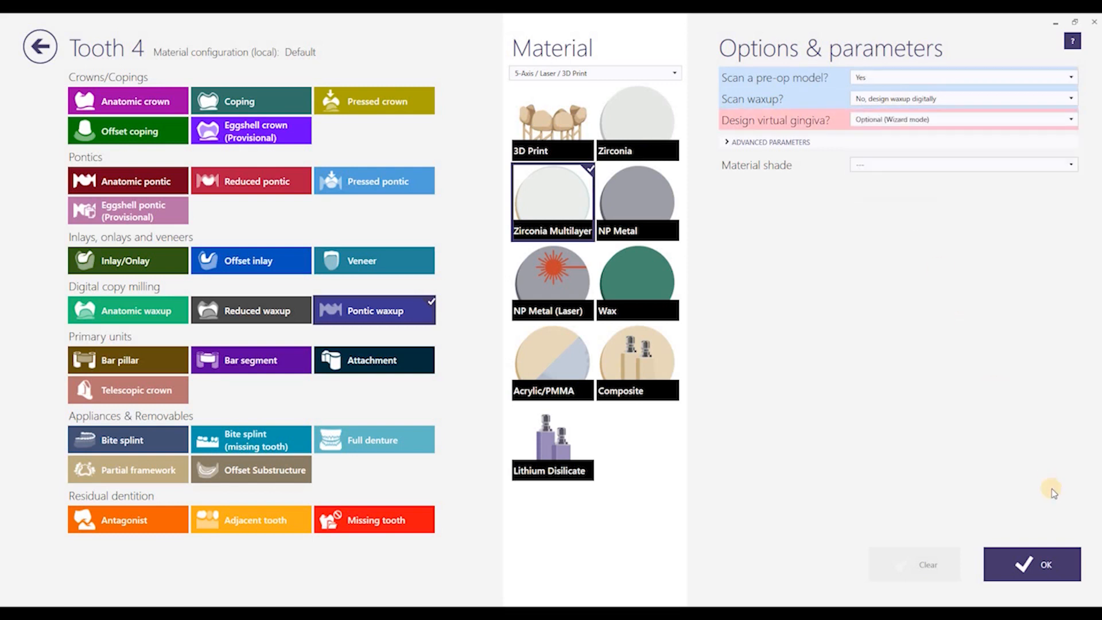
pyautogui.click(1046, 560)
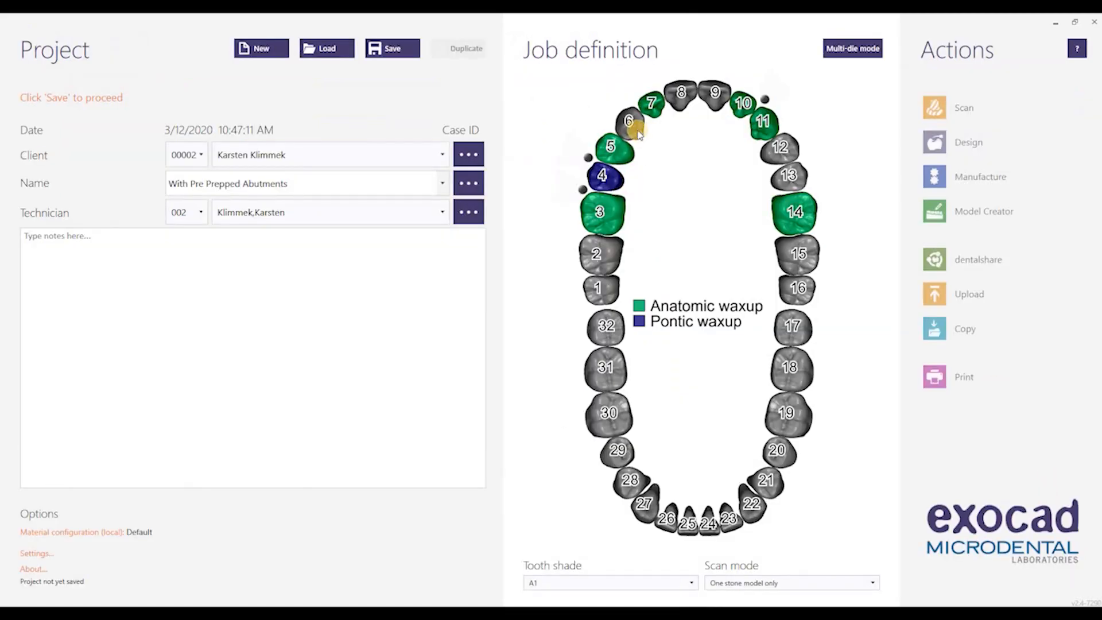
# Add teeth 6, 8, 12 and 13 as pontic waxups
pyautogui.click(637, 131)
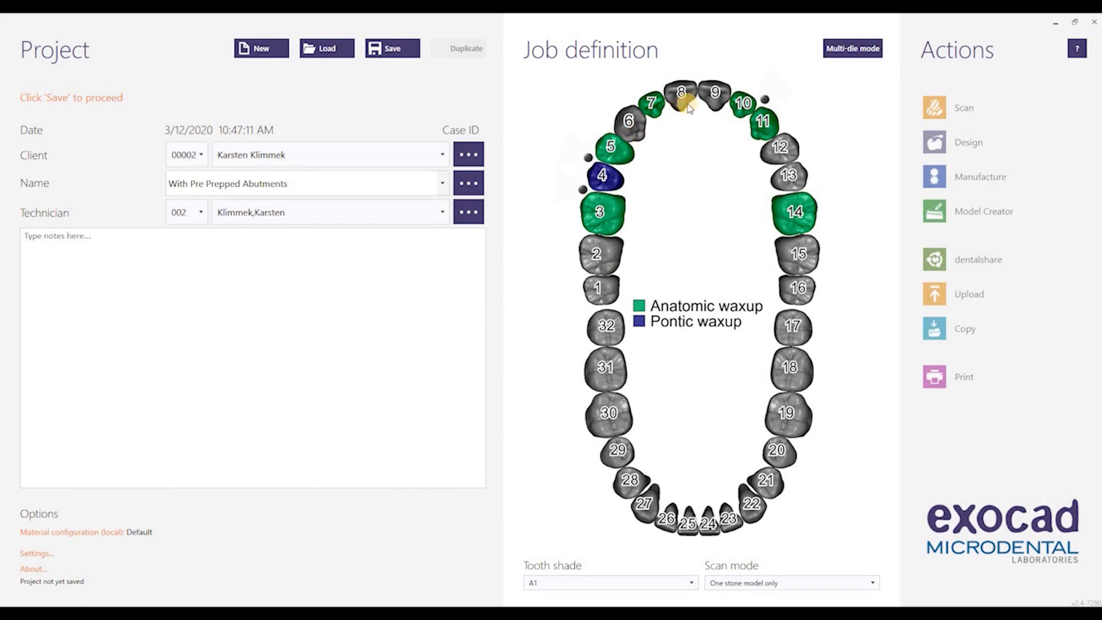
pyautogui.click(681, 98)
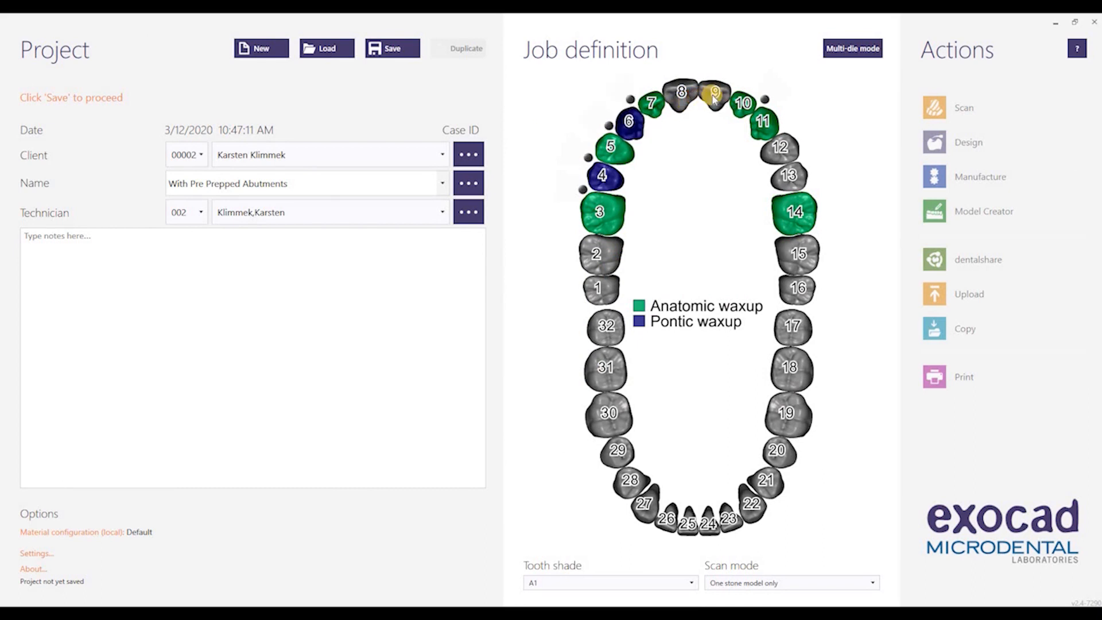
pyautogui.keyDown('ctrl'); pyautogui.click(781, 151); pyautogui.keyUp('ctrl')
pyautogui.keyDown('ctrl'); pyautogui.click(797, 180); pyautogui.keyUp('ctrl')
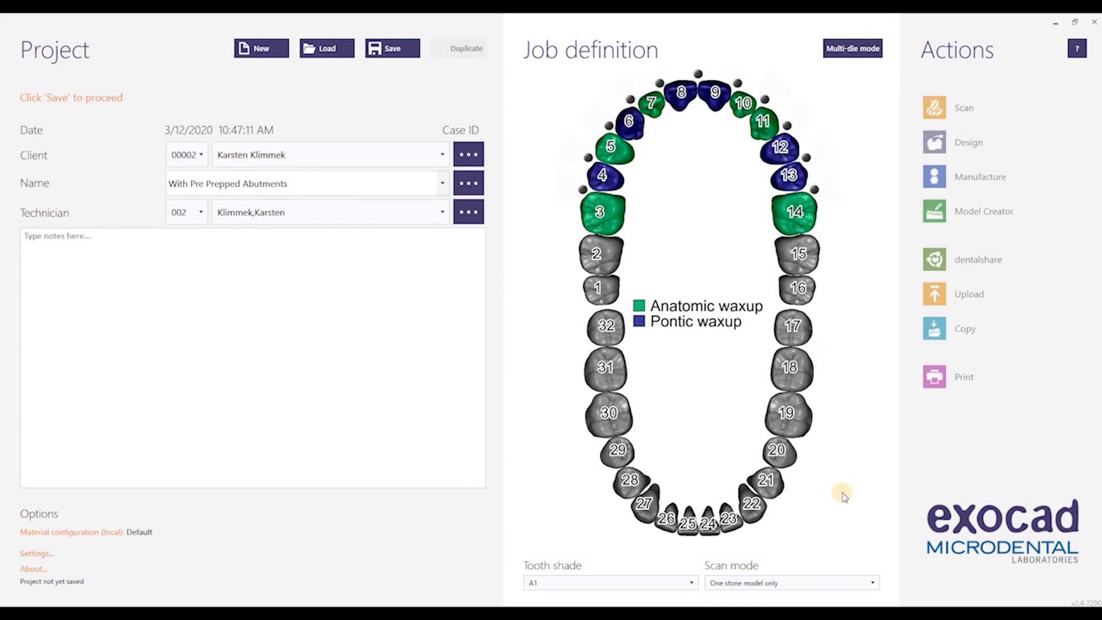
# Set the scan mode to one stone model only and save the project
pyautogui.click(849, 585)
pyautogui.click(775, 539)
pyautogui.click(389, 50)
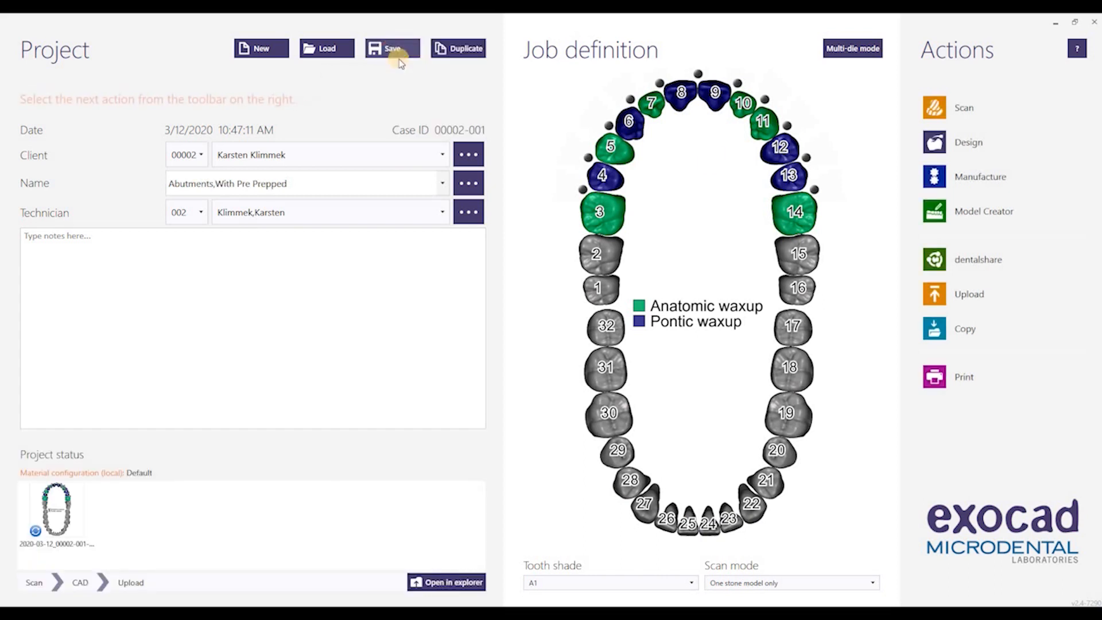
# Start the CAD design, loading PreparationScan.dcm as the upper jaw and PrePreparationScan.dcm as pre-op
pyautogui.click(967, 145)
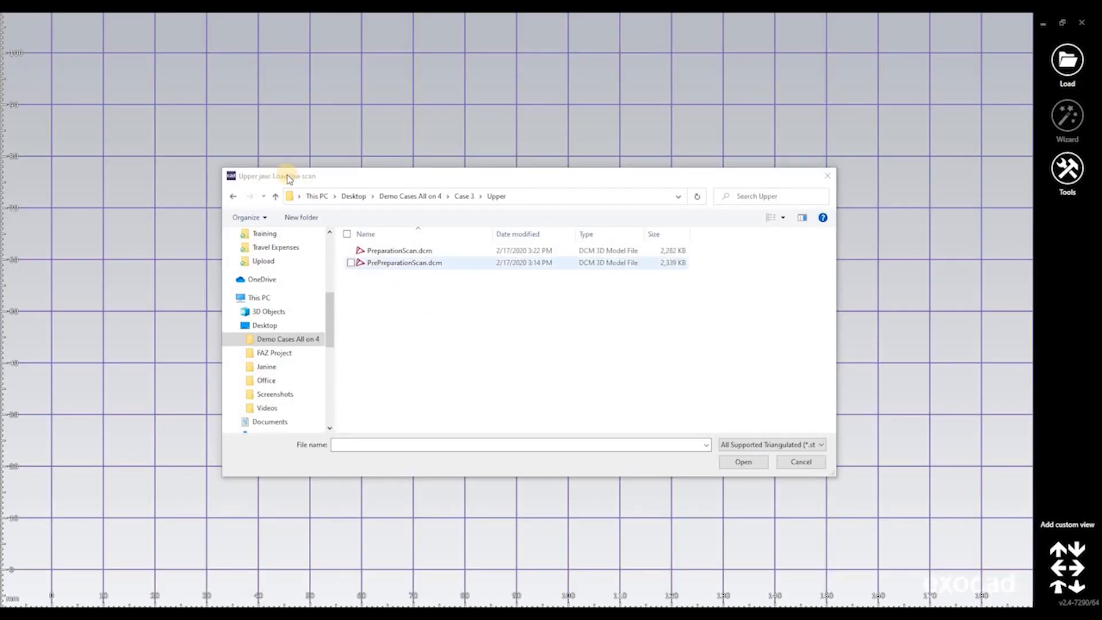
pyautogui.doubleClick(404, 251)
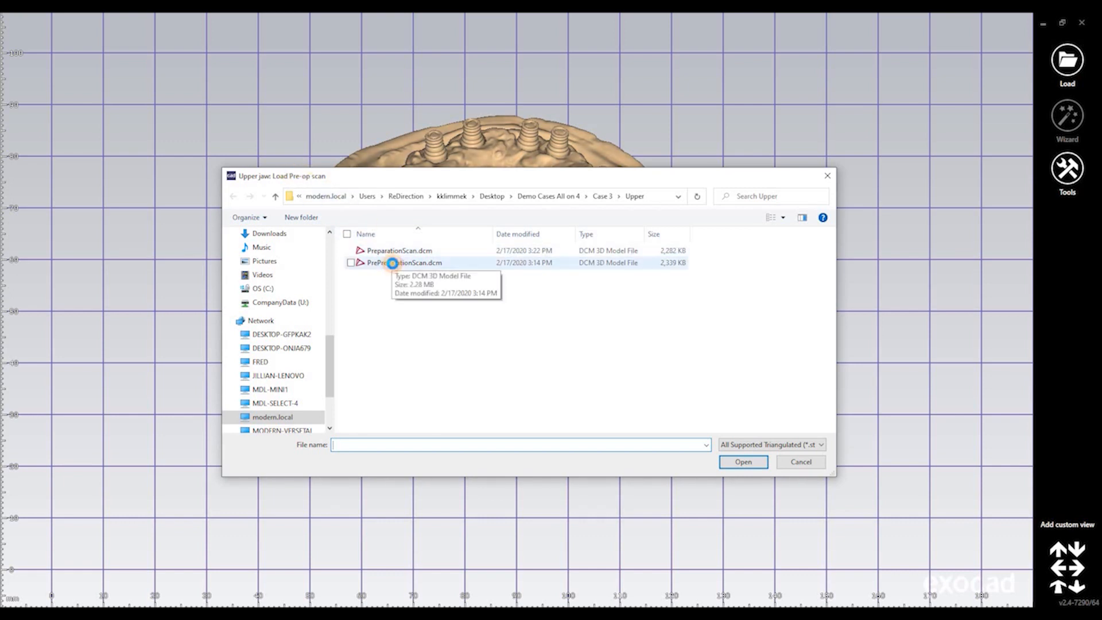
pyautogui.doubleClick(396, 268)
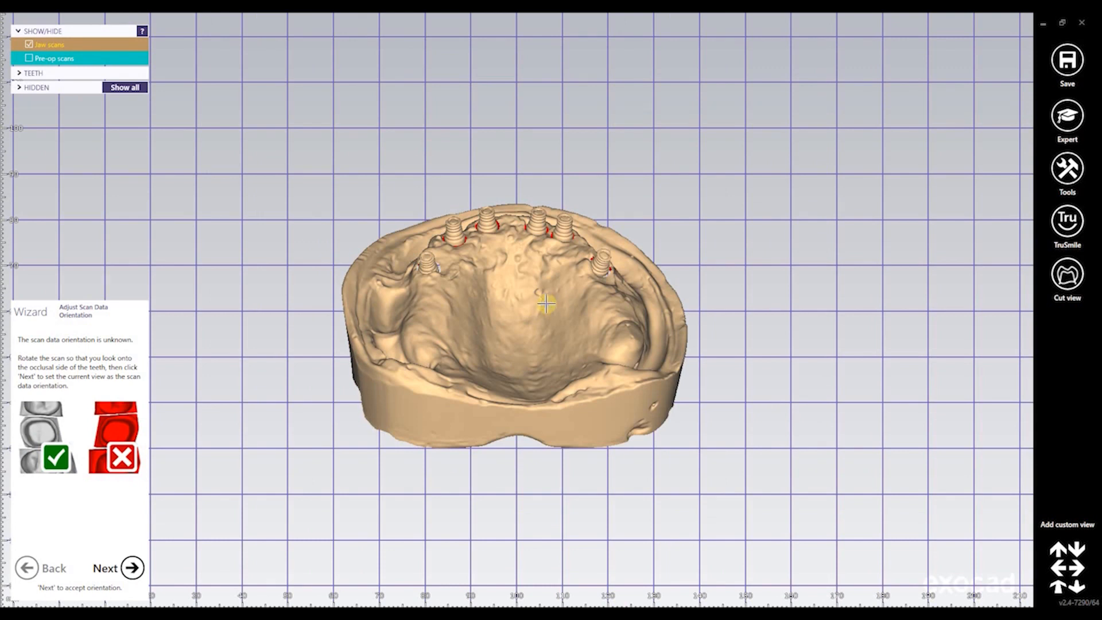
# Move the pre-op scan beside the jaw scan and choose automatic point-based alignment
pyautogui.moveTo(546, 303); pyautogui.dragTo(546, 303, button='right')
pyautogui.click(133, 569)
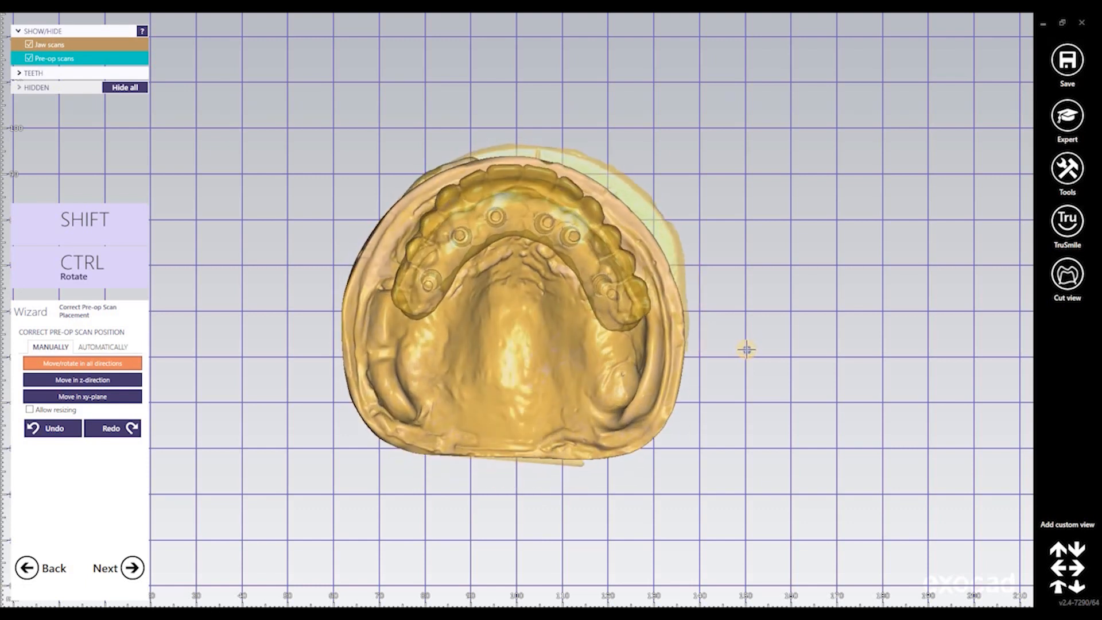
pyautogui.moveTo(489, 396); pyautogui.dragTo(499, 345, button='right')
pyautogui.moveTo(499, 339); pyautogui.dragTo(365, 363, button='middle')
pyautogui.moveTo(365, 362); pyautogui.dragTo(772, 367)
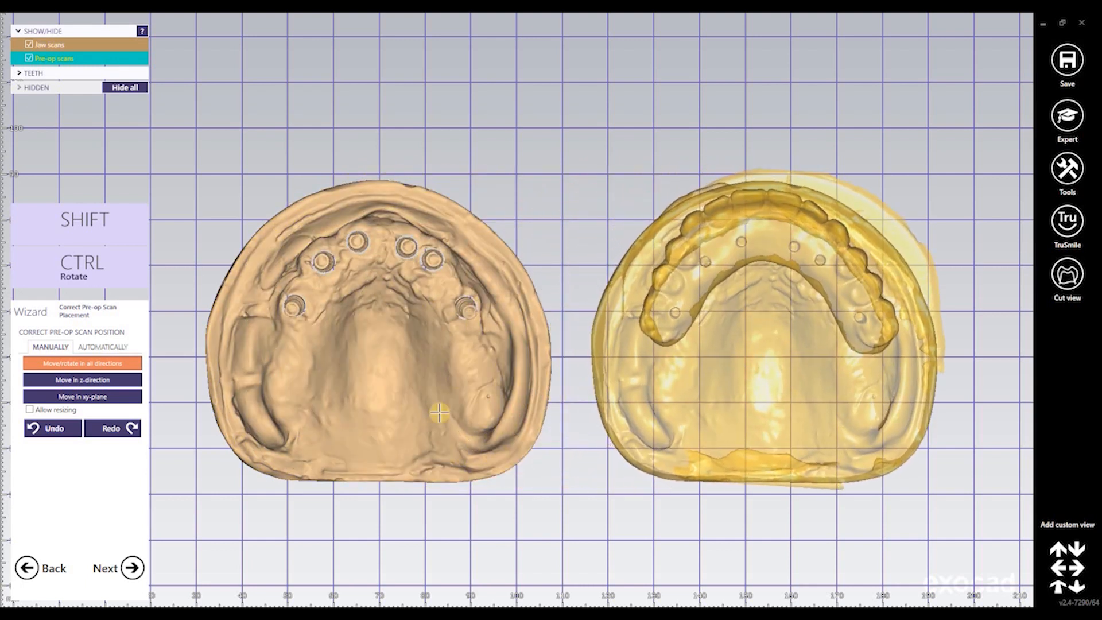
pyautogui.click(102, 347)
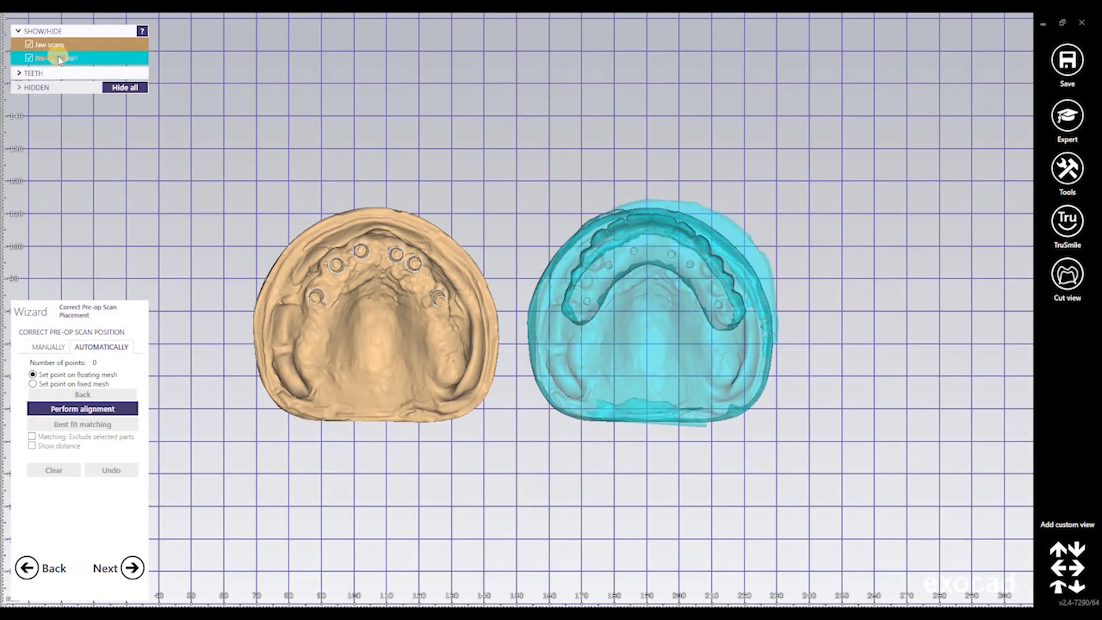
# Make the pre-op scan fully opaque and mark matching points on both scans
pyautogui.moveTo(61, 58); pyautogui.dragTo(98, 57)
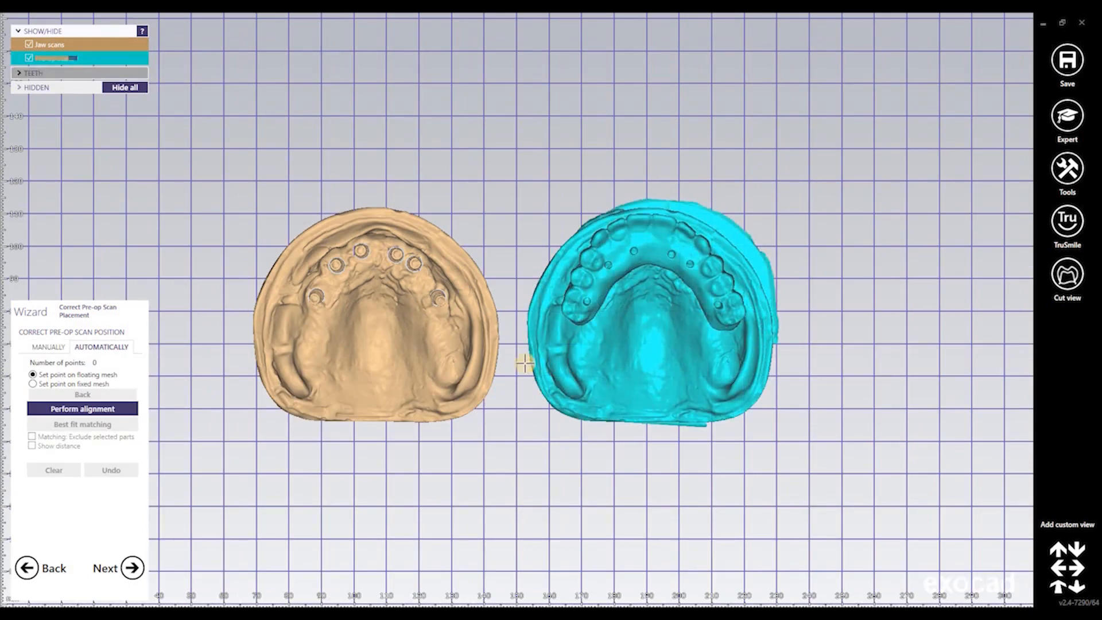
pyautogui.scroll(3, 344, 472)
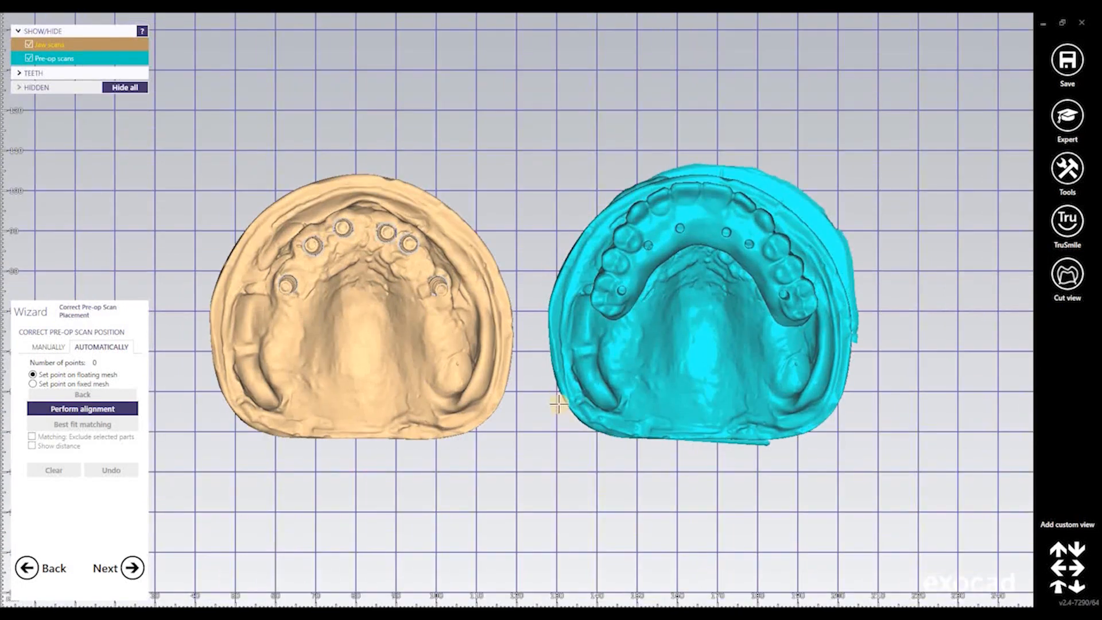
pyautogui.moveTo(554, 398); pyautogui.dragTo(569, 327, button='right')
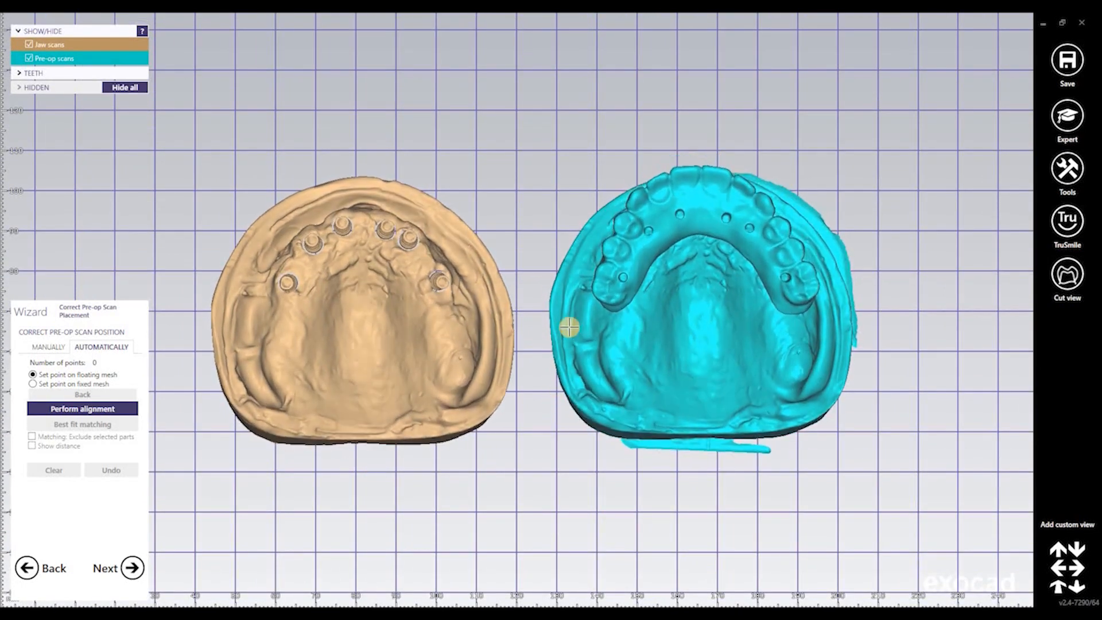
pyautogui.click(708, 255)
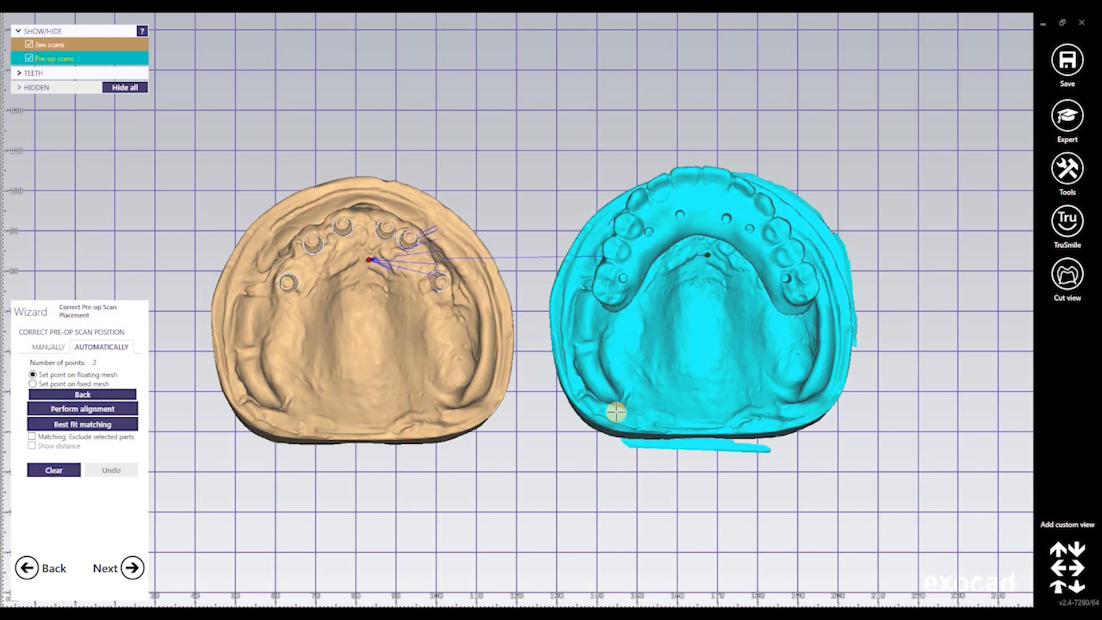
pyautogui.click(288, 404)
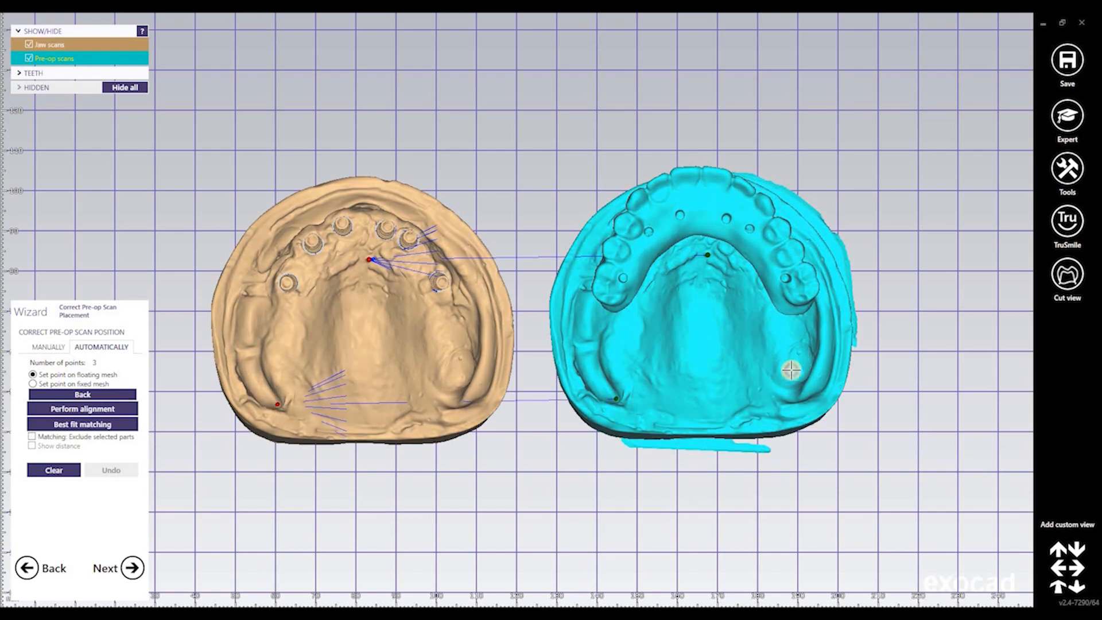
pyautogui.click(798, 353)
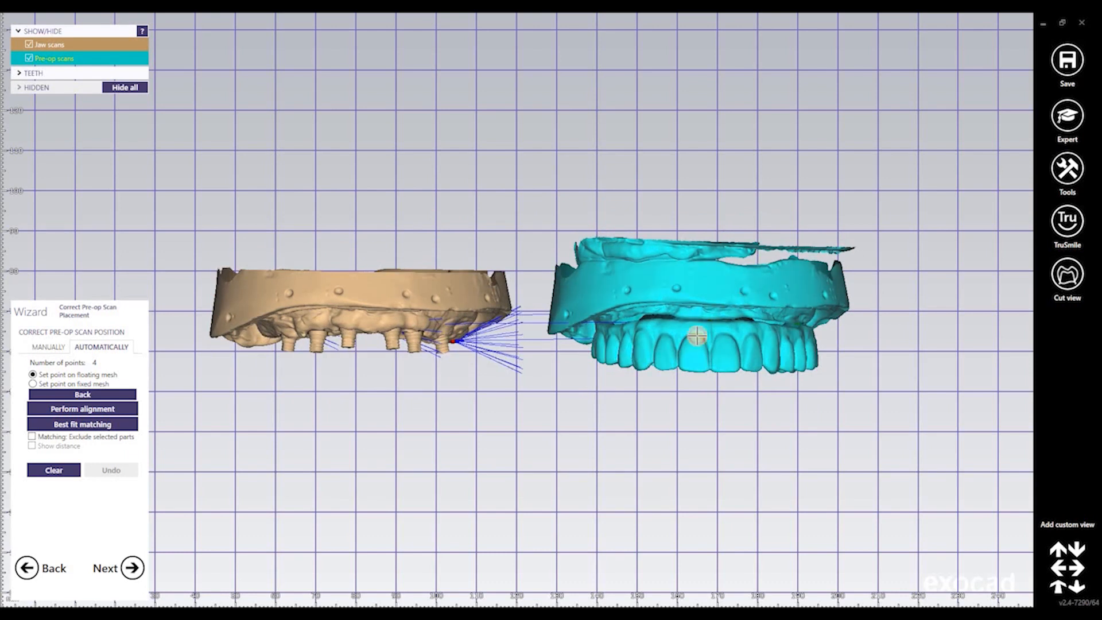
pyautogui.click(746, 292)
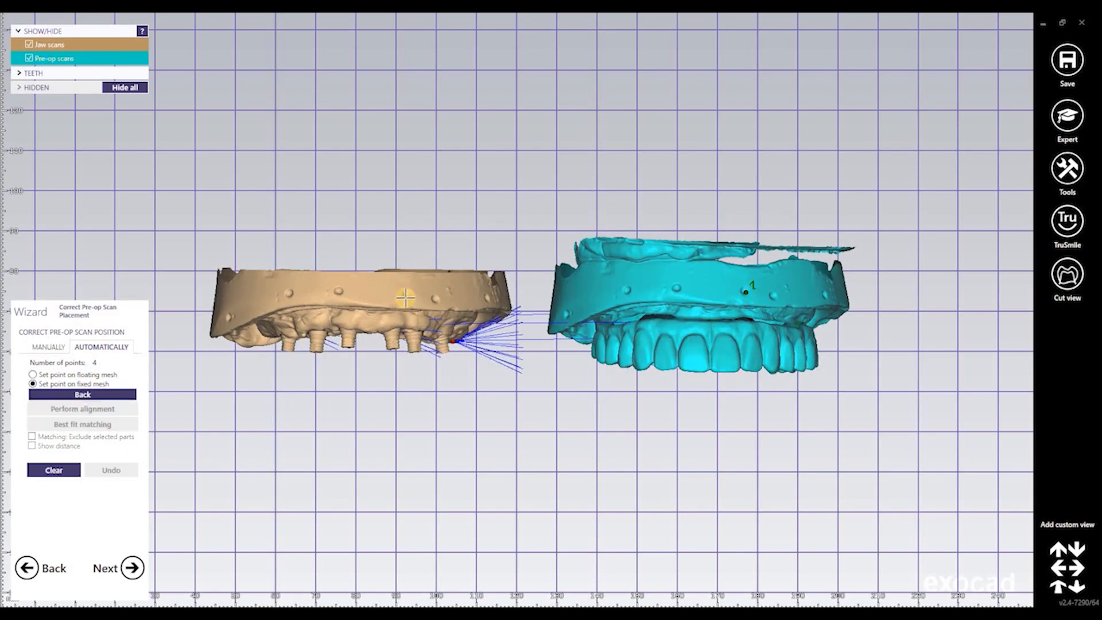
pyautogui.click(662, 328)
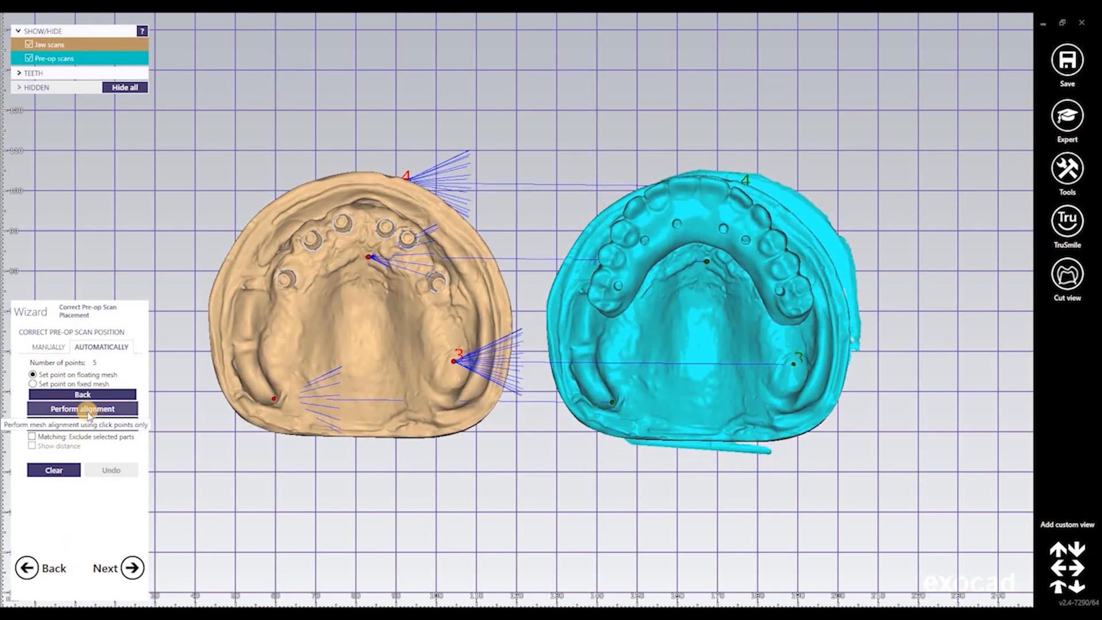
# Align the scans from the marked points, then refine with best-fit matching
pyautogui.click(86, 409)
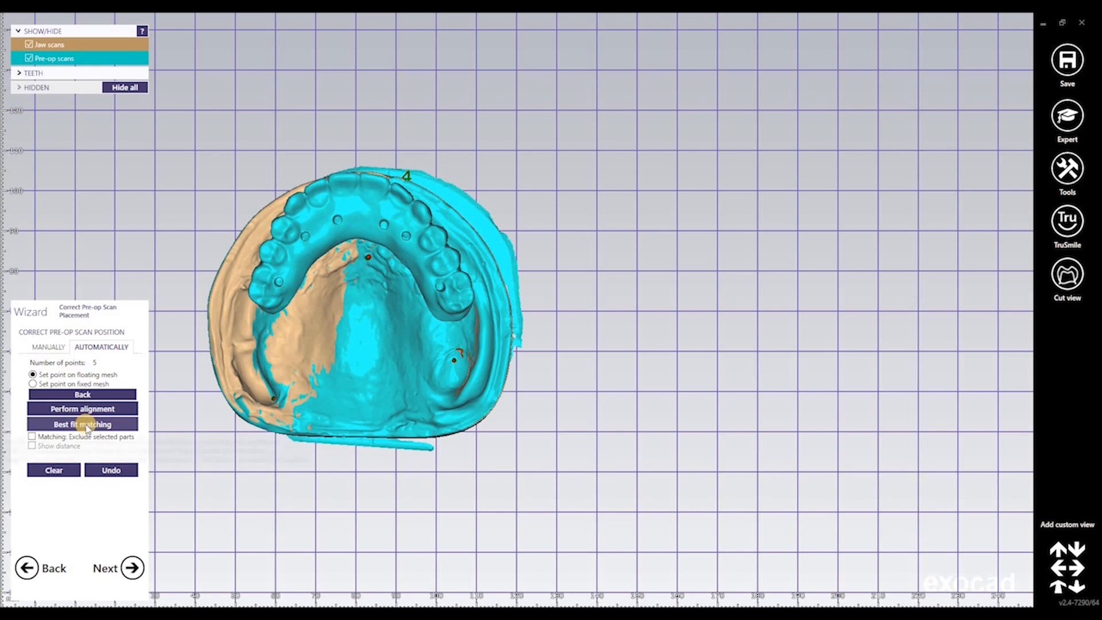
pyautogui.click(86, 428)
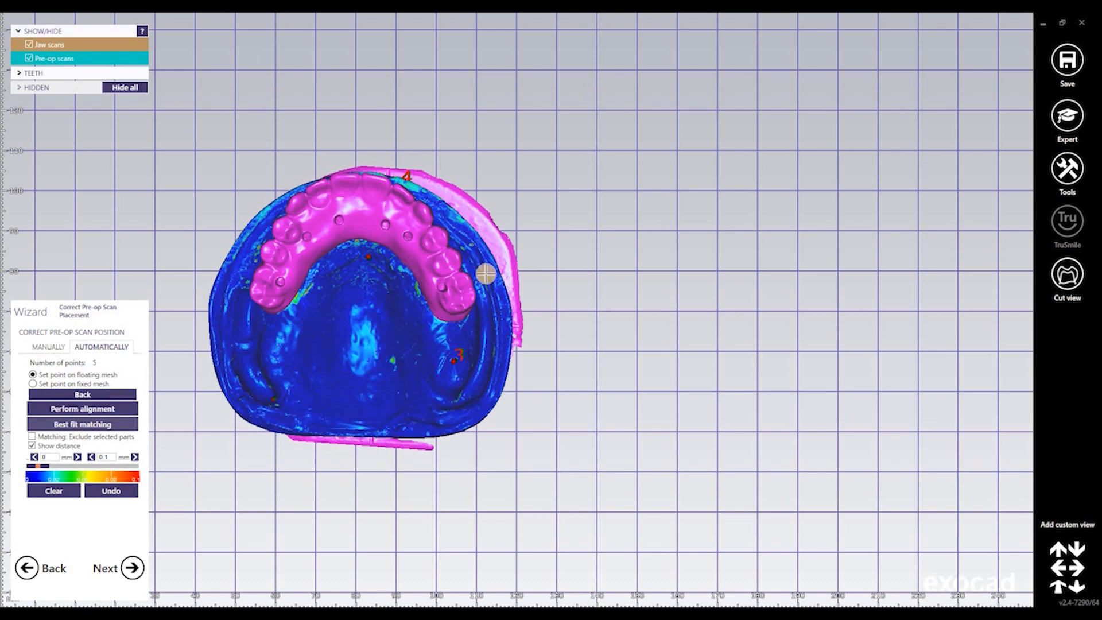
pyautogui.moveTo(485, 269); pyautogui.dragTo(465, 359, button='right')
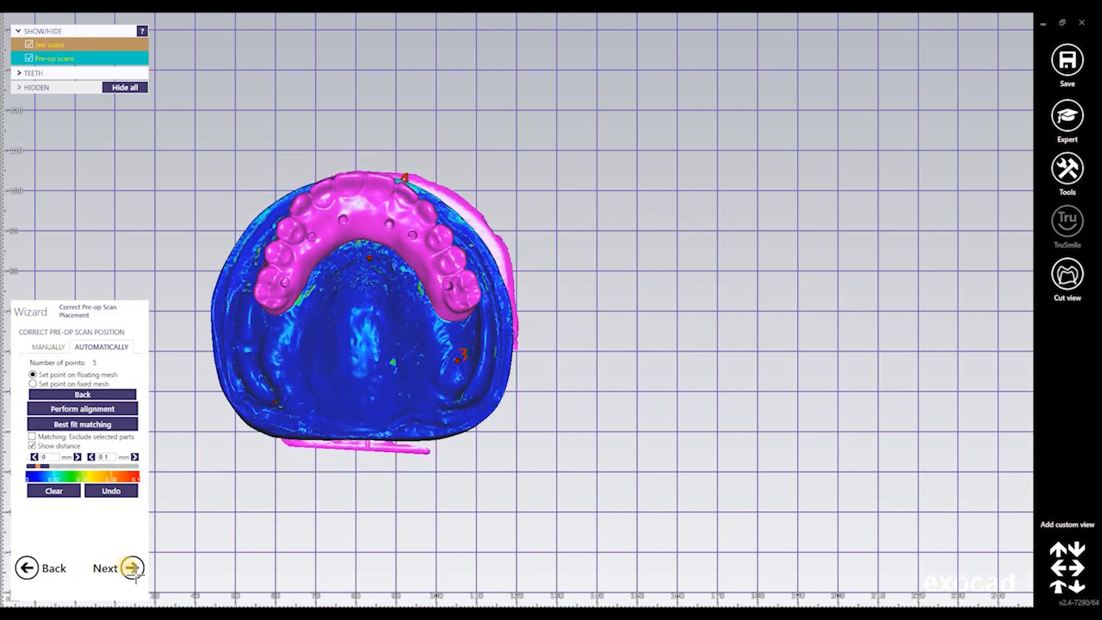
# Accept the alignment and skip Smile Creator to reach margin detection
pyautogui.click(133, 555)
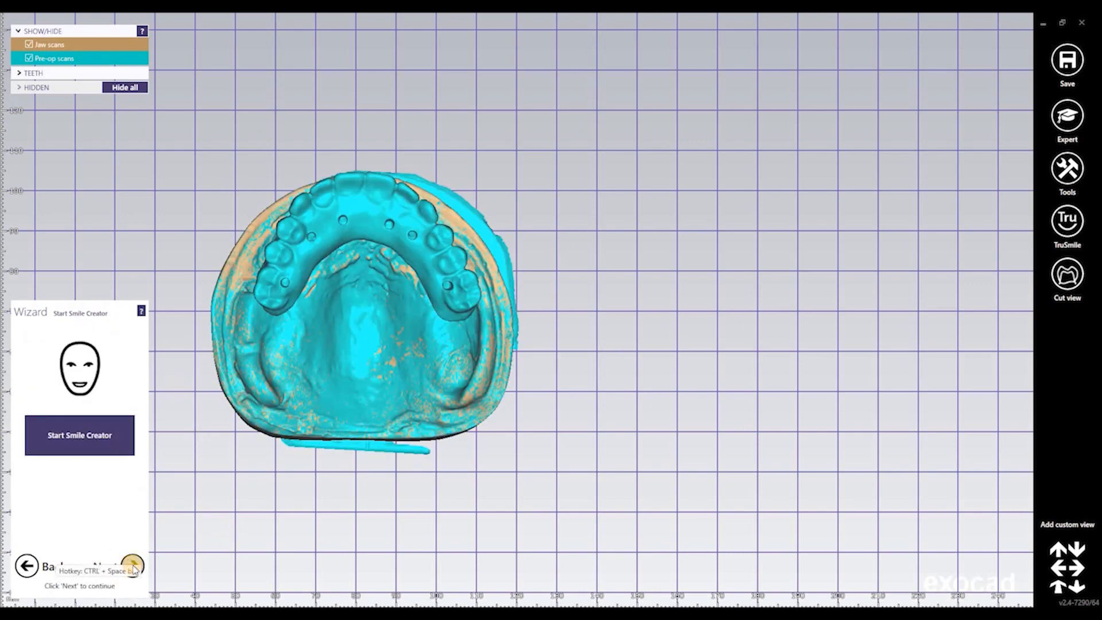
pyautogui.click(134, 568)
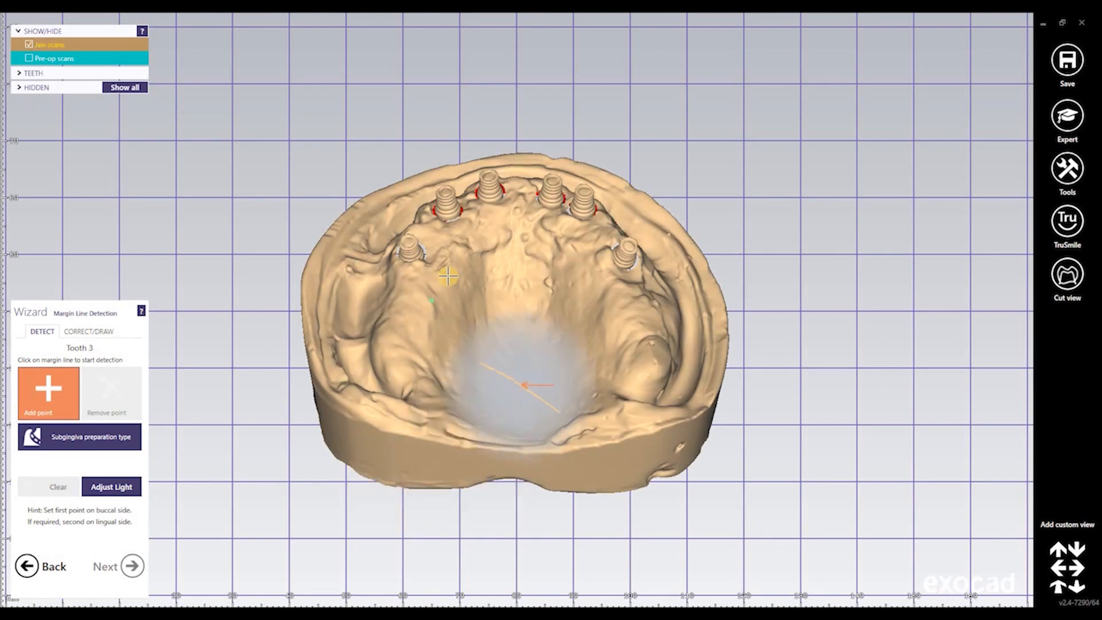
pyautogui.scroll(5, 421, 259)
pyautogui.scroll(4, 400, 212)
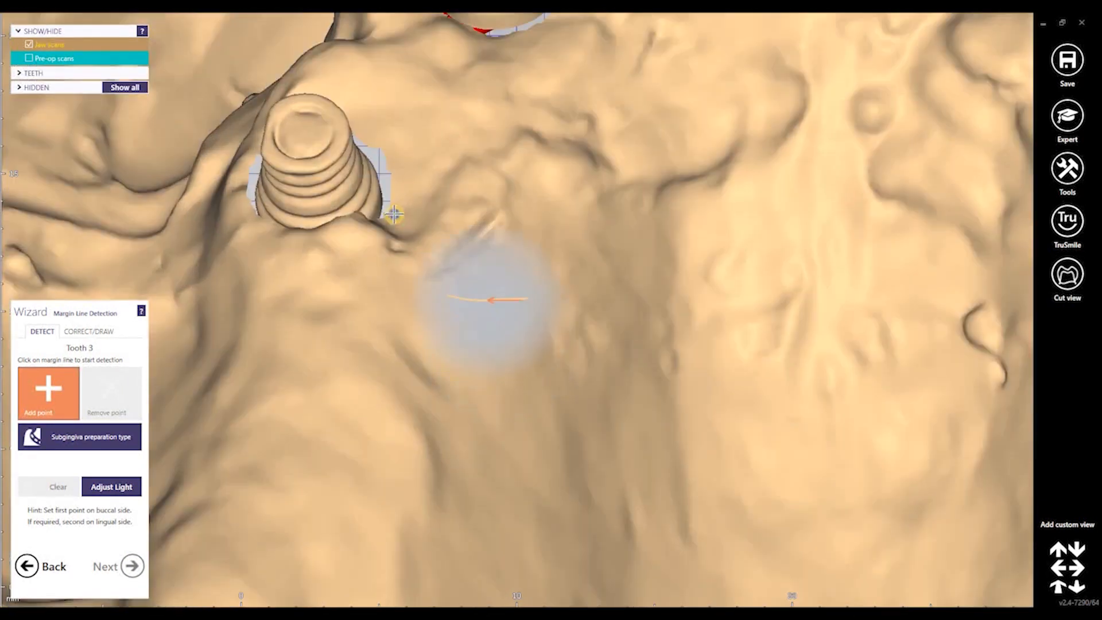
pyautogui.scroll(3, 484, 298)
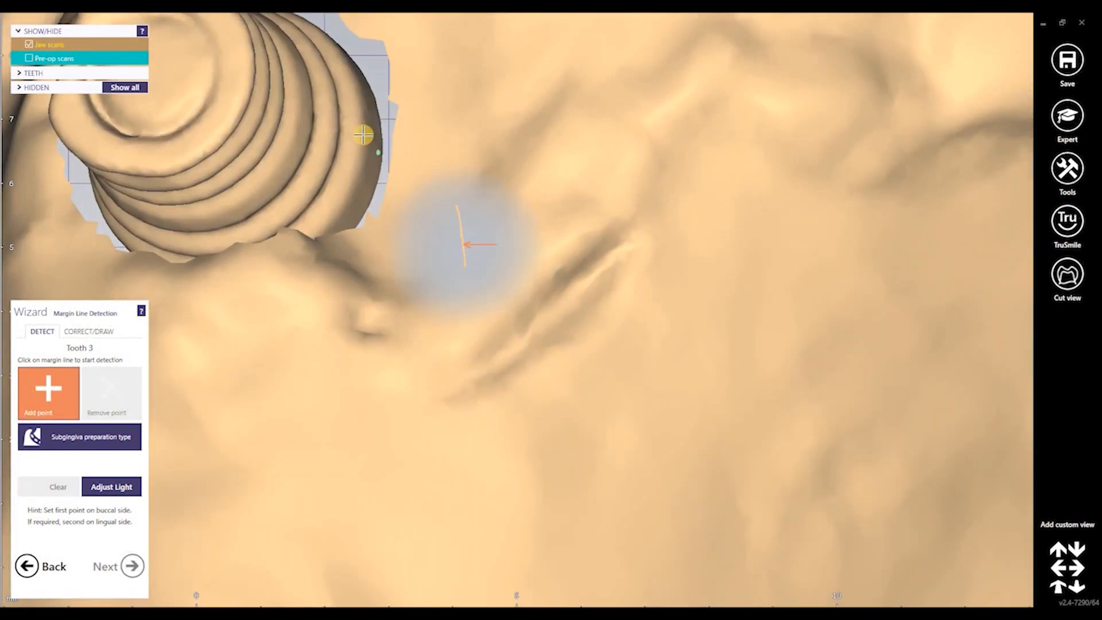
# Detect the tooth 3 implant margin with Add point, check it, and accept
pyautogui.click(363, 139)
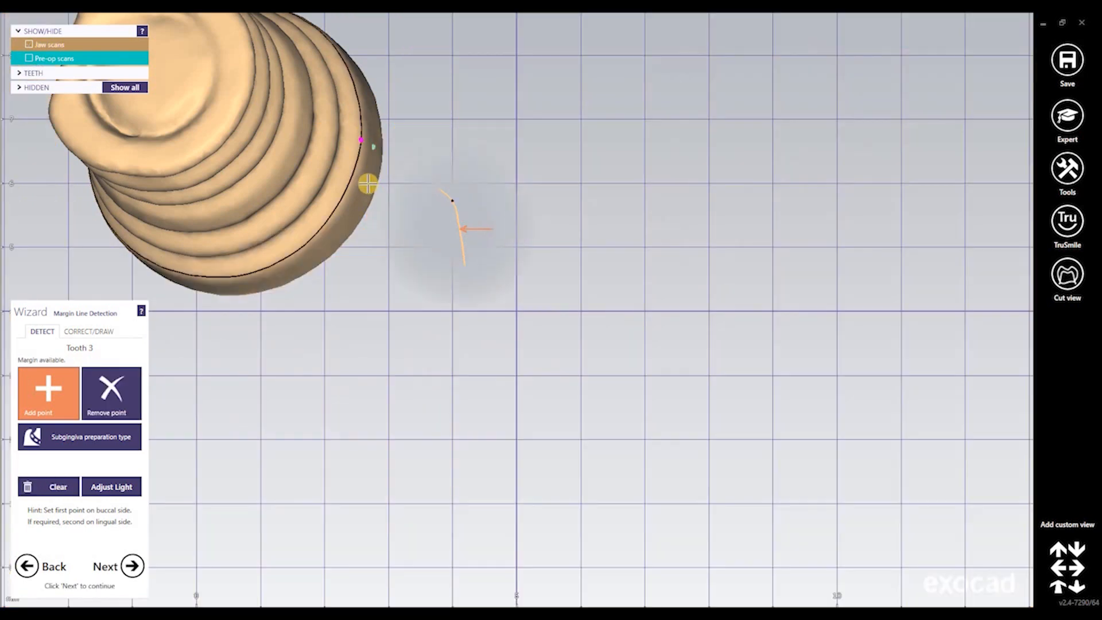
pyautogui.scroll(-5, 362, 183)
pyautogui.scroll(6, 344, 166)
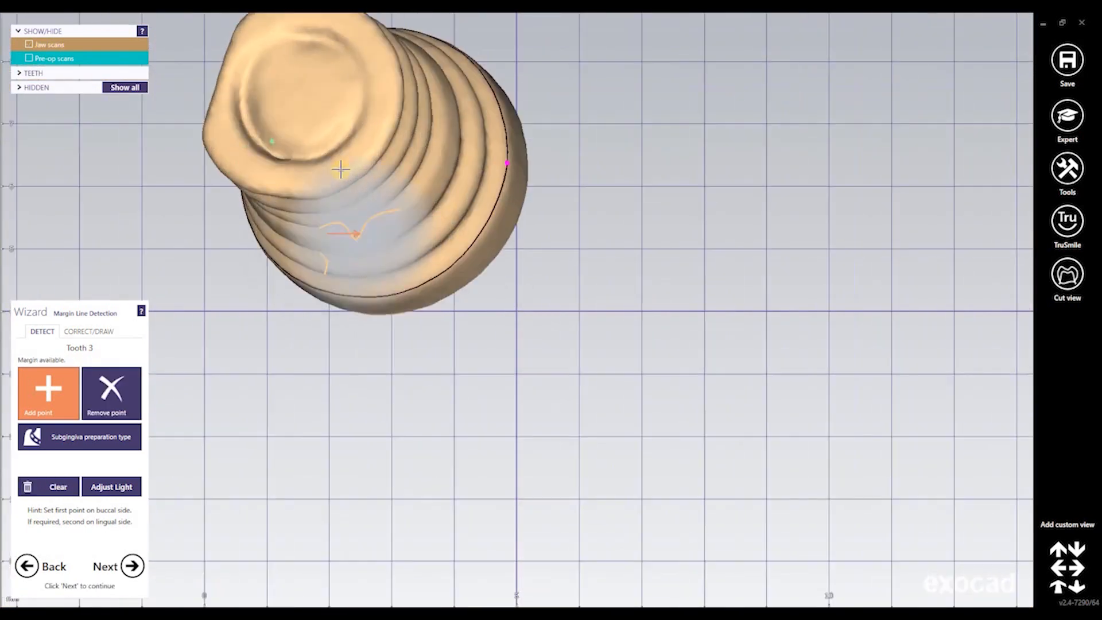
pyautogui.scroll(-5, 345, 164)
pyautogui.moveTo(344, 166)
pyautogui.mouseDown(button='right')
pyautogui.moveTo(369, 162)
pyautogui.moveTo(346, 167)
pyautogui.mouseUp(button='right')
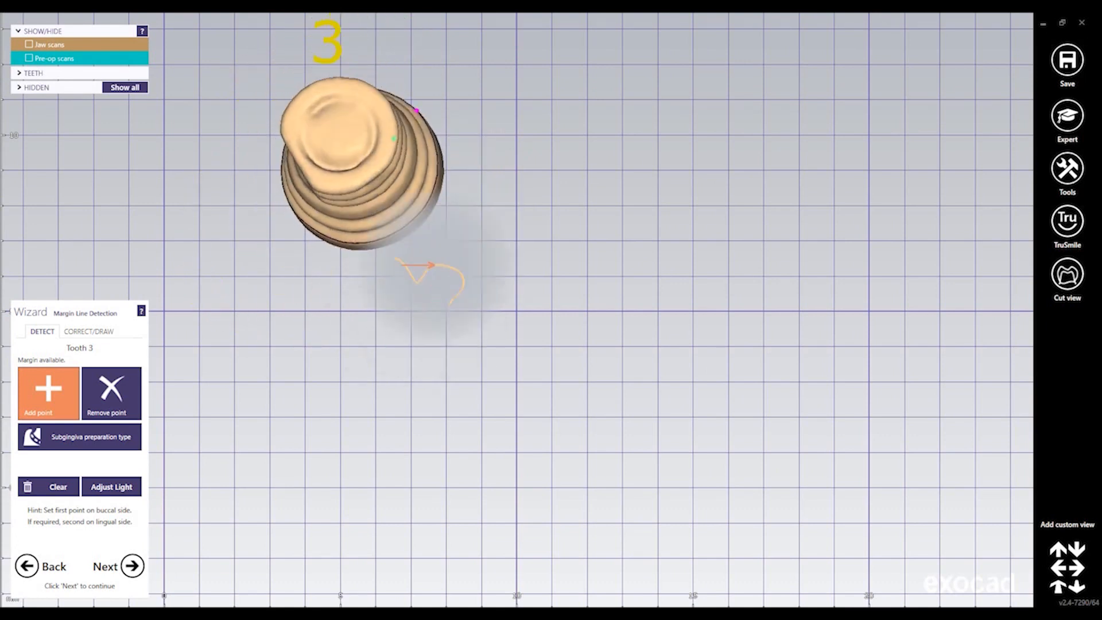
pyautogui.click(132, 566)
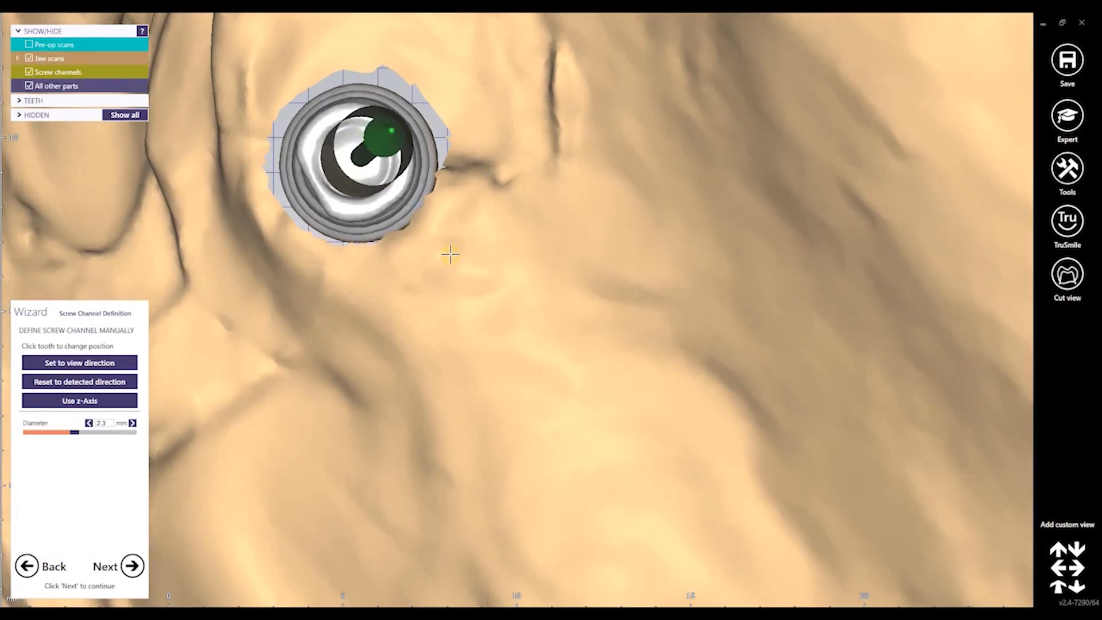
# Tilt the tooth 3 screw channel more upright and check it down its axis
pyautogui.scroll(-5, 452, 259)
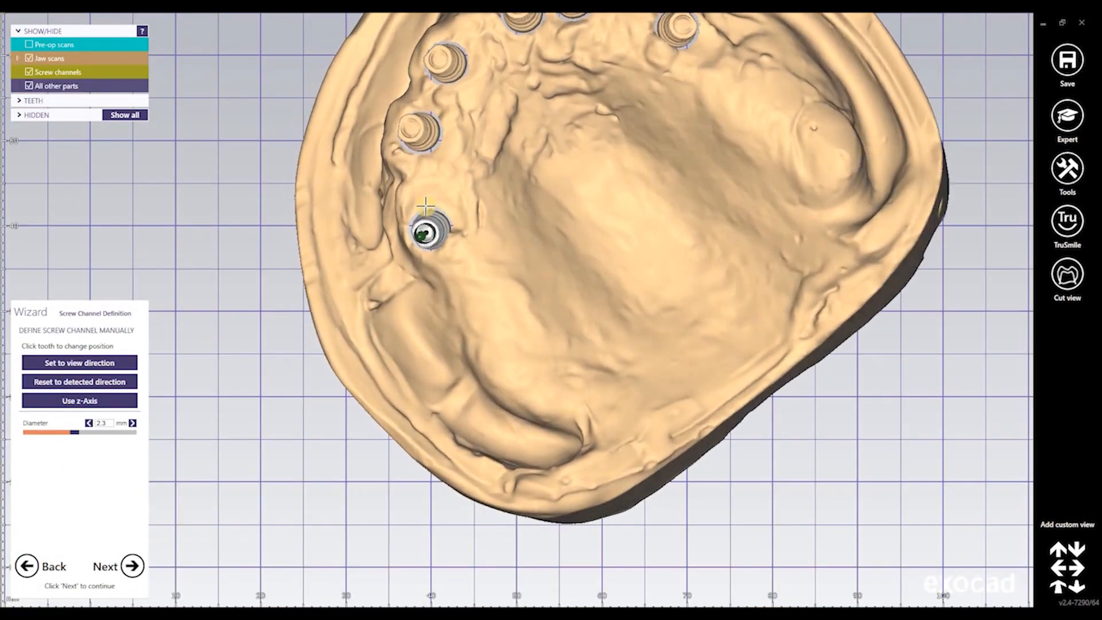
pyautogui.scroll(5, 464, 250)
pyautogui.scroll(2, 480, 258)
pyautogui.moveTo(480, 259); pyautogui.dragTo(480, 259, button='right')
pyautogui.moveTo(479, 259); pyautogui.dragTo(458, 271, button='right')
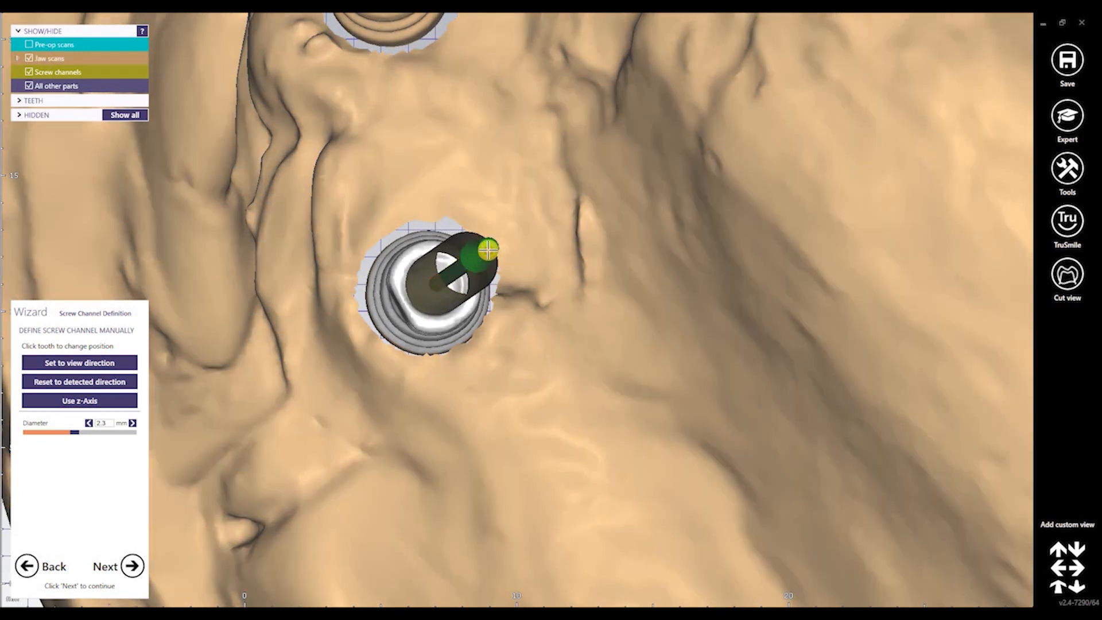
pyautogui.moveTo(506, 264); pyautogui.dragTo(502, 264, button='right')
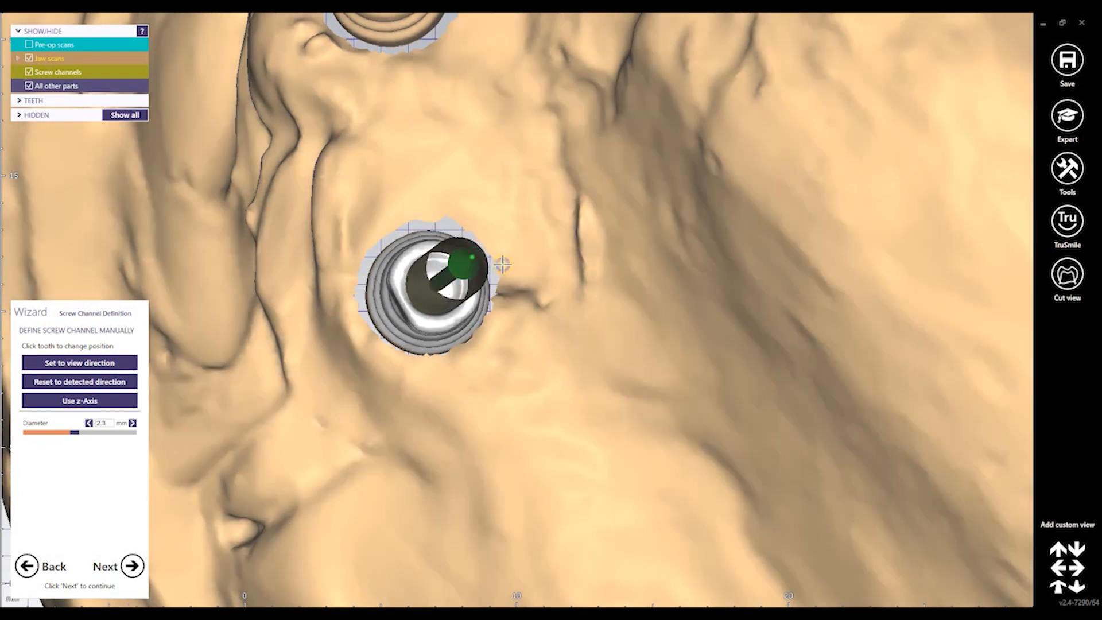
pyautogui.moveTo(468, 267); pyautogui.dragTo(452, 272)
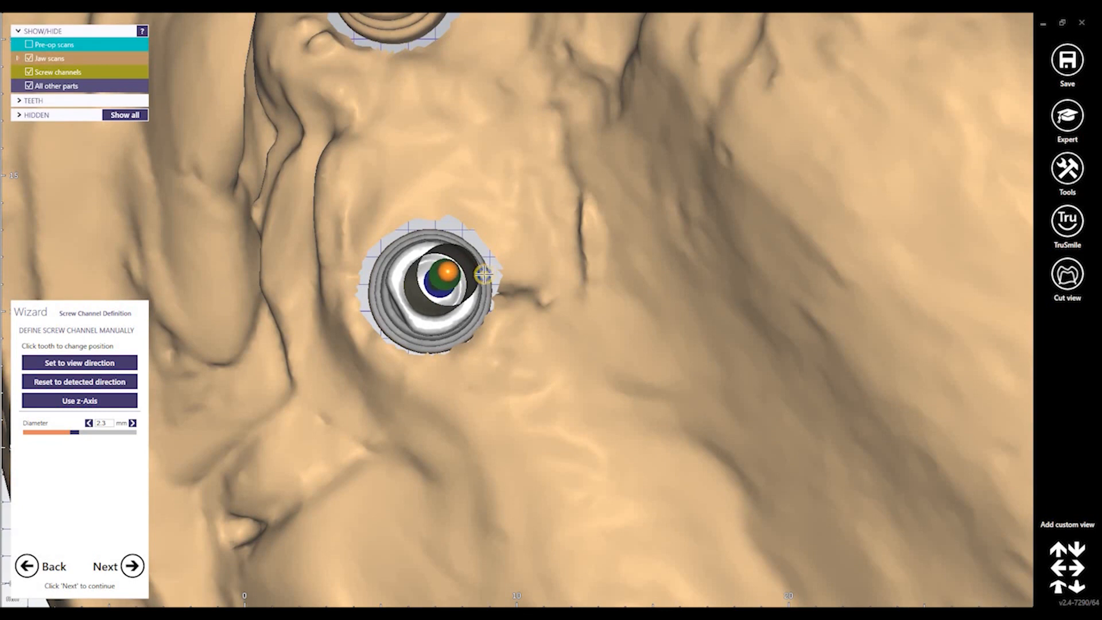
pyautogui.moveTo(484, 275); pyautogui.dragTo(580, 294, button='right')
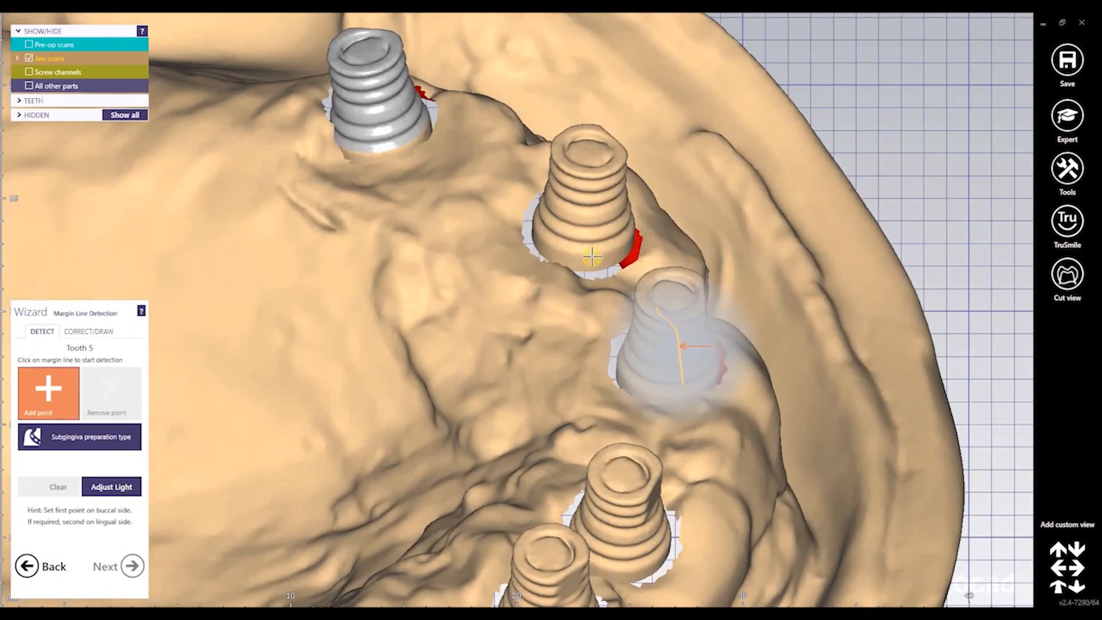
# Detect the margin lines on the tooth 5 and tooth 7 implants with Add point
pyautogui.click(596, 252)
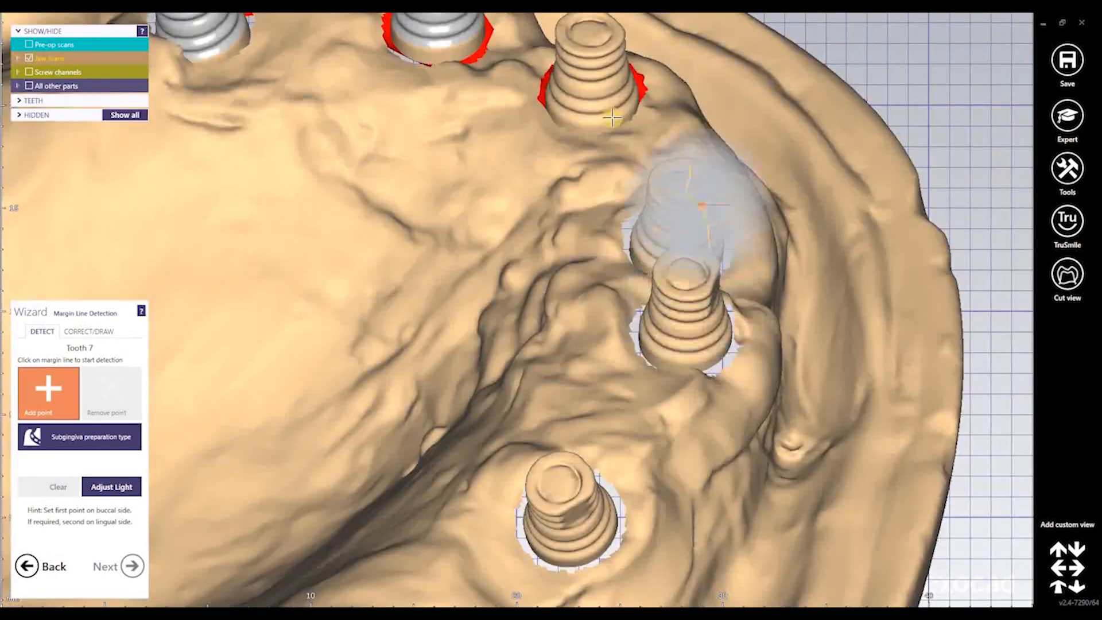
pyautogui.click(585, 176)
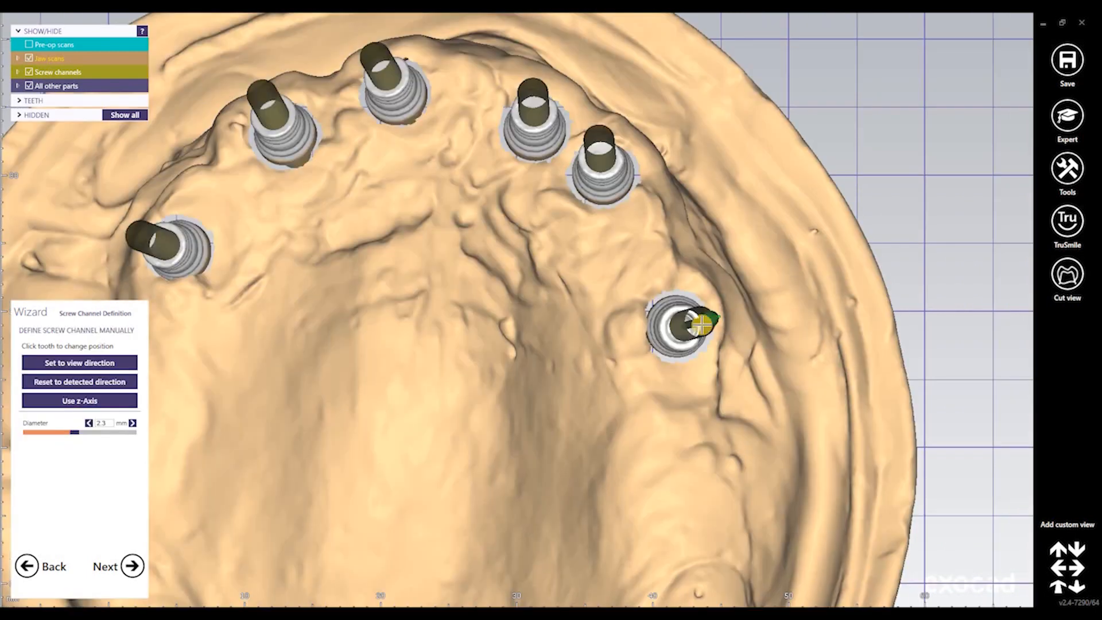
pyautogui.scroll(5, 701, 324)
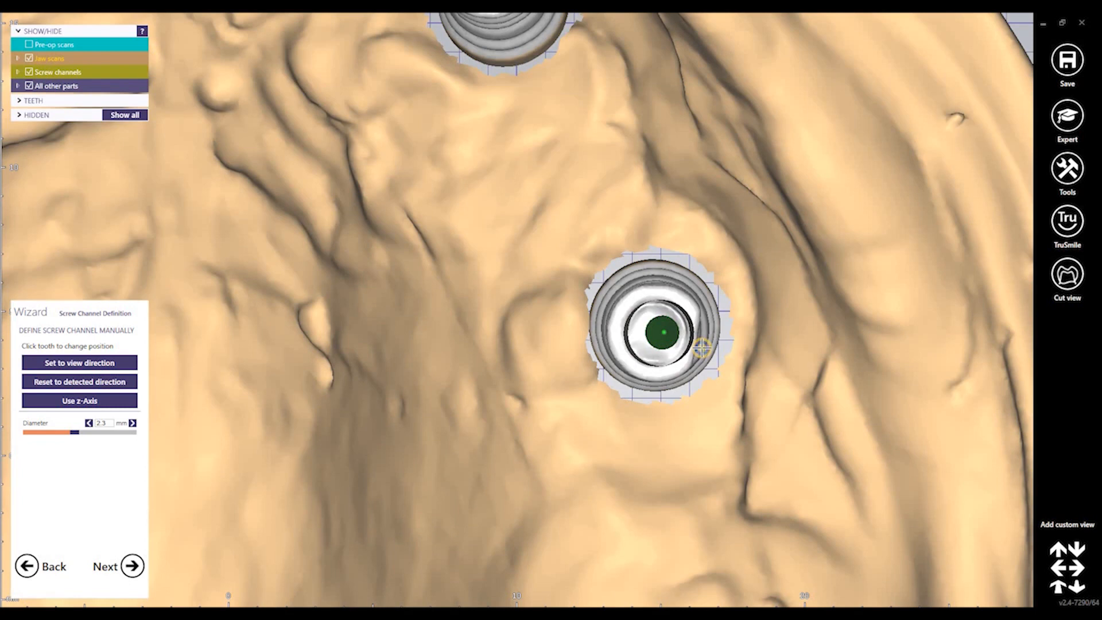
# Rotate the view to check the screw channel from the side and end-on
pyautogui.moveTo(702, 346); pyautogui.dragTo(665, 325, button='right')
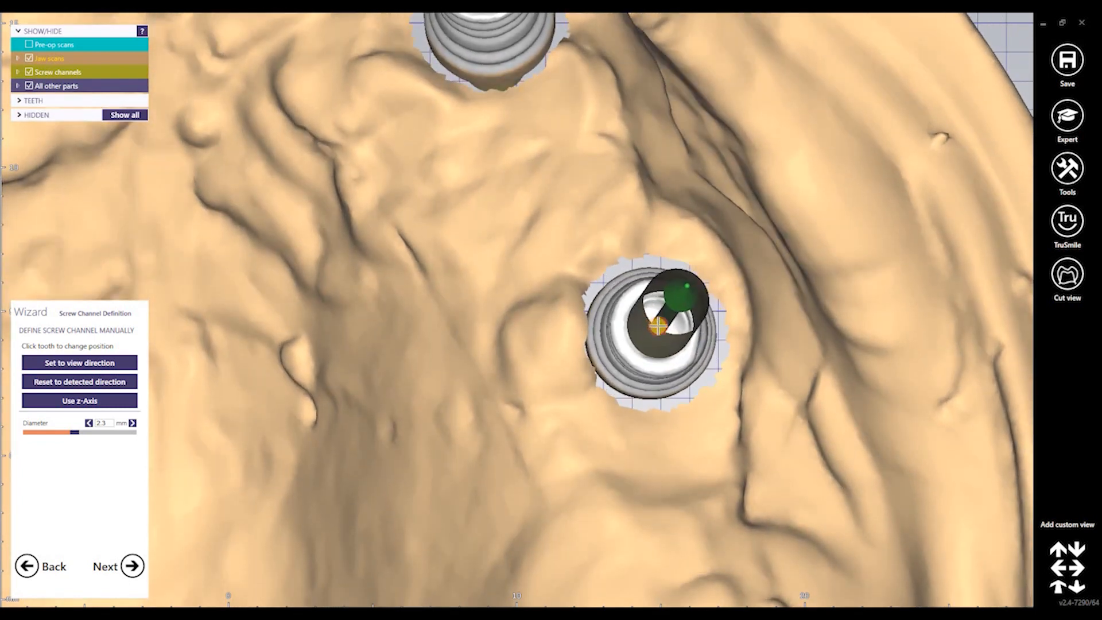
pyautogui.moveTo(776, 303); pyautogui.dragTo(720, 341, button='right')
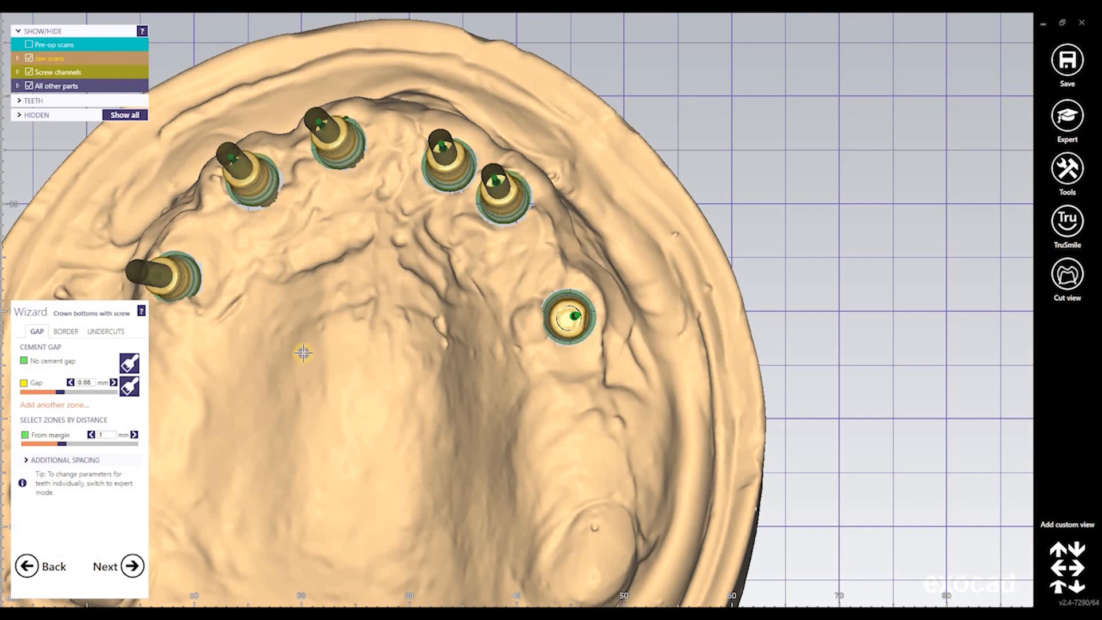
# Zoom onto the central implant base and show it in Cut view cross-section
pyautogui.moveTo(303, 353); pyautogui.dragTo(350, 181, button='right')
pyautogui.moveTo(256, 354); pyautogui.dragTo(516, 369, button='middle')
pyautogui.scroll(6, 513, 270)
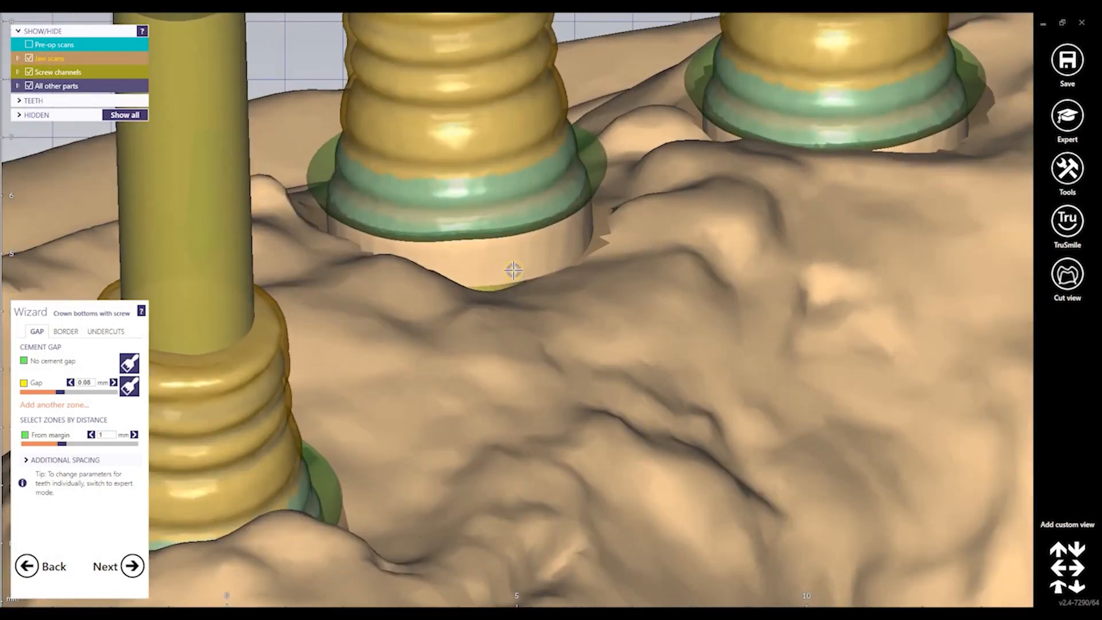
pyautogui.moveTo(513, 270); pyautogui.dragTo(507, 385, button='right')
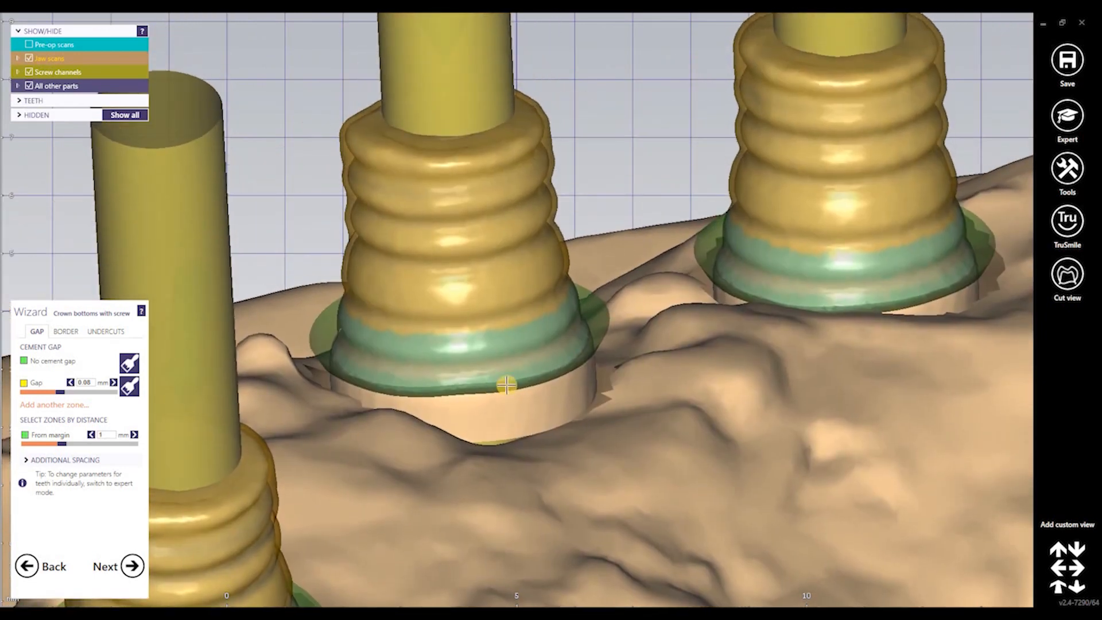
pyautogui.scroll(3, 506, 384)
pyautogui.moveTo(589, 435); pyautogui.dragTo(617, 398, button='middle')
pyautogui.scroll(2, 617, 398)
pyautogui.scroll(-3, 618, 399)
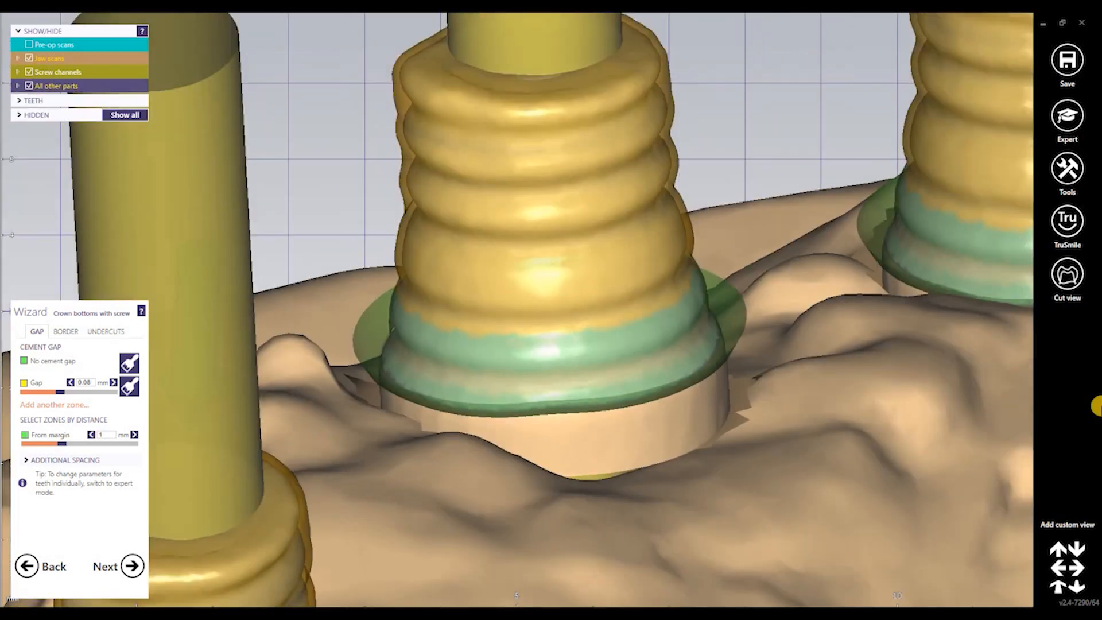
pyautogui.click(1067, 274)
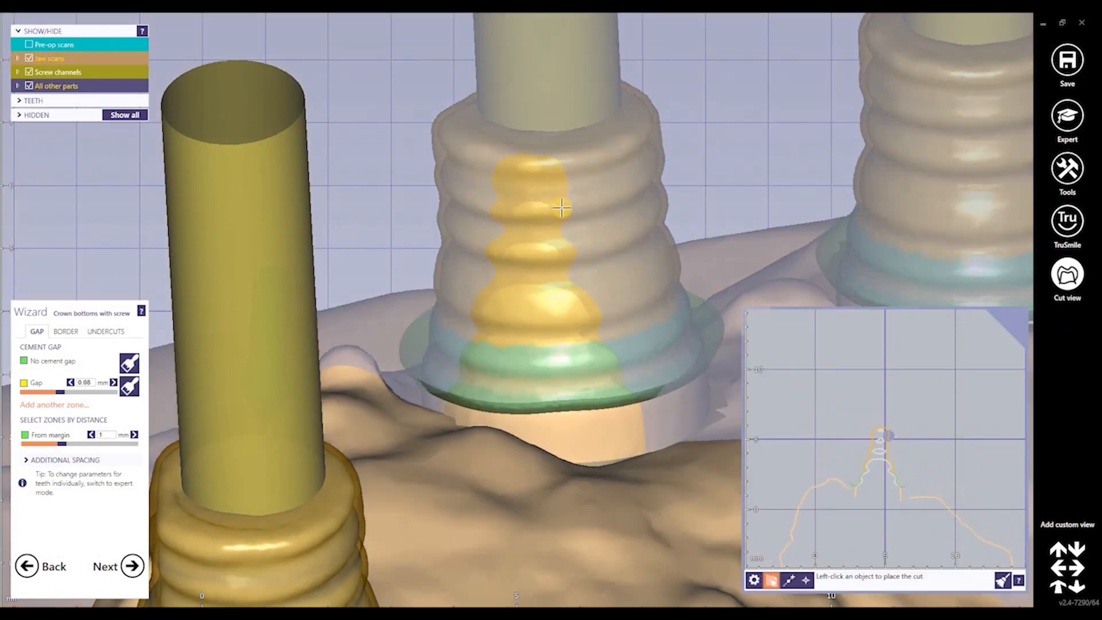
# Re-place the cross-section cut plane through the second implant
pyautogui.scroll(-2, 851, 477)
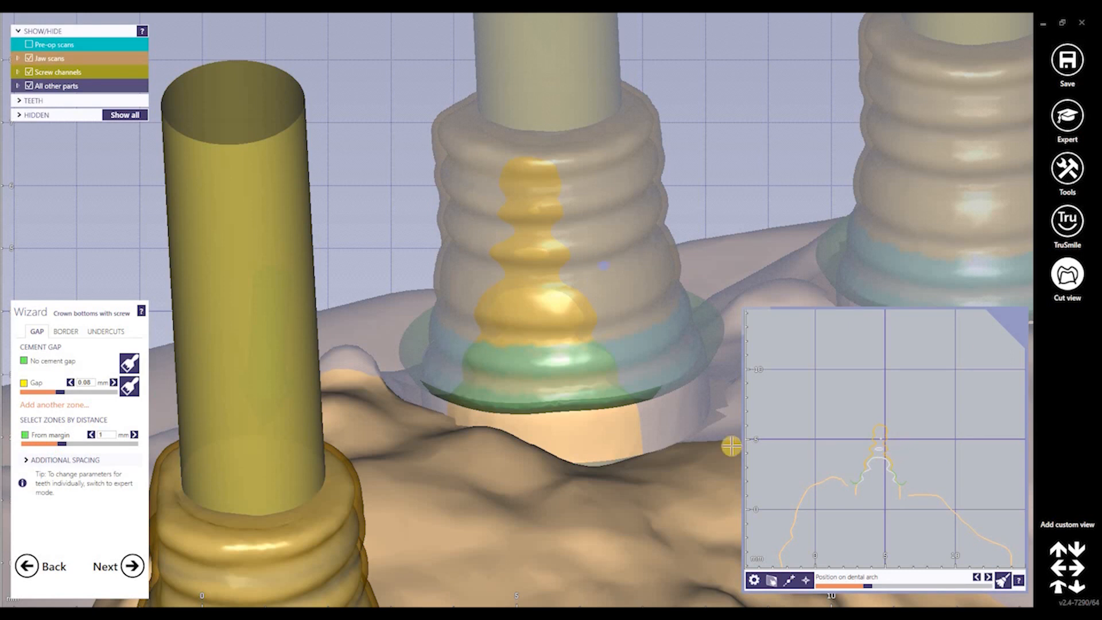
pyautogui.scroll(-10, 704, 434)
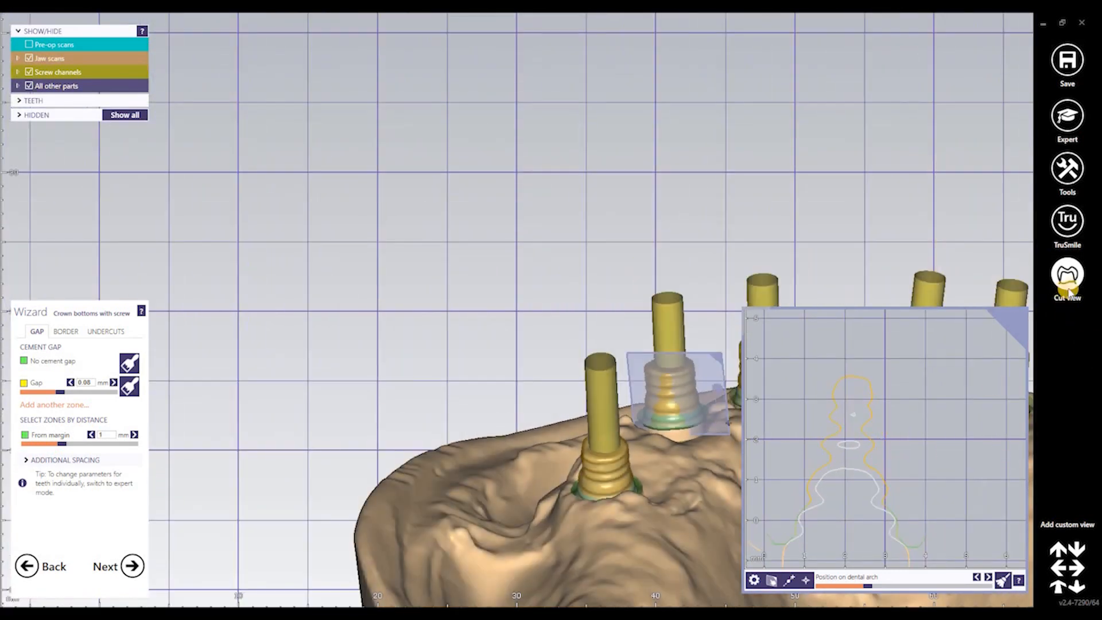
pyautogui.click(946, 345)
pyautogui.click(1067, 274)
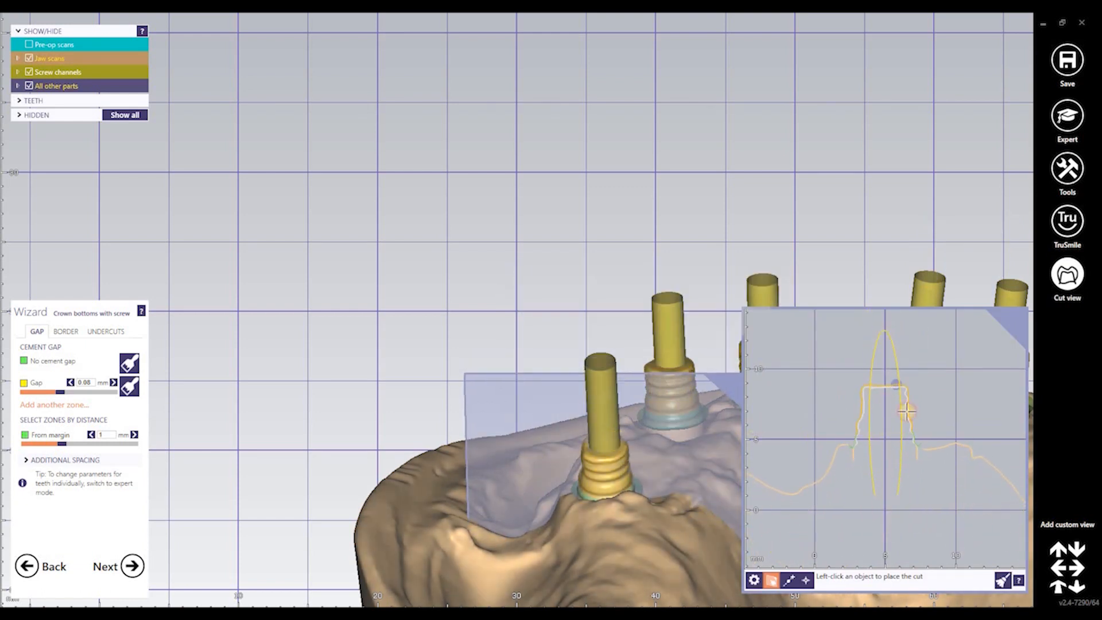
pyautogui.click(857, 431)
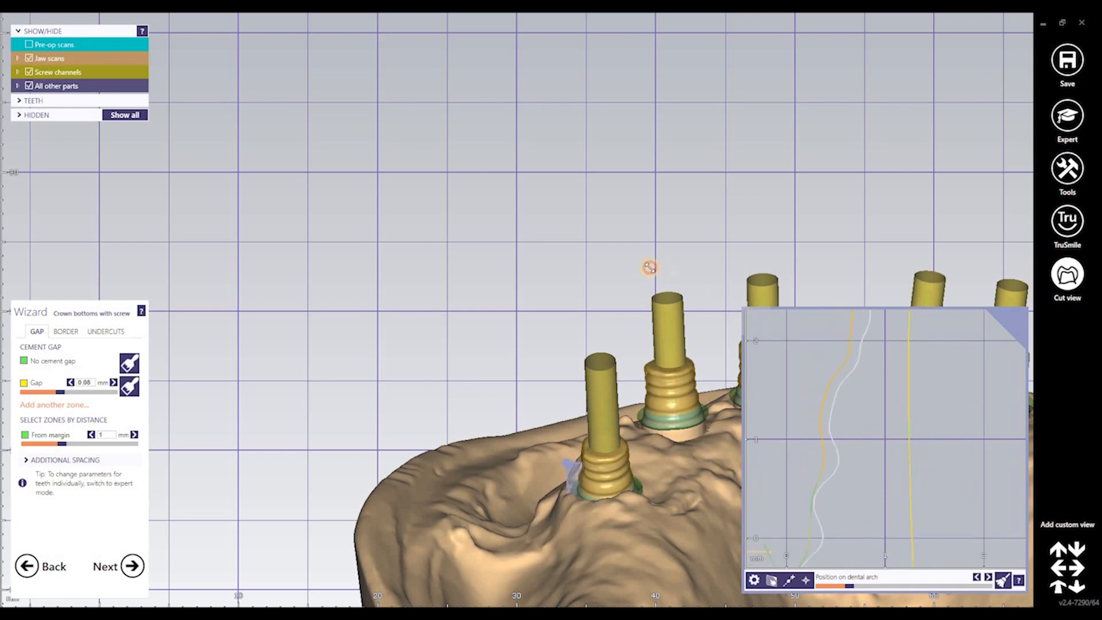
# Enlarge and zoom the cross-section panel to inspect the profile, then close the cut view
pyautogui.moveTo(629, 229); pyautogui.dragTo(616, 202)
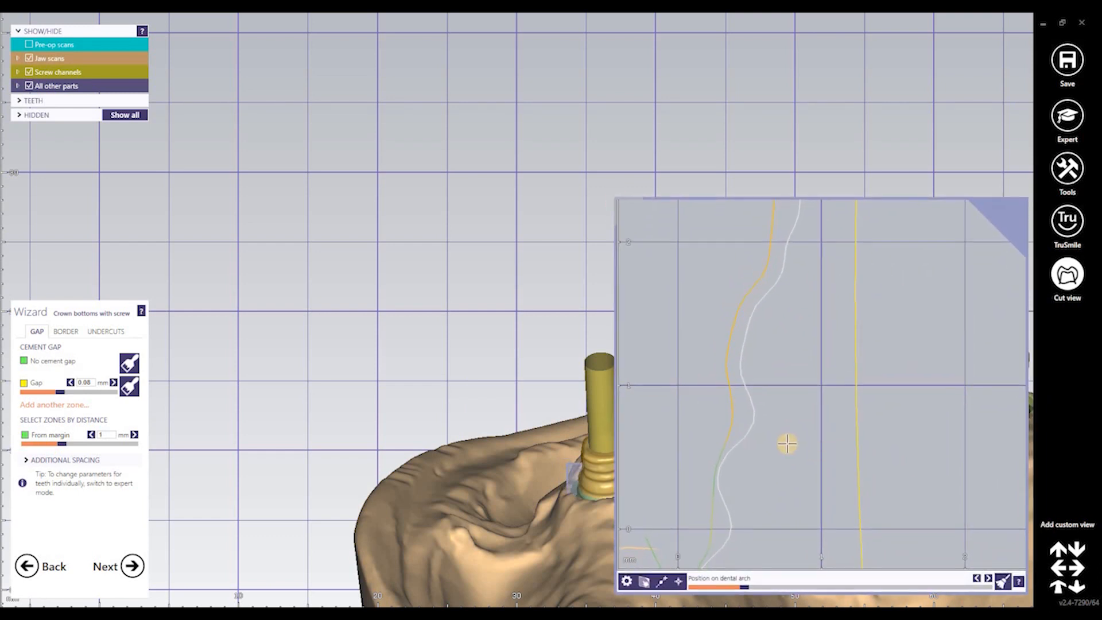
pyautogui.scroll(-5, 787, 444)
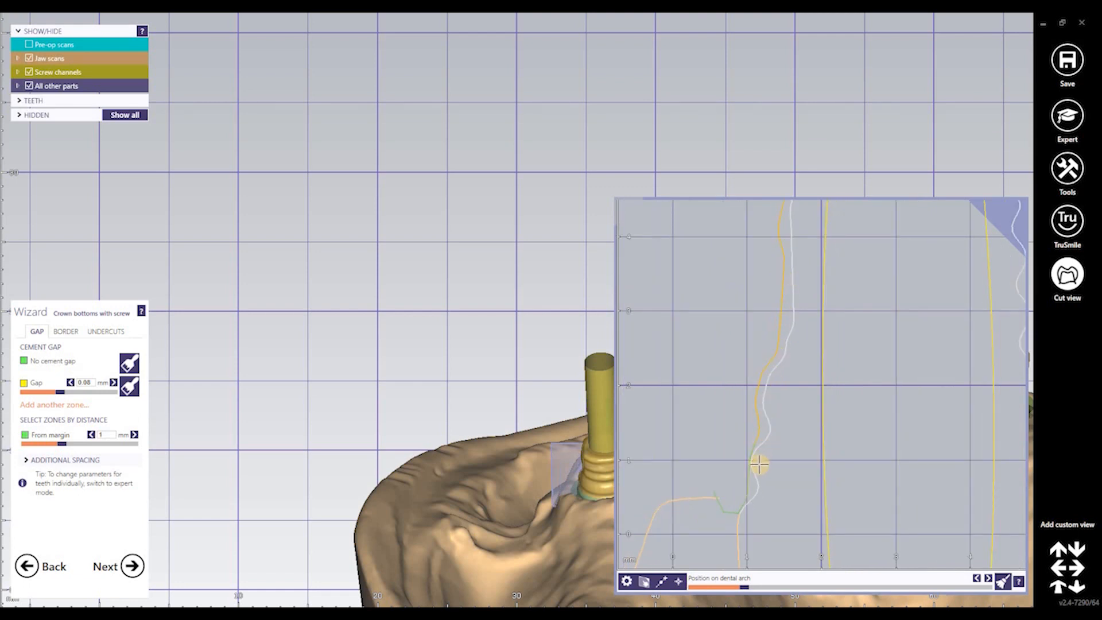
pyautogui.scroll(5, 746, 479)
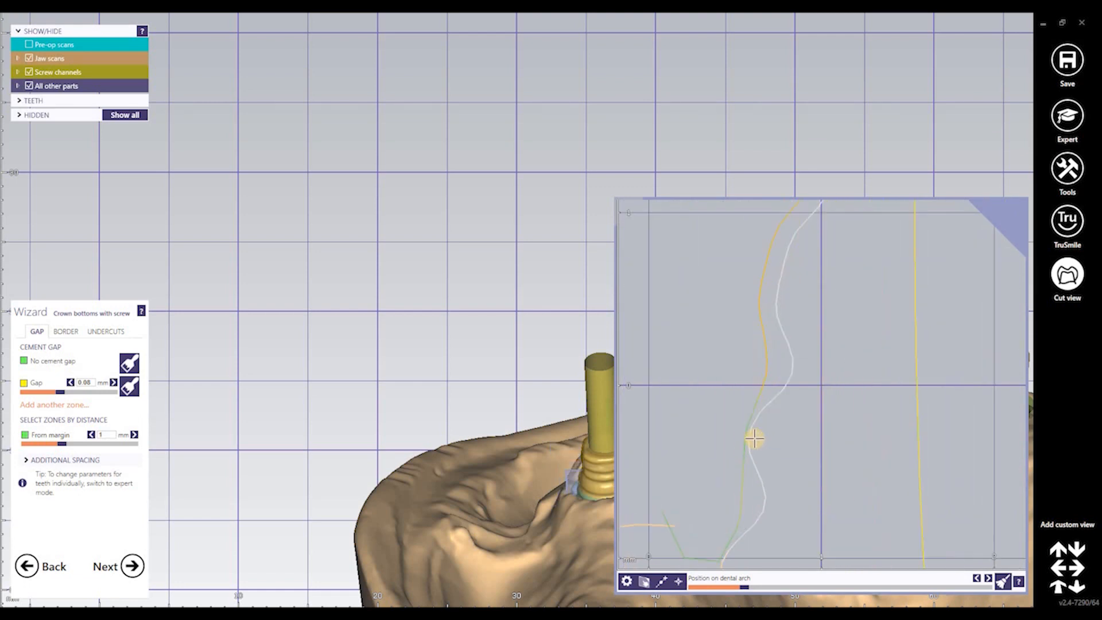
pyautogui.scroll(-10, 767, 450)
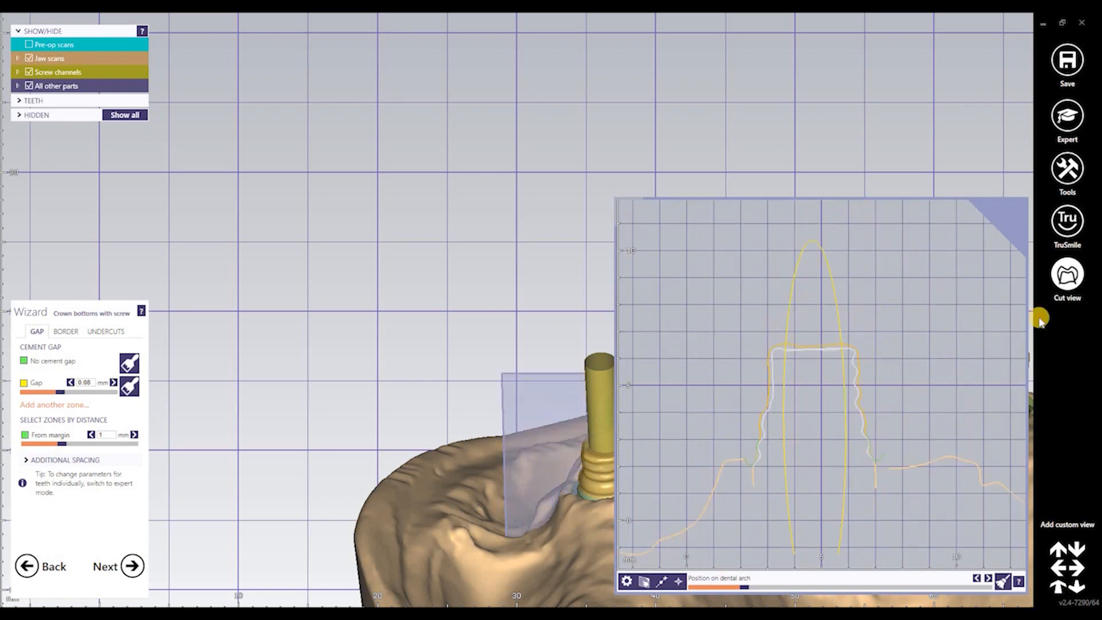
pyautogui.click(607, 508)
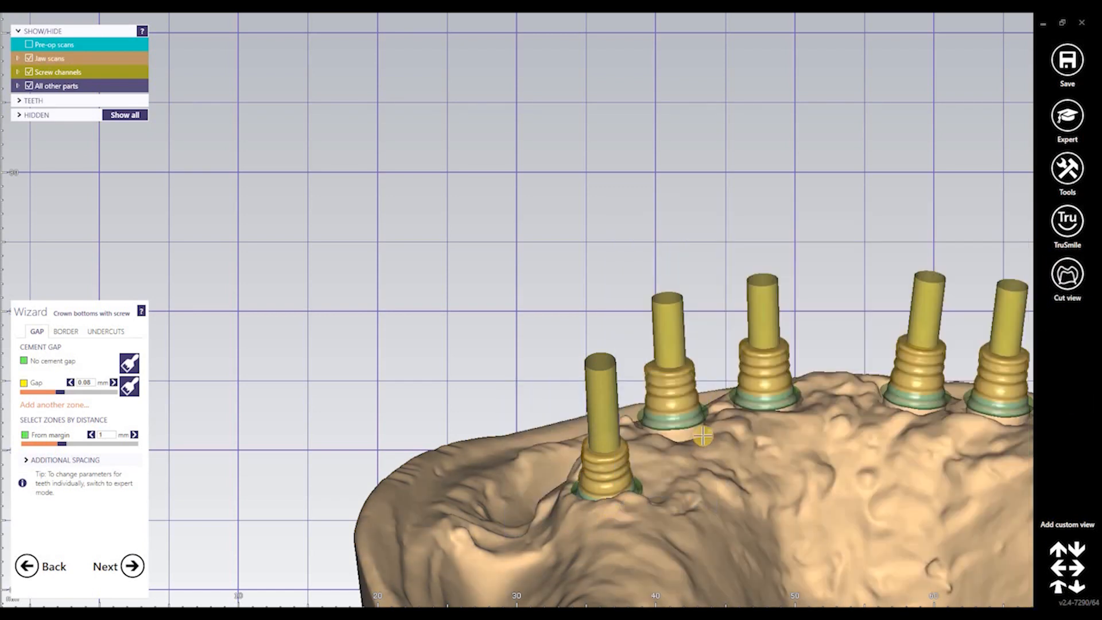
# Set From margin to 0.11 mm with a 0.2 mm gap, then advance to the emergence profile
pyautogui.scroll(8, 693, 409)
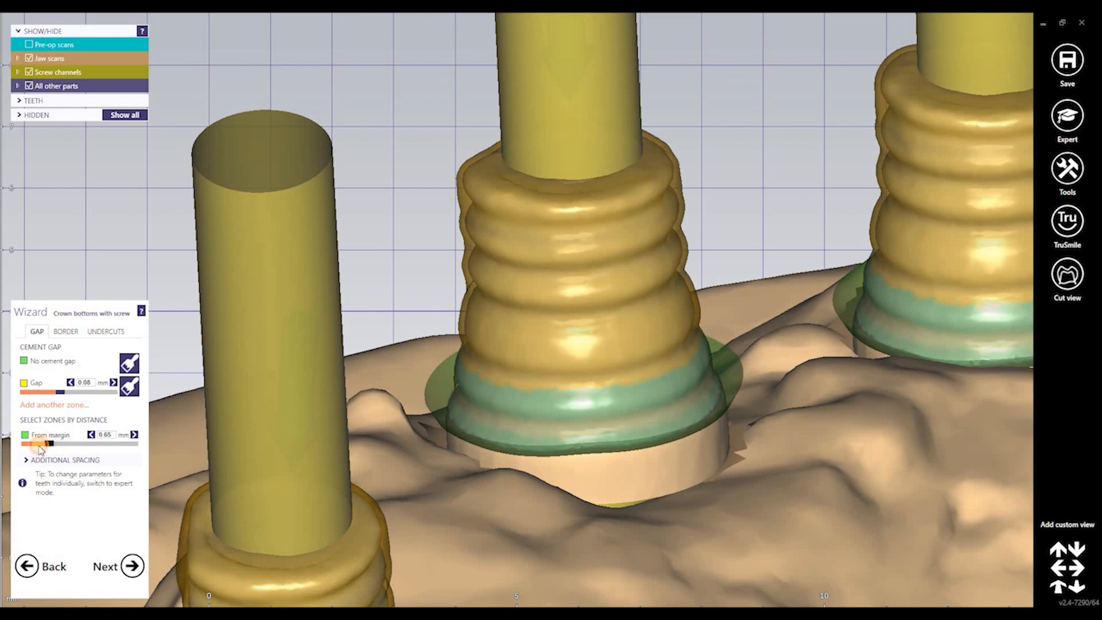
pyautogui.moveTo(38, 445); pyautogui.dragTo(38, 446)
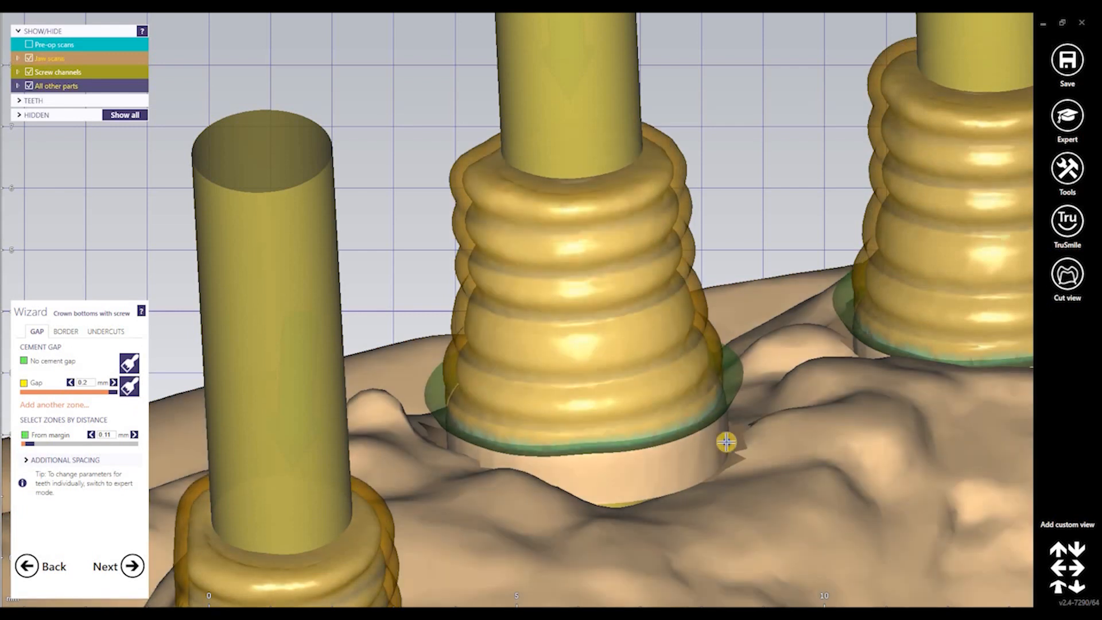
pyautogui.moveTo(310, 597); pyautogui.dragTo(323, 569, button='right')
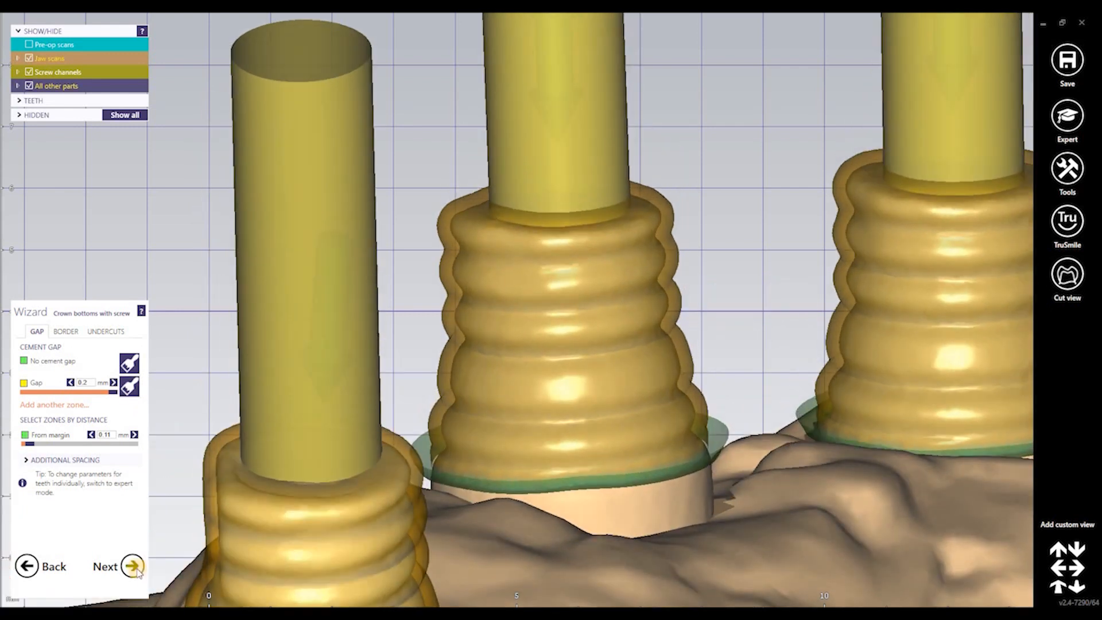
pyautogui.click(132, 566)
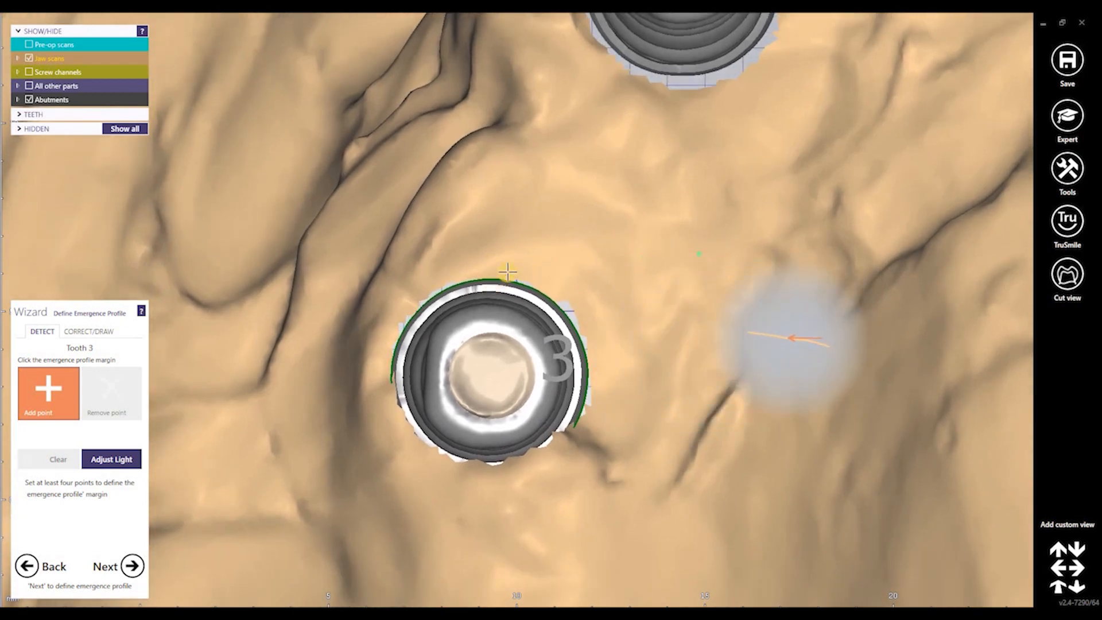
# Place four margin points around the tooth 3 abutment and move on to tooth 5
pyautogui.click(605, 394)
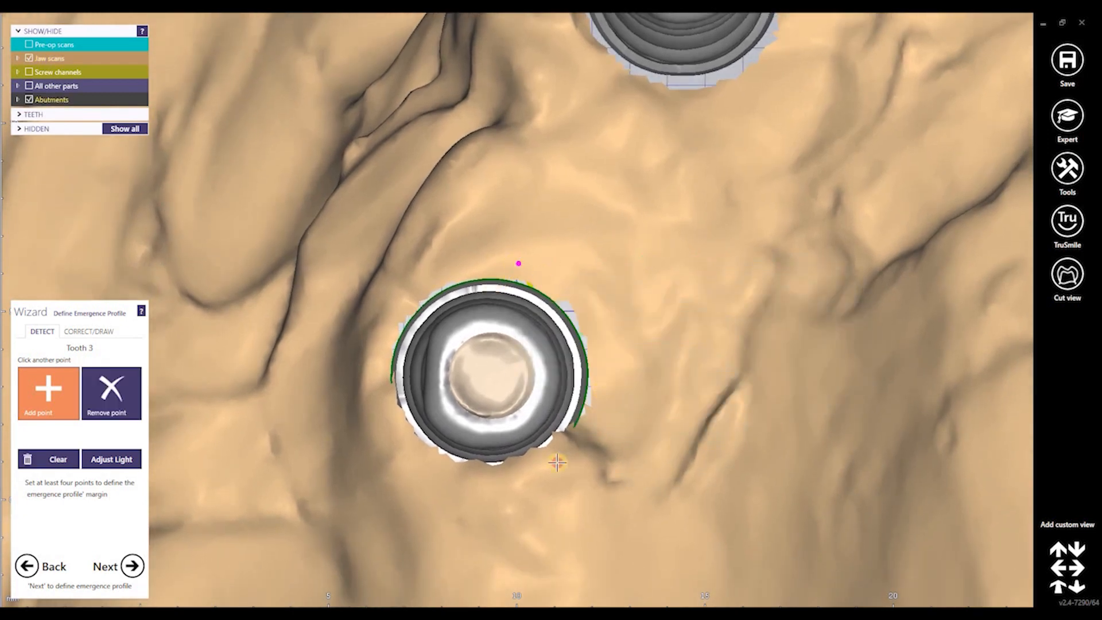
pyautogui.click(496, 486)
pyautogui.click(377, 354)
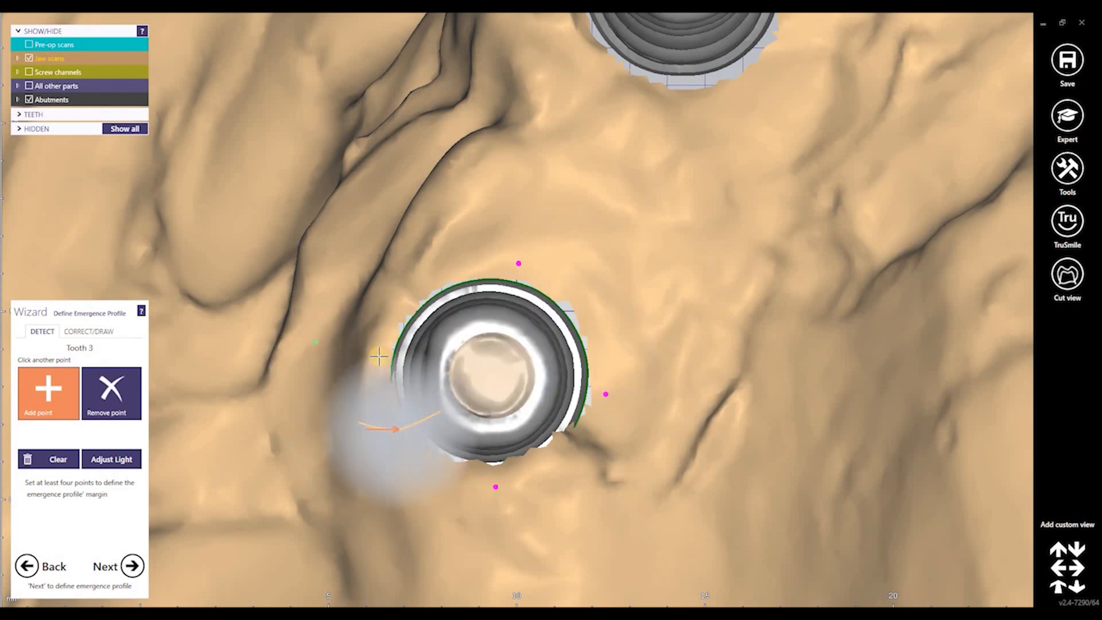
pyautogui.click(455, 266)
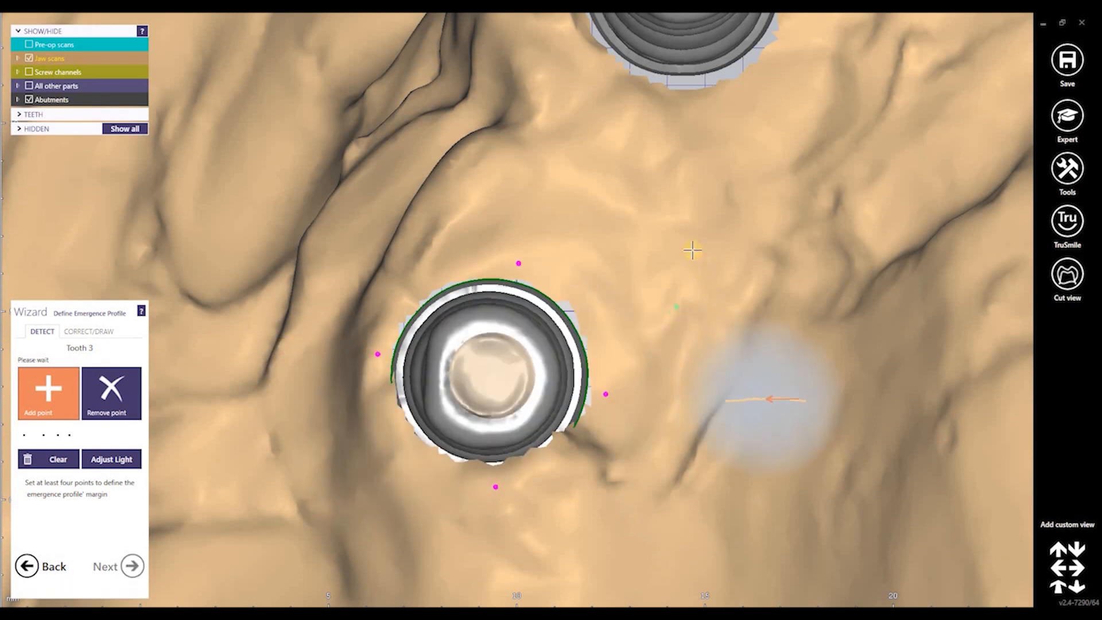
pyautogui.moveTo(682, 237); pyautogui.dragTo(599, 439, button='middle')
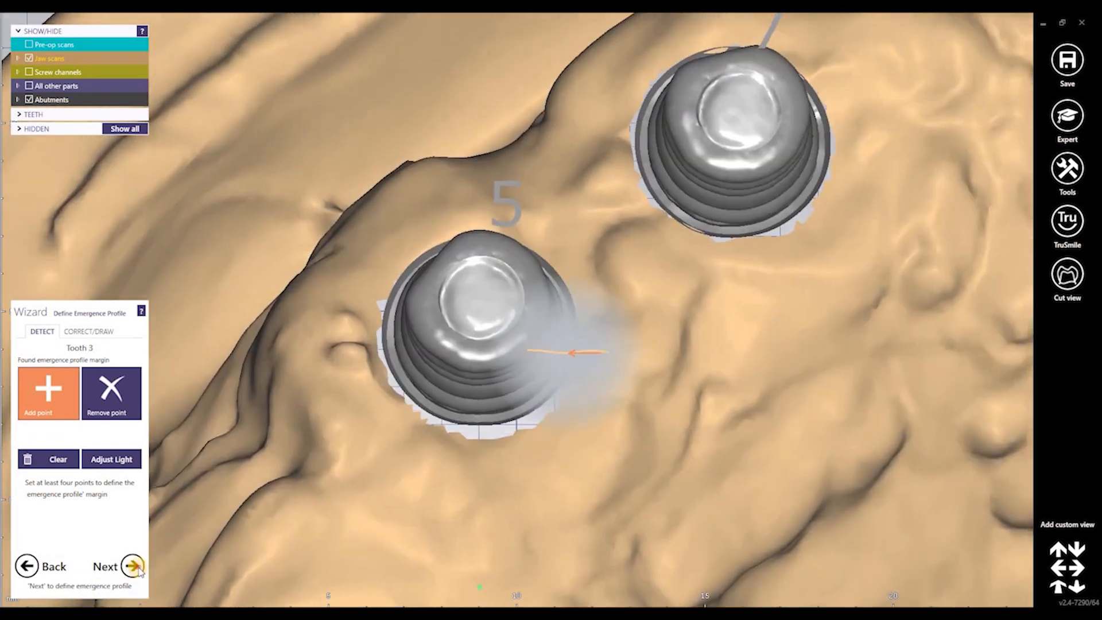
pyautogui.click(132, 566)
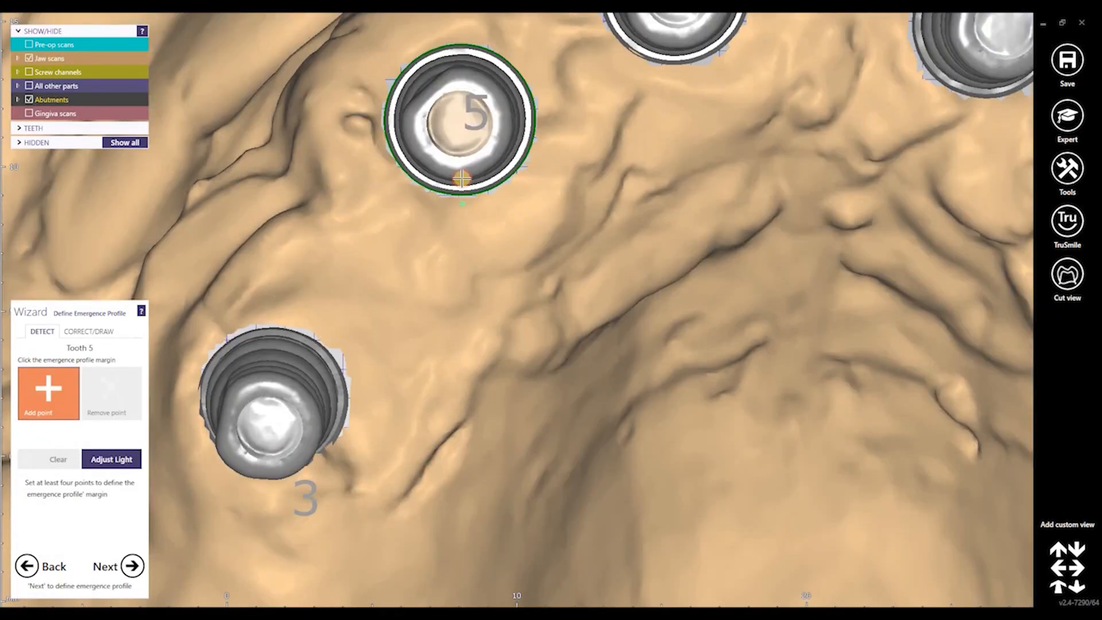
# Place margin points around the tooth 5 abutment and advance to tooth 7
pyautogui.click(462, 179)
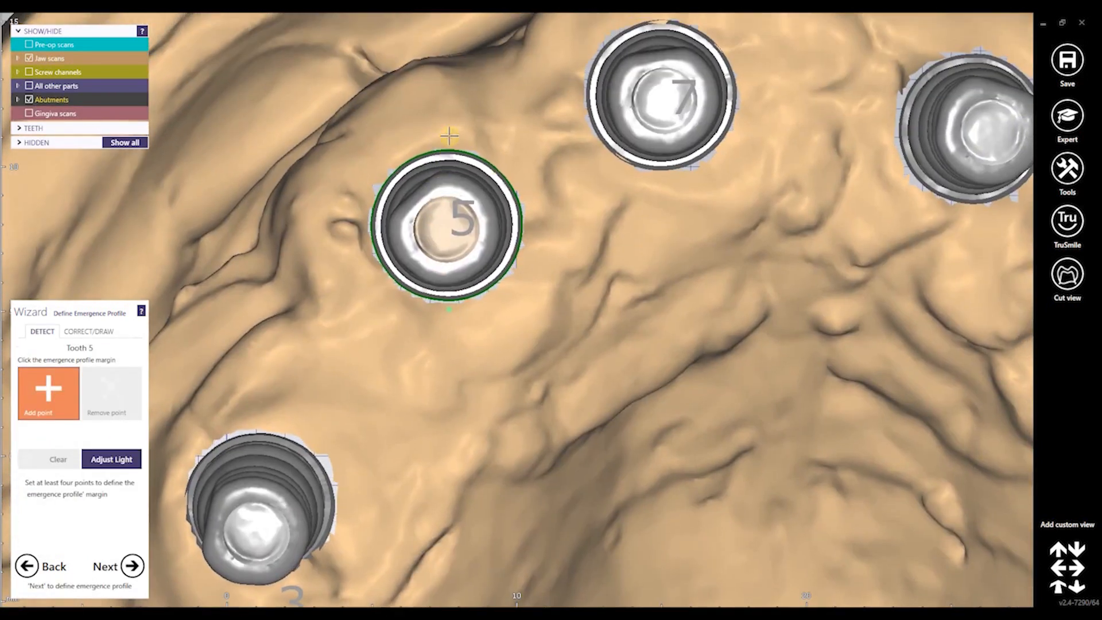
pyautogui.click(451, 314)
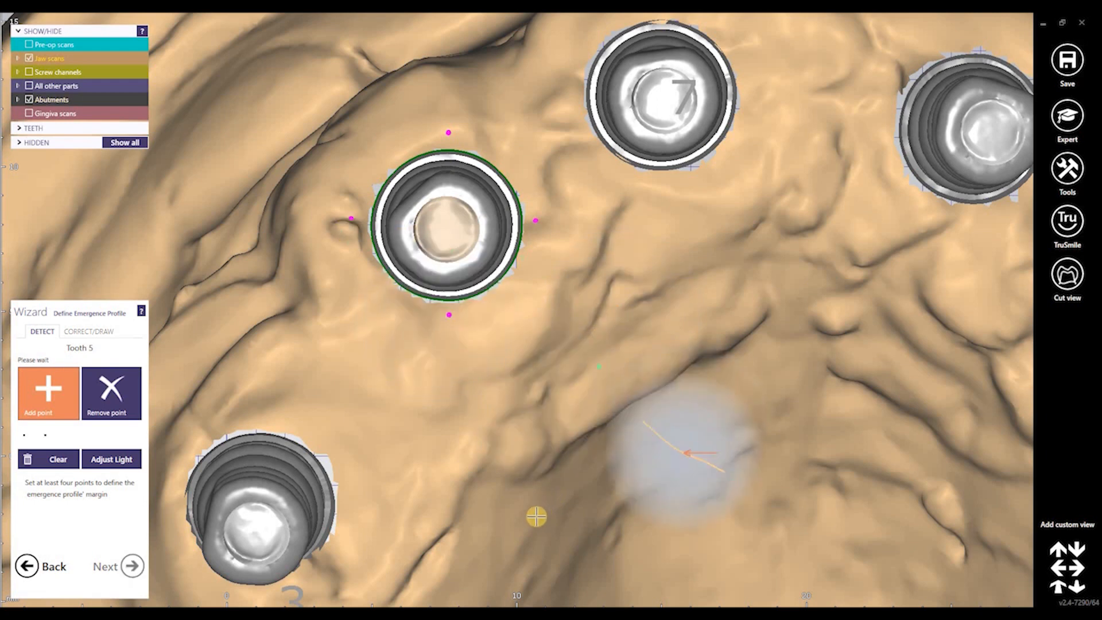
pyautogui.click(133, 565)
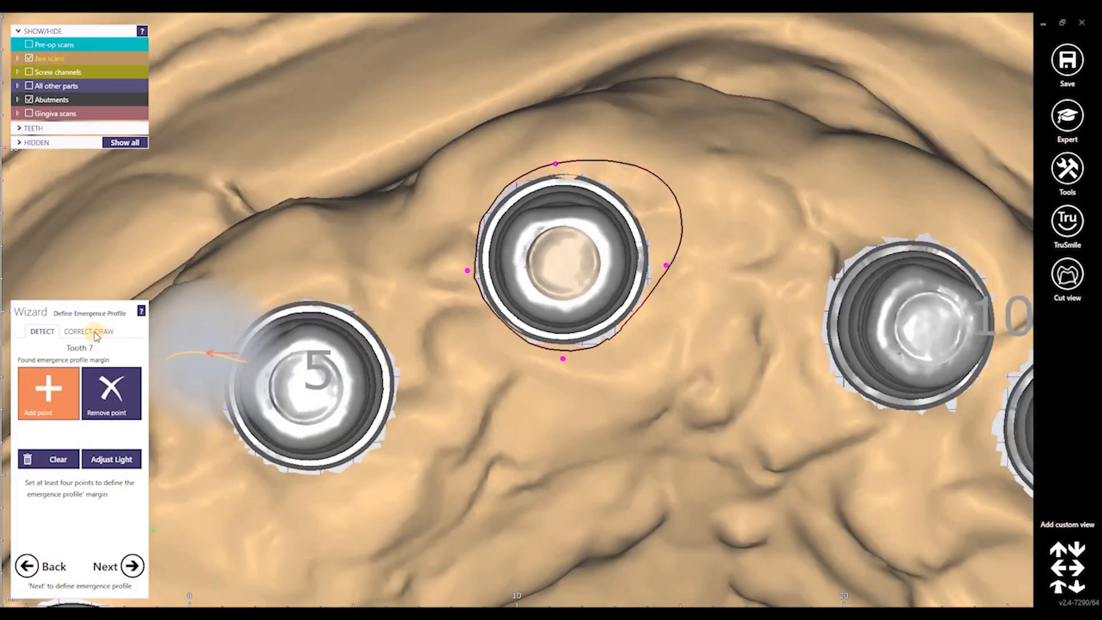
# Correct the detected tooth 7 margin by dragging its points outward to follow the abutment edge
pyautogui.click(93, 332)
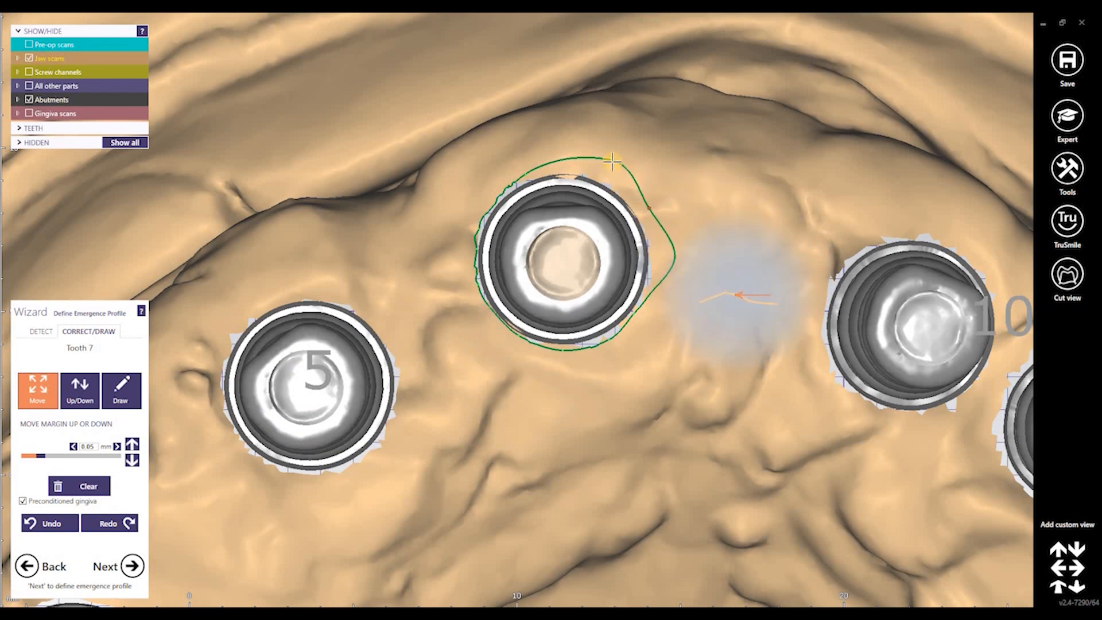
pyautogui.moveTo(677, 259); pyautogui.dragTo(666, 256)
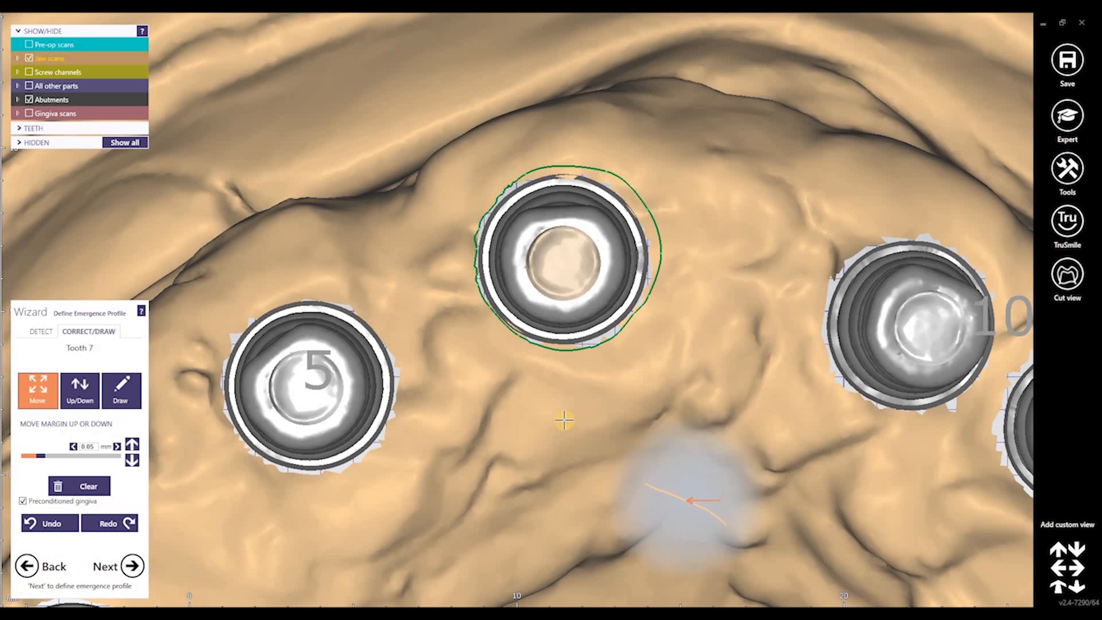
pyautogui.scroll(3, 480, 309)
pyautogui.scroll(3, 472, 117)
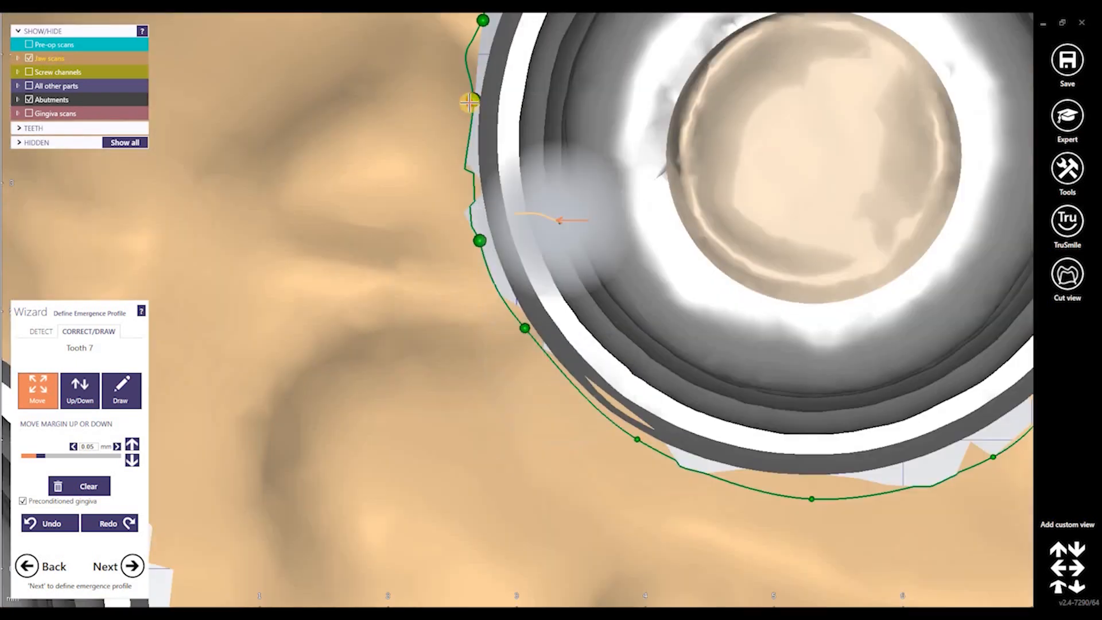
pyautogui.moveTo(474, 100); pyautogui.dragTo(463, 101)
pyautogui.moveTo(483, 21); pyautogui.dragTo(472, 19)
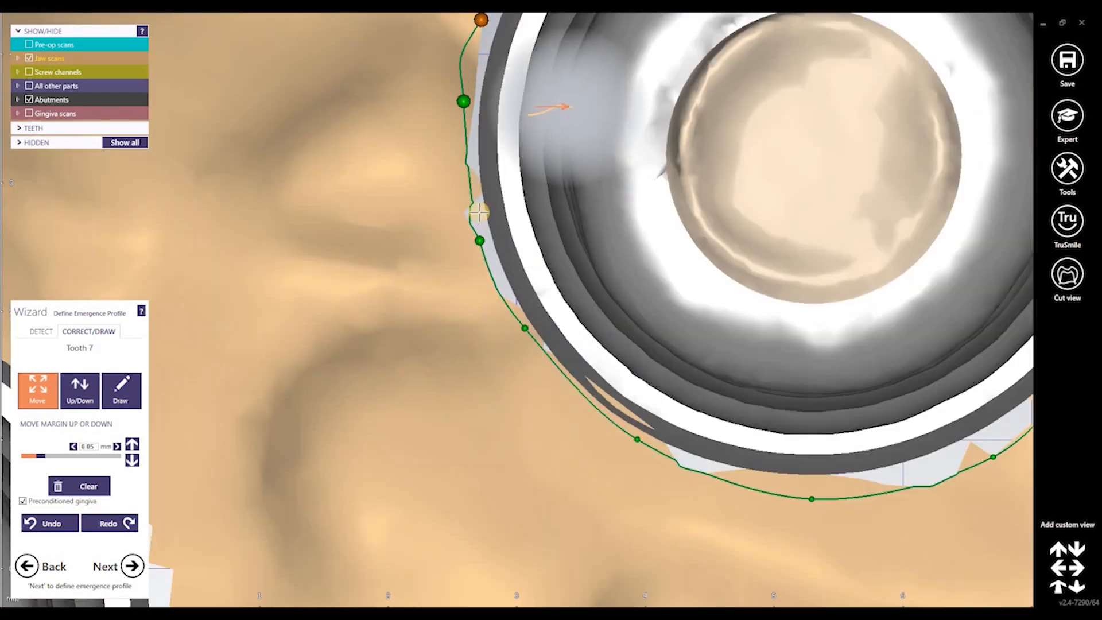
pyautogui.moveTo(517, 315); pyautogui.dragTo(520, 333)
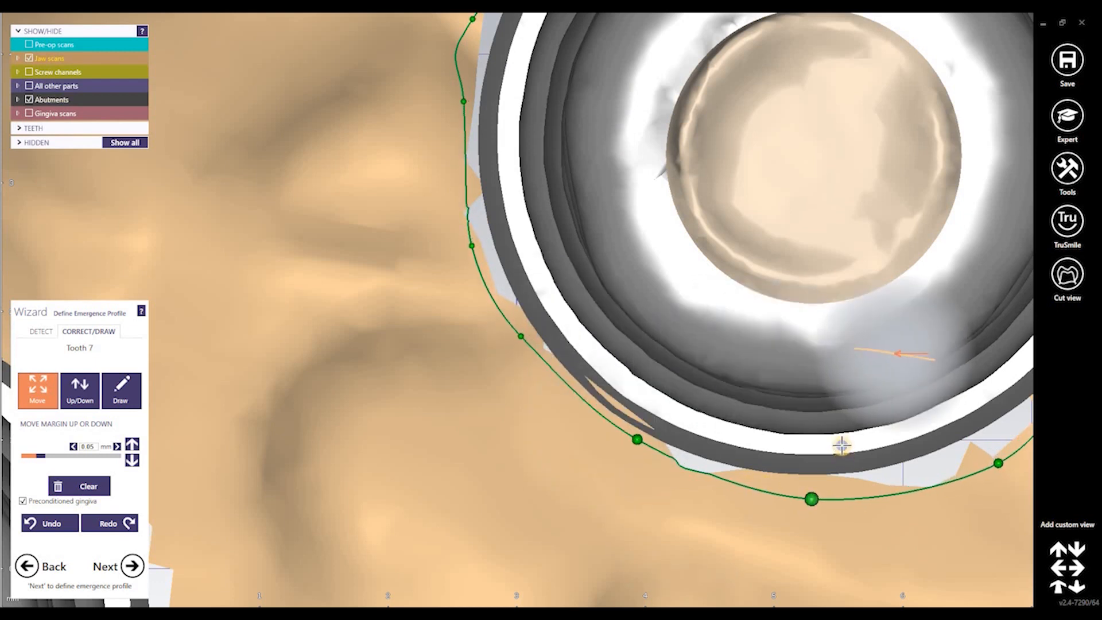
# Nudge an upper-left tooth 7 margin point, then advance to tooth 11's margin
pyautogui.scroll(-5, 841, 445)
pyautogui.moveTo(841, 446); pyautogui.dragTo(706, 175, button='right')
pyautogui.scroll(5, 680, 144)
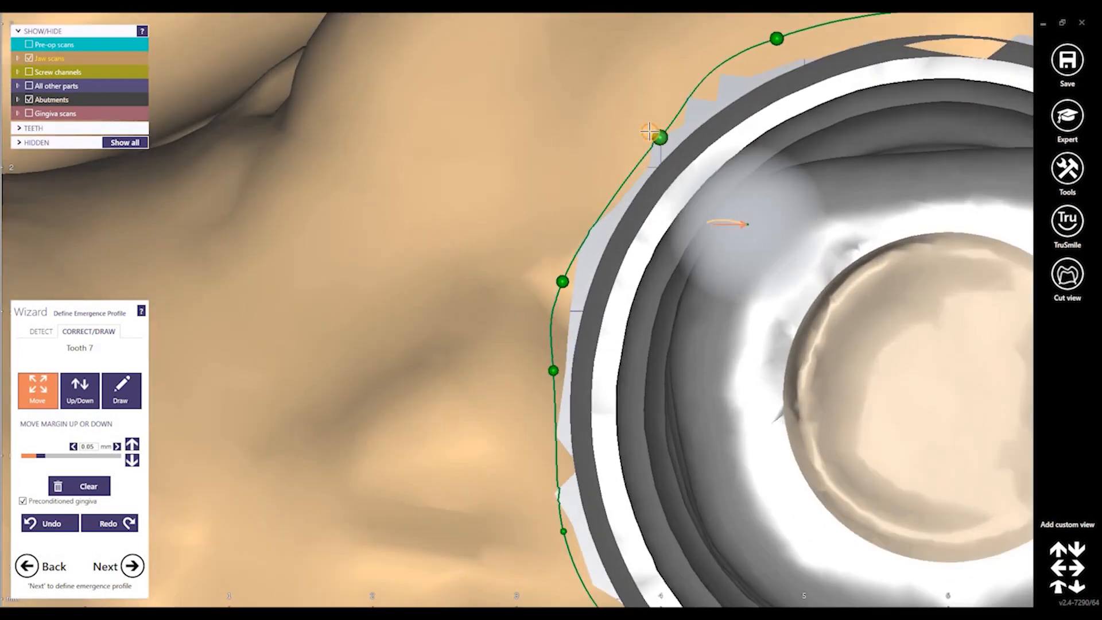
pyautogui.click(649, 131)
pyautogui.scroll(-6, 868, 325)
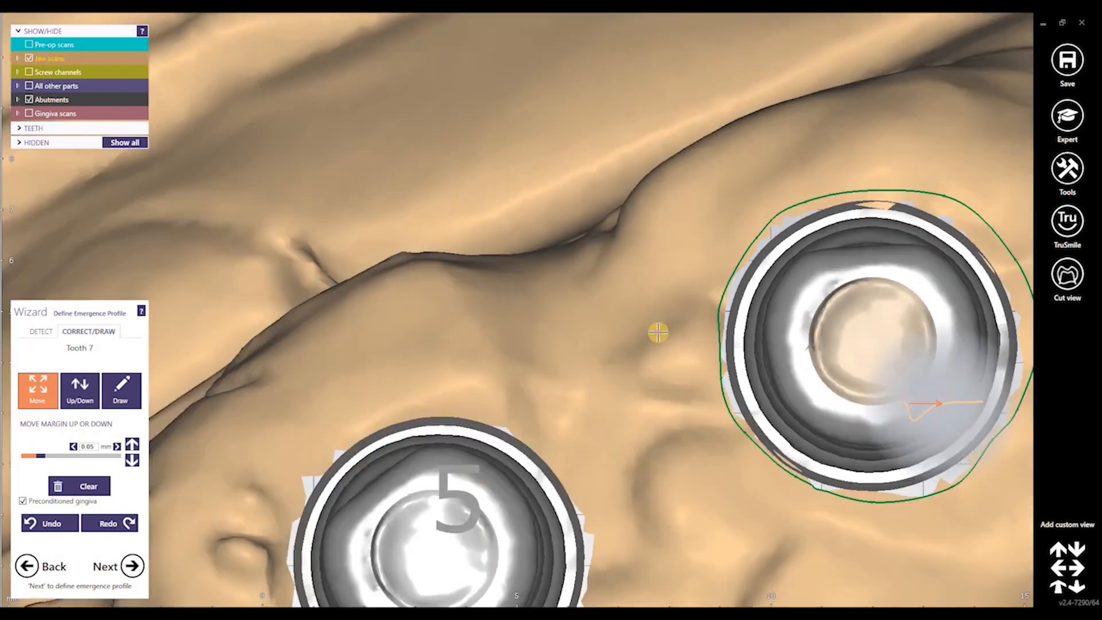
pyautogui.moveTo(602, 460); pyautogui.dragTo(363, 480, button='middle')
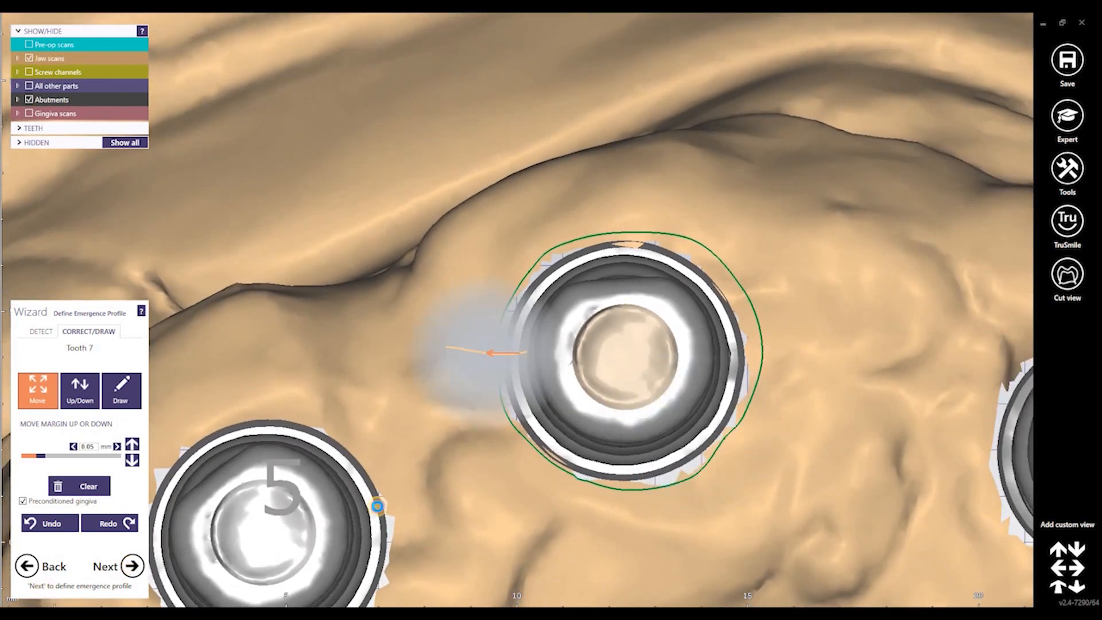
pyautogui.click(132, 566)
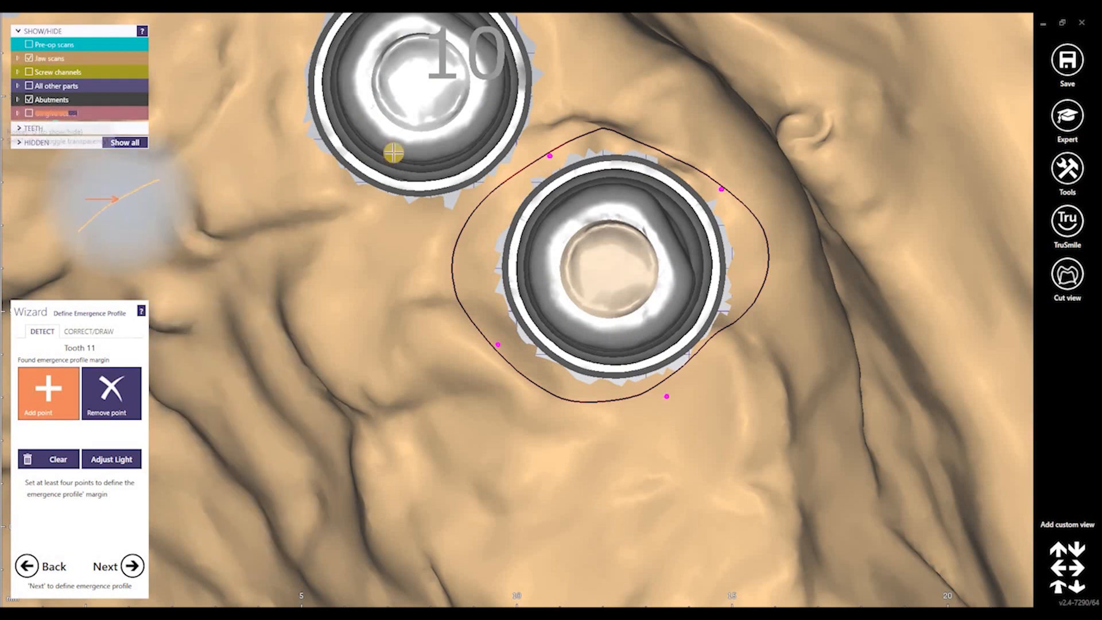
# Pull the tooth 11 margin points on the left and top sides in toward the abutment
pyautogui.scroll(5, 510, 183)
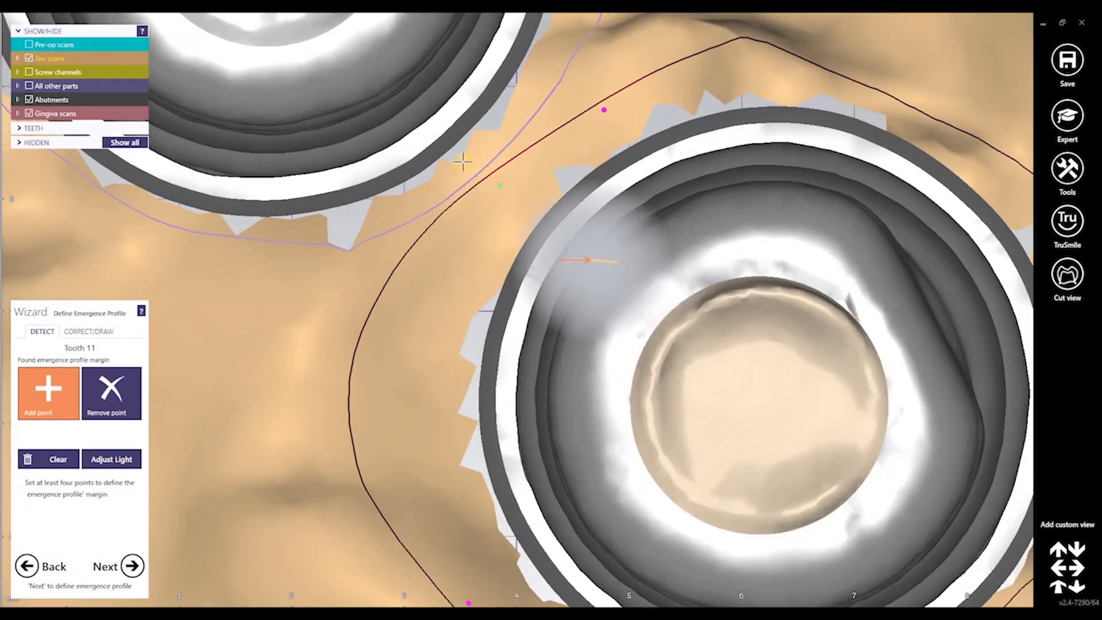
pyautogui.click(122, 327)
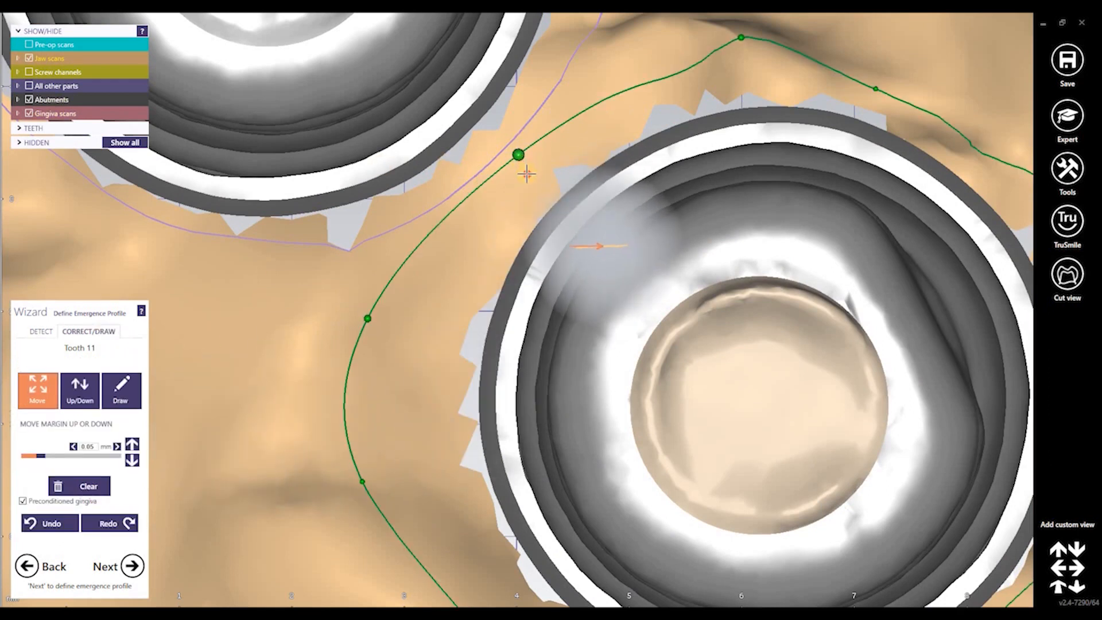
pyautogui.moveTo(414, 322); pyautogui.dragTo(413, 324)
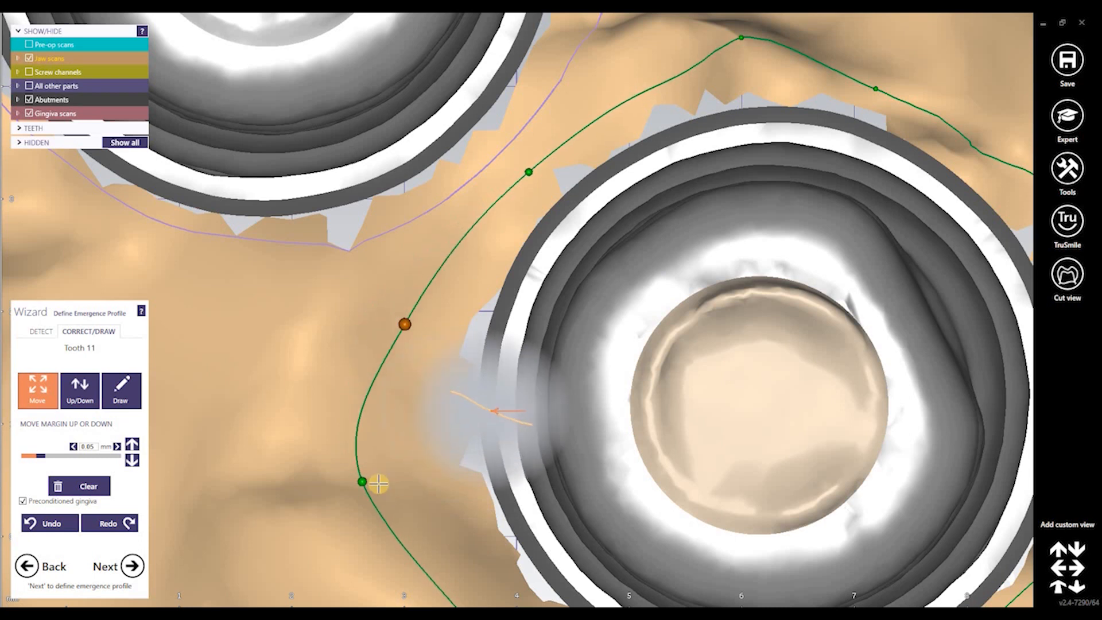
pyautogui.moveTo(363, 482); pyautogui.dragTo(414, 481)
pyautogui.moveTo(411, 326); pyautogui.dragTo(423, 324)
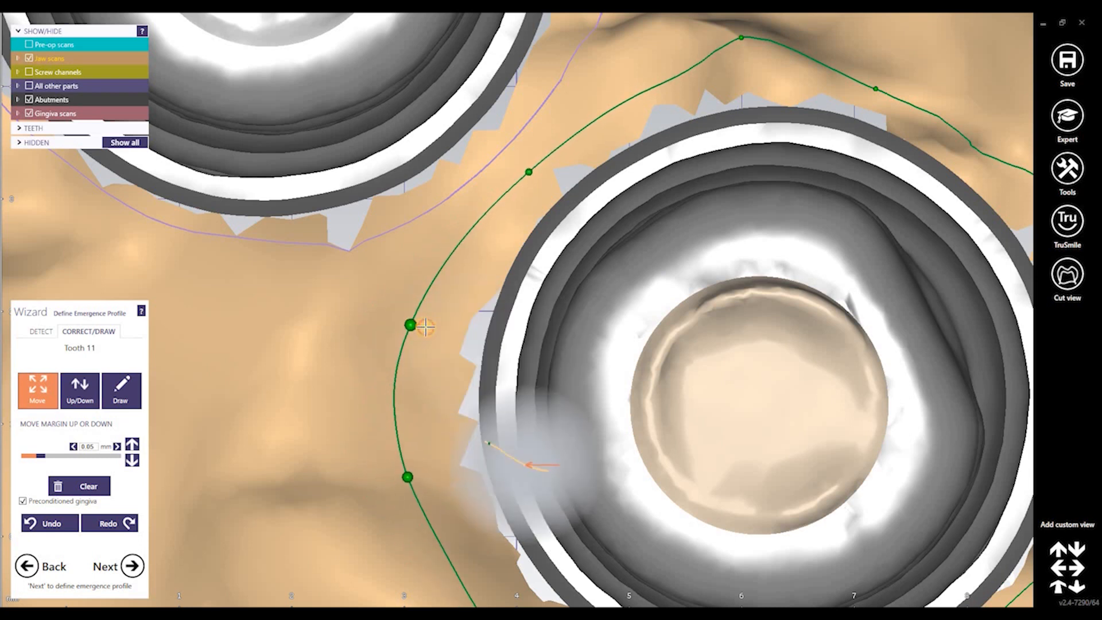
pyautogui.scroll(-4, 898, 266)
pyautogui.moveTo(806, 138); pyautogui.dragTo(808, 154)
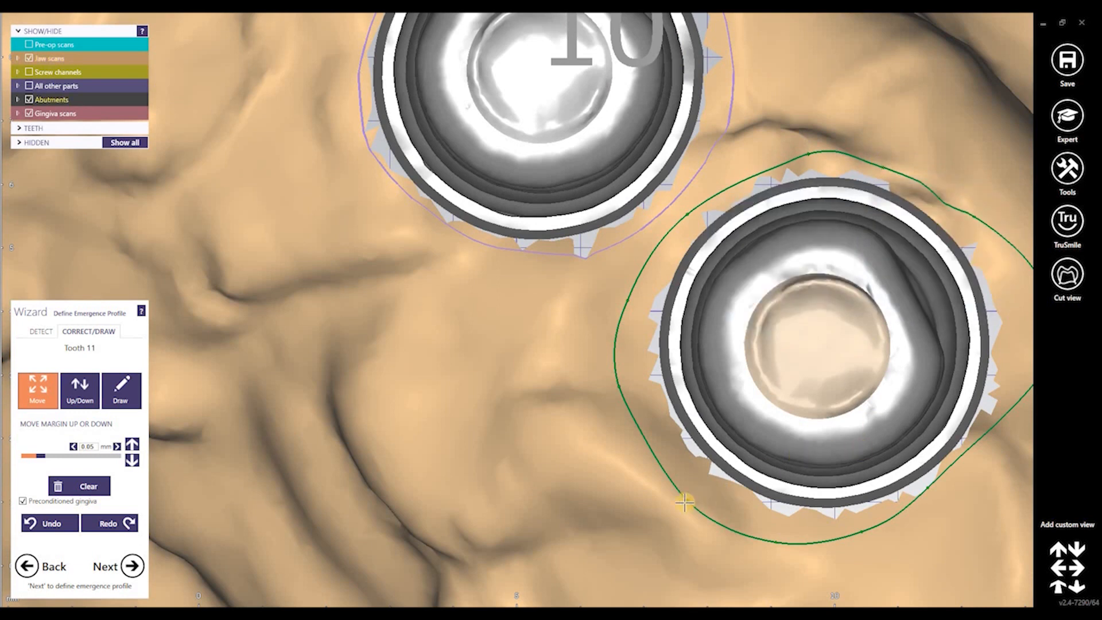
pyautogui.moveTo(619, 387); pyautogui.dragTo(630, 386)
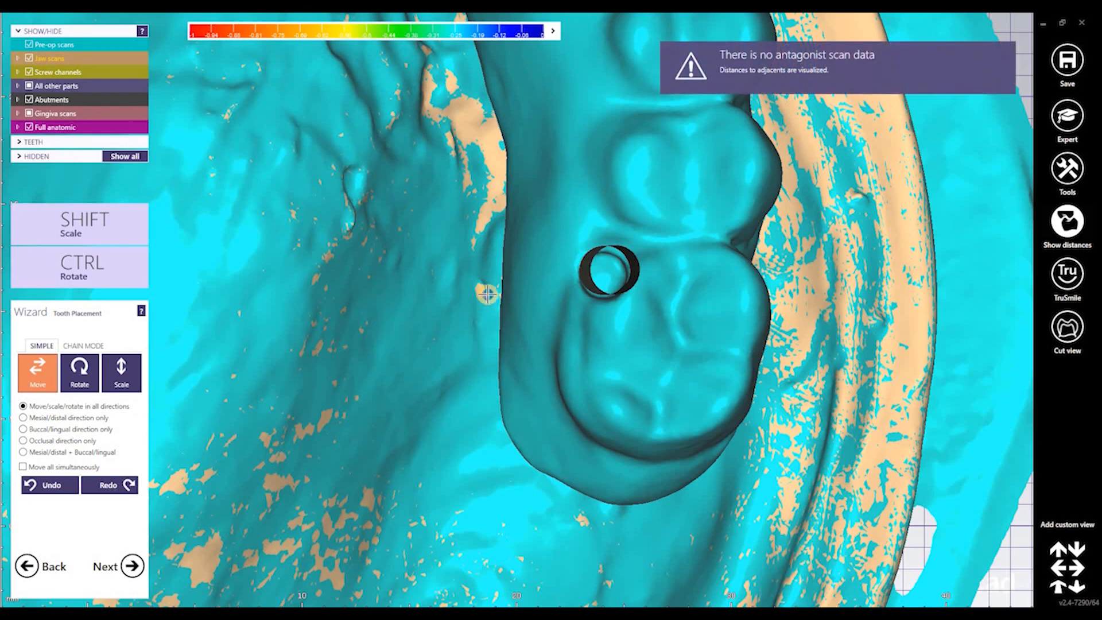
# Make the pre-op scan semi-transparent to reveal the teeth and switch Tooth Placement to Chain mode
pyautogui.scroll(-5, 487, 295)
pyautogui.moveTo(487, 295); pyautogui.dragTo(447, 356, button='right')
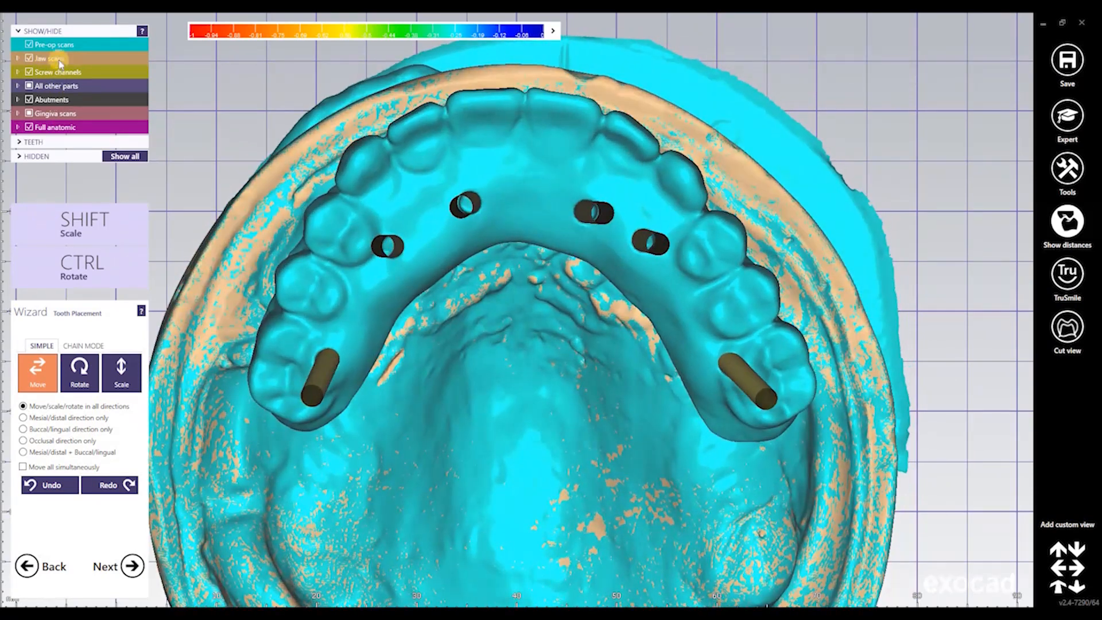
pyautogui.moveTo(60, 47); pyautogui.dragTo(55, 49)
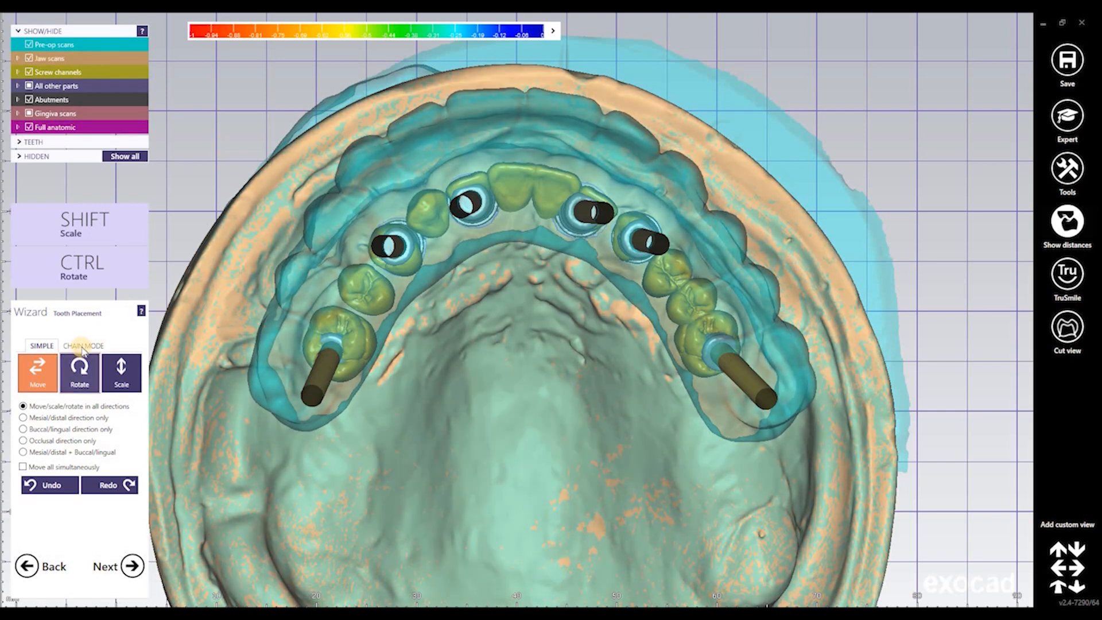
pyautogui.click(82, 346)
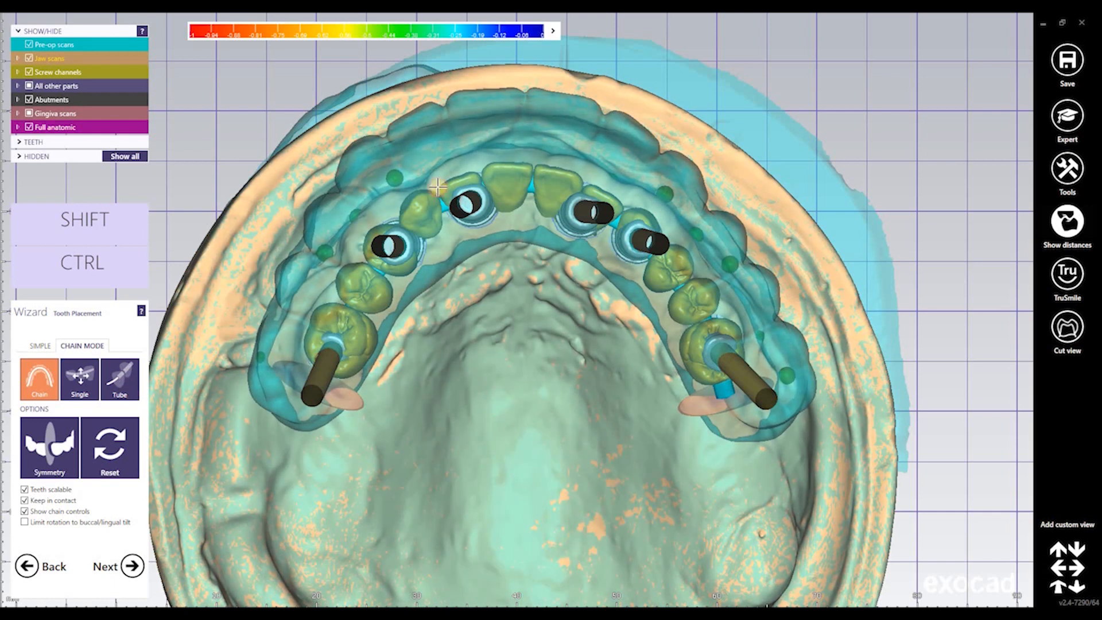
# Reshape the front arch, move the whole chain upward and stretch both chain ends to respread teeth
pyautogui.click(120, 379)
pyautogui.moveTo(557, 183); pyautogui.dragTo(522, 166)
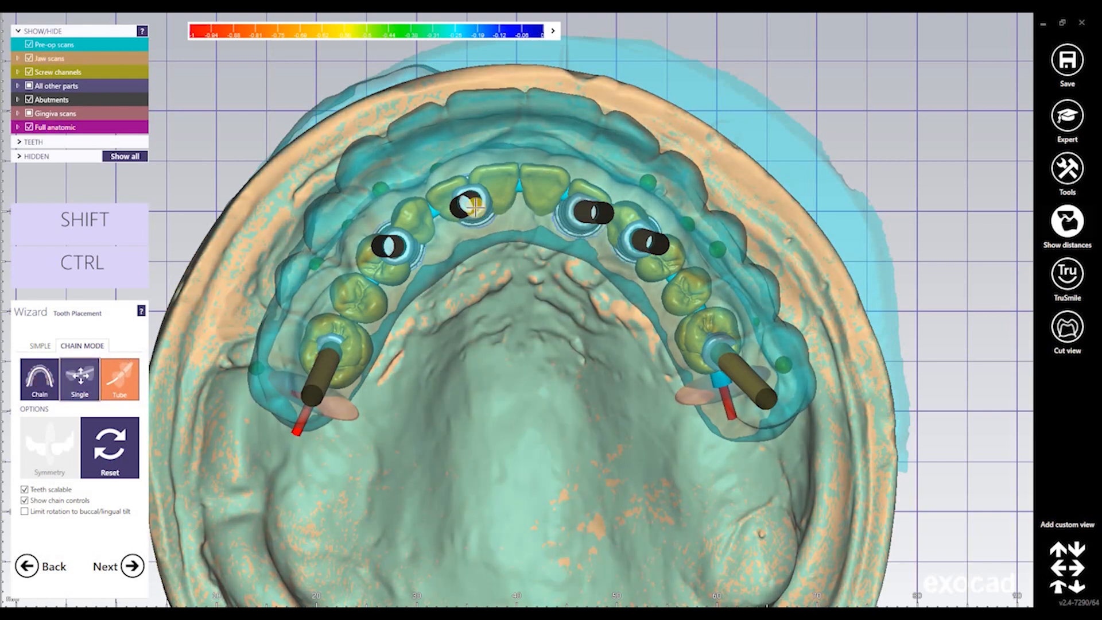
pyautogui.click(39, 378)
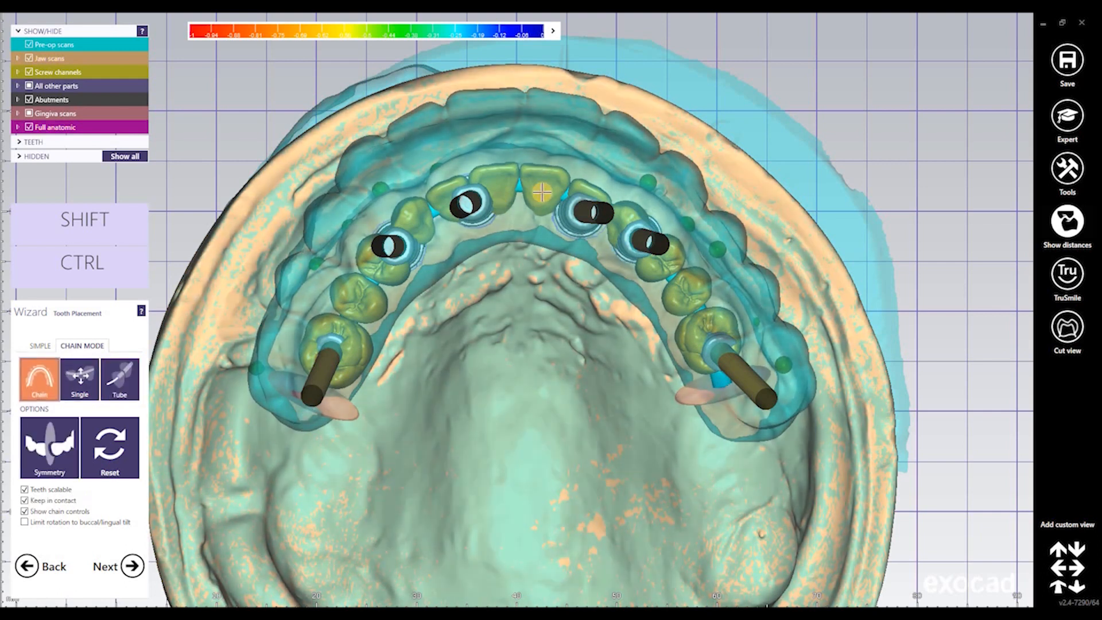
pyautogui.moveTo(542, 193); pyautogui.dragTo(549, 108)
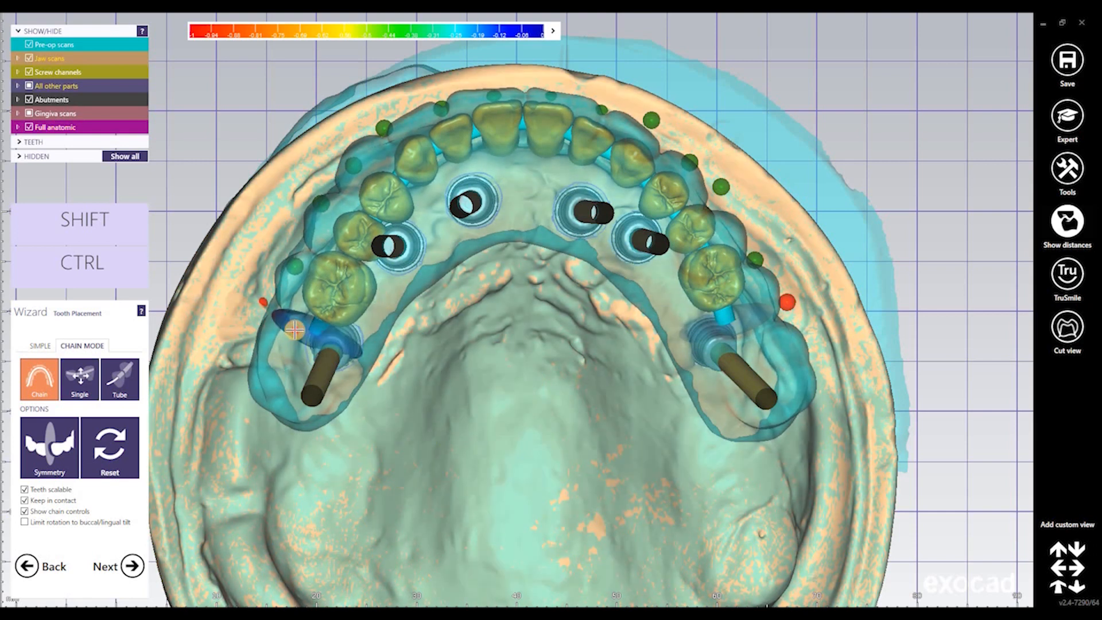
pyautogui.moveTo(289, 358)
pyautogui.mouseDown()
pyautogui.moveTo(287, 345)
pyautogui.moveTo(250, 425)
pyautogui.moveTo(265, 425)
pyautogui.moveTo(262, 411)
pyautogui.mouseUp()
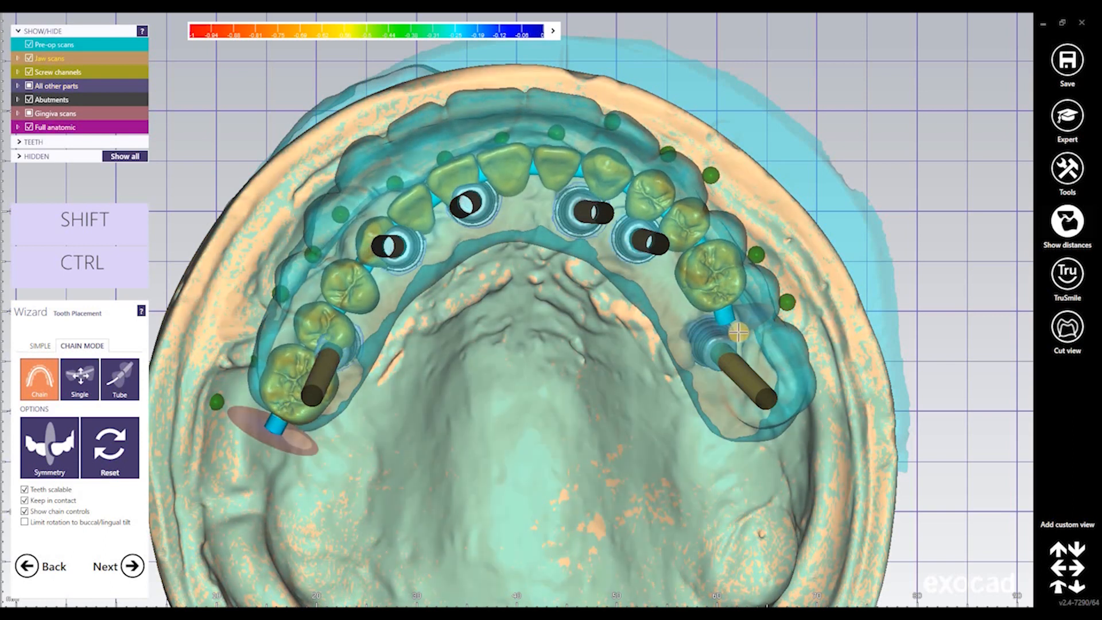
pyautogui.moveTo(771, 400)
pyautogui.mouseDown()
pyautogui.moveTo(749, 431)
pyautogui.moveTo(782, 420)
pyautogui.moveTo(797, 440)
pyautogui.moveTo(772, 419)
pyautogui.mouseUp()
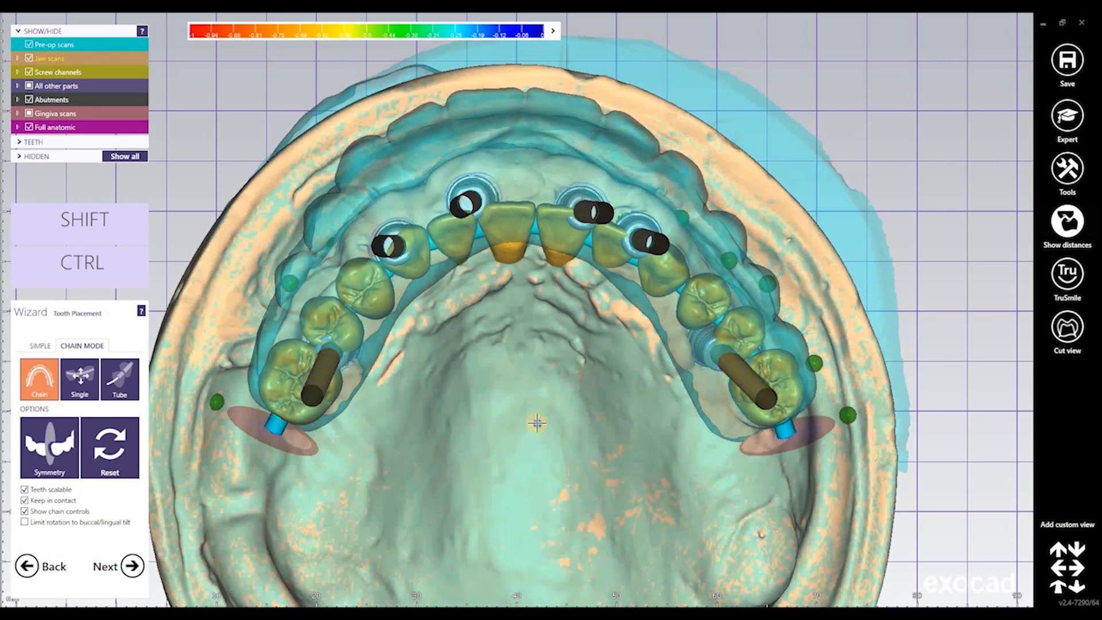
# Shift the molar group slightly upward and raise the chain from its end, checking from several angles
pyautogui.moveTo(536, 425); pyautogui.dragTo(624, 314, button='right')
pyautogui.moveTo(644, 308); pyautogui.dragTo(644, 303)
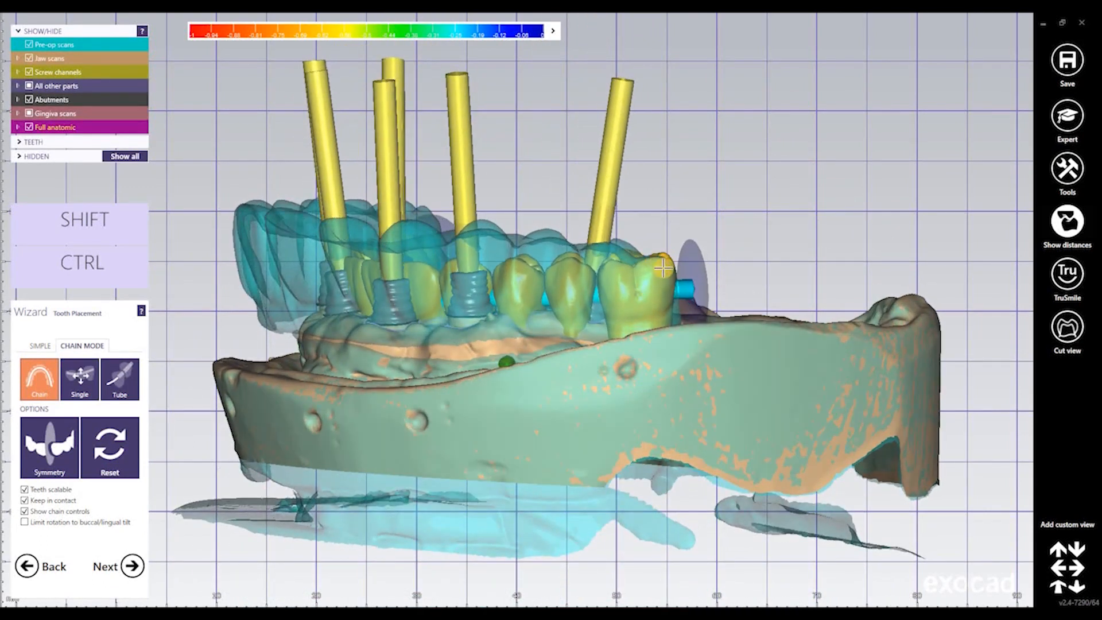
pyautogui.moveTo(729, 238); pyautogui.dragTo(364, 257, button='right')
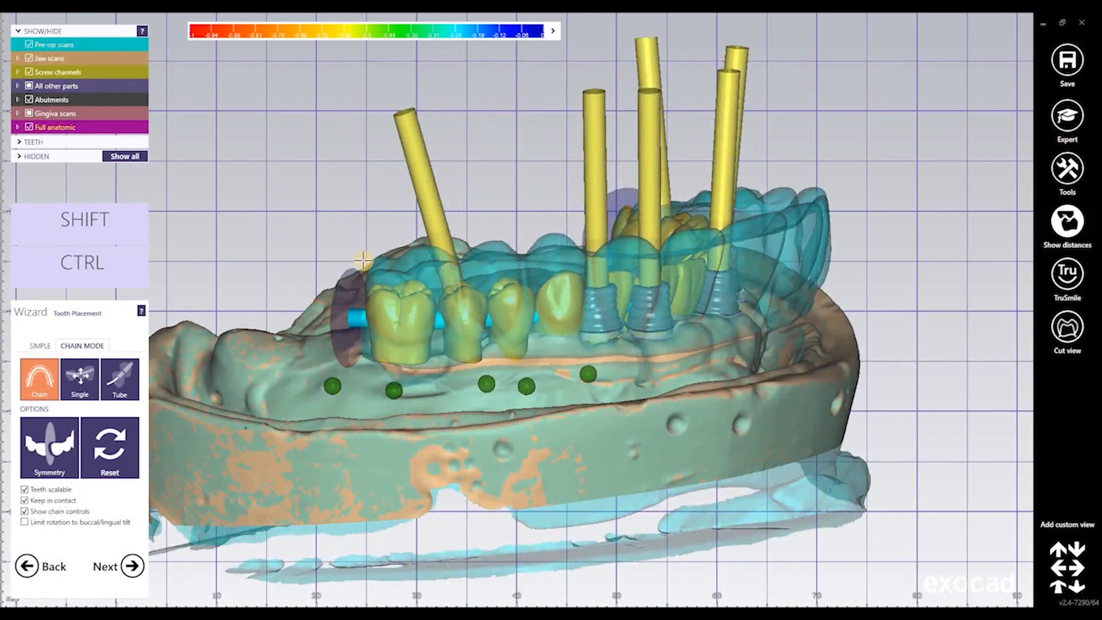
pyautogui.scroll(5, 364, 265)
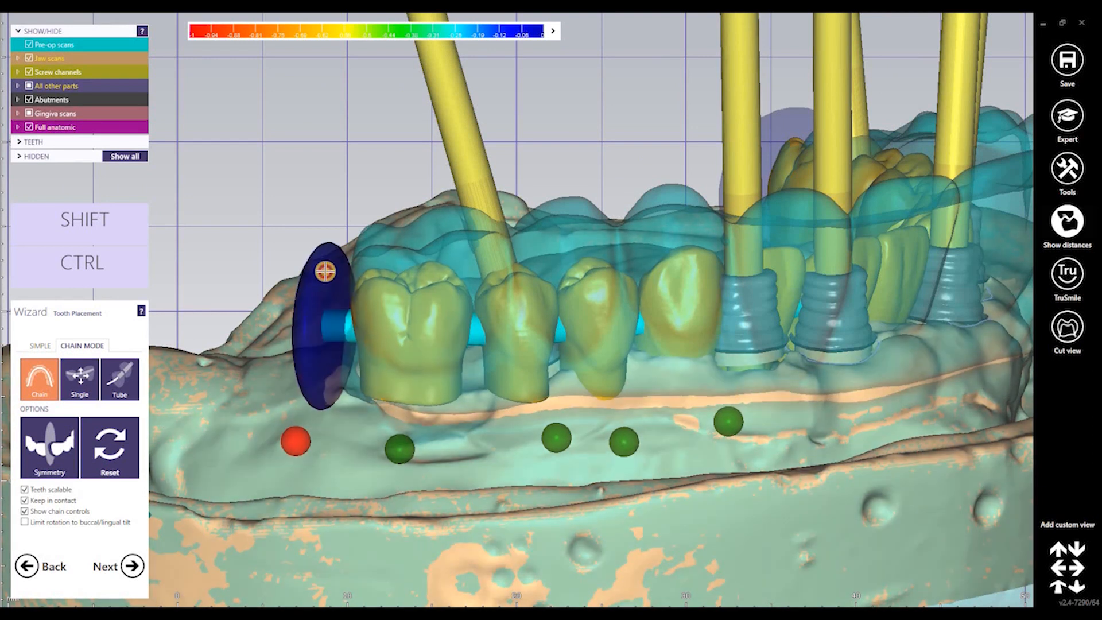
pyautogui.moveTo(325, 271); pyautogui.dragTo(327, 255)
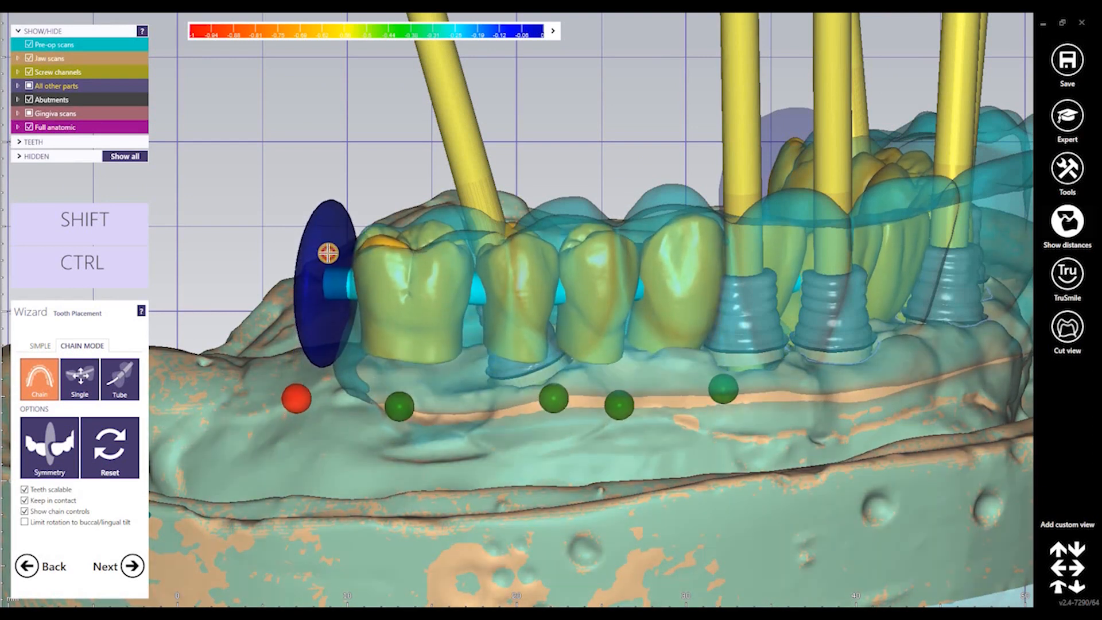
pyautogui.moveTo(516, 246); pyautogui.dragTo(511, 70, button='right')
pyautogui.scroll(-2, 543, 223)
pyautogui.scroll(-3, 542, 223)
pyautogui.moveTo(556, 208); pyautogui.dragTo(565, 289, button='middle')
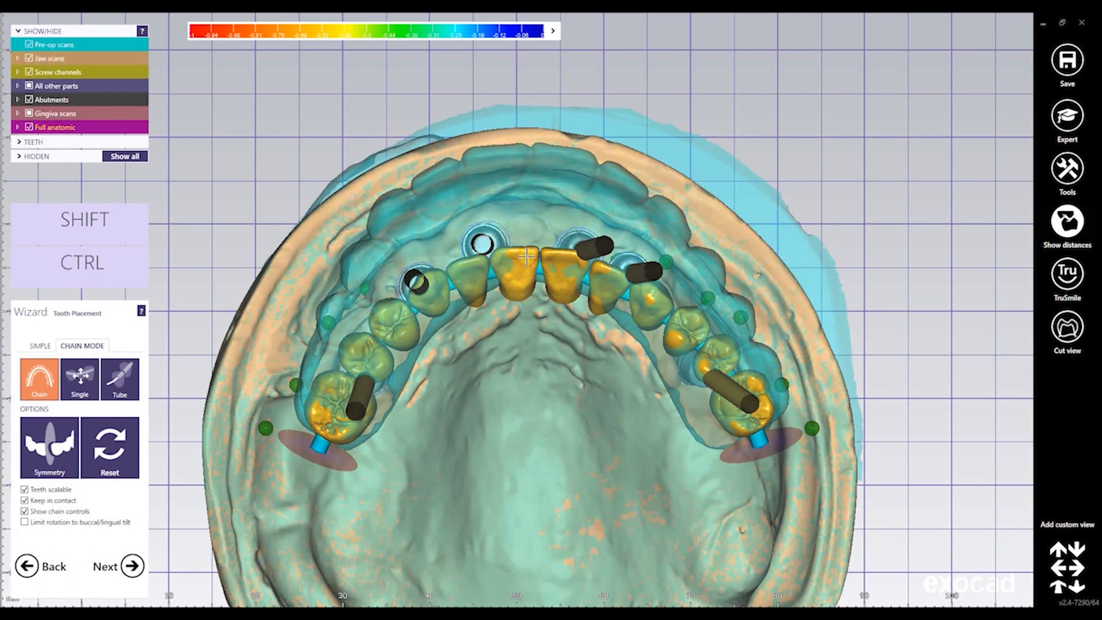
# Pull the chain forward and push the incisor, right canine and left-side teeth outward
pyautogui.moveTo(526, 265)
pyautogui.mouseDown()
pyautogui.moveTo(526, 243)
pyautogui.moveTo(531, 261)
pyautogui.mouseUp()
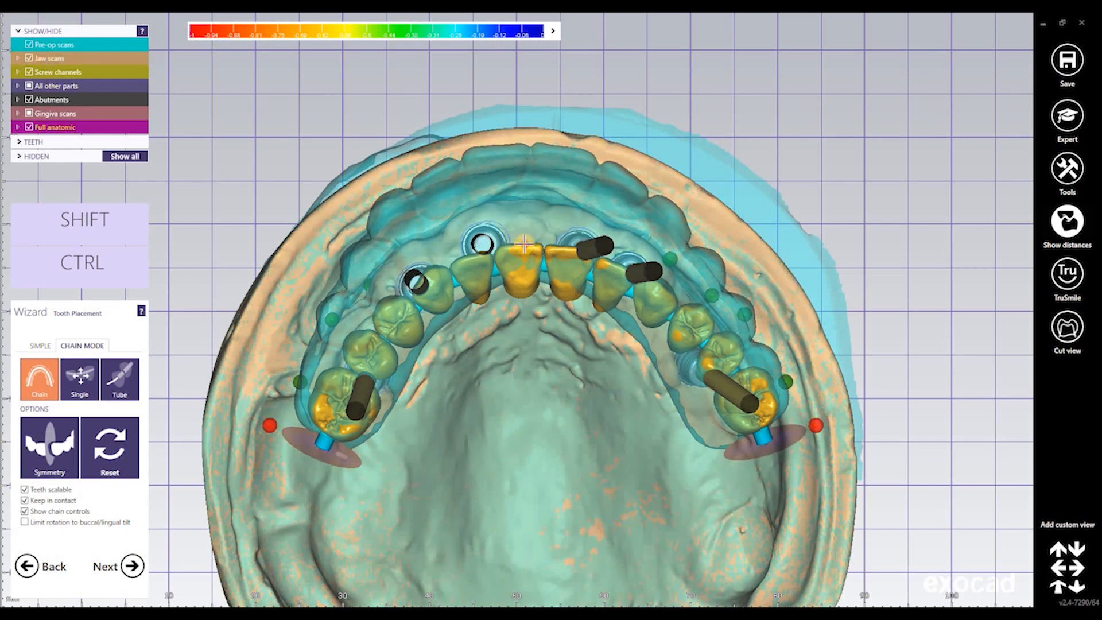
pyautogui.moveTo(508, 224); pyautogui.dragTo(496, 155)
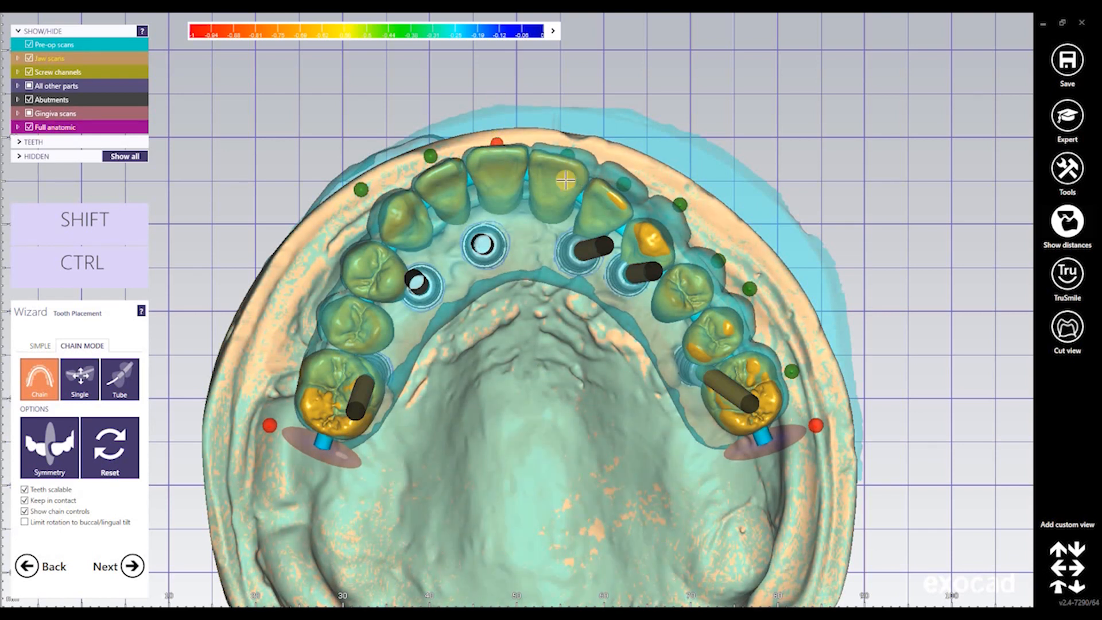
pyautogui.moveTo(565, 181); pyautogui.dragTo(574, 171)
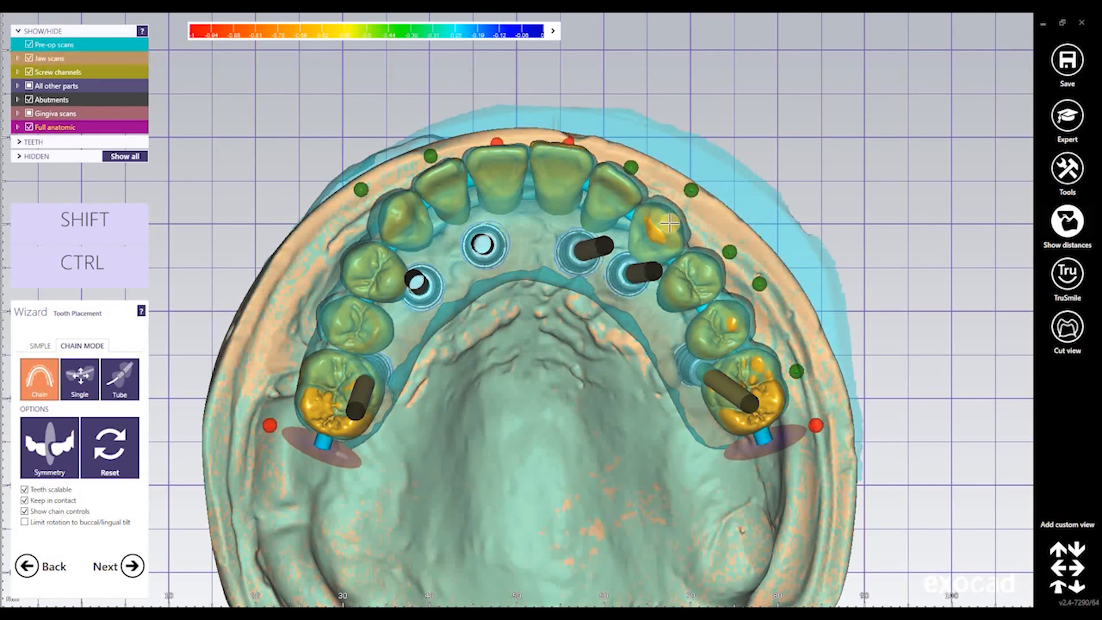
pyautogui.moveTo(676, 217); pyautogui.dragTo(679, 213)
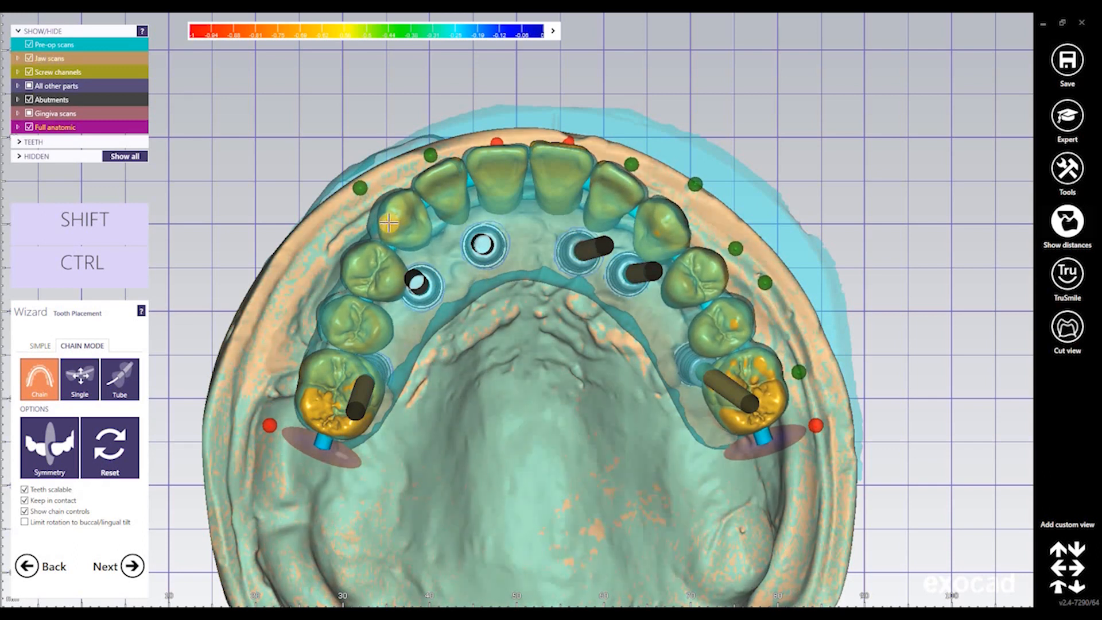
pyautogui.moveTo(388, 223); pyautogui.dragTo(389, 223)
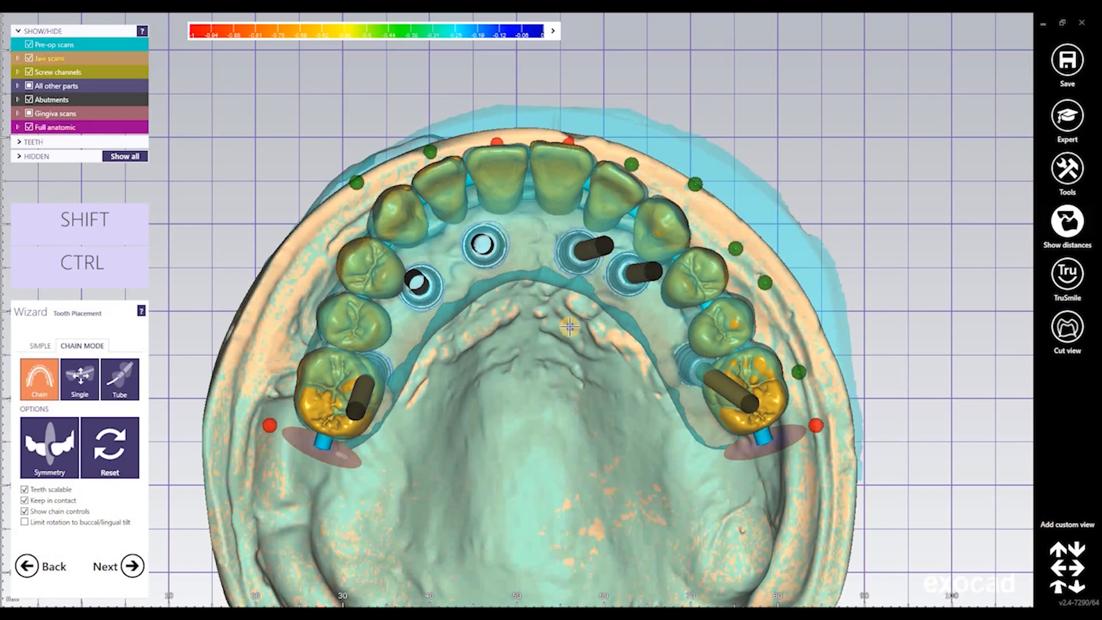
pyautogui.moveTo(569, 321); pyautogui.dragTo(500, 428, button='right')
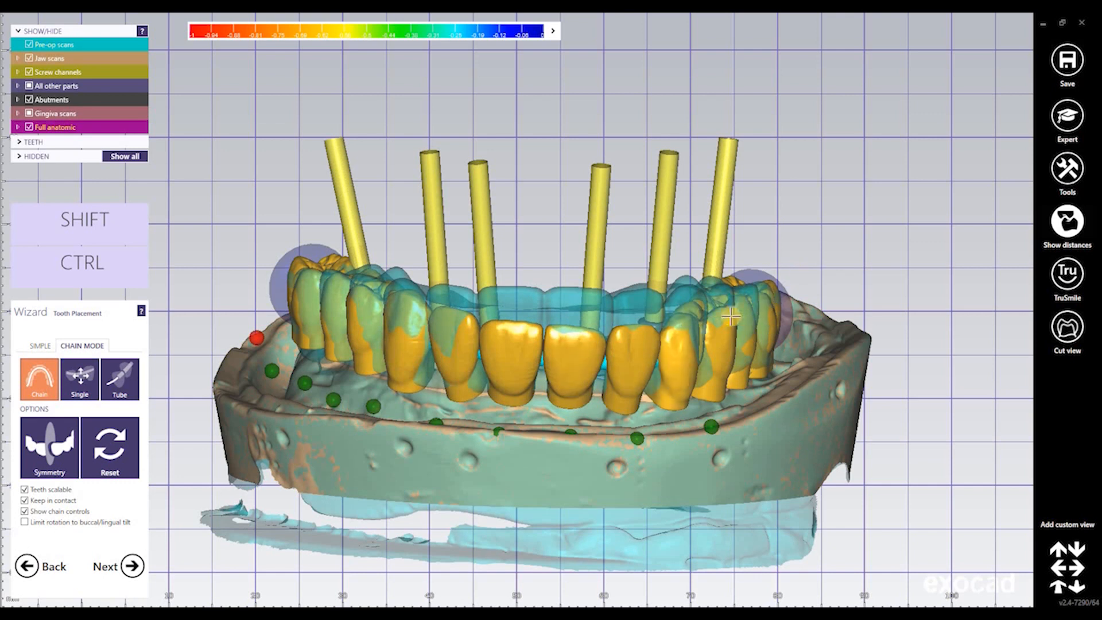
# Raise the tooth chain toward the pre-op scan and review it from occlusal and frontal views
pyautogui.moveTo(539, 282); pyautogui.dragTo(544, 279, button='right')
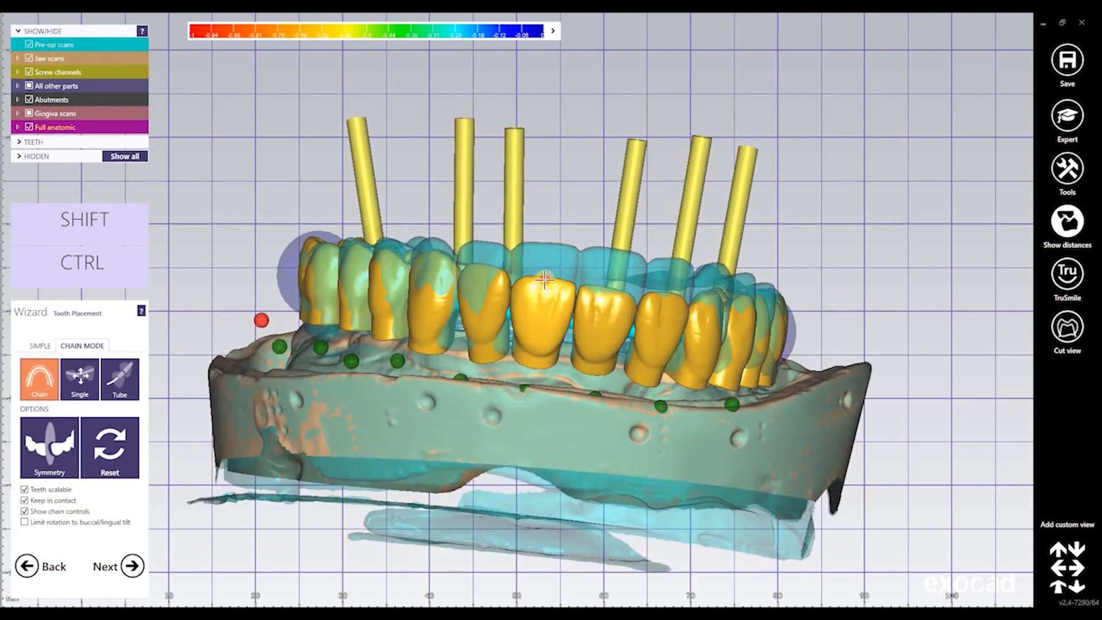
pyautogui.moveTo(546, 272); pyautogui.dragTo(546, 264)
pyautogui.moveTo(550, 228); pyautogui.dragTo(517, 394, button='right')
pyautogui.moveTo(568, 307); pyautogui.dragTo(628, 300, button='right')
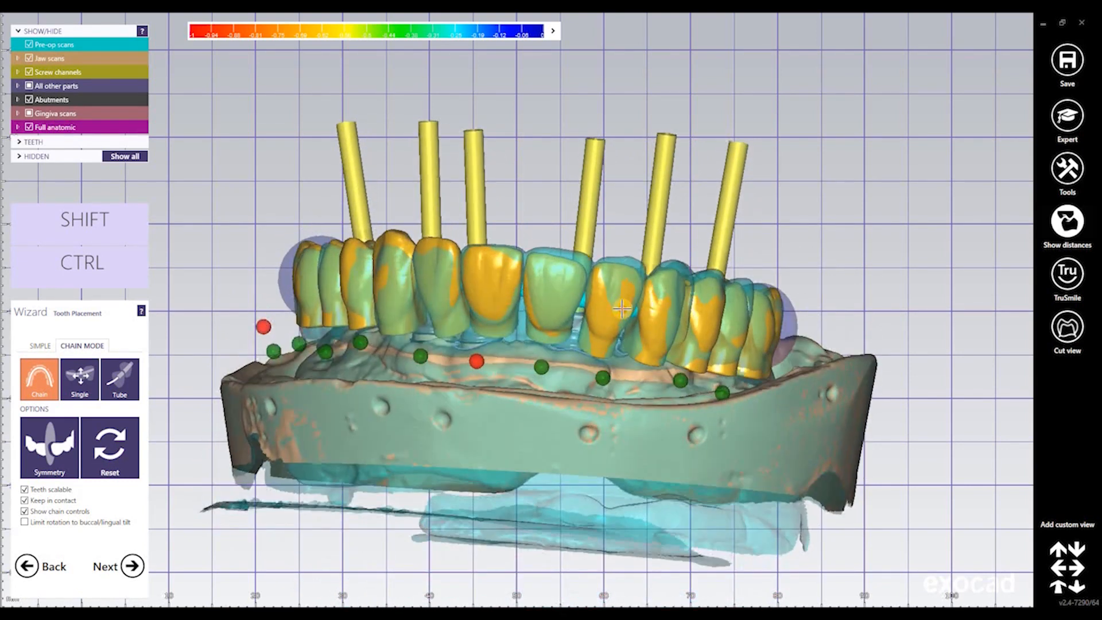
pyautogui.click(609, 369)
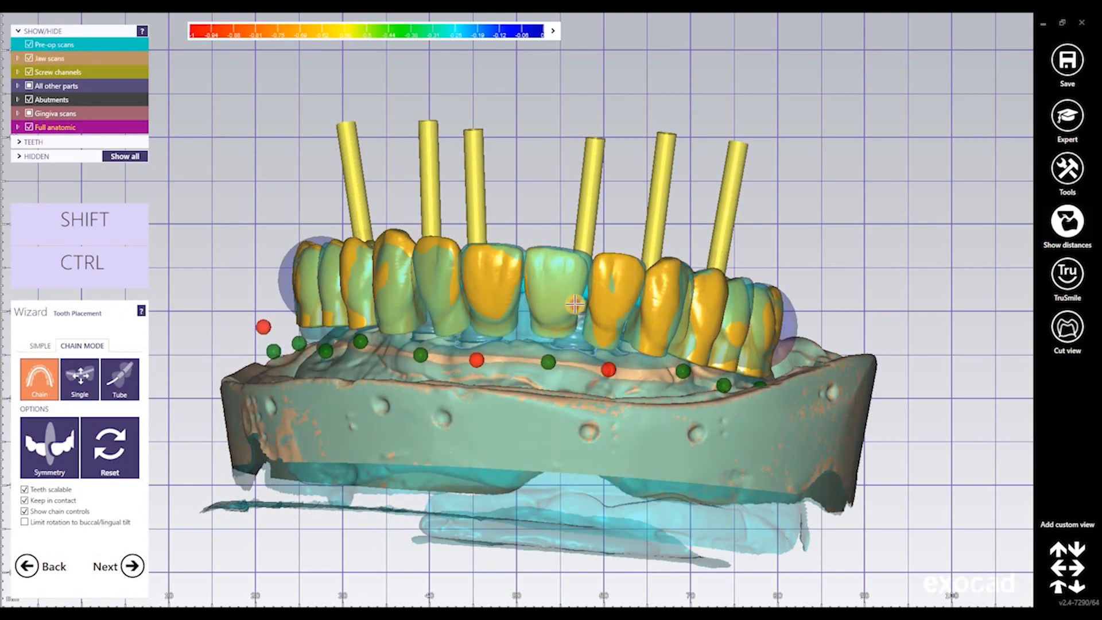
pyautogui.press('ctrl')
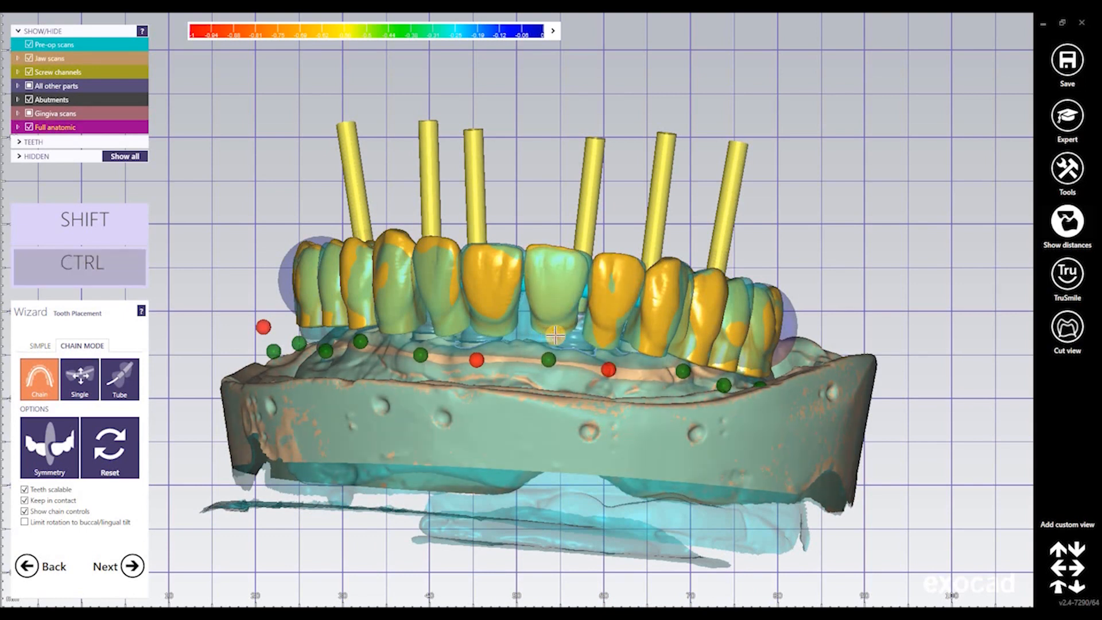
pyautogui.moveTo(523, 222); pyautogui.dragTo(555, 367, button='right')
pyautogui.moveTo(555, 232); pyautogui.dragTo(548, 448, button='right')
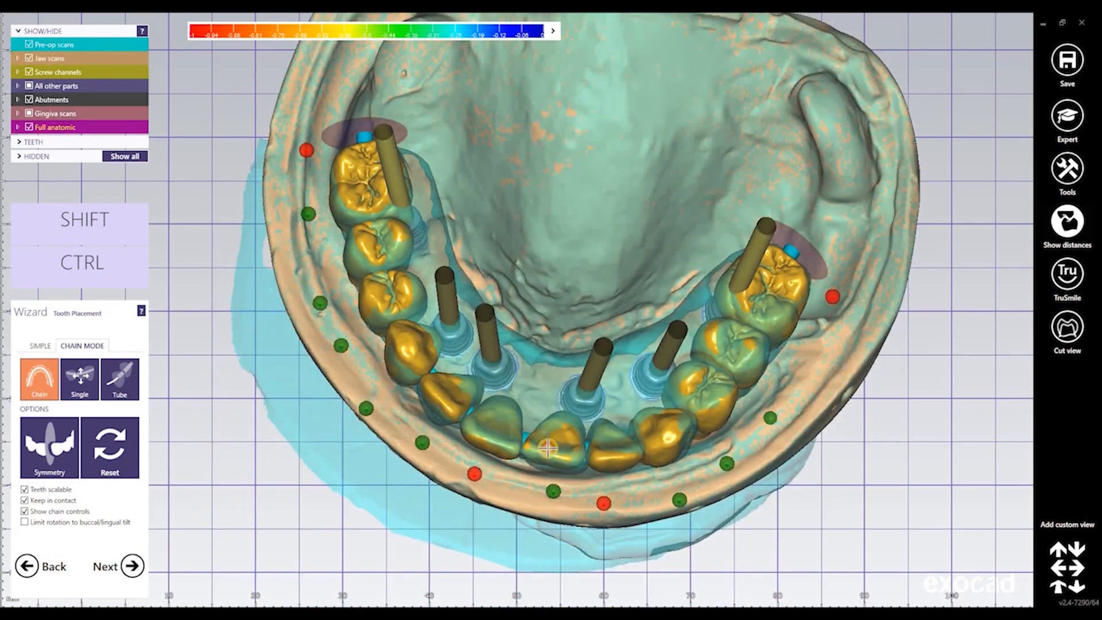
pyautogui.press('ctrl')
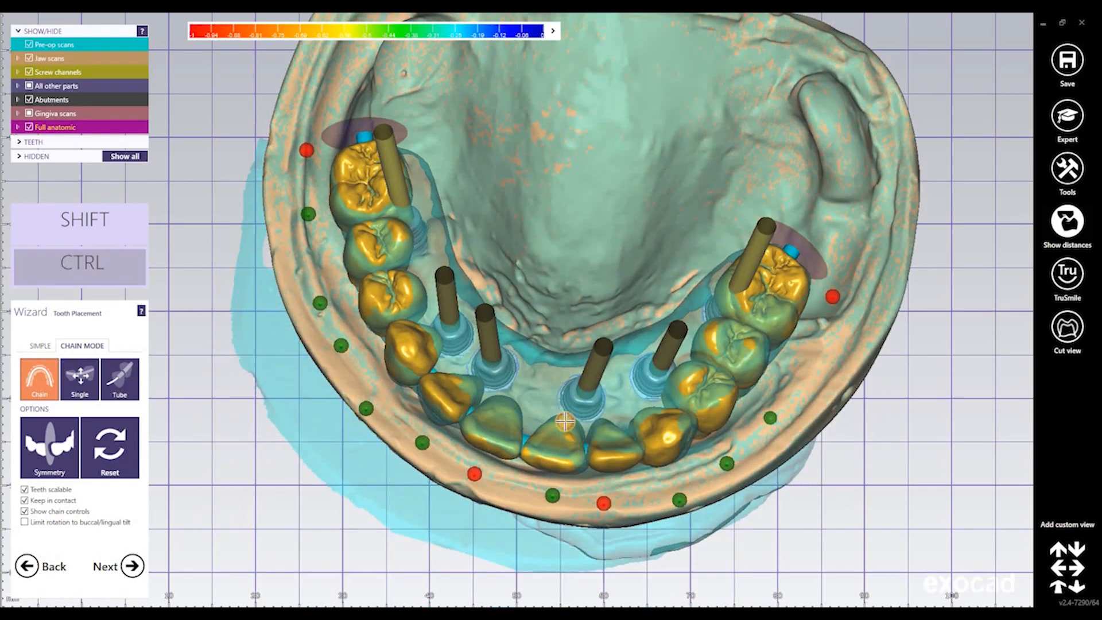
pyautogui.moveTo(574, 411); pyautogui.dragTo(573, 411, button='right')
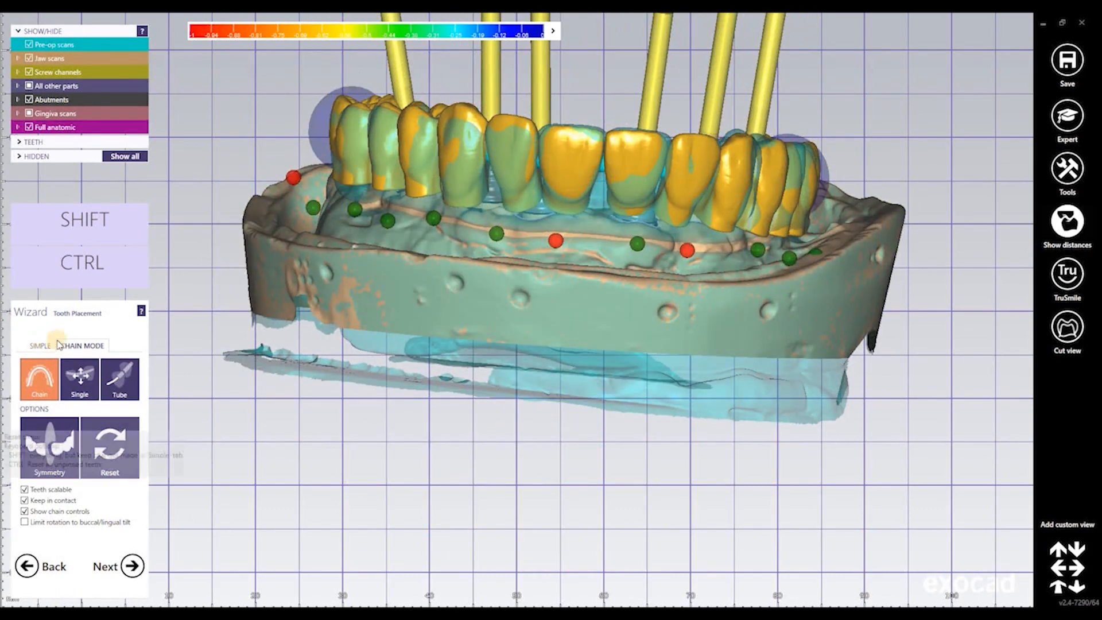
pyautogui.click(85, 347)
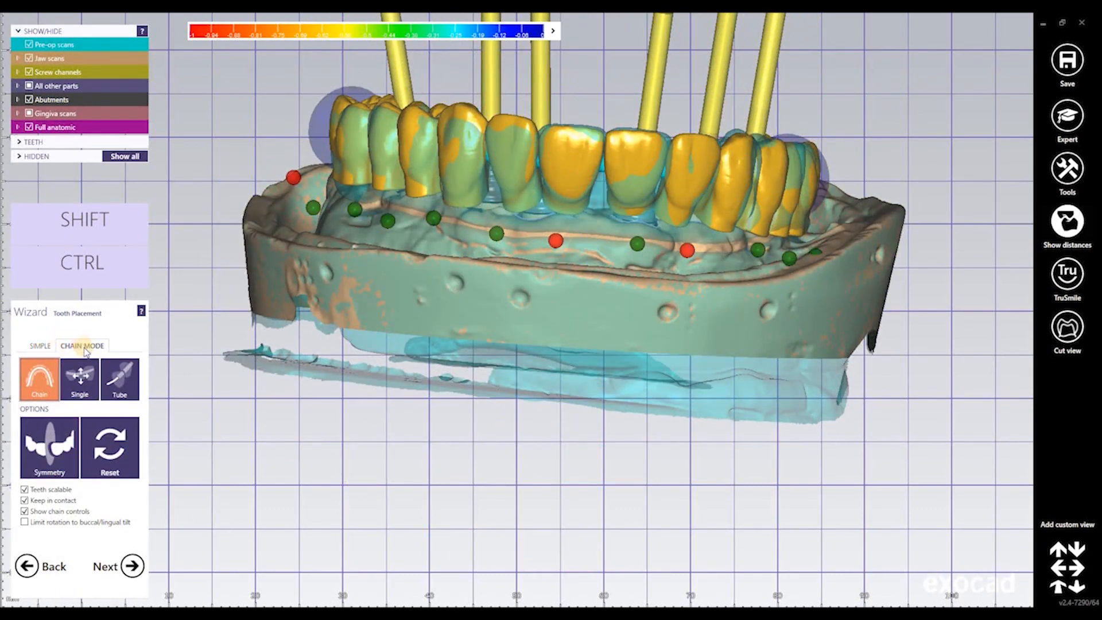
# Switch to Simple mode, then lower and slightly tilt the leftmost molar
pyautogui.click(40, 346)
pyautogui.moveTo(440, 286); pyautogui.dragTo(392, 438, button='right')
pyautogui.moveTo(539, 295); pyautogui.dragTo(475, 427, button='middle')
pyautogui.scroll(3, 473, 424)
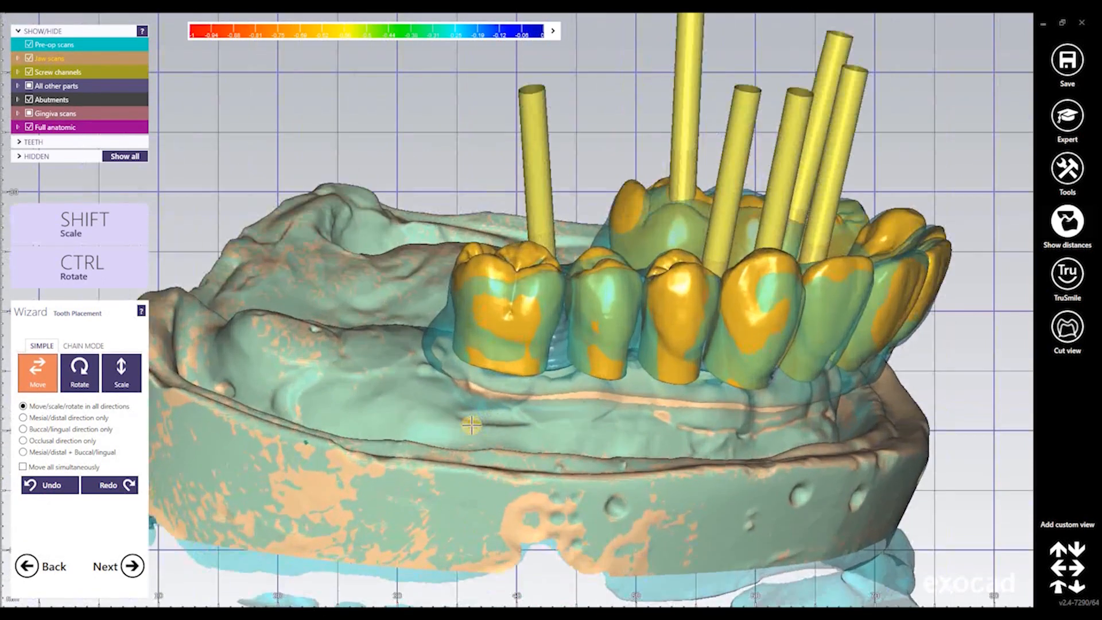
pyautogui.moveTo(467, 398); pyautogui.dragTo(401, 386, button='right')
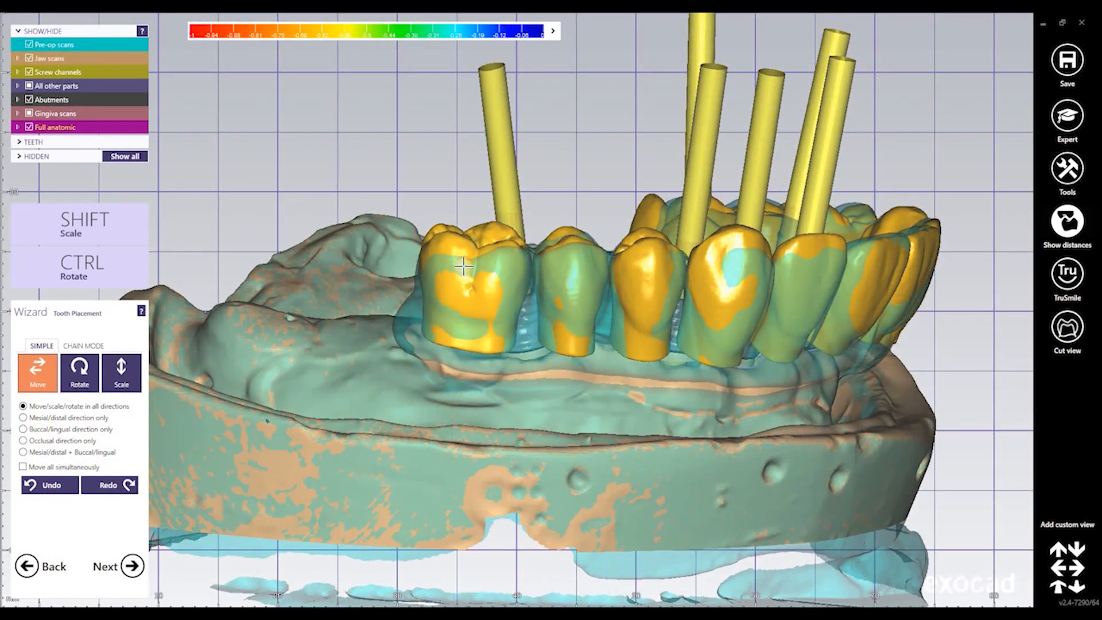
pyautogui.moveTo(461, 270); pyautogui.dragTo(460, 351)
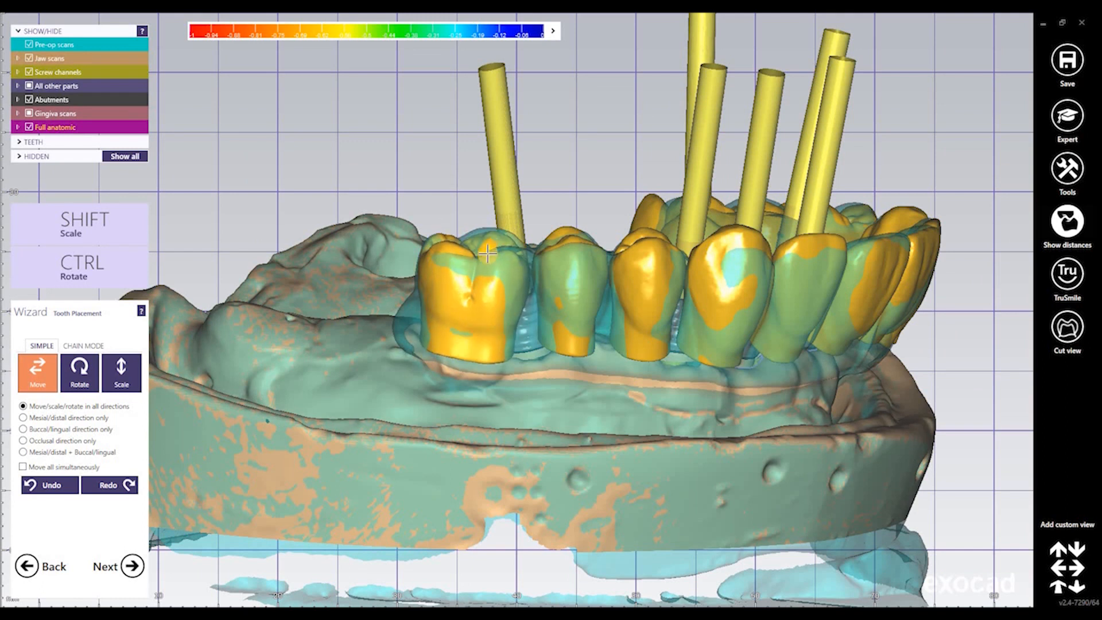
pyautogui.press('ctrl')
pyautogui.keyDown('ctrl'); pyautogui.moveTo(493, 237); pyautogui.dragTo(265, 322); pyautogui.keyUp('ctrl')
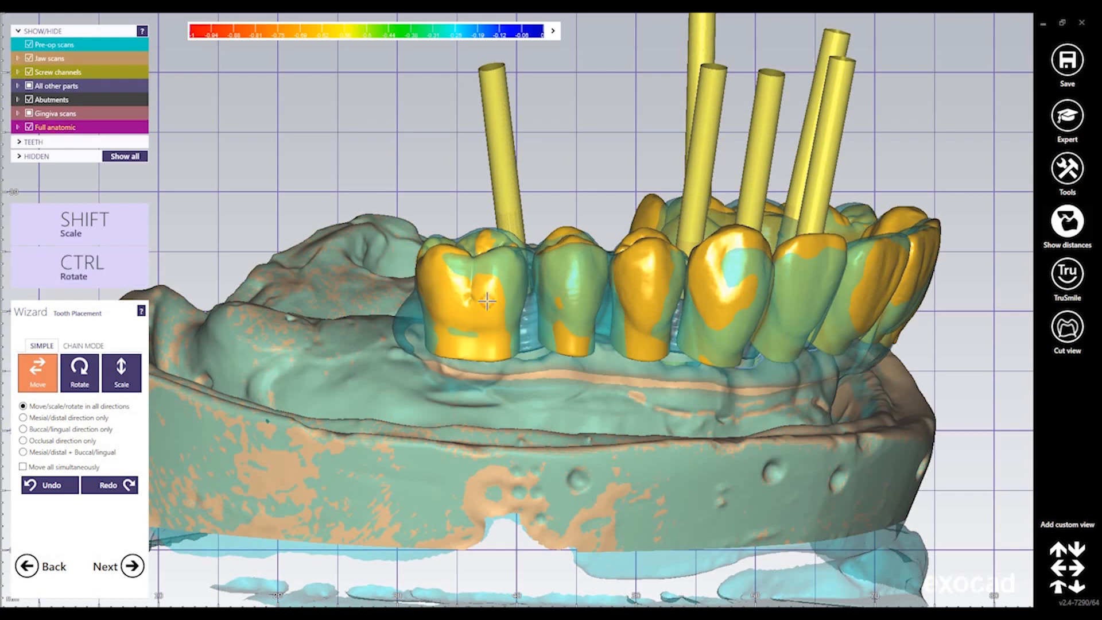
# Nudge the neighbouring tooth slightly down, orbiting around the arch to check it
pyautogui.moveTo(554, 239); pyautogui.dragTo(545, 230, button='right')
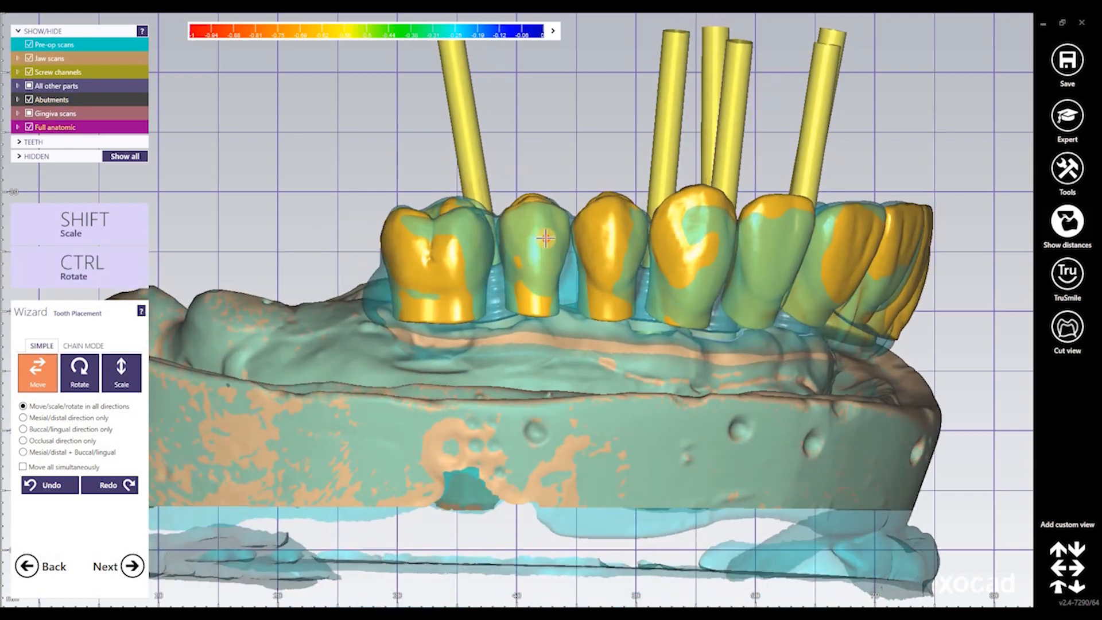
pyautogui.moveTo(604, 230); pyautogui.dragTo(605, 237)
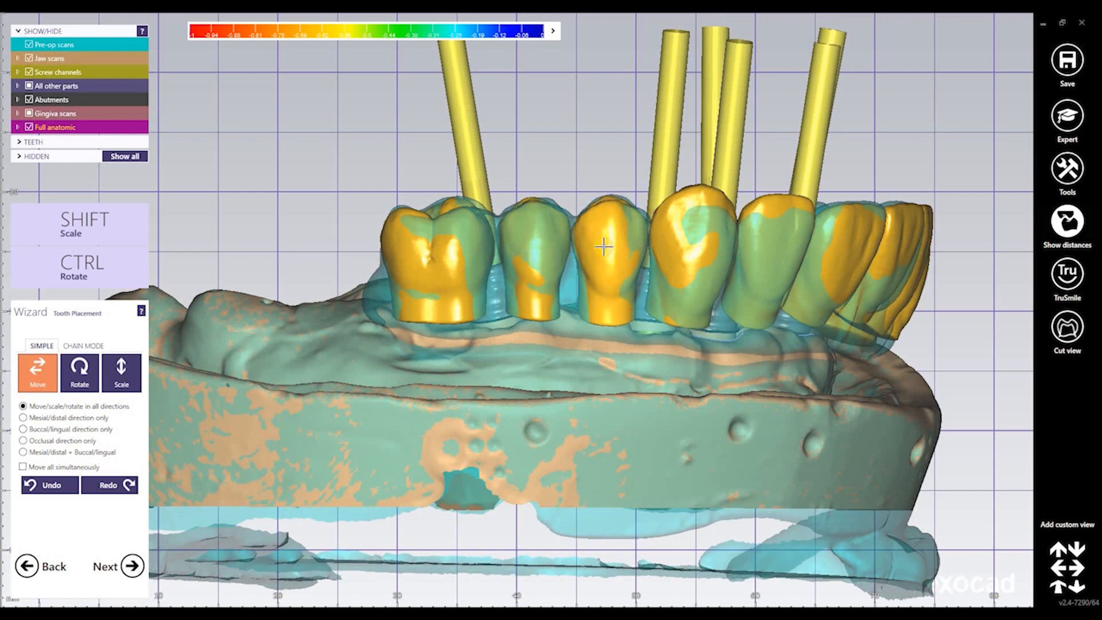
pyautogui.moveTo(603, 247); pyautogui.dragTo(596, 279, button='right')
pyautogui.moveTo(598, 374); pyautogui.dragTo(546, 252, button='middle')
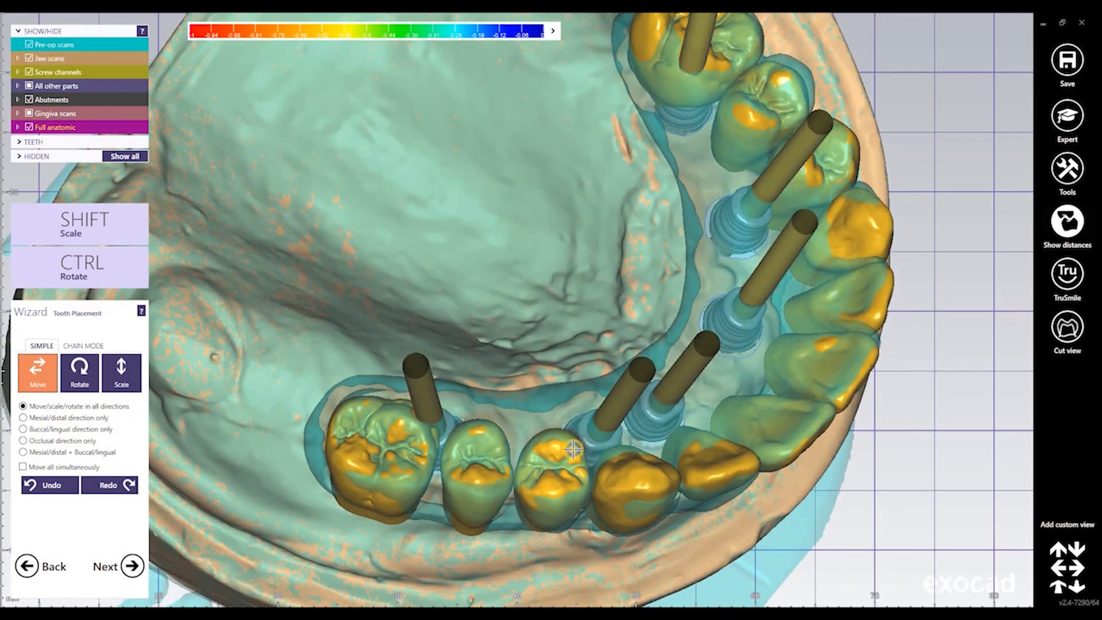
pyautogui.moveTo(573, 449); pyautogui.dragTo(591, 88, button='right')
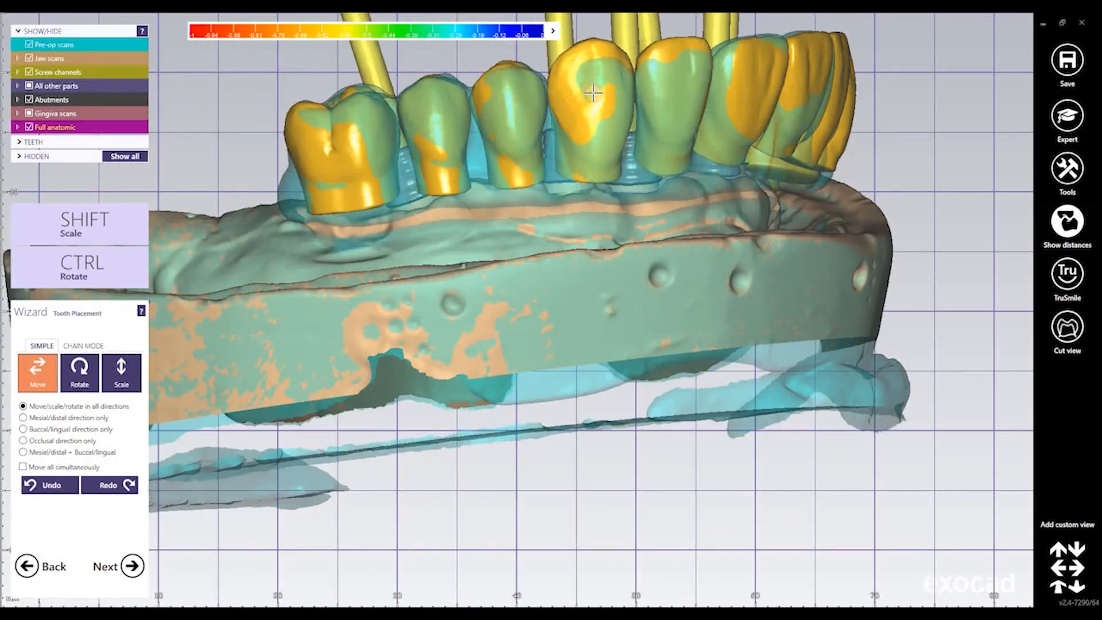
pyautogui.moveTo(601, 133); pyautogui.dragTo(605, 516, button='right')
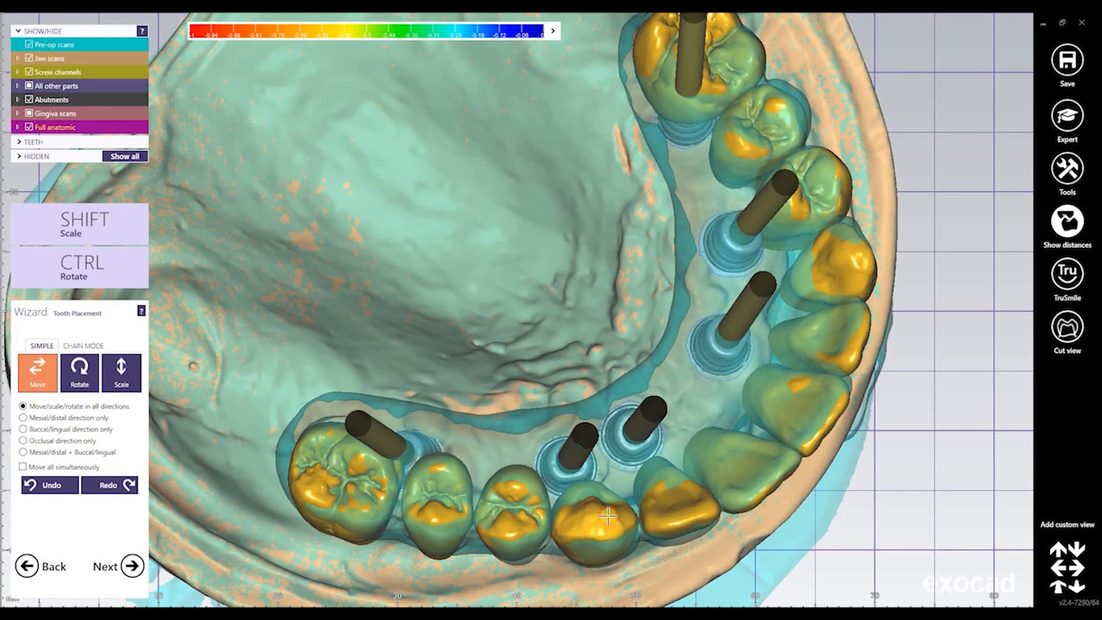
pyautogui.moveTo(651, 468); pyautogui.dragTo(435, 514, button='right')
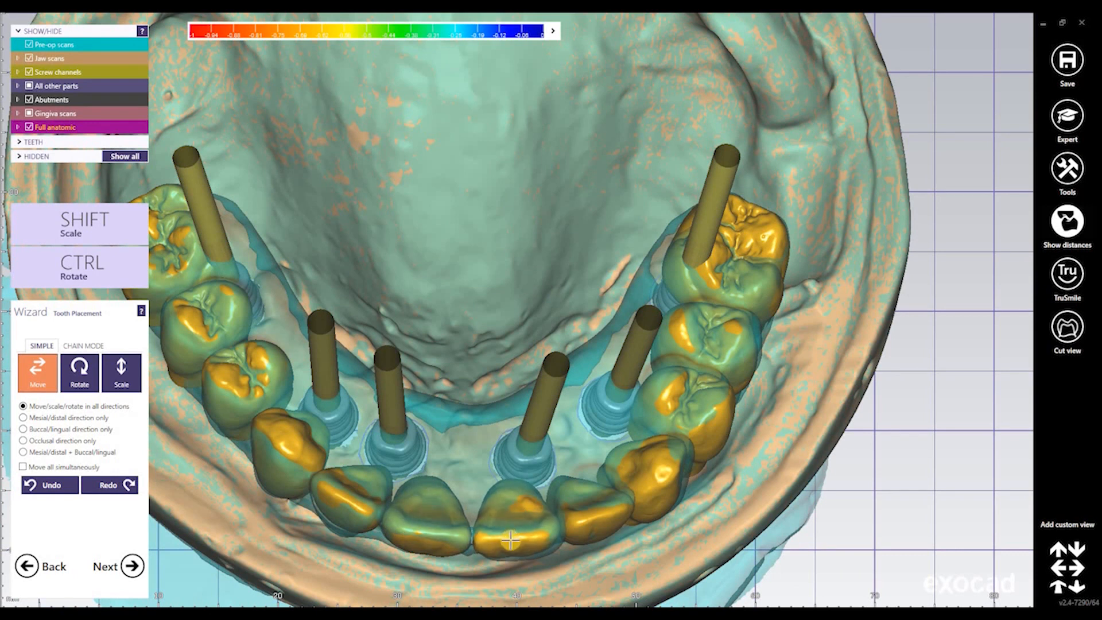
pyautogui.press('ctrl')
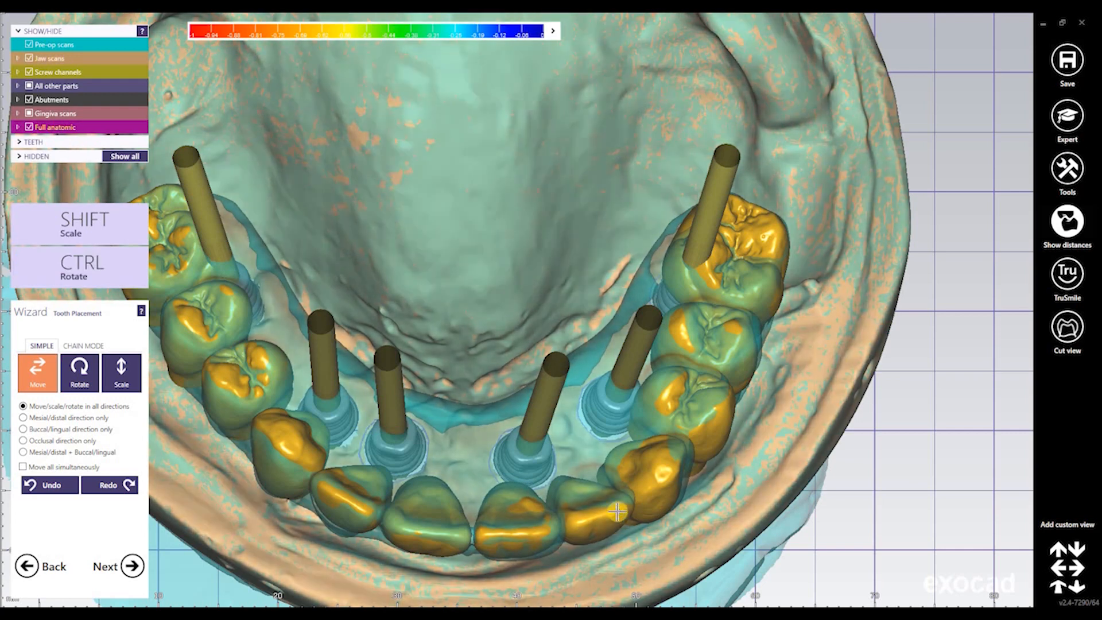
pyautogui.moveTo(618, 513); pyautogui.dragTo(443, 277, button='right')
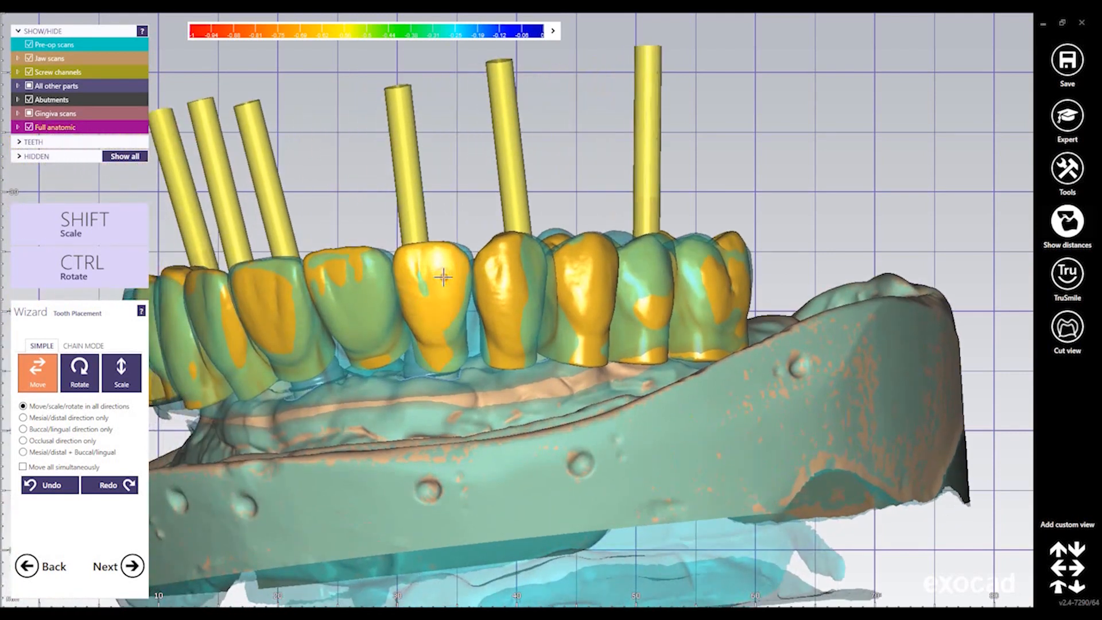
# Shift the front tooth slightly right and then up-left, checking from top-down and side views
pyautogui.moveTo(446, 321); pyautogui.dragTo(449, 322)
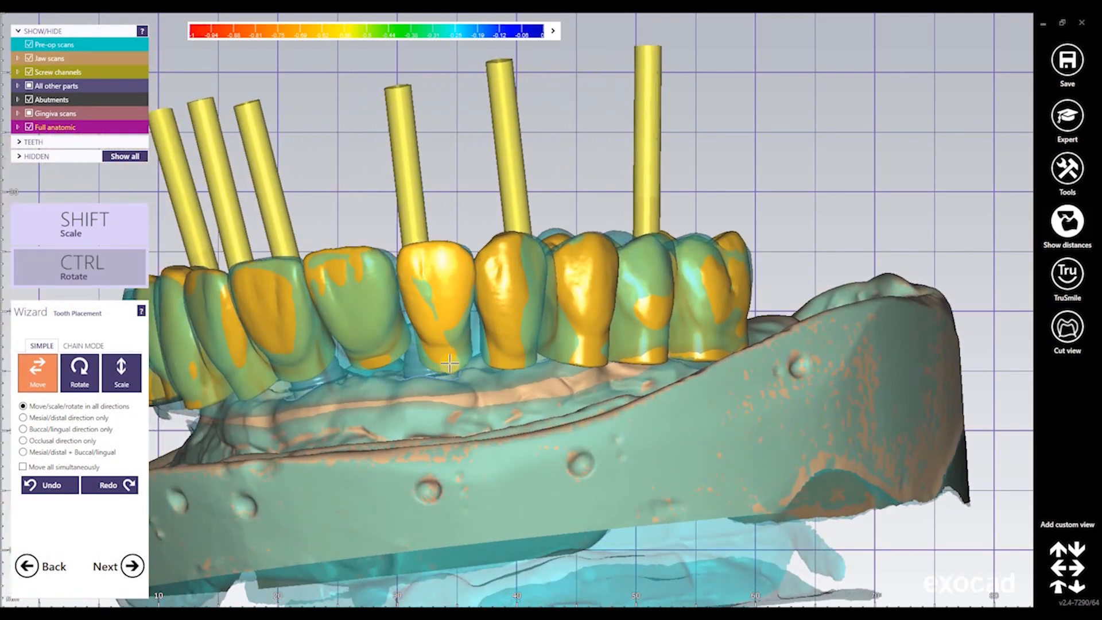
pyautogui.moveTo(428, 292); pyautogui.dragTo(468, 435, button='right')
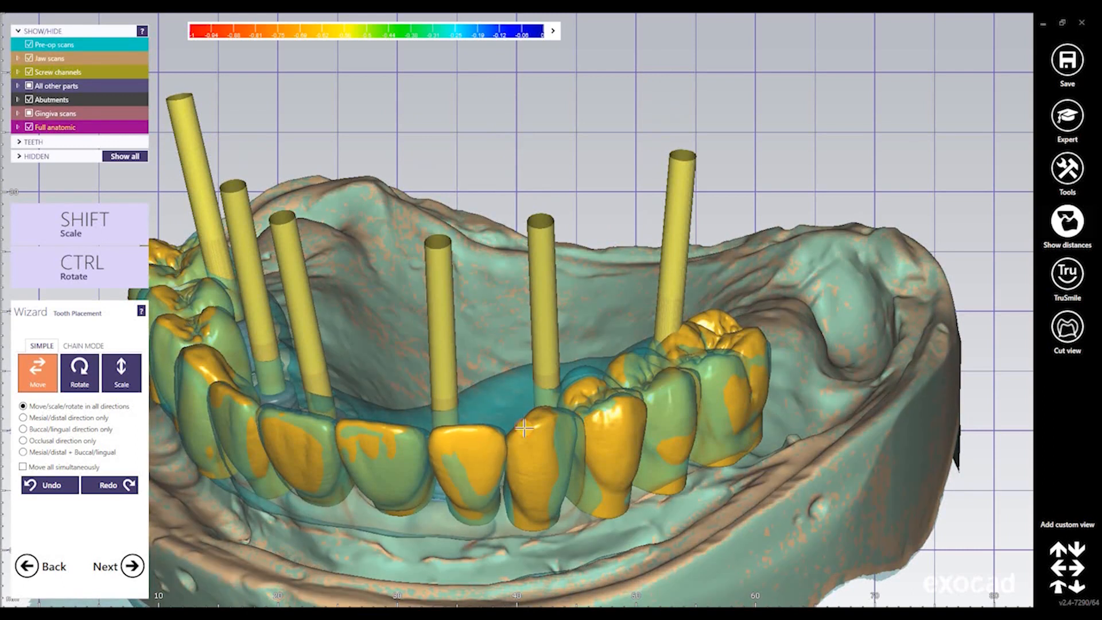
pyautogui.moveTo(548, 425); pyautogui.dragTo(359, 349, button='right')
pyautogui.moveTo(362, 358); pyautogui.dragTo(372, 364)
pyautogui.moveTo(388, 409); pyautogui.dragTo(503, 184, button='right')
pyautogui.moveTo(503, 183); pyautogui.dragTo(562, 63, button='middle')
pyautogui.moveTo(520, 367); pyautogui.dragTo(515, 471, button='right')
pyautogui.press('ctrl')
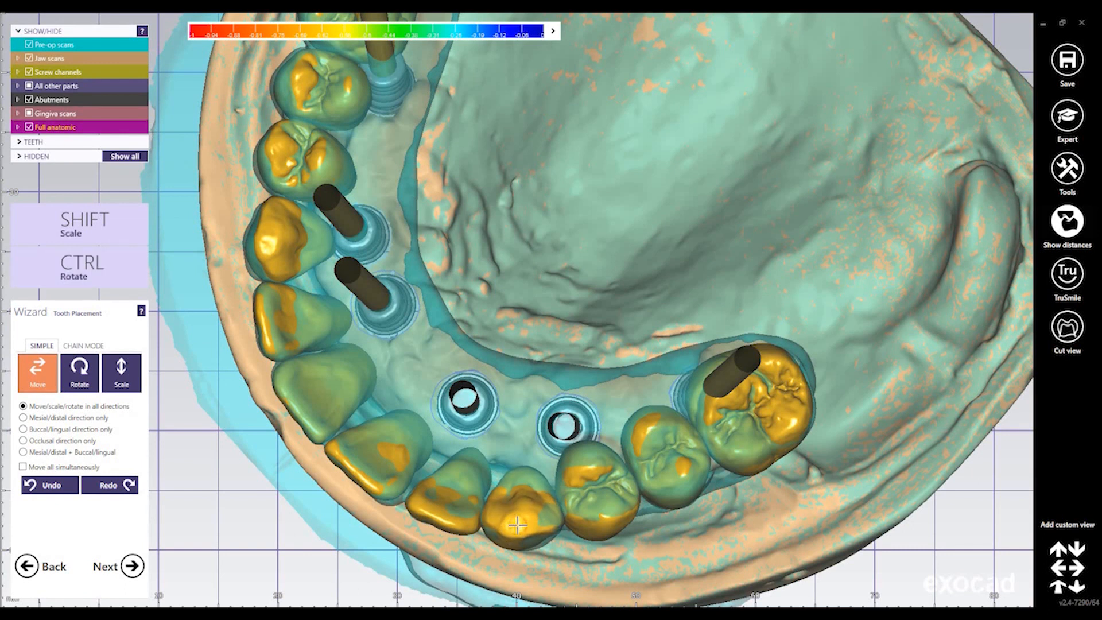
pyautogui.moveTo(613, 497); pyautogui.dragTo(666, 479)
# Shift the premolar and molar slightly and rotate the molar into line
pyautogui.moveTo(771, 423); pyautogui.dragTo(769, 420)
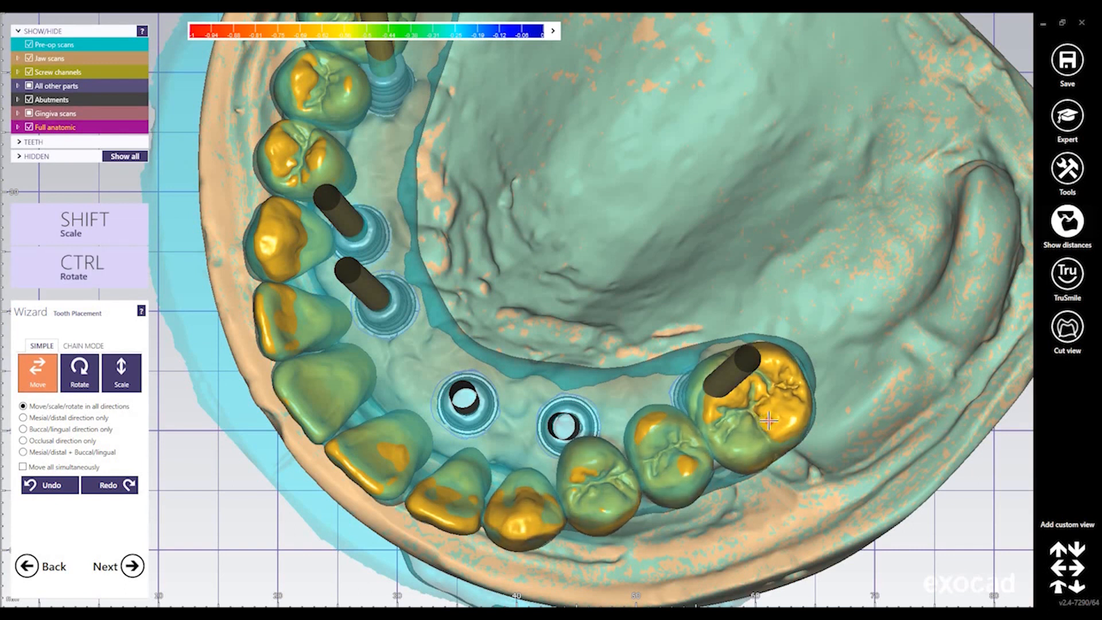
pyautogui.moveTo(769, 421); pyautogui.dragTo(641, 443, button='right')
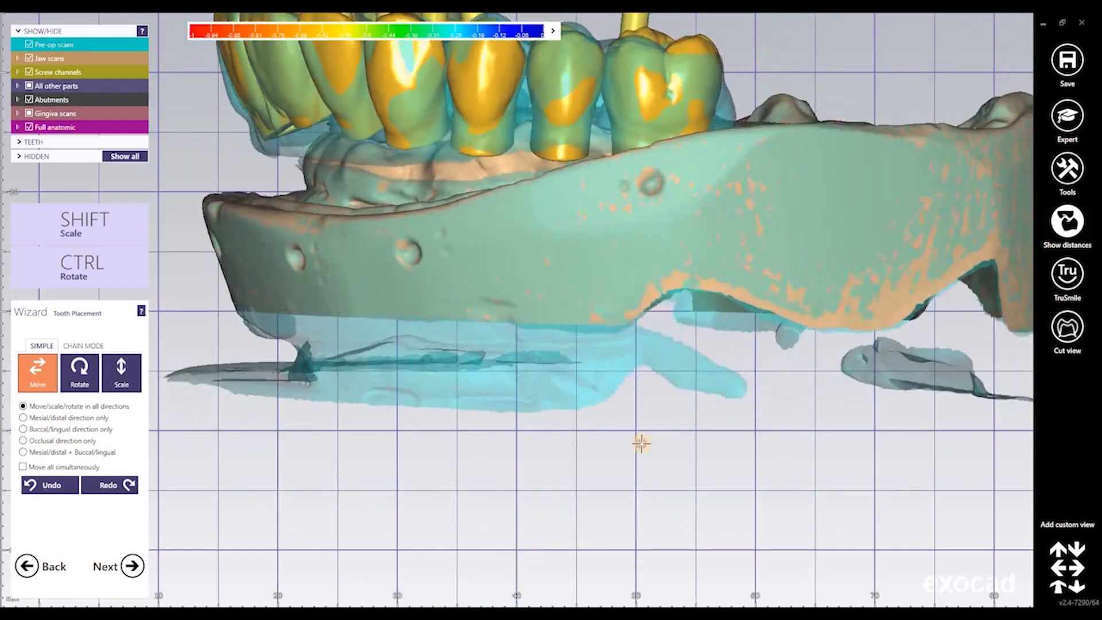
pyautogui.moveTo(660, 201); pyautogui.dragTo(571, 347, button='middle')
pyautogui.moveTo(595, 219); pyautogui.dragTo(542, 196, button='right')
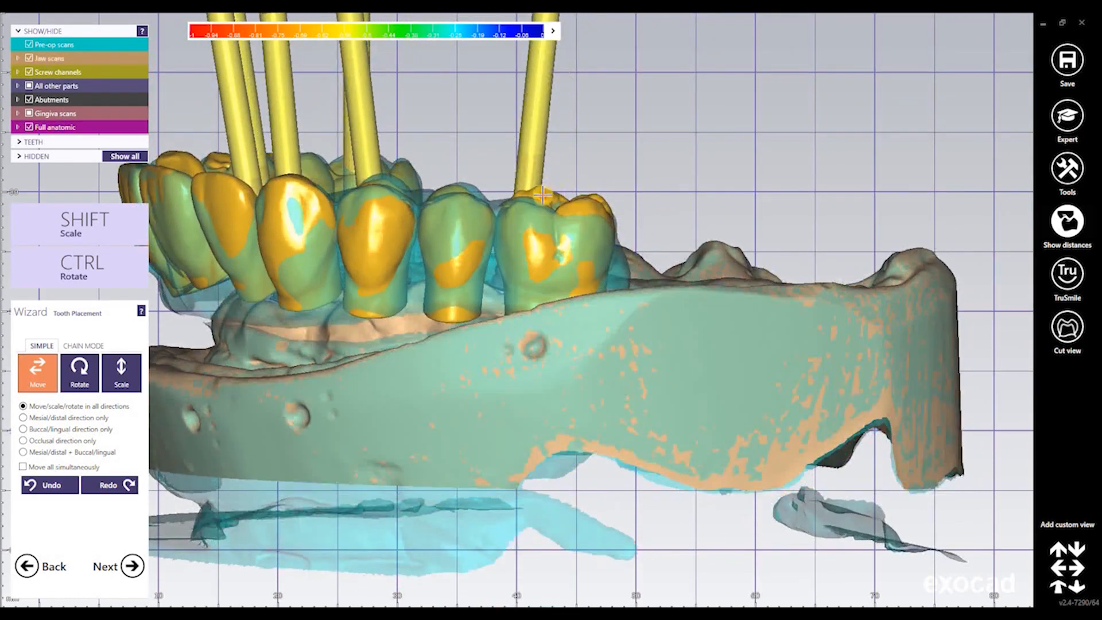
pyautogui.press('ctrl')
pyautogui.keyDown('ctrl'); pyautogui.moveTo(559, 222); pyautogui.dragTo(558, 226); pyautogui.keyUp('ctrl')
# Tilt the rightmost molar slightly and review the arch from top-down and front-side views
pyautogui.moveTo(600, 242); pyautogui.dragTo(601, 241, button='right')
pyautogui.moveTo(647, 190); pyautogui.dragTo(660, 191, button='right')
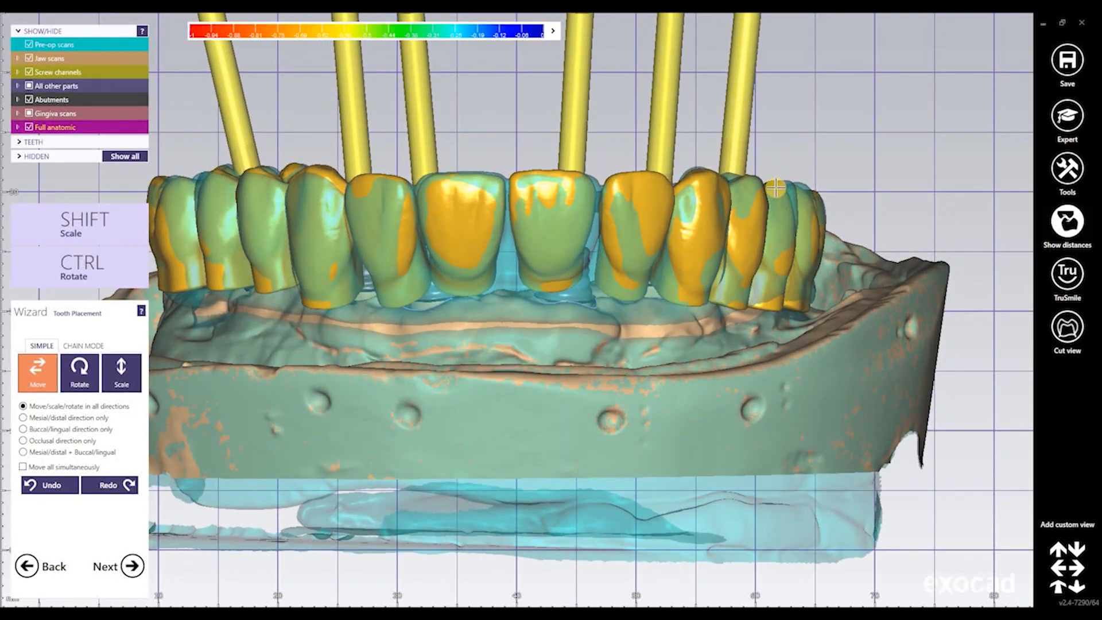
pyautogui.press('ctrl')
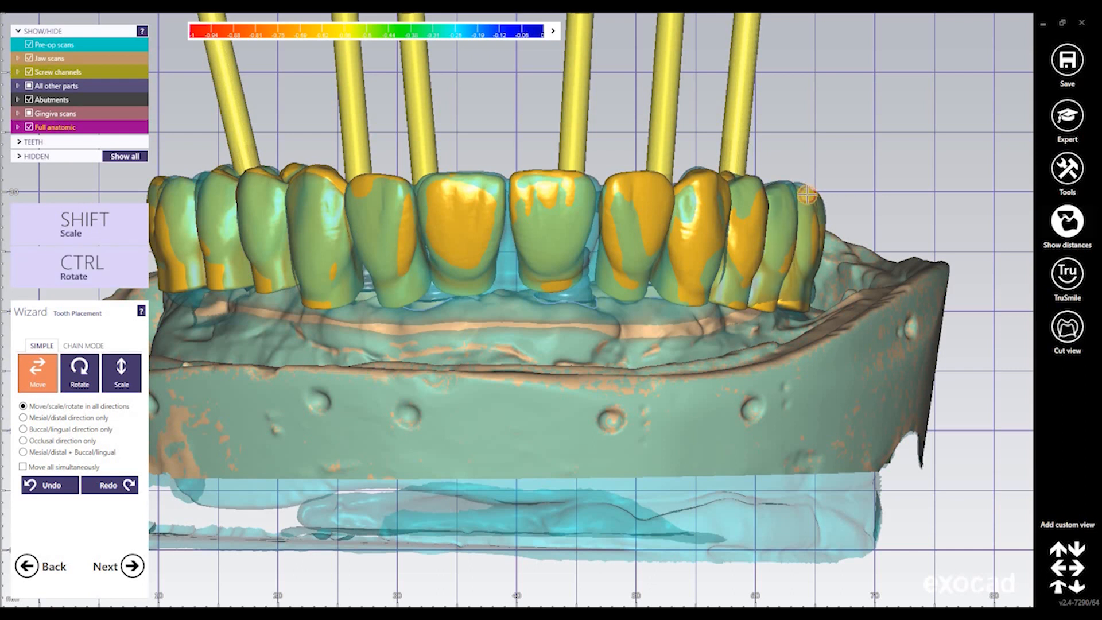
pyautogui.keyDown('ctrl'); pyautogui.moveTo(810, 197); pyautogui.dragTo(811, 209); pyautogui.keyUp('ctrl')
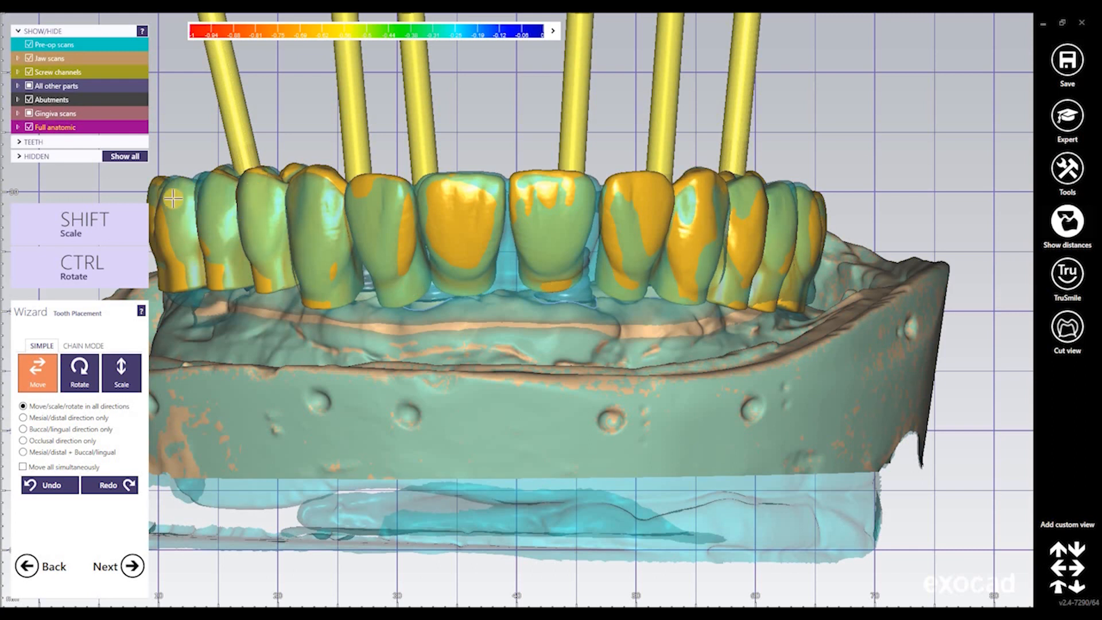
pyautogui.press('ctrl')
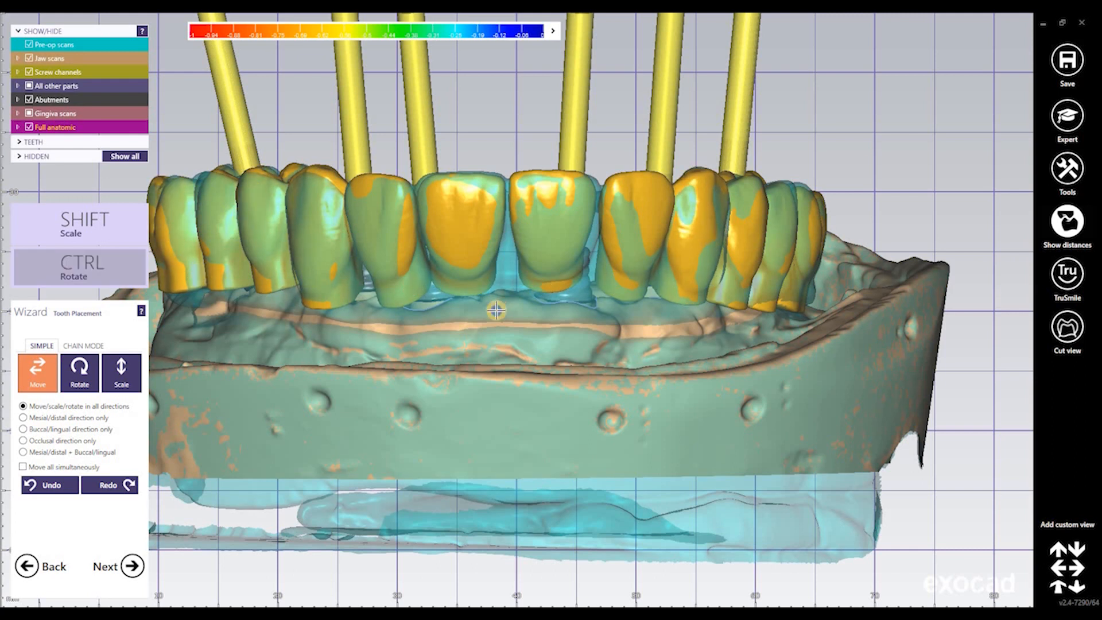
pyautogui.moveTo(496, 311); pyautogui.dragTo(254, 581, button='right')
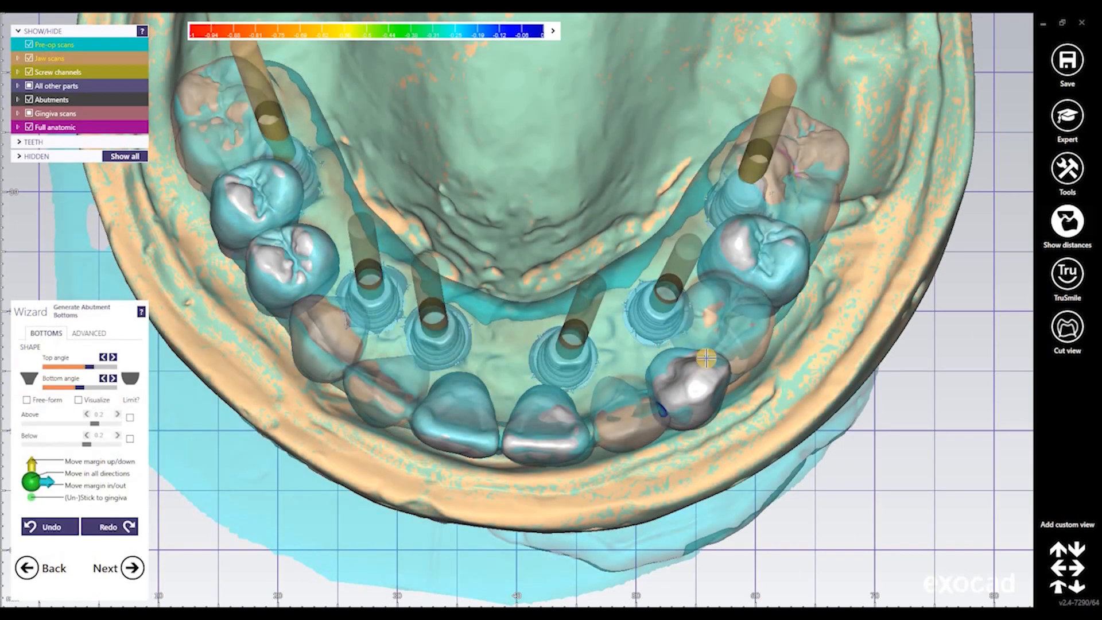
pyautogui.moveTo(706, 358); pyautogui.dragTo(483, 356, button='right')
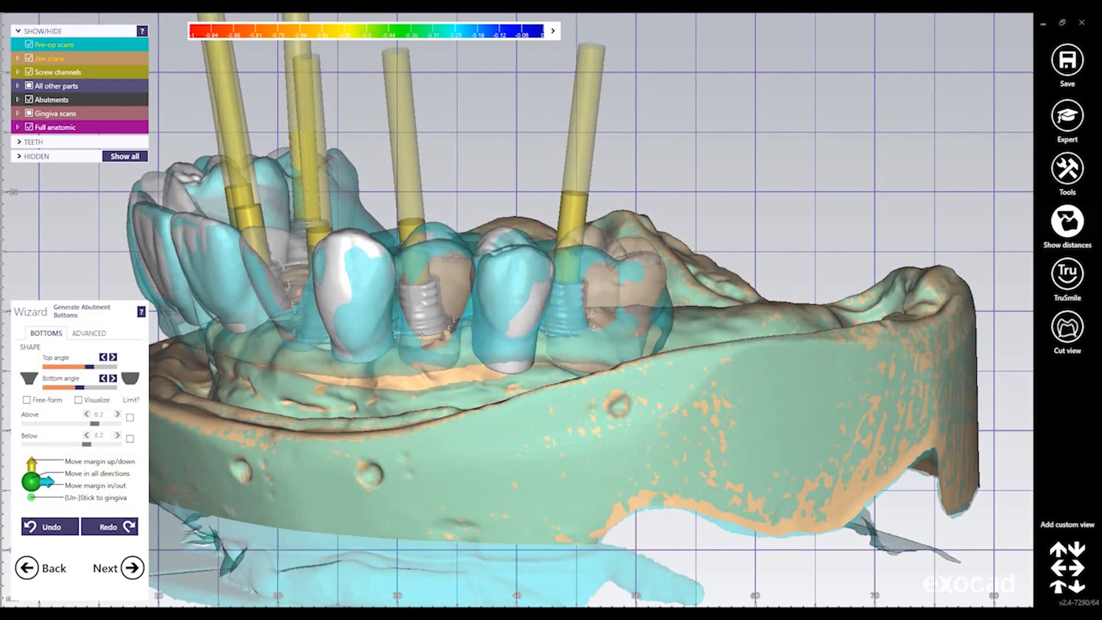
# Hide the pre-op scan, gingiva scans and Full anatomic teeth to expose the abutments
pyautogui.click(89, 59)
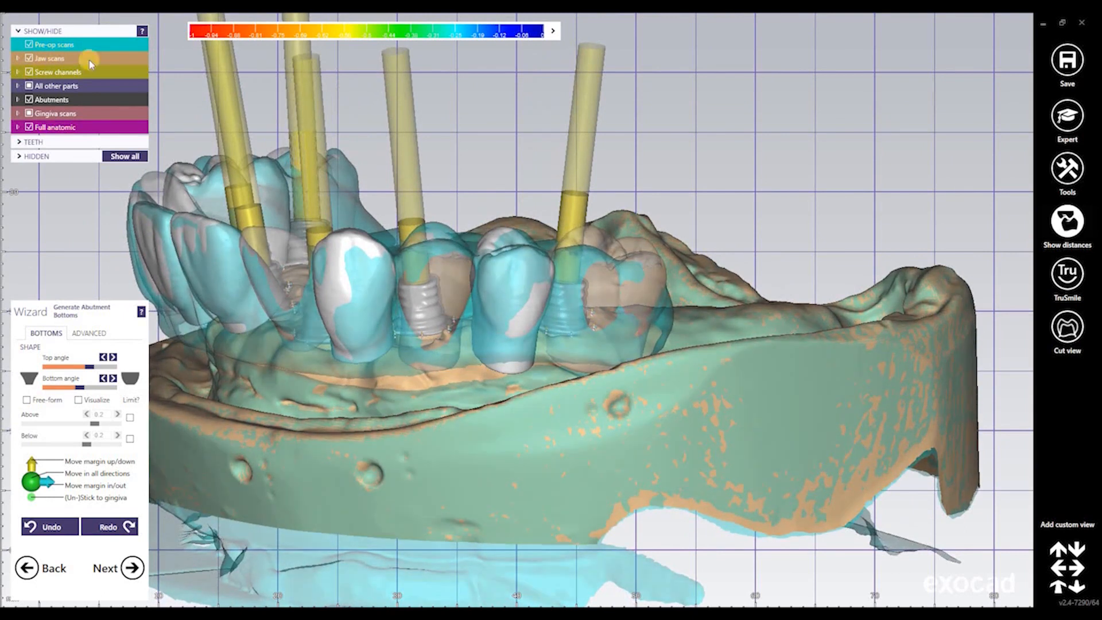
pyautogui.click(30, 45)
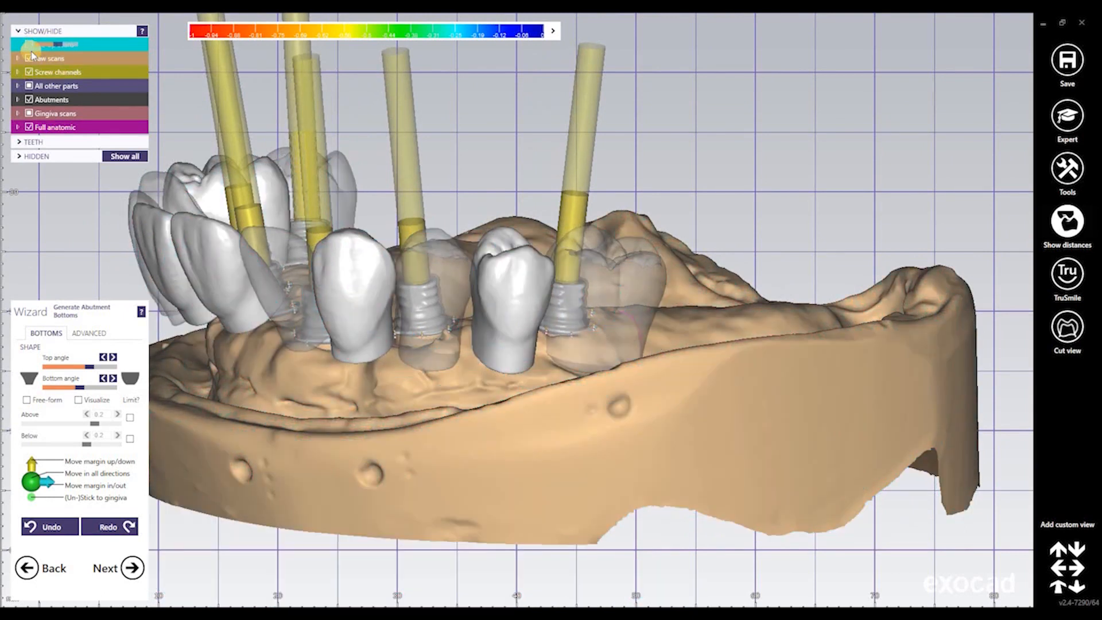
pyautogui.click(28, 86)
pyautogui.click(30, 114)
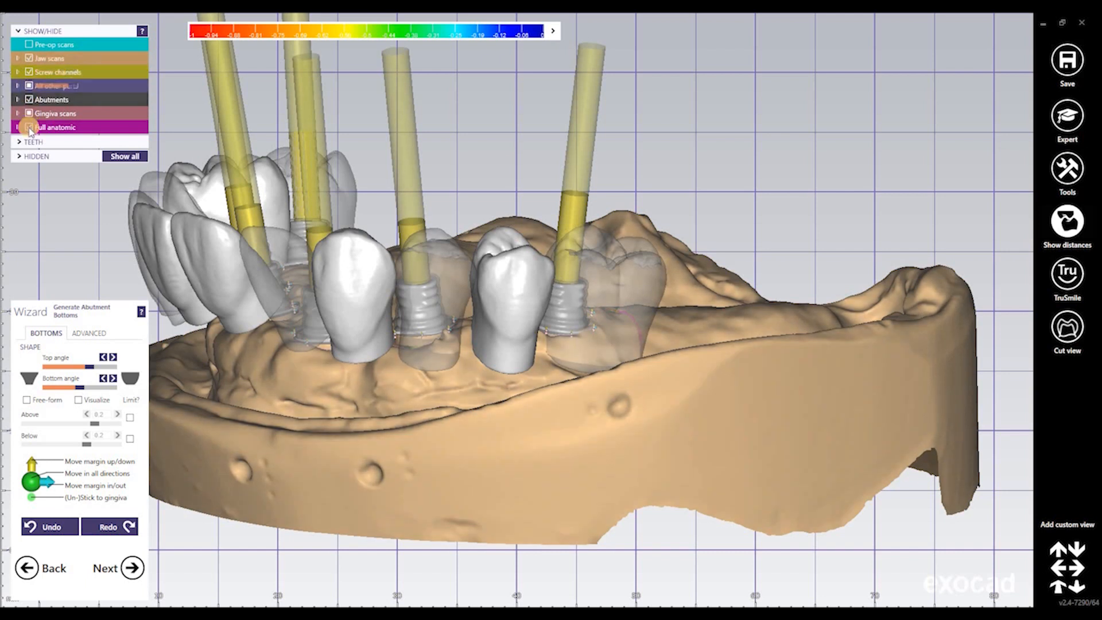
pyautogui.click(29, 127)
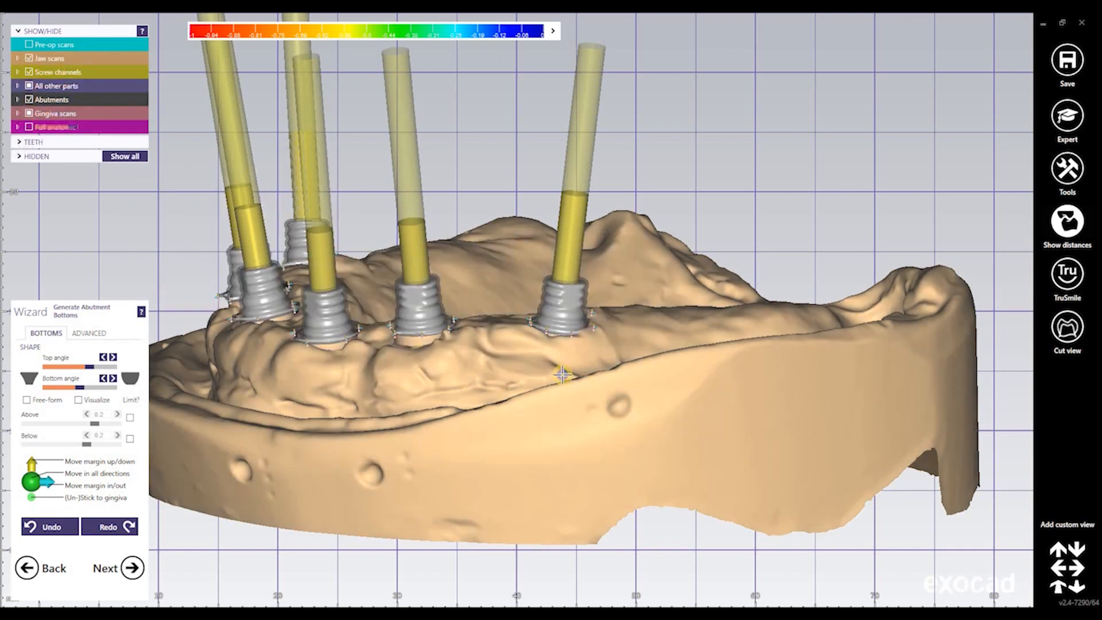
# Rotate and zoom the jaw to a top-down view of the rightmost abutment
pyautogui.moveTo(563, 374); pyautogui.dragTo(536, 453, button='right')
pyautogui.scroll(2, 529, 448)
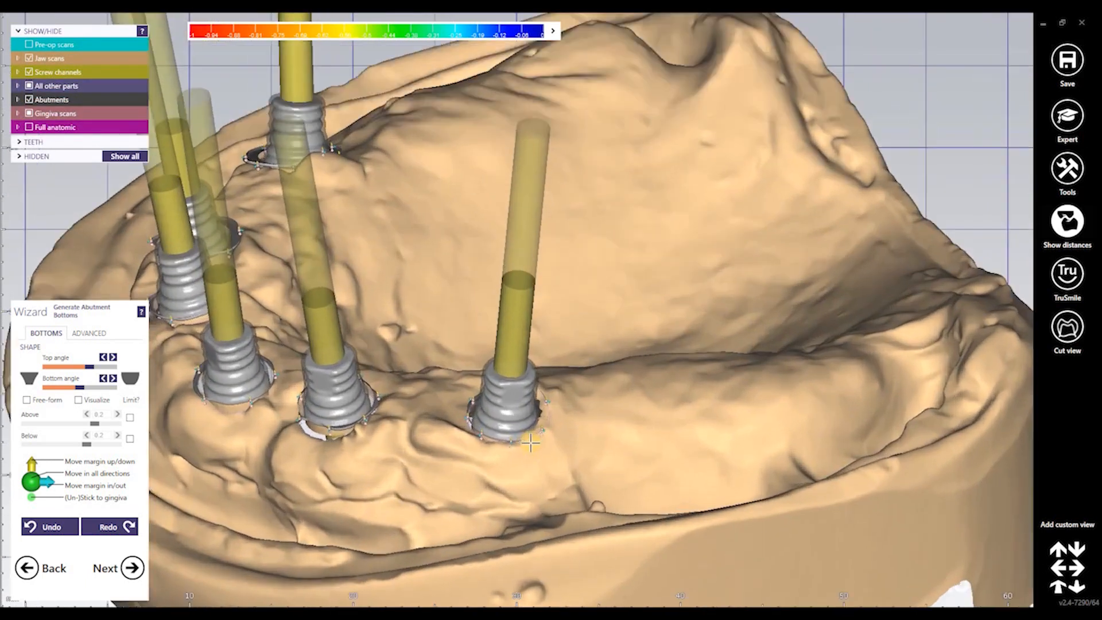
pyautogui.scroll(6, 631, 379)
pyautogui.scroll(1, 664, 362)
pyautogui.moveTo(697, 361); pyautogui.dragTo(805, 317, button='middle')
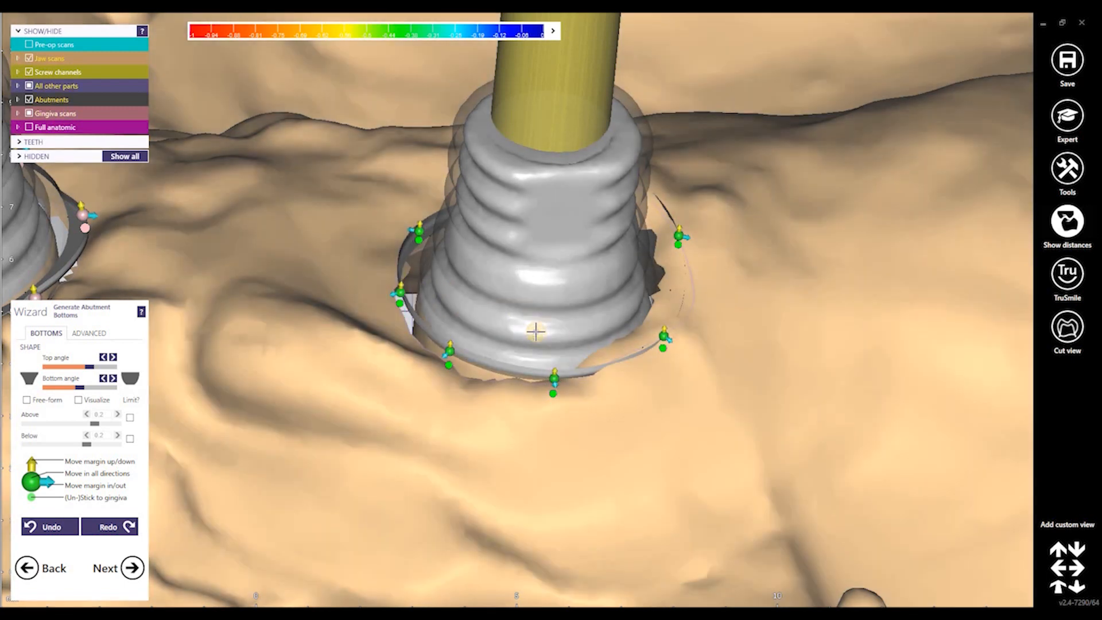
pyautogui.moveTo(535, 330); pyautogui.dragTo(681, 264, button='right')
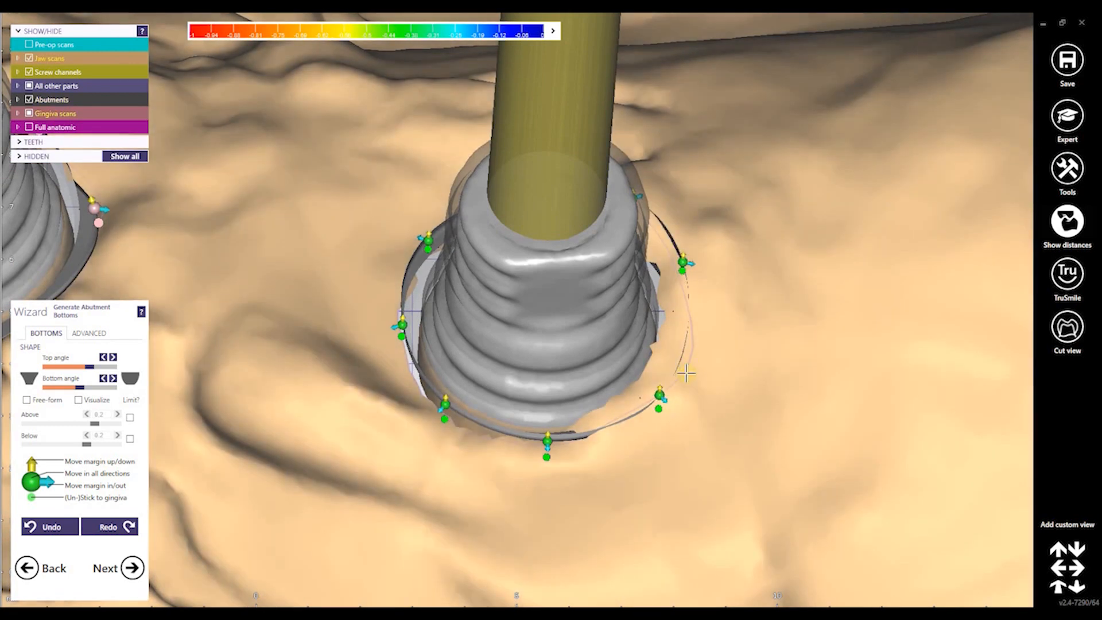
pyautogui.moveTo(687, 370); pyautogui.dragTo(655, 423, button='right')
pyautogui.scroll(-5, 654, 437)
pyautogui.moveTo(646, 307); pyautogui.dragTo(647, 316, button='right')
pyautogui.moveTo(653, 513); pyautogui.dragTo(656, 292, button='middle')
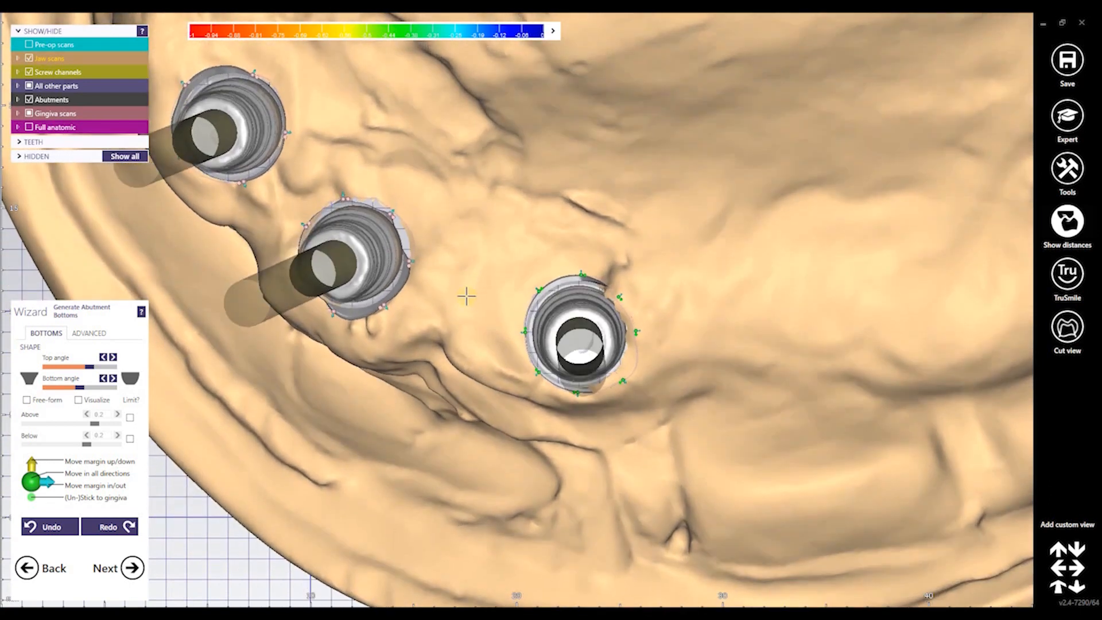
# Pull the rightmost abutment's right margin point inward
pyautogui.scroll(5, 447, 290)
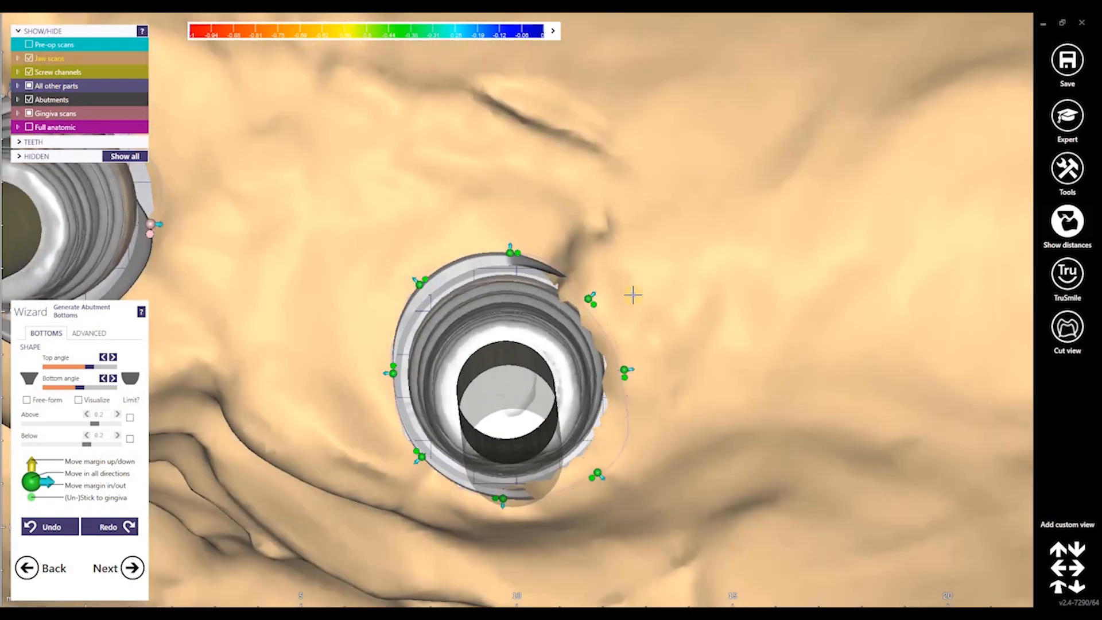
pyautogui.moveTo(632, 294); pyautogui.dragTo(681, 245, button='right')
pyautogui.moveTo(681, 245); pyautogui.dragTo(531, 452, button='middle')
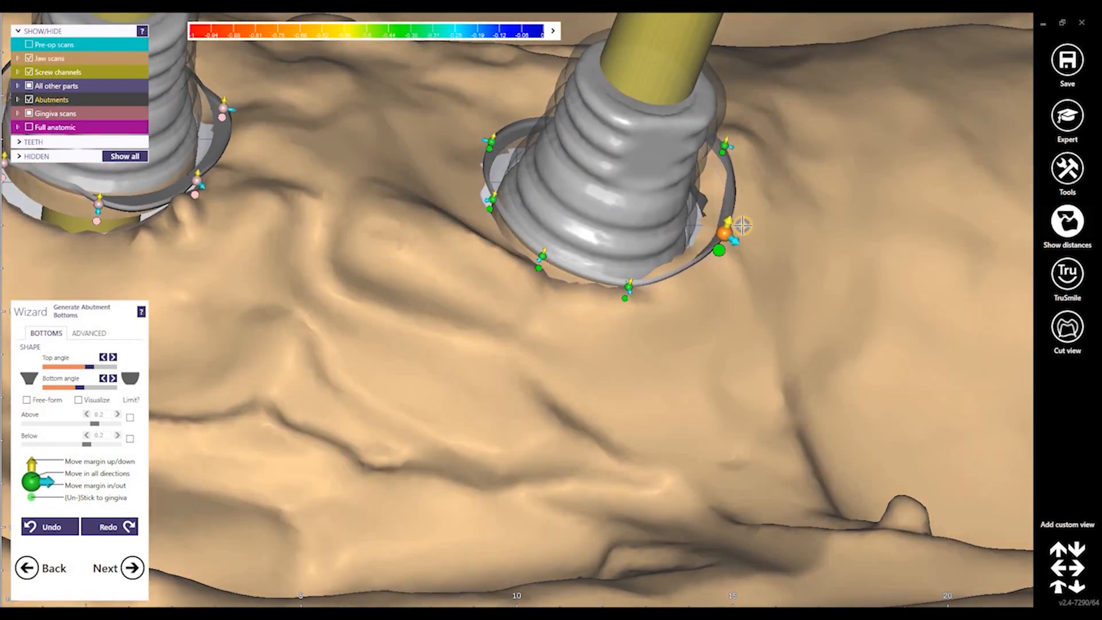
pyautogui.moveTo(698, 263); pyautogui.dragTo(528, 370, button='middle')
pyautogui.moveTo(567, 245); pyautogui.dragTo(555, 245)
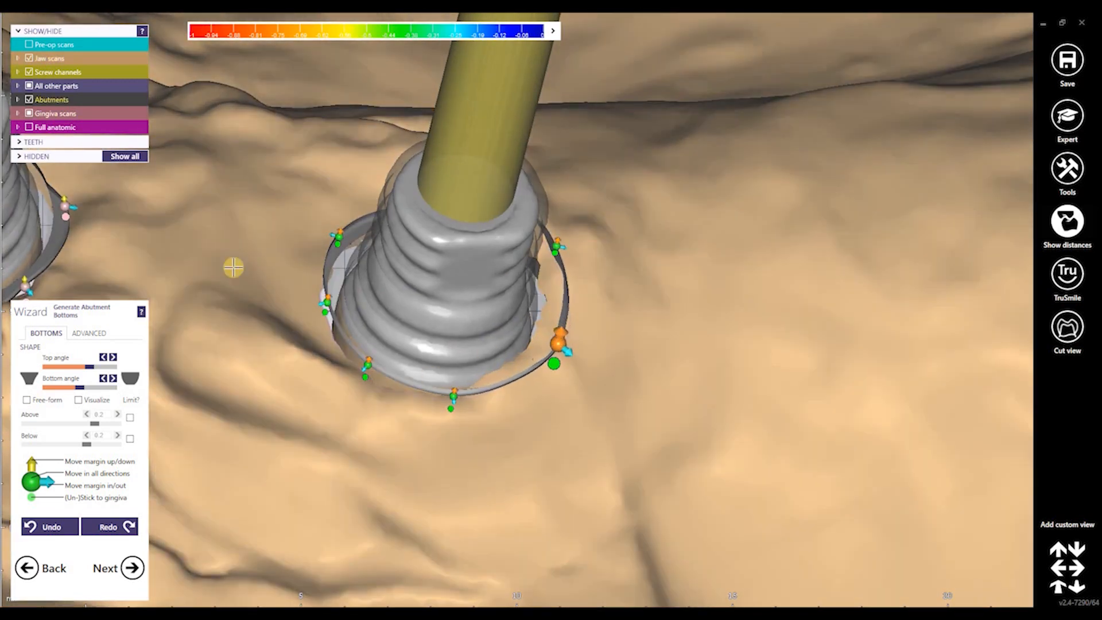
# Round off the upper abutment's margin outline and nudge the lower abutment's margin inward
pyautogui.moveTo(233, 268); pyautogui.dragTo(783, 313, button='middle')
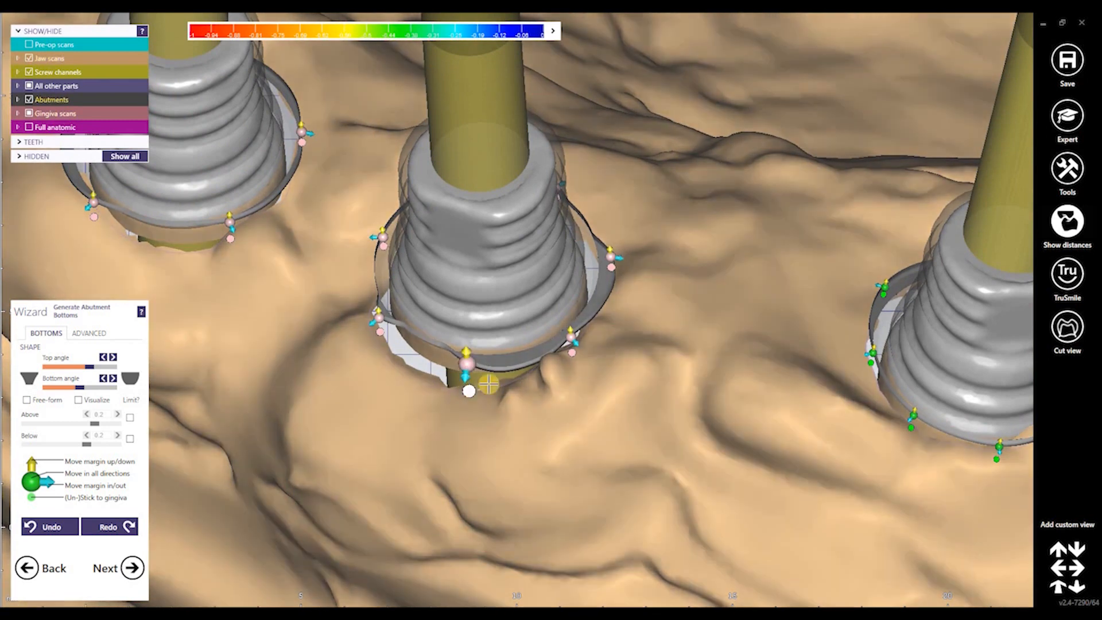
pyautogui.moveTo(526, 385); pyautogui.dragTo(395, 370, button='right')
pyautogui.moveTo(471, 343); pyautogui.dragTo(472, 239, button='right')
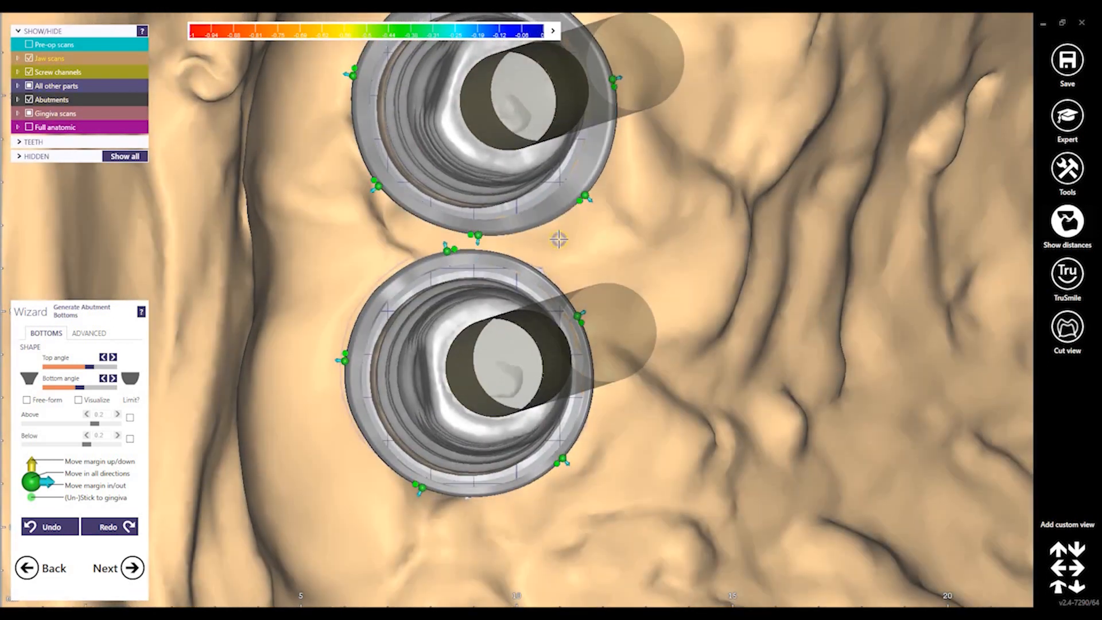
pyautogui.moveTo(561, 238); pyautogui.dragTo(537, 207, button='right')
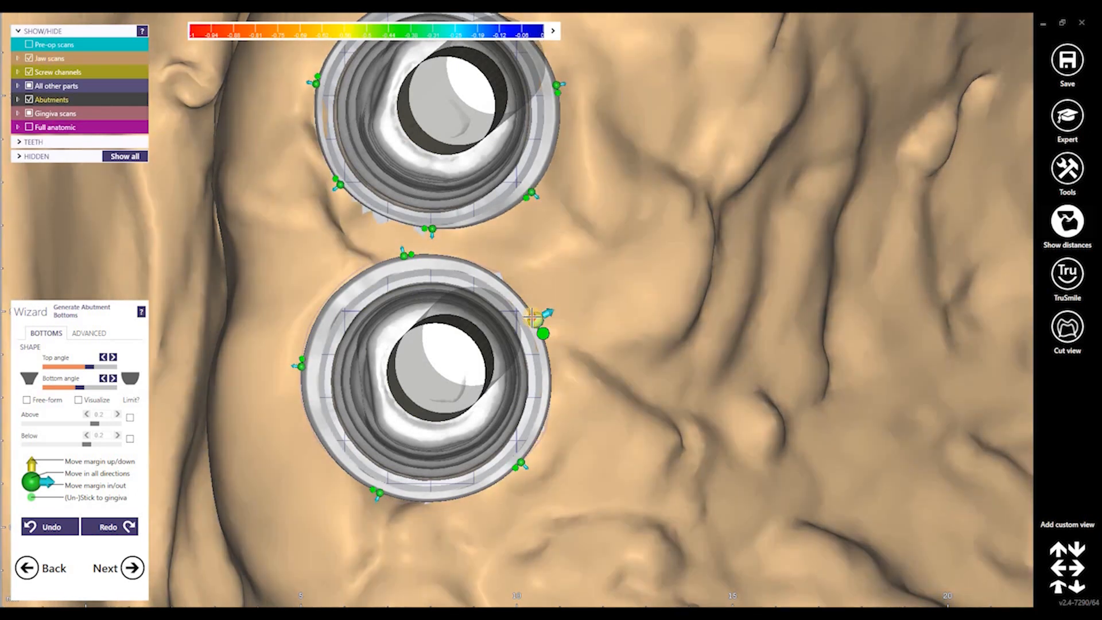
pyautogui.moveTo(545, 313); pyautogui.dragTo(541, 315)
# Pull the third abutment's left margin point inward, then view all abutments and screw channels
pyautogui.moveTo(587, 145); pyautogui.dragTo(515, 352, button='middle')
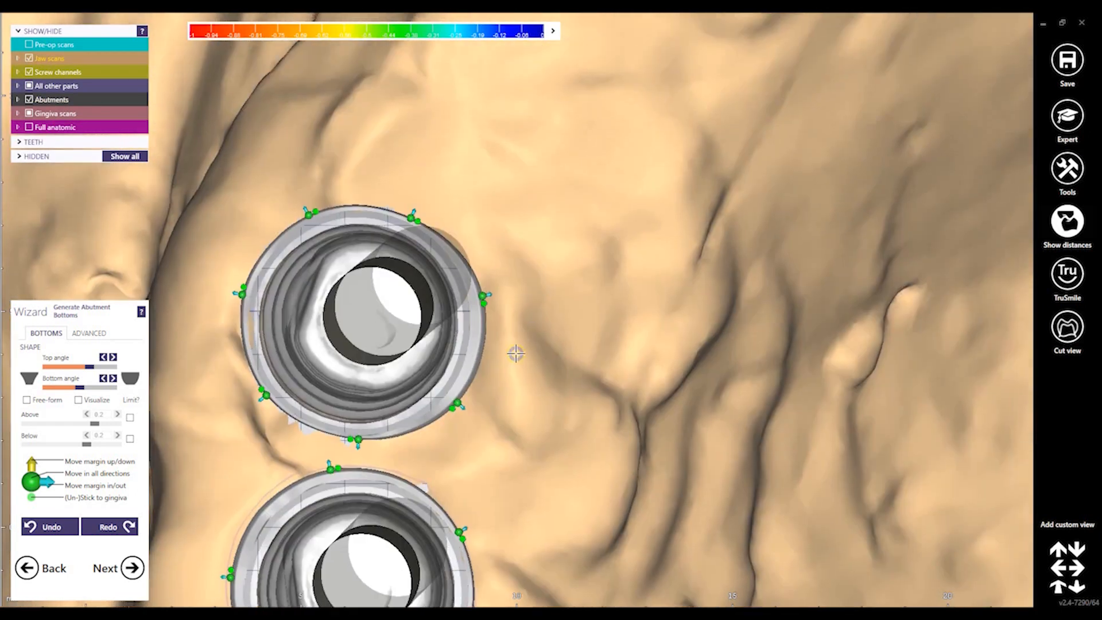
pyautogui.moveTo(672, 93); pyautogui.dragTo(593, 307, button='middle')
pyautogui.moveTo(656, 211); pyautogui.dragTo(558, 344, button='middle')
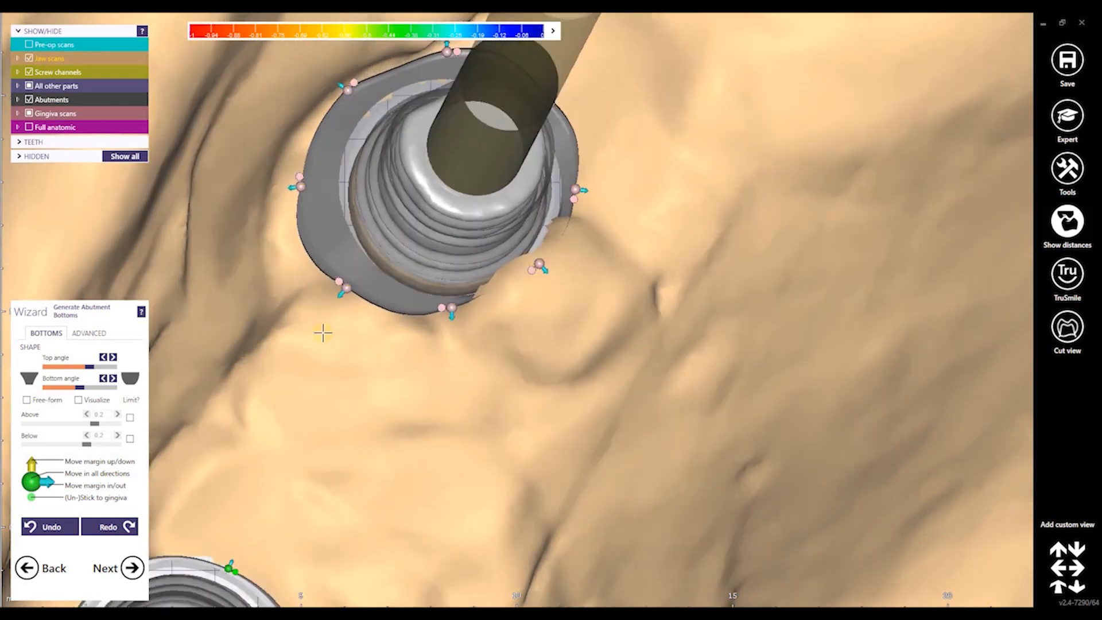
pyautogui.moveTo(322, 332); pyautogui.dragTo(315, 353, button='right')
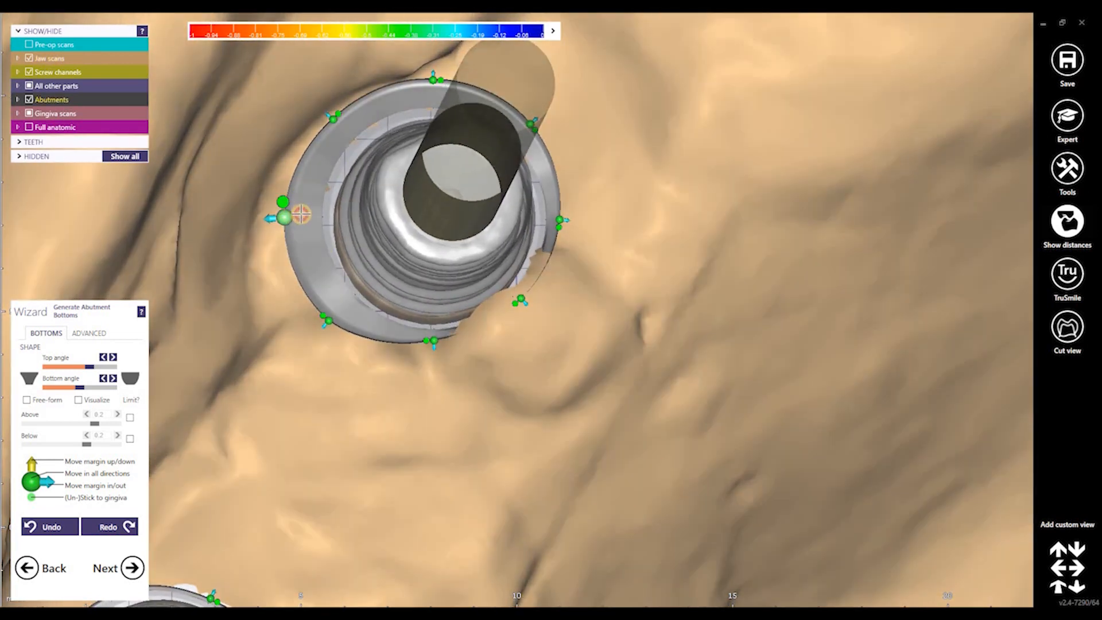
pyautogui.moveTo(300, 214); pyautogui.dragTo(315, 214)
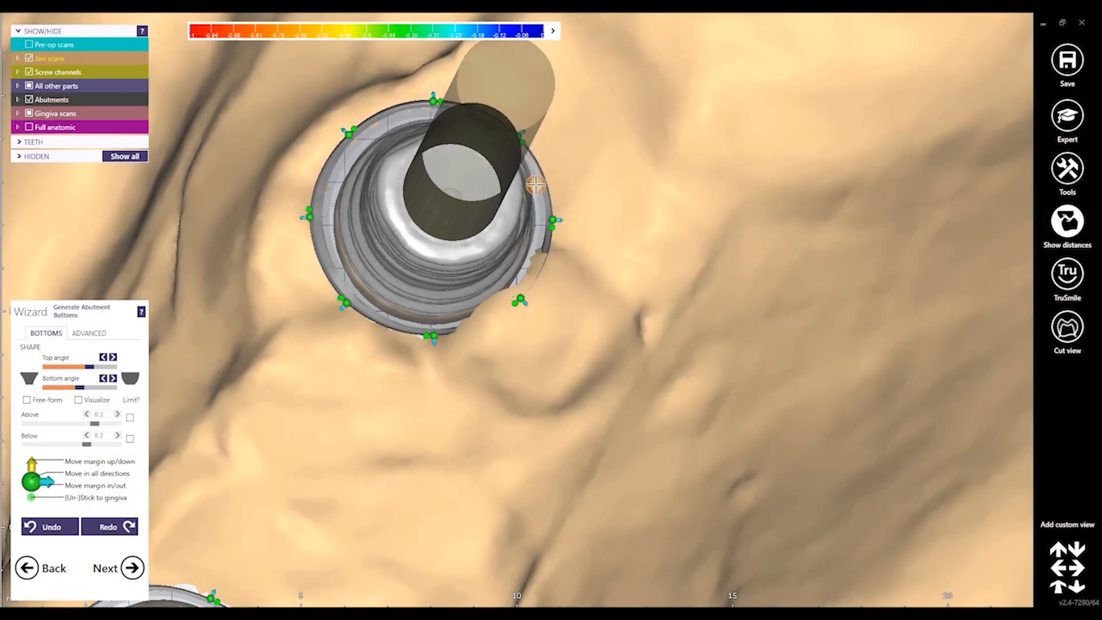
pyautogui.moveTo(619, 252); pyautogui.dragTo(524, 184, button='middle')
pyautogui.scroll(-5, 524, 178)
pyautogui.moveTo(524, 177); pyautogui.dragTo(159, 535, button='right')
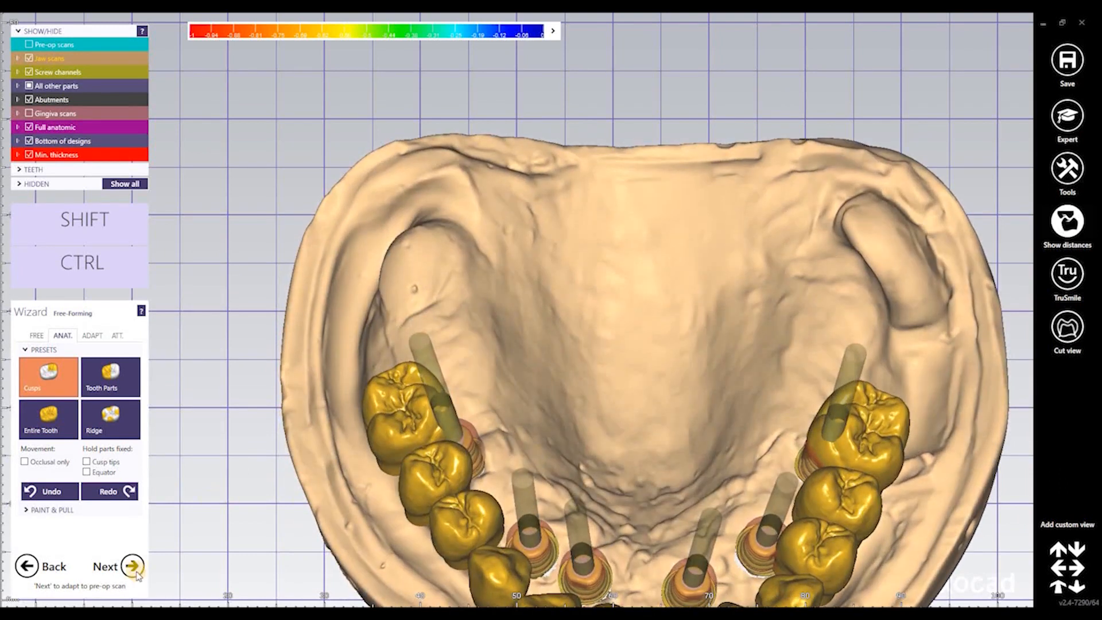
# Advance the wizard past Generate Abutment Bottoms with Next
pyautogui.click(134, 568)
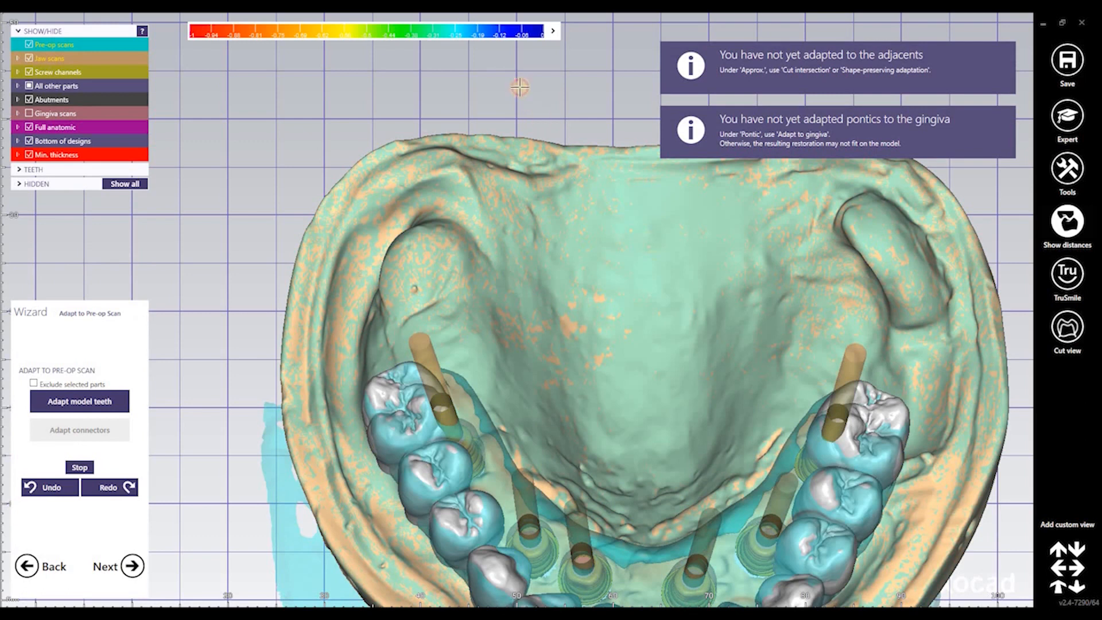
# Make the pre-op scan overlay opaque and enable Exclude selected parts
pyautogui.moveTo(519, 87); pyautogui.dragTo(521, 181, button='right')
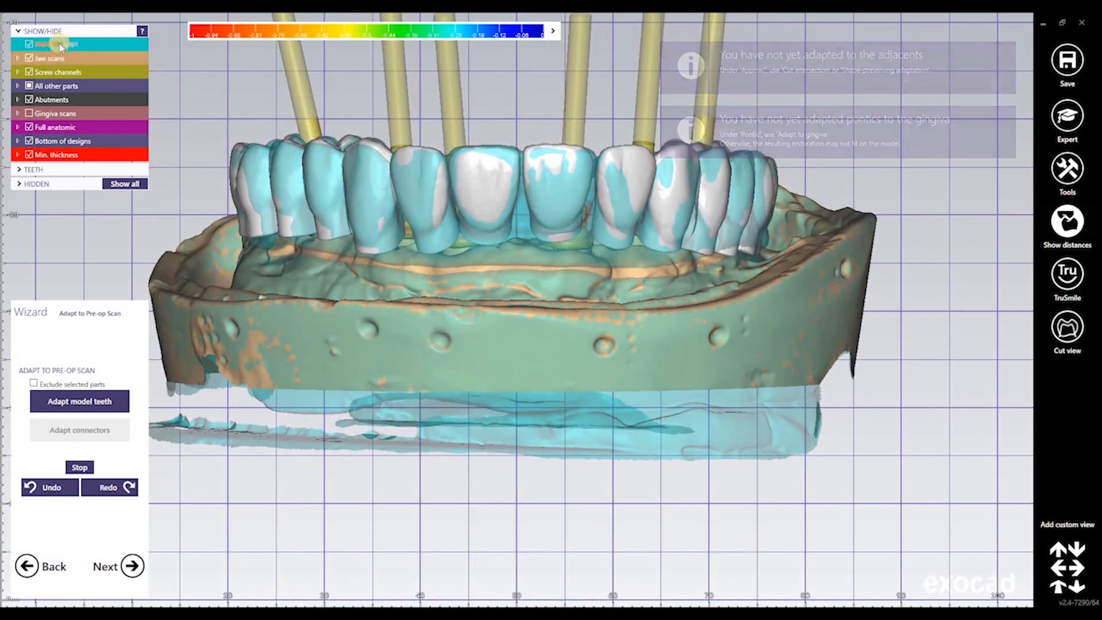
pyautogui.moveTo(60, 46); pyautogui.dragTo(118, 43)
pyautogui.moveTo(555, 315); pyautogui.dragTo(468, 382, button='right')
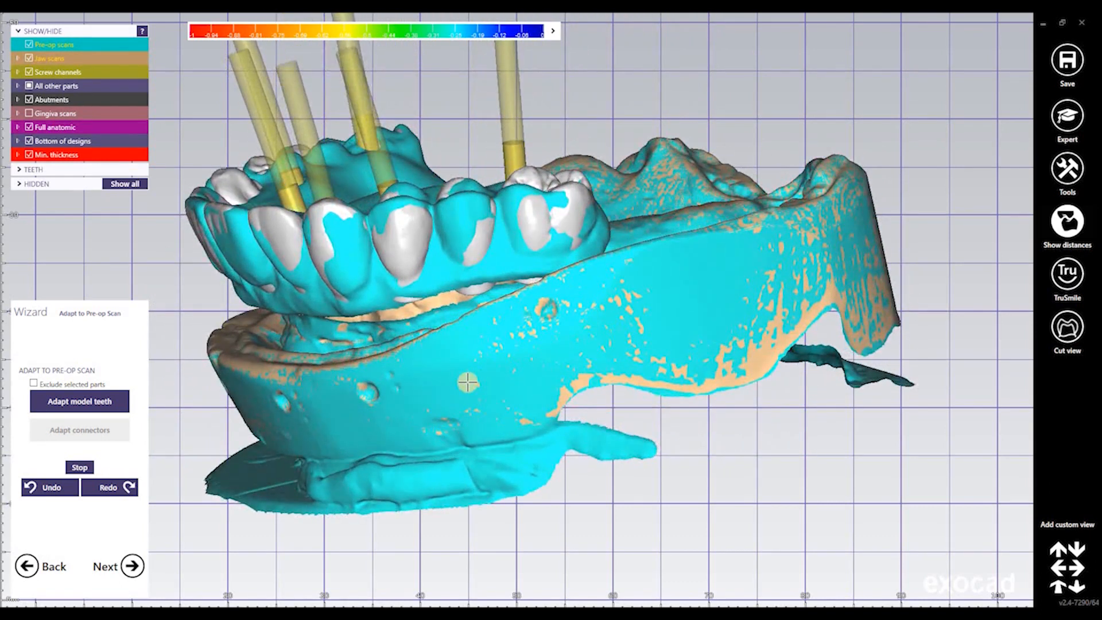
pyautogui.moveTo(555, 388); pyautogui.dragTo(543, 407, button='right')
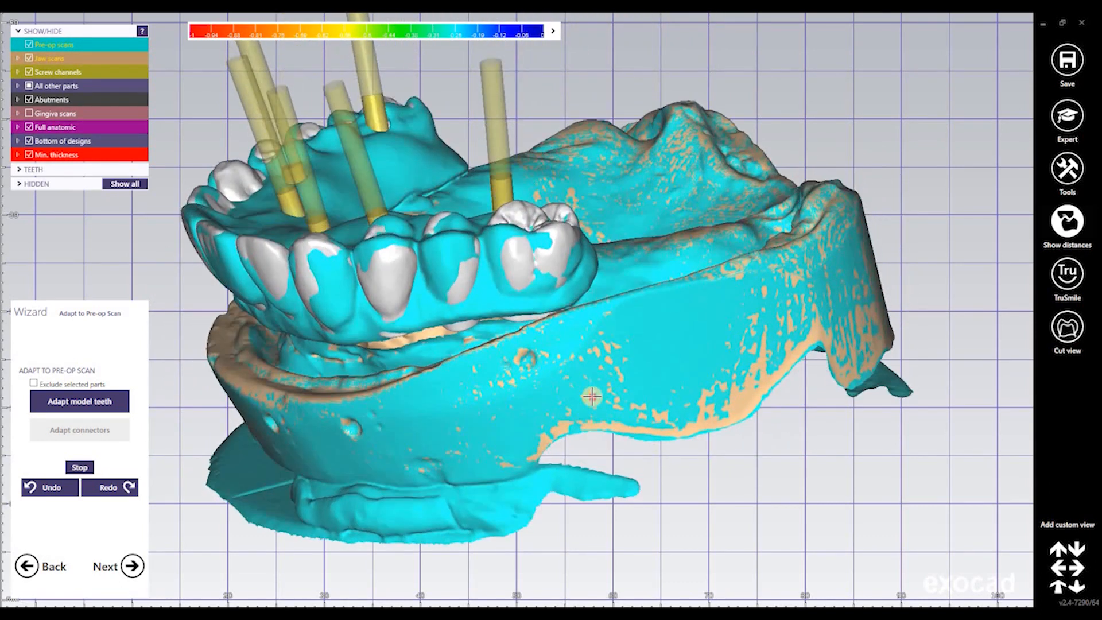
pyautogui.moveTo(553, 379); pyautogui.dragTo(615, 386, button='middle')
pyautogui.moveTo(433, 410); pyautogui.dragTo(492, 411, button='right')
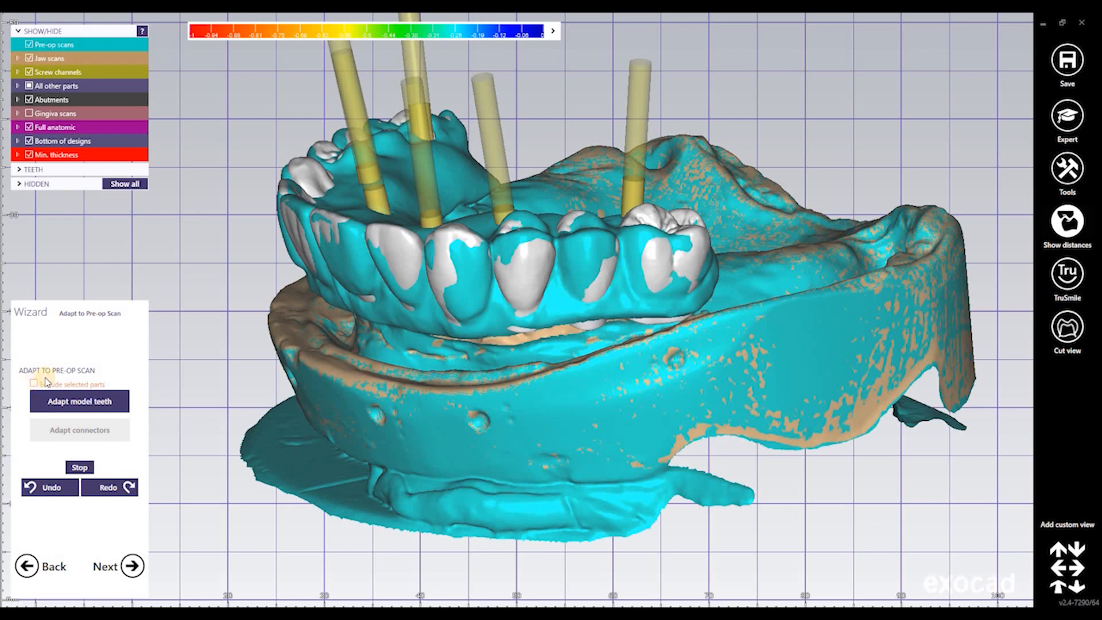
pyautogui.click(45, 381)
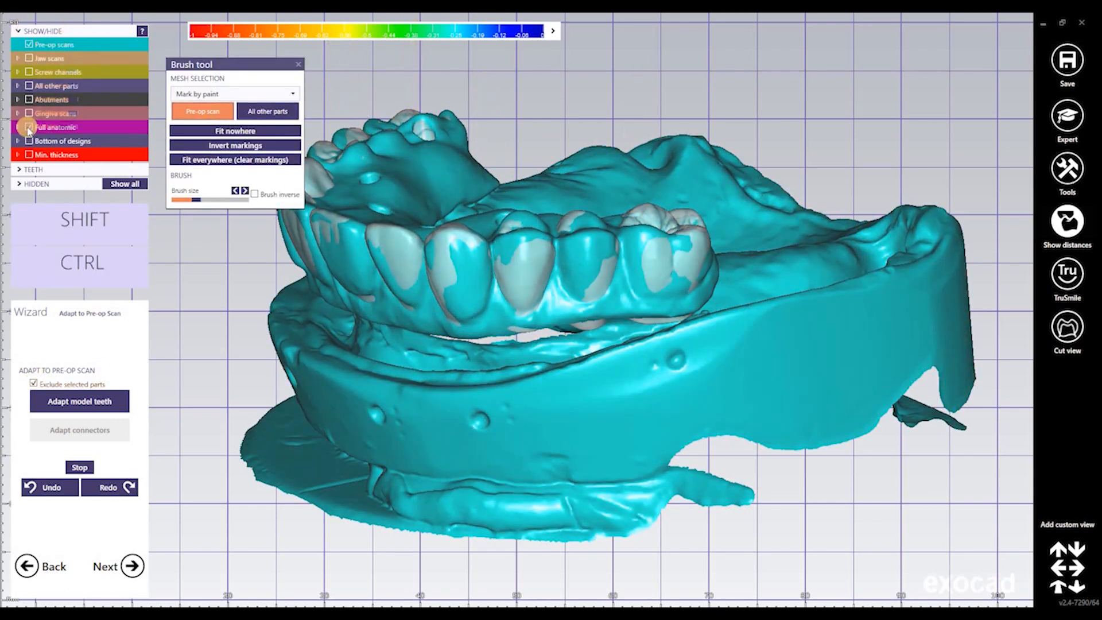
# Switch the brush to Mark by click and mark the molar, two teeth and canine
pyautogui.moveTo(666, 339); pyautogui.dragTo(631, 323, button='right')
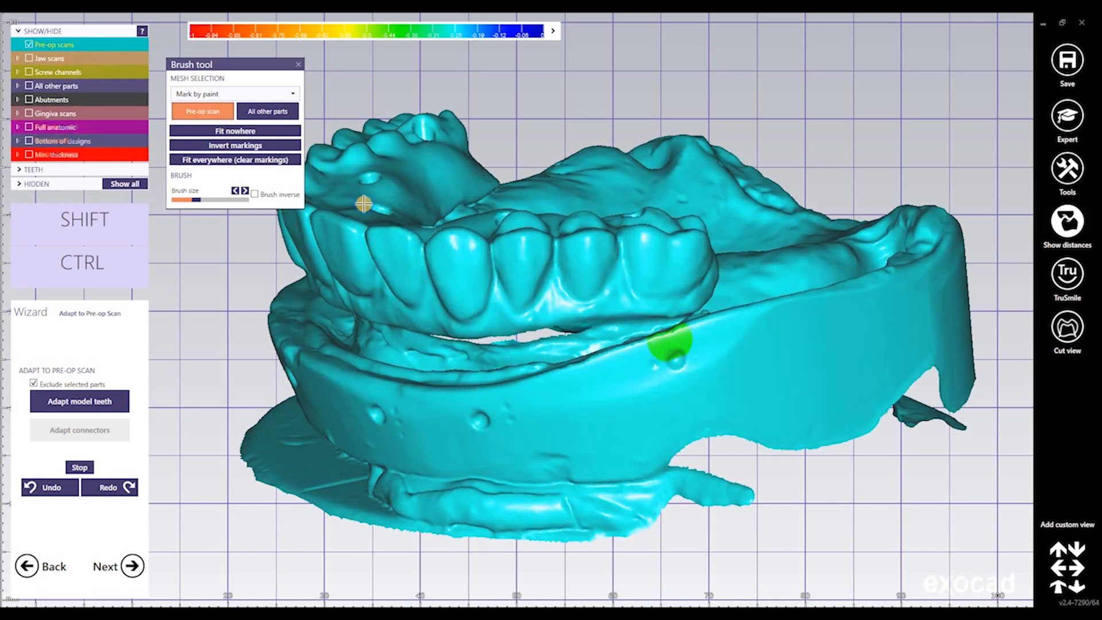
pyautogui.click(236, 92)
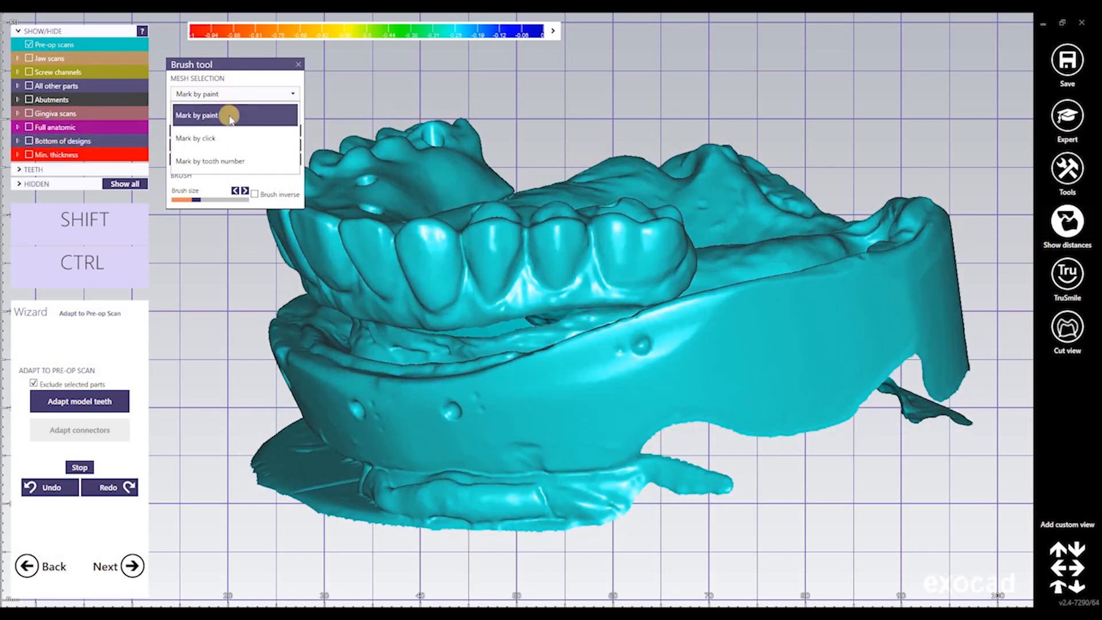
pyautogui.click(227, 139)
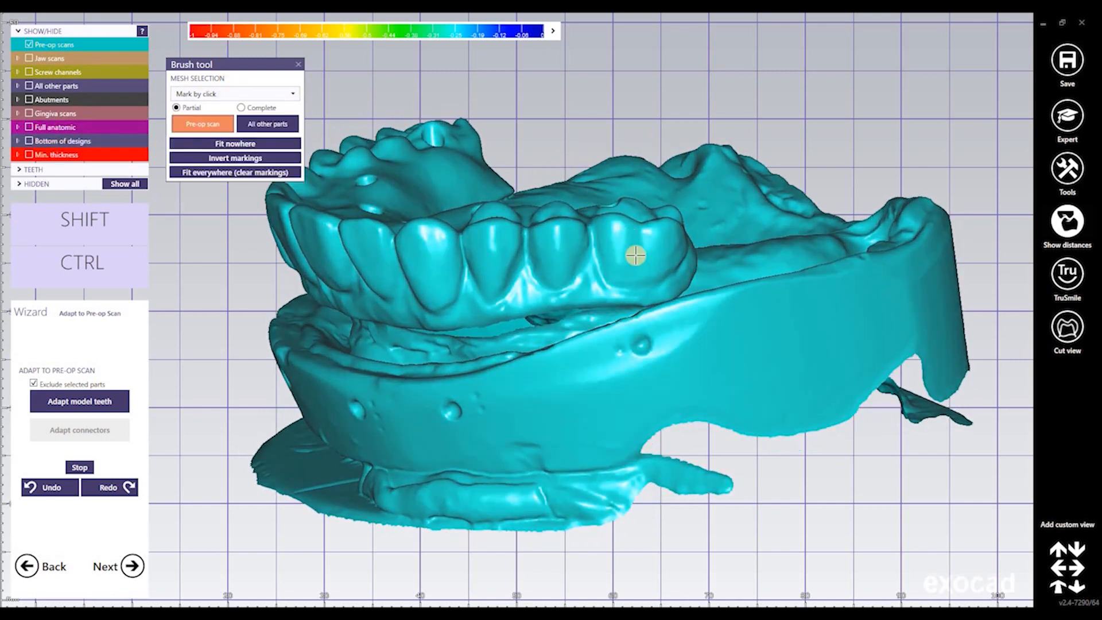
pyautogui.click(567, 246)
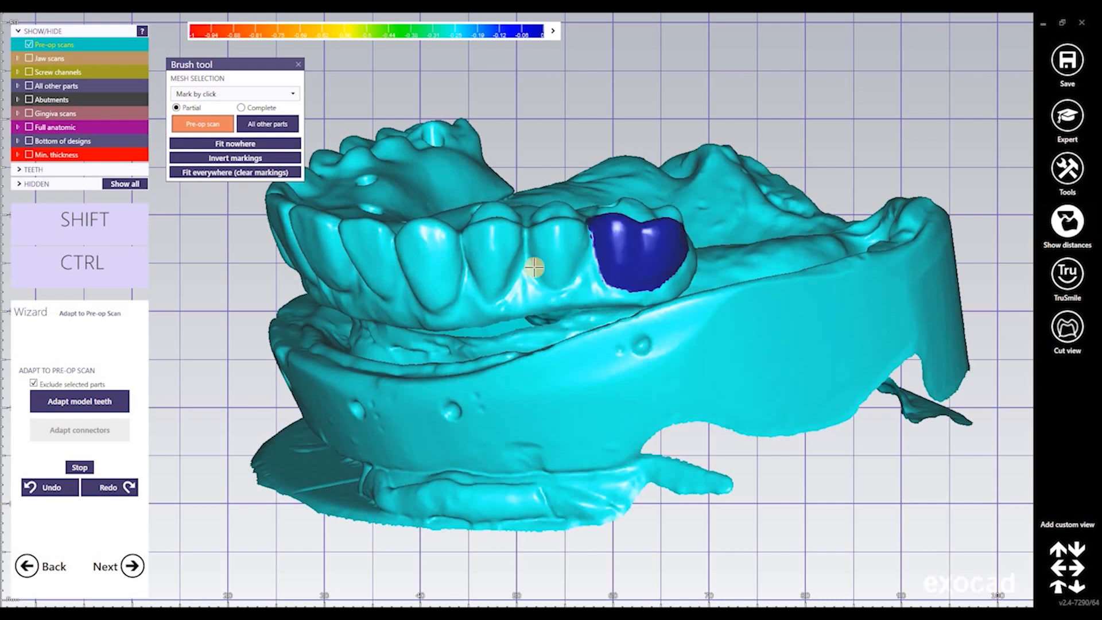
pyautogui.click(488, 259)
pyautogui.click(446, 254)
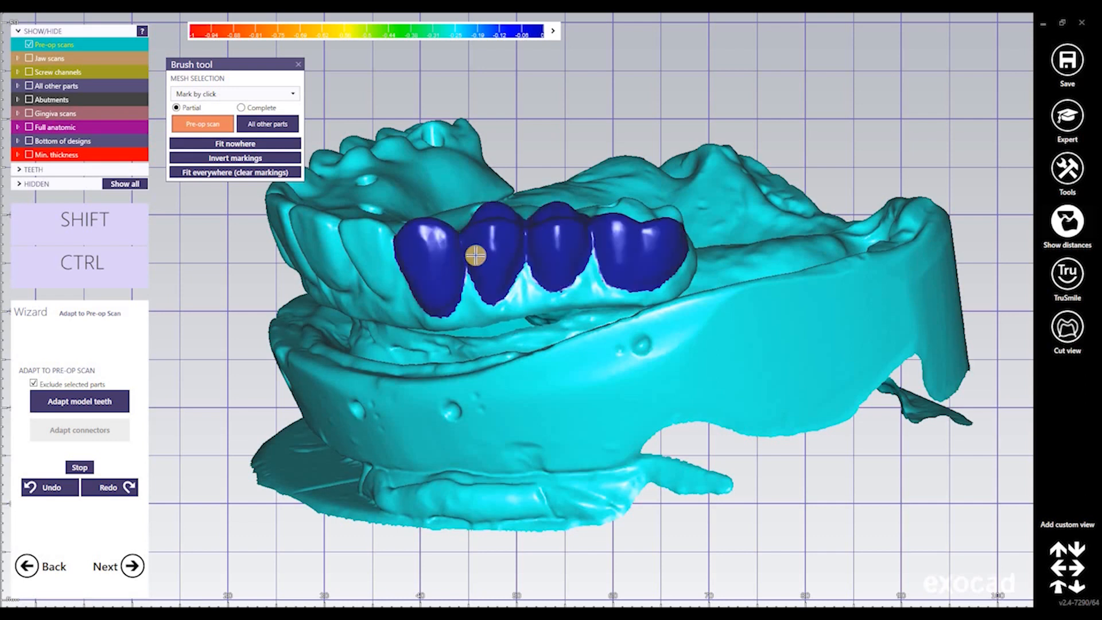
# Mark the front teeth along the arch and extend the marking around the right molar
pyautogui.moveTo(475, 254); pyautogui.dragTo(692, 237, button='right')
pyautogui.click(464, 216)
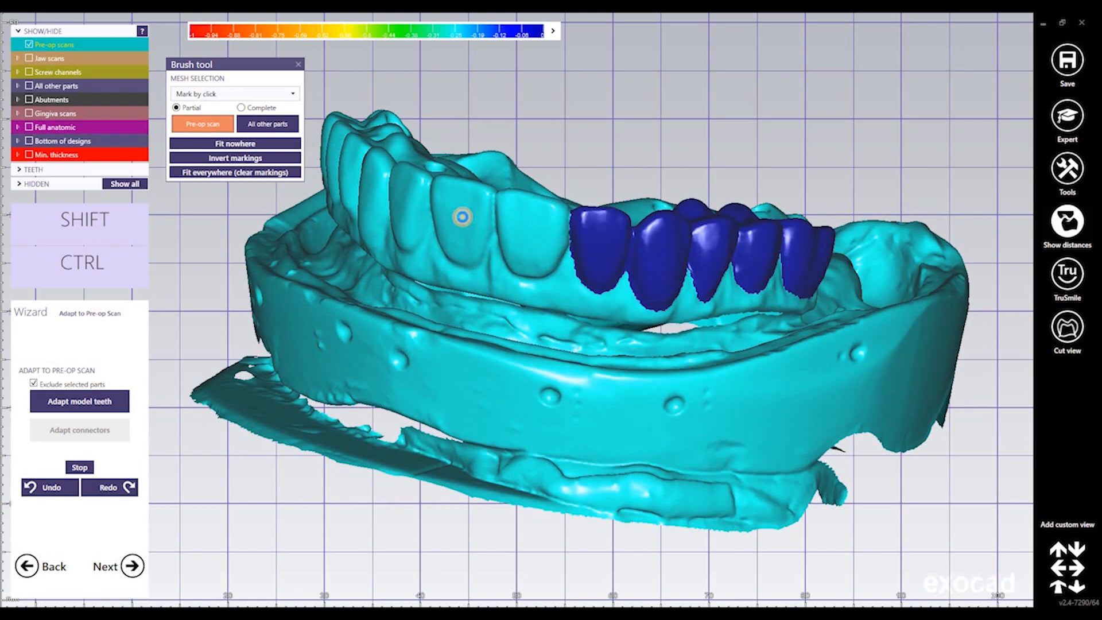
pyautogui.moveTo(518, 205); pyautogui.dragTo(712, 253, button='right')
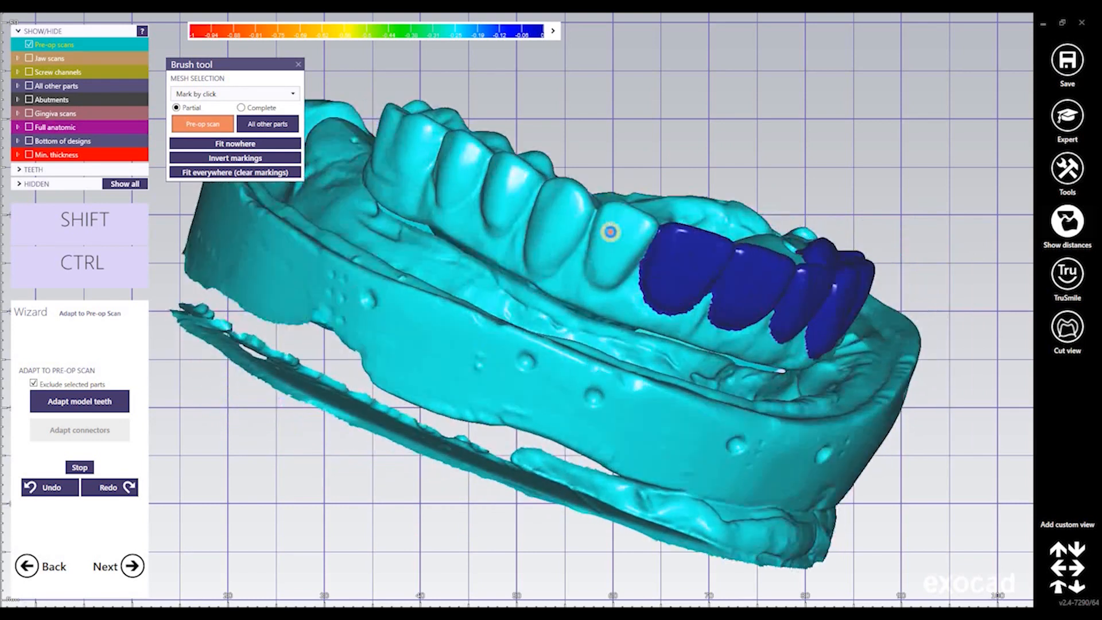
pyautogui.click(549, 215)
pyautogui.click(508, 196)
pyautogui.click(460, 165)
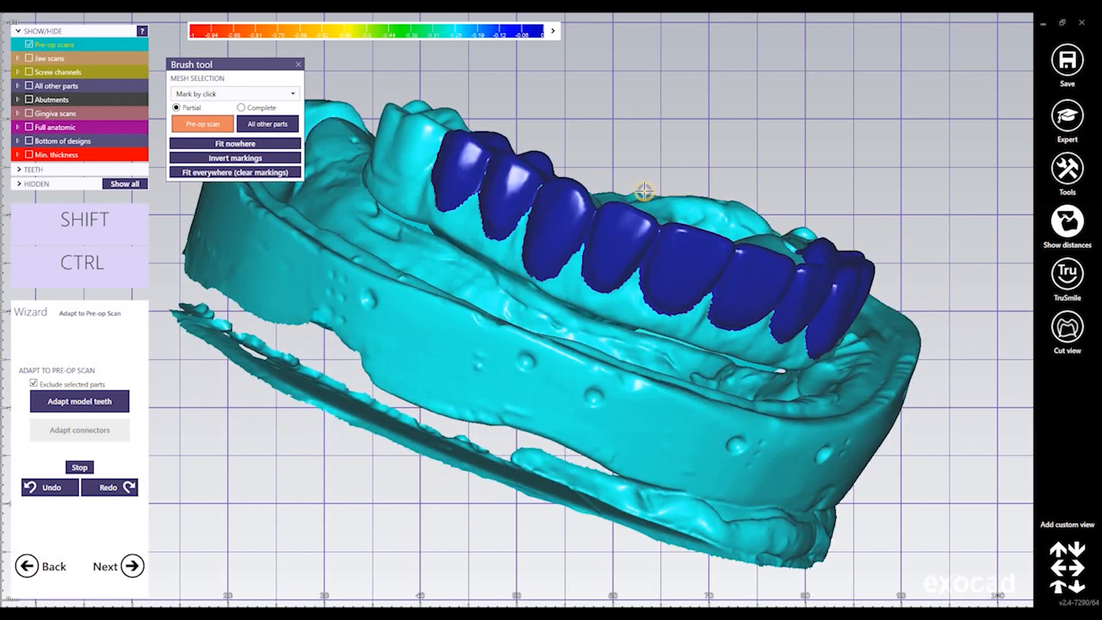
pyautogui.moveTo(644, 192); pyautogui.dragTo(386, 473, button='right')
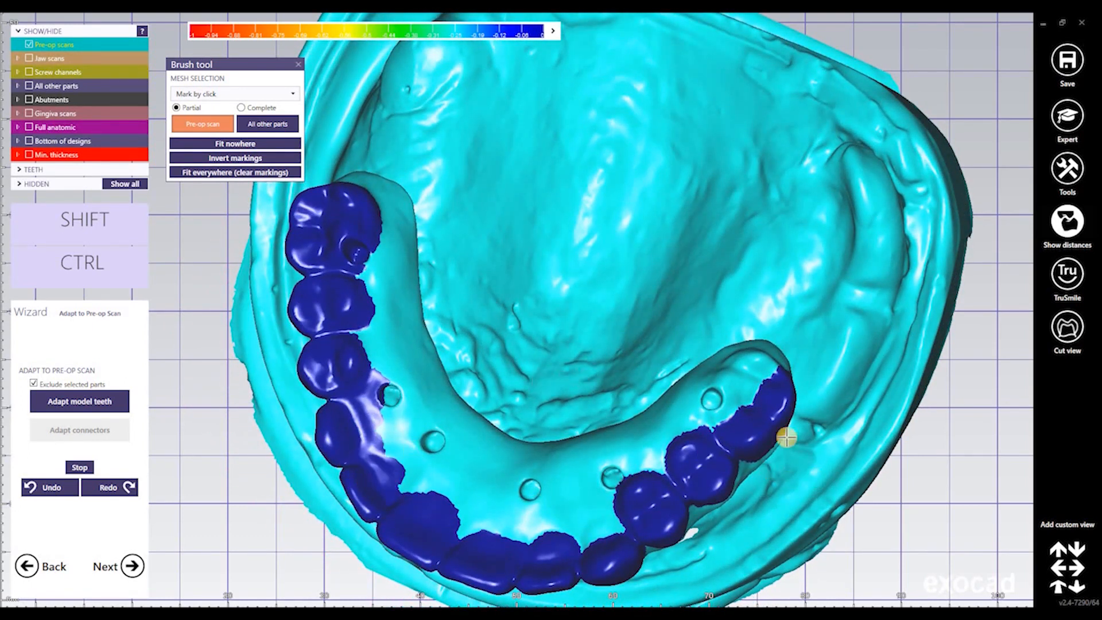
pyautogui.click(754, 371)
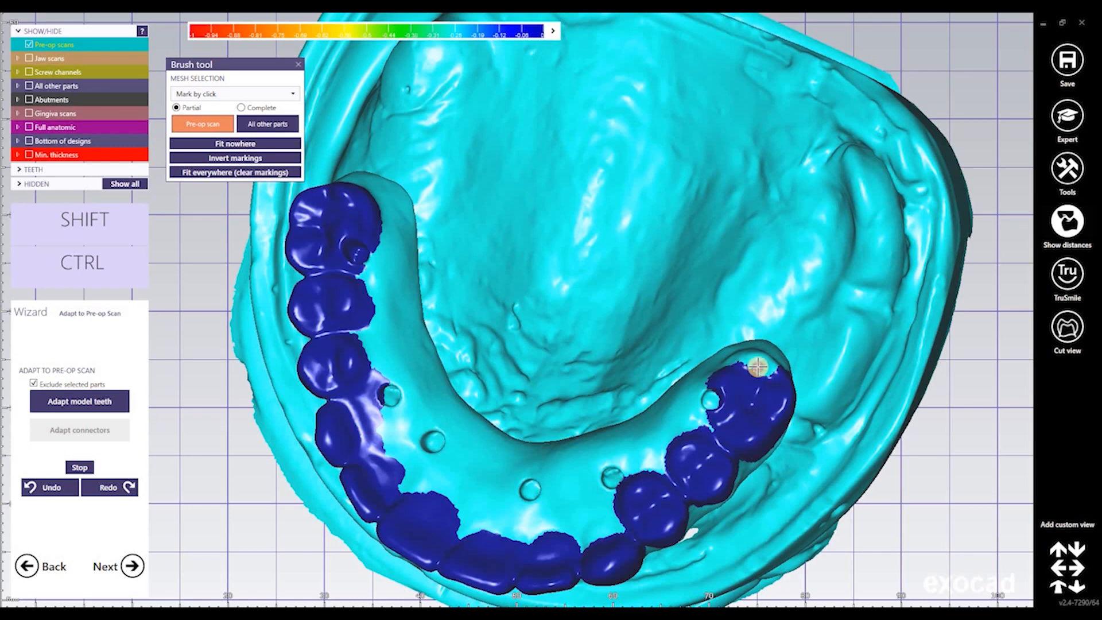
pyautogui.moveTo(852, 377); pyautogui.dragTo(556, 411, button='right')
pyautogui.scroll(5, 579, 363)
pyautogui.moveTo(202, 414); pyautogui.dragTo(186, 408, button='middle')
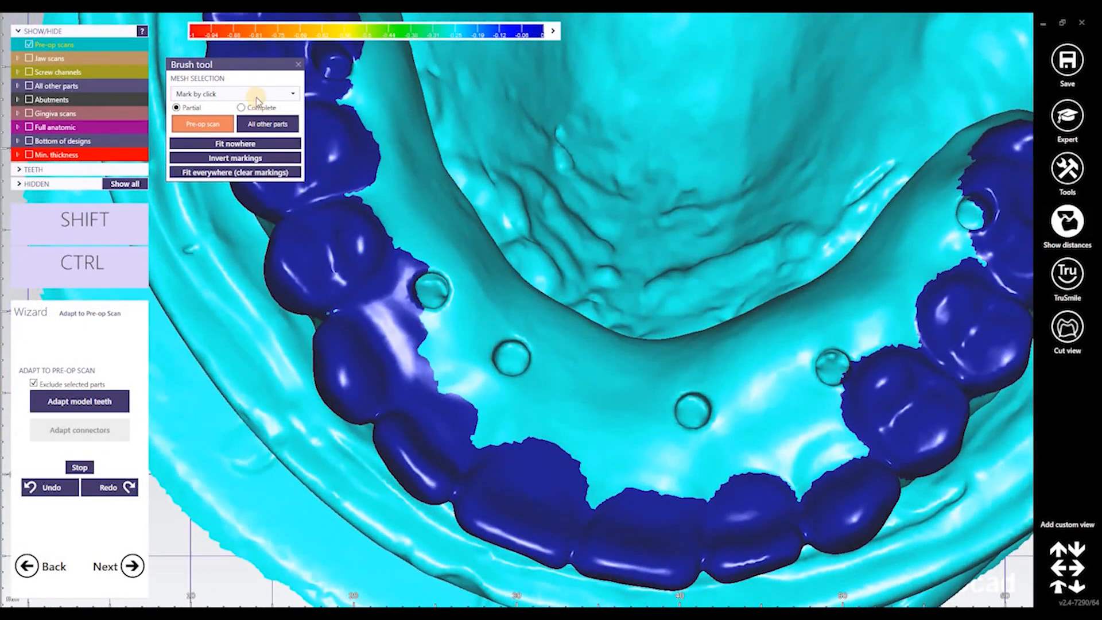
# Set marking to Mark by paint with a smaller brush size
pyautogui.click(235, 95)
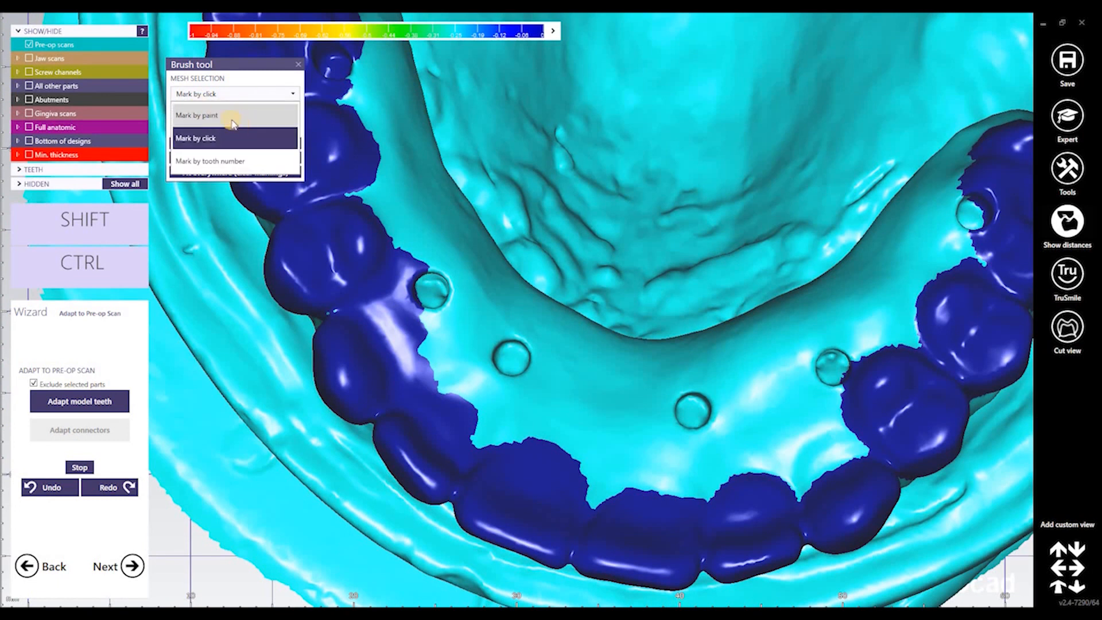
pyautogui.click(263, 124)
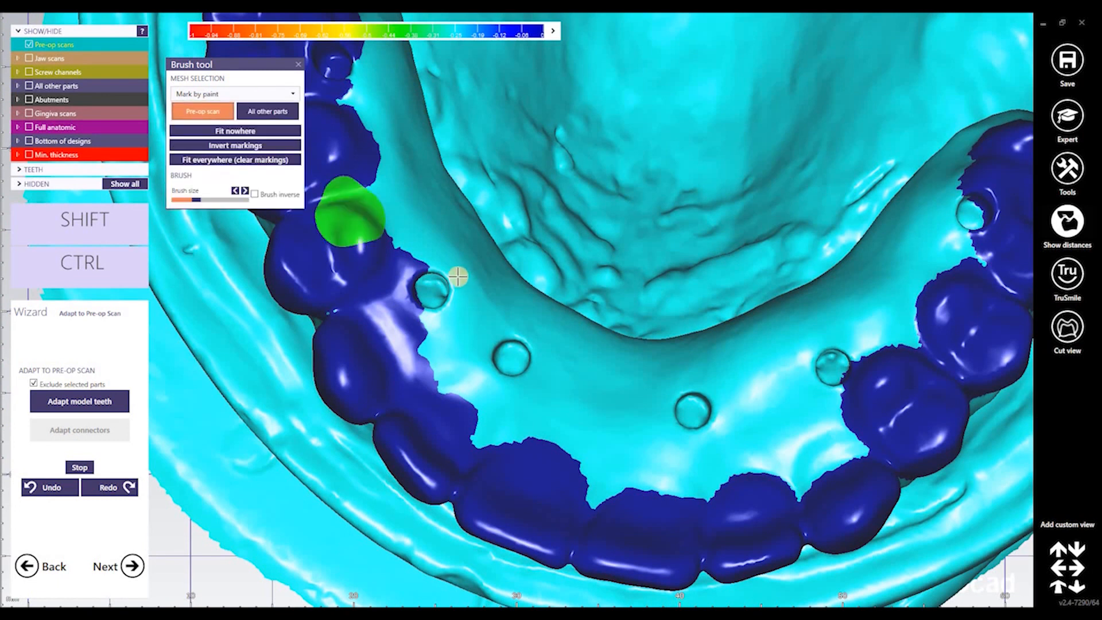
pyautogui.click(186, 200)
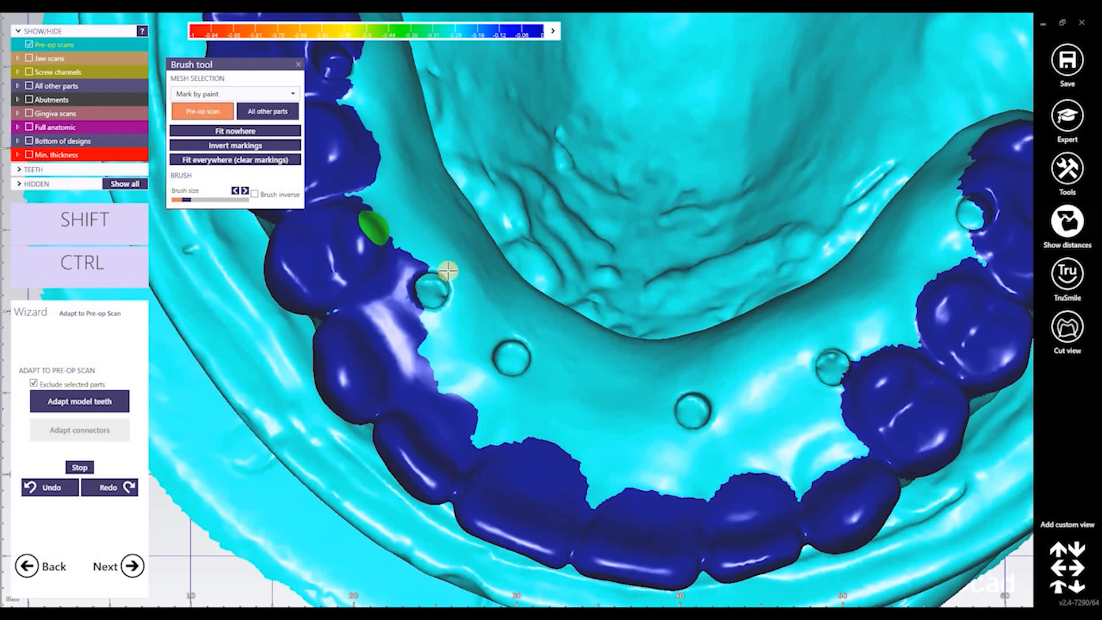
# Erase the stray blue markings along the palatal tooth edge using Shift
pyautogui.press('shift')
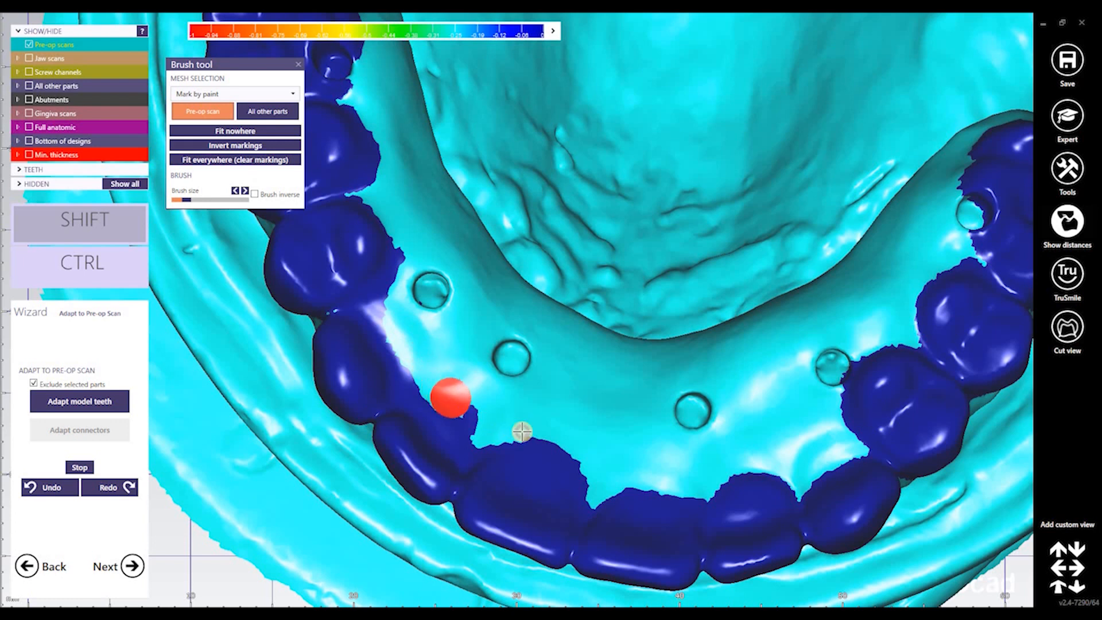
pyautogui.keyDown('shift'); pyautogui.moveTo(522, 432); pyautogui.dragTo(587, 464); pyautogui.keyUp('shift')
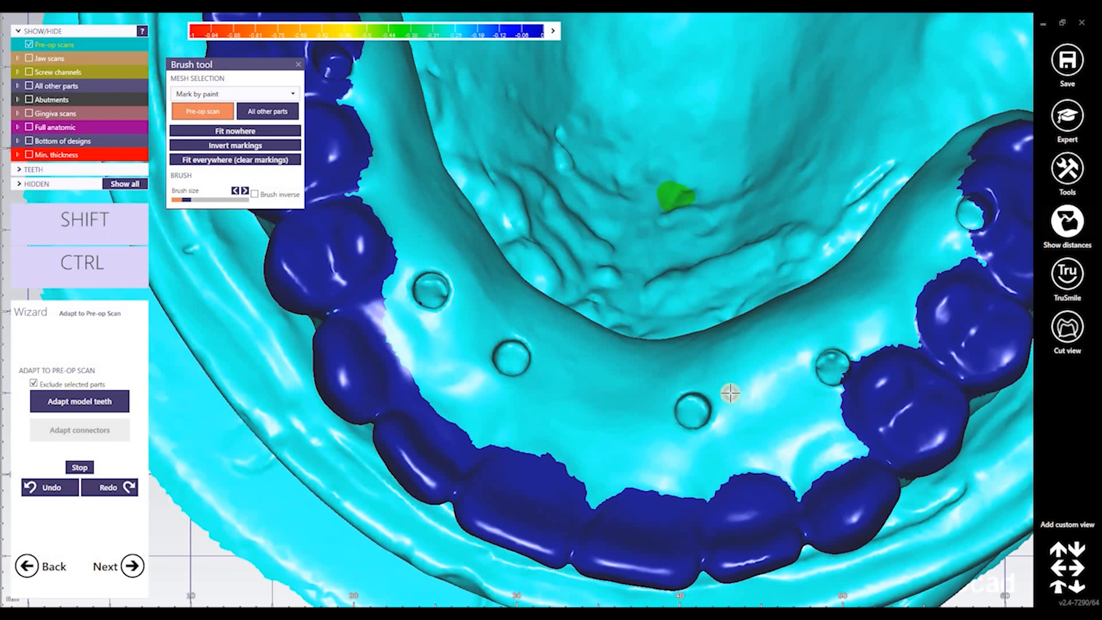
pyautogui.moveTo(790, 403); pyautogui.dragTo(739, 347, button='middle')
pyautogui.scroll(-5, 731, 350)
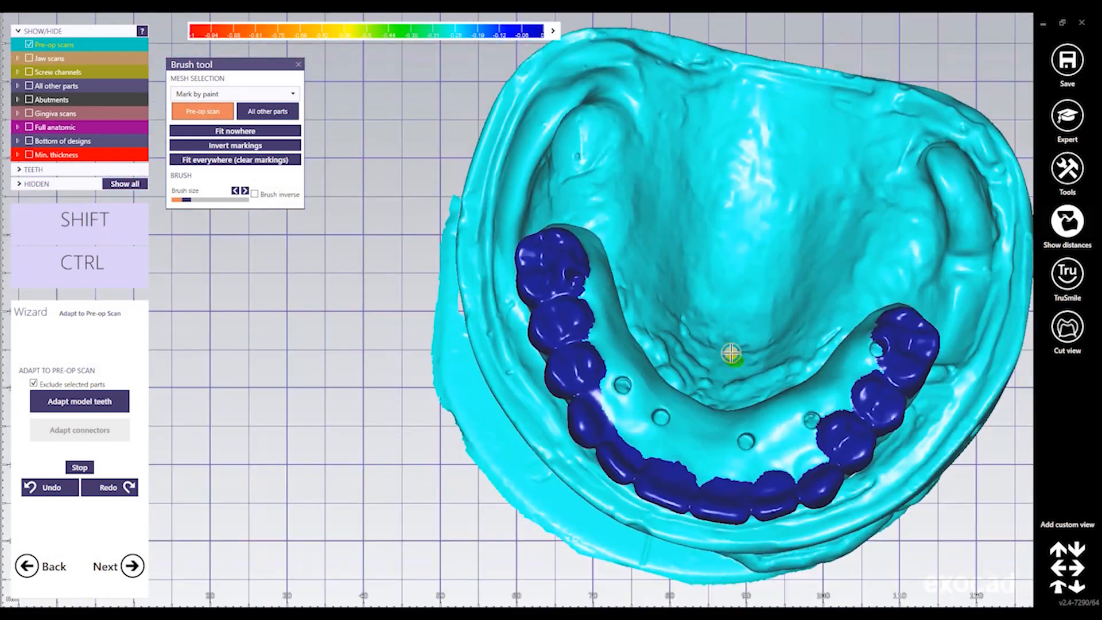
pyautogui.moveTo(731, 354); pyautogui.dragTo(730, 359, button='right')
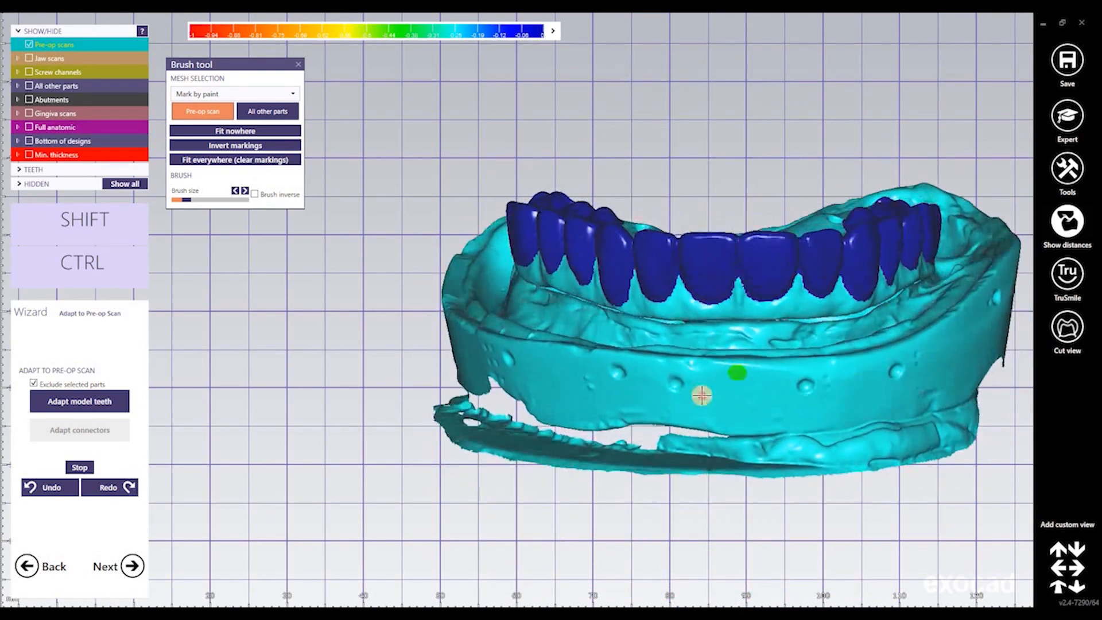
pyautogui.moveTo(759, 389); pyautogui.dragTo(602, 396, button='middle')
# Invert the pre-op scan markings, show Full anatomic teeth, and run Adapt model teeth
pyautogui.click(258, 146)
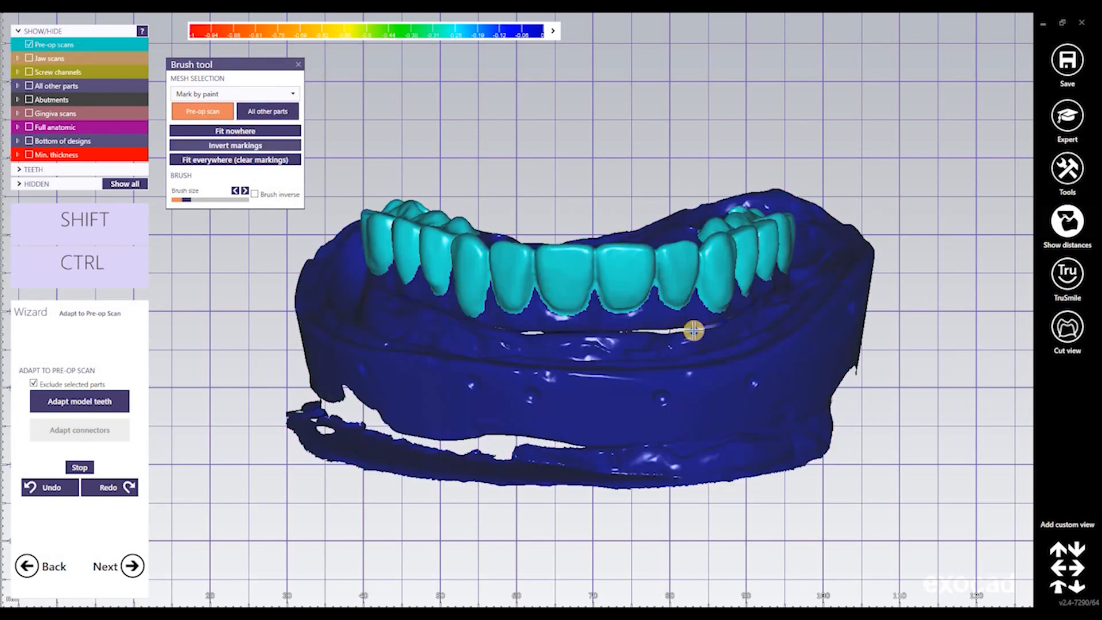
pyautogui.moveTo(694, 331)
pyautogui.mouseDown(button='right')
pyautogui.moveTo(660, 339)
pyautogui.moveTo(684, 322)
pyautogui.moveTo(689, 351)
pyautogui.mouseUp(button='right')
pyautogui.click(77, 401)
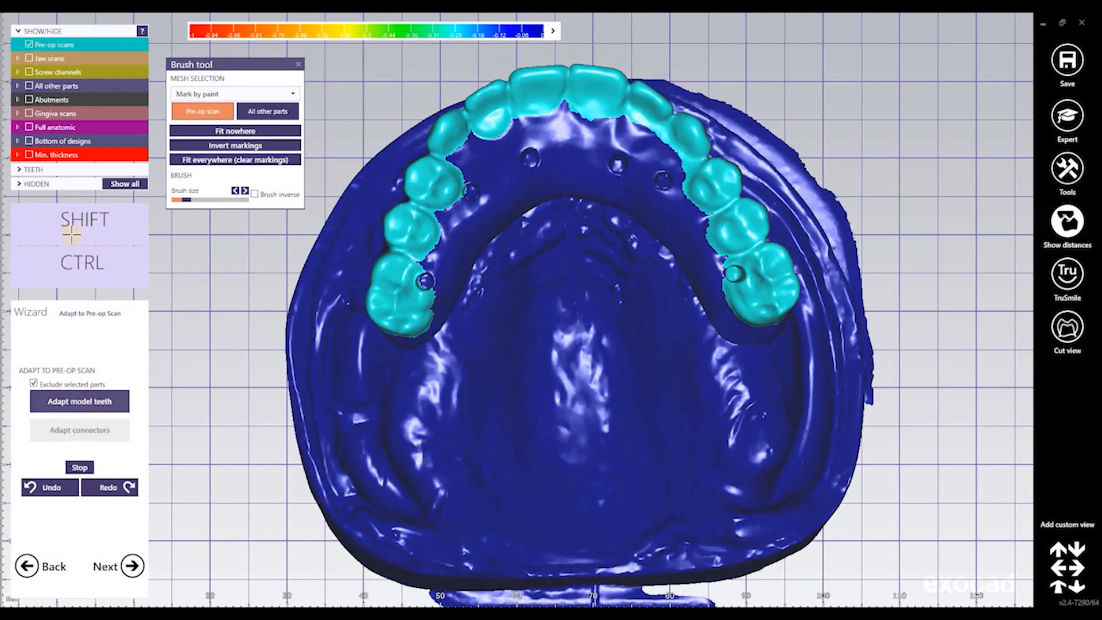
pyautogui.click(36, 127)
pyautogui.moveTo(686, 278); pyautogui.dragTo(685, 280, button='right')
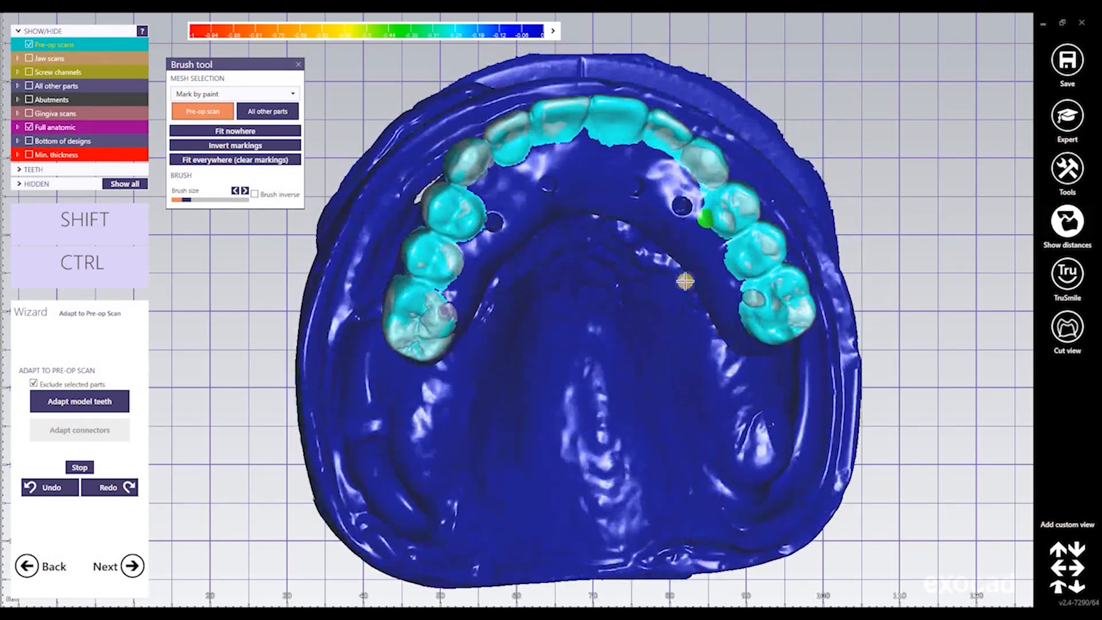
pyautogui.click(97, 401)
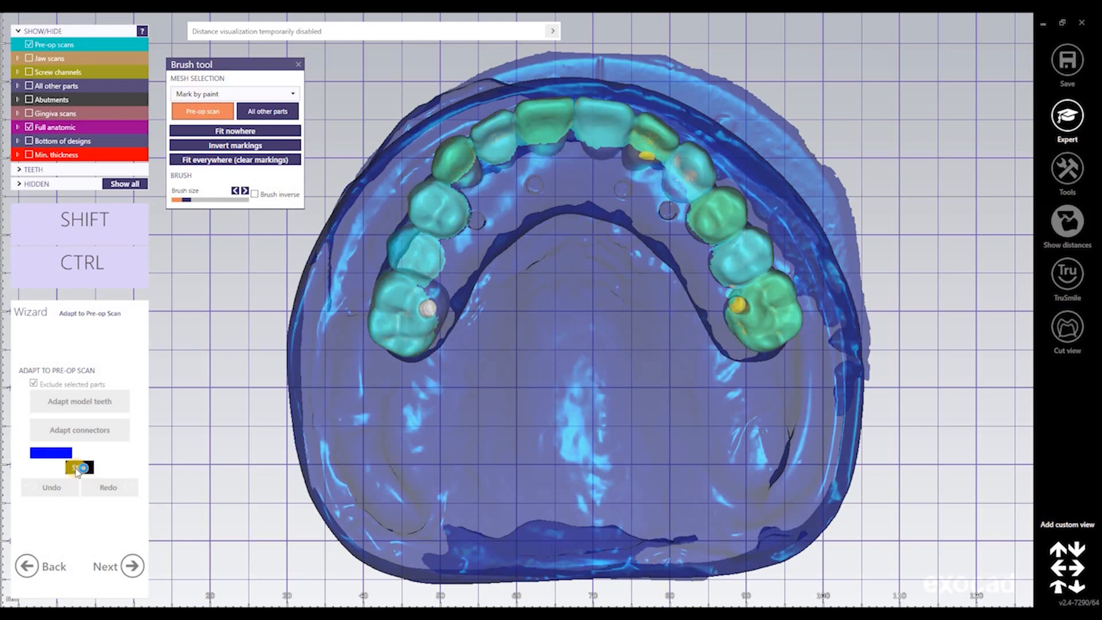
# End the adaptation and swap the pre-op scan for the jaw scan to check the teeth fit
pyautogui.click(78, 468)
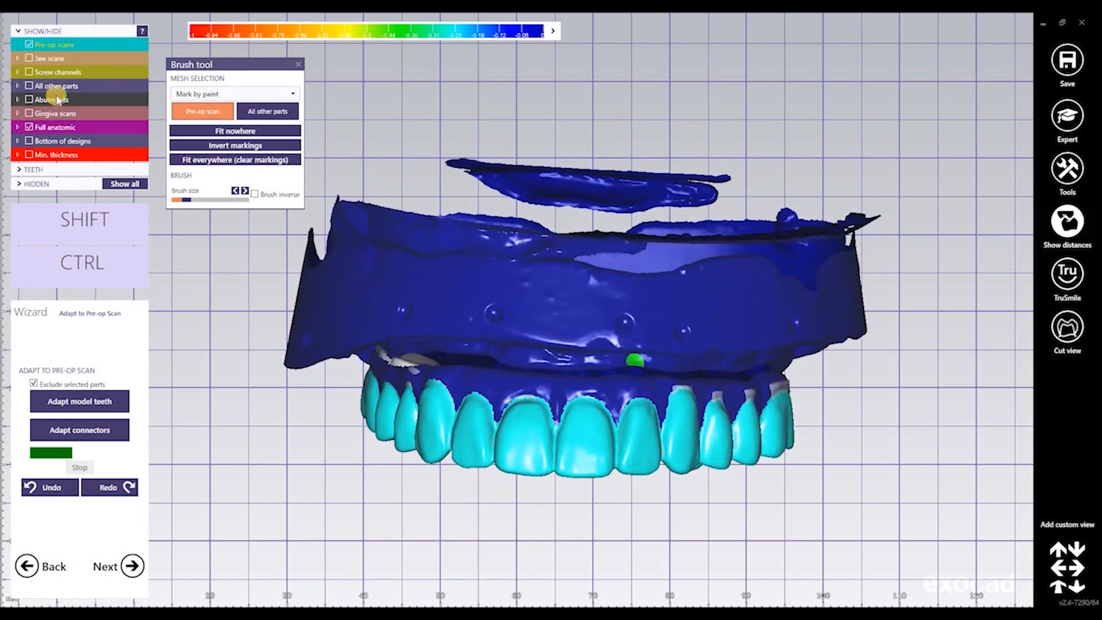
pyautogui.click(28, 44)
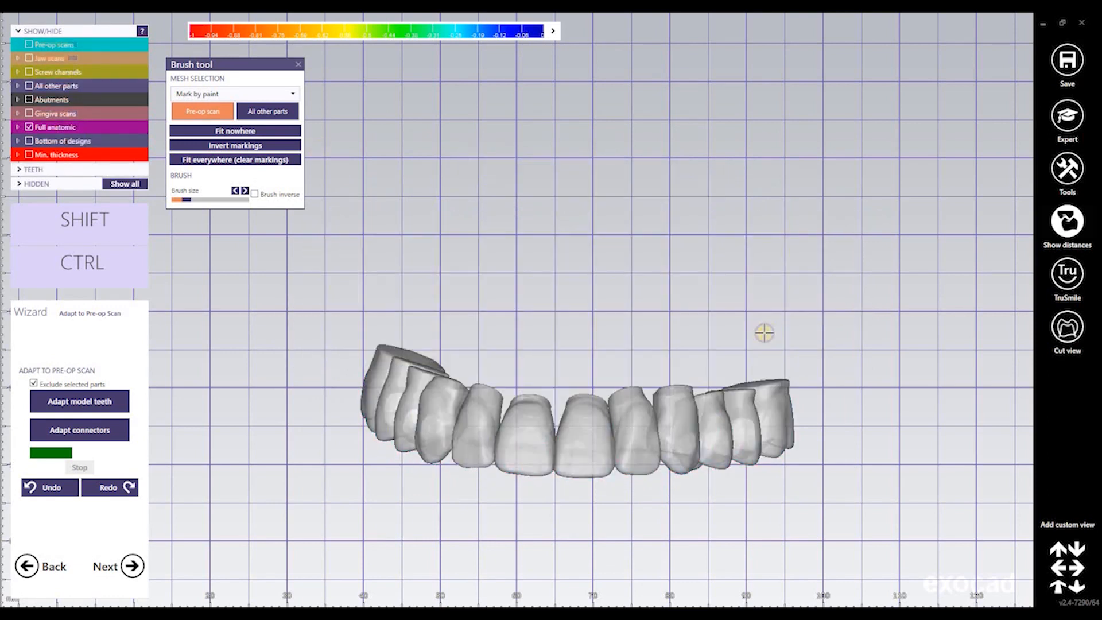
pyautogui.press('Down')
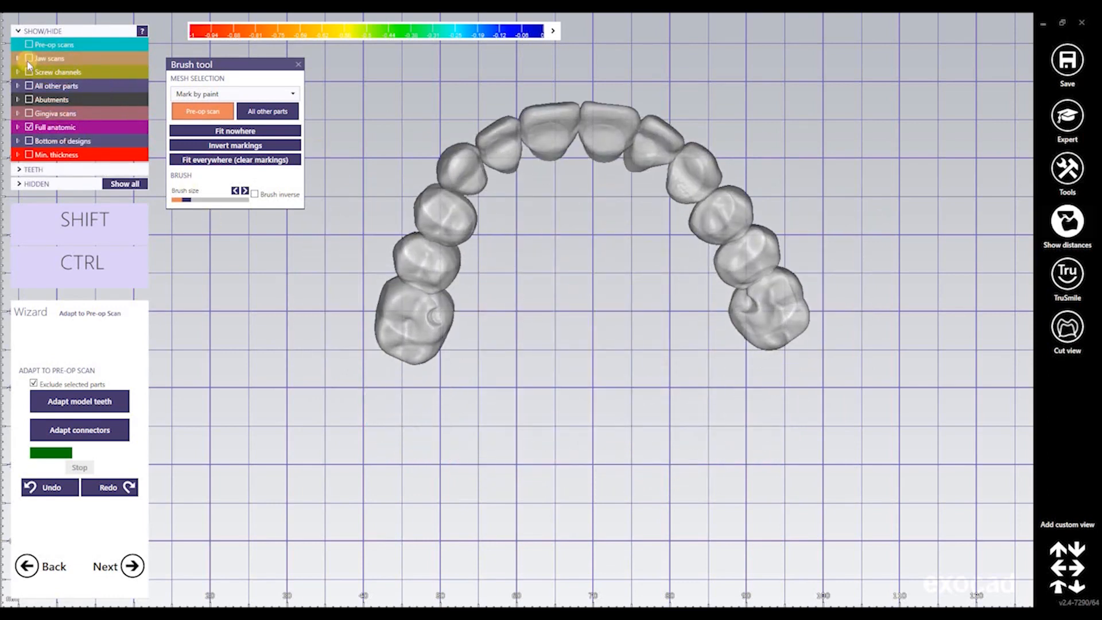
pyautogui.click(29, 58)
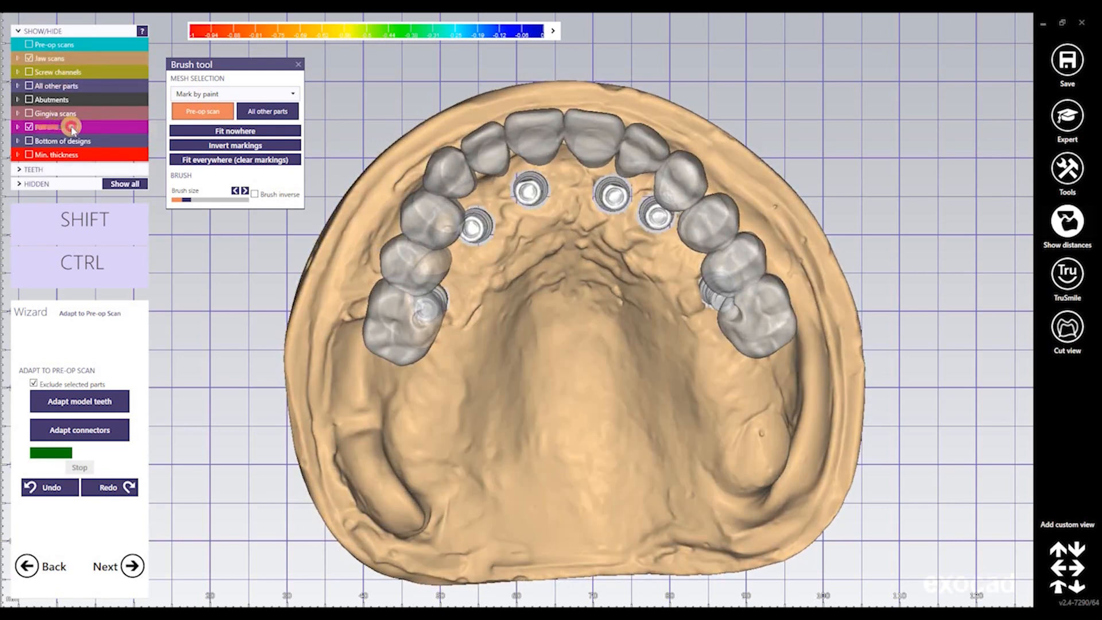
pyautogui.press('Up')
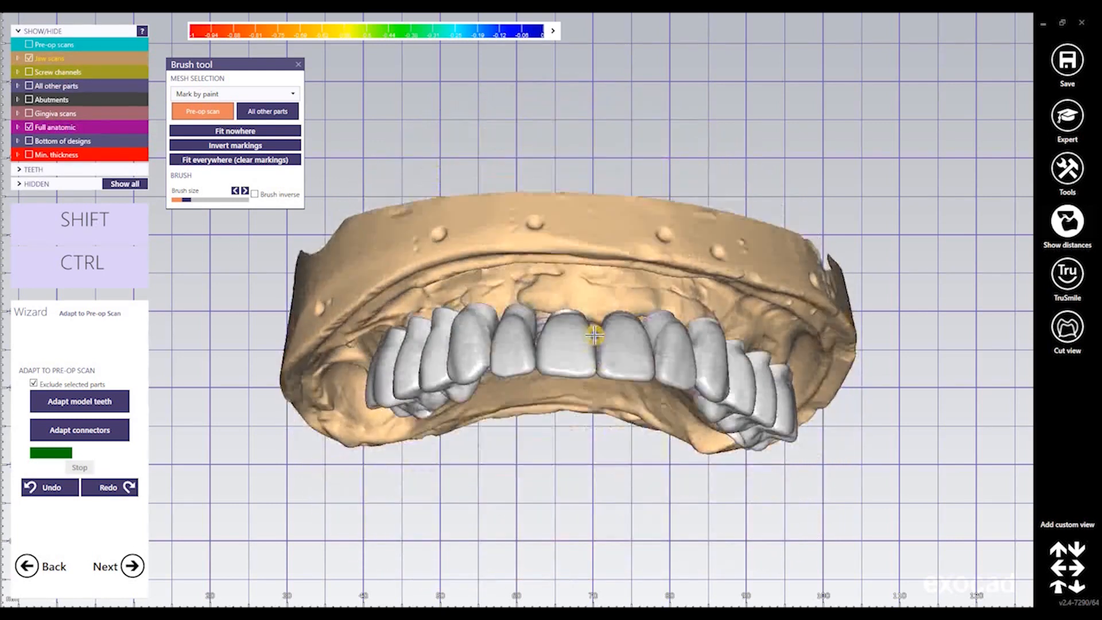
pyautogui.moveTo(596, 325); pyautogui.dragTo(594, 330, button='right')
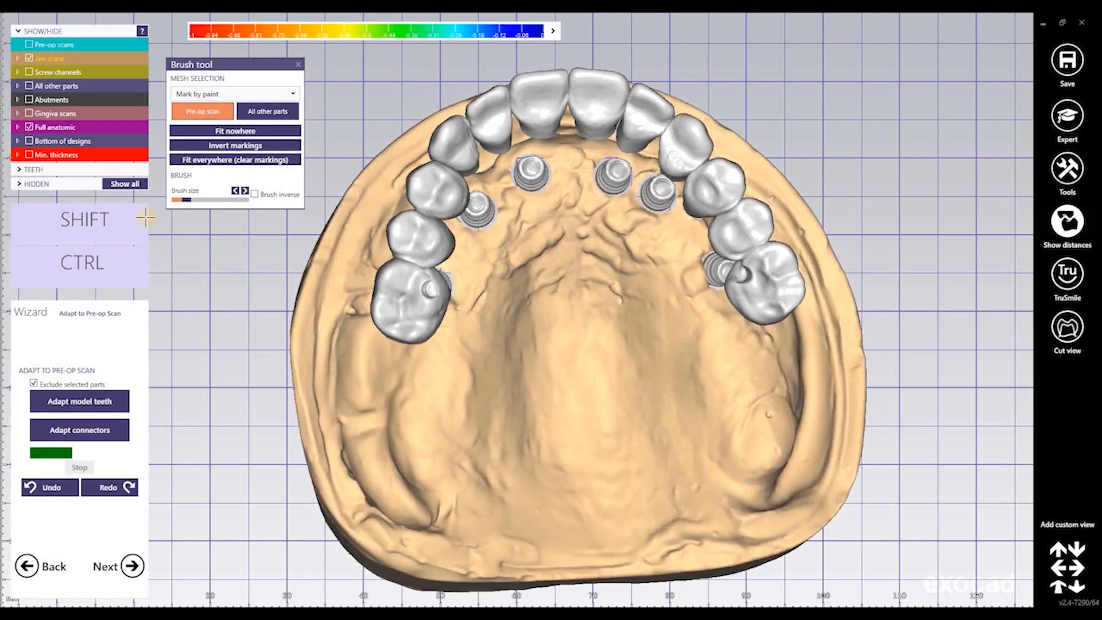
pyautogui.click(28, 44)
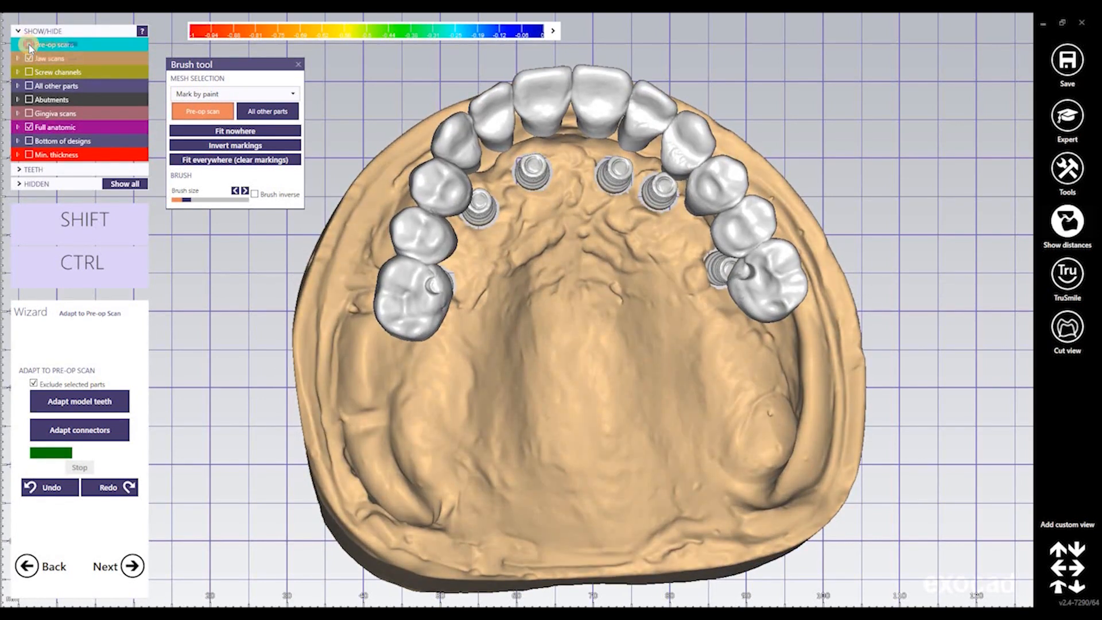
pyautogui.click(28, 44)
# Enter Free-Forming and zoom in on the anterior crowns over the pre-op scan
pyautogui.click(29, 45)
pyautogui.click(29, 45)
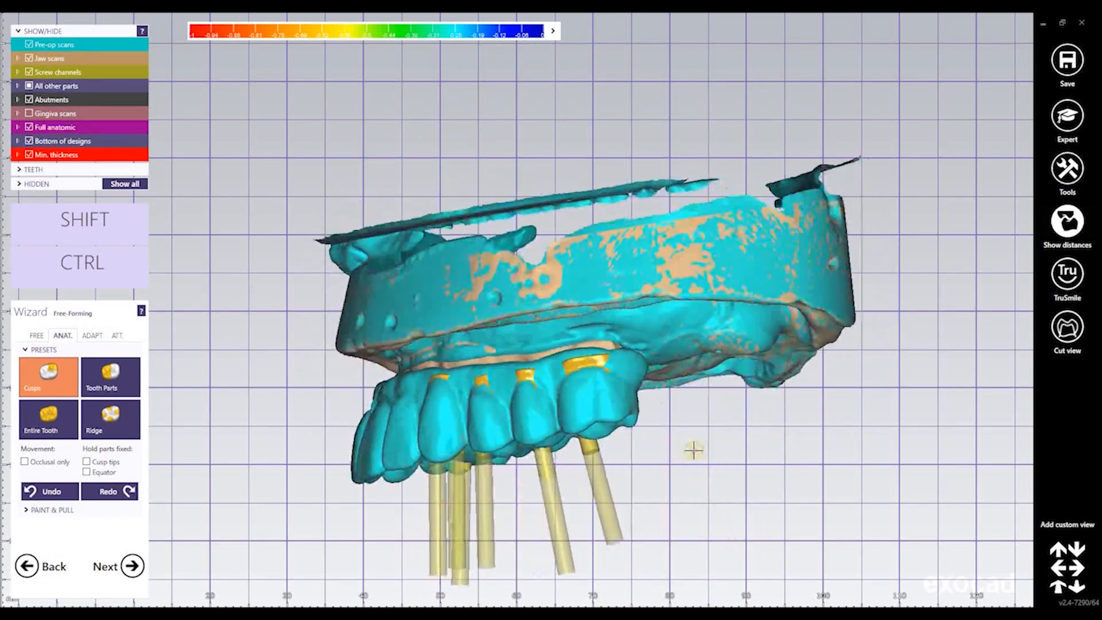
pyautogui.moveTo(748, 383); pyautogui.dragTo(726, 386, button='right')
pyautogui.scroll(6, 722, 385)
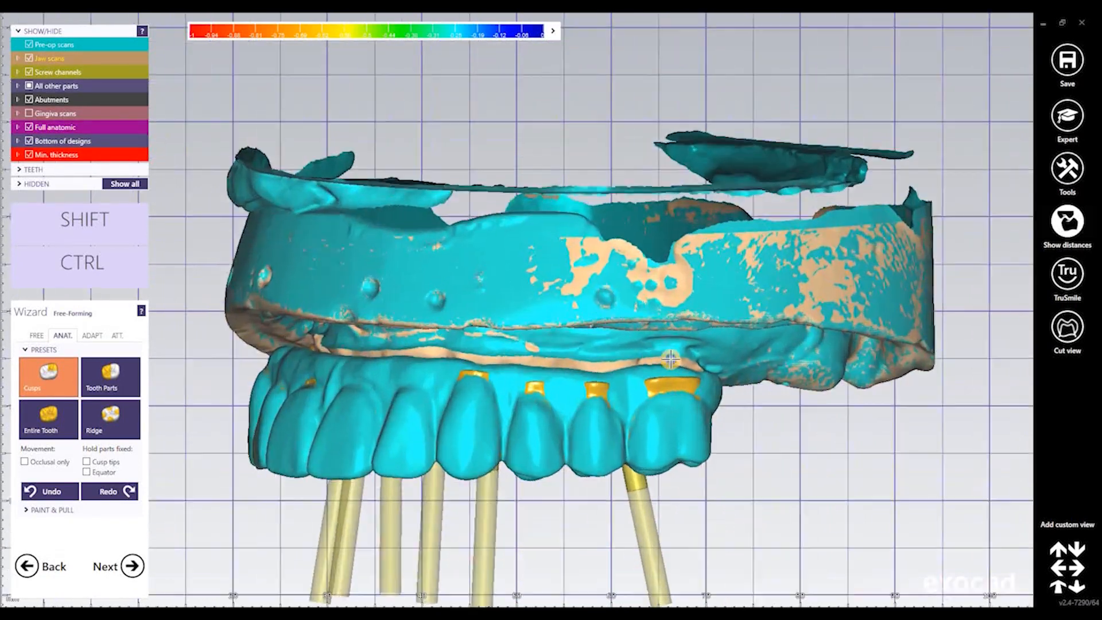
pyautogui.moveTo(479, 249); pyautogui.dragTo(477, 231, button='right')
pyautogui.moveTo(477, 231); pyautogui.dragTo(485, 201, button='middle')
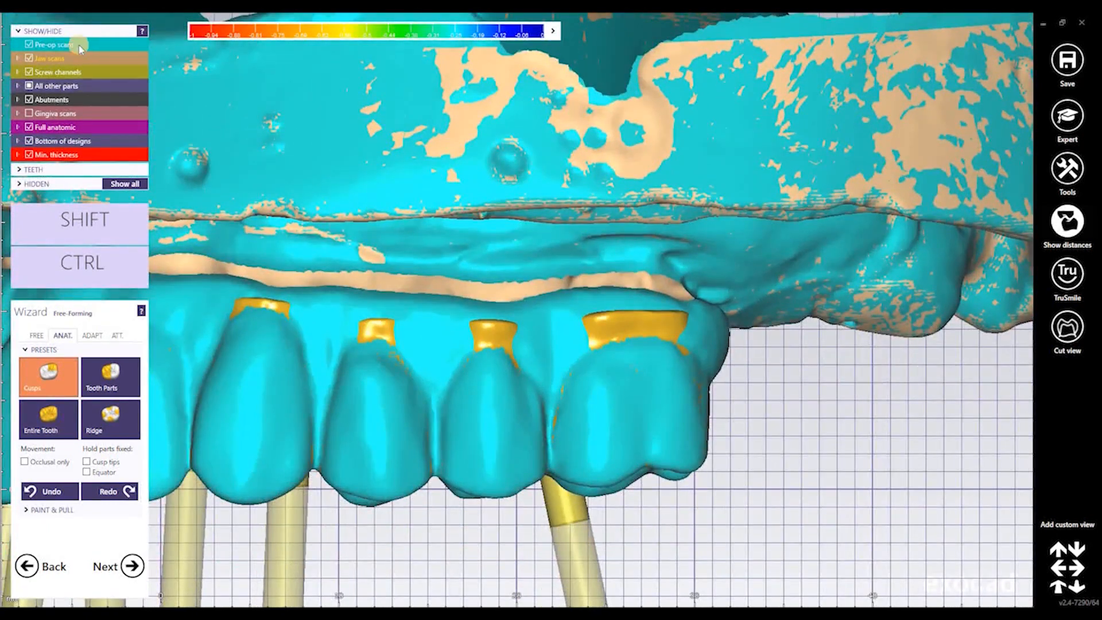
pyautogui.scroll(-7, 42, 45)
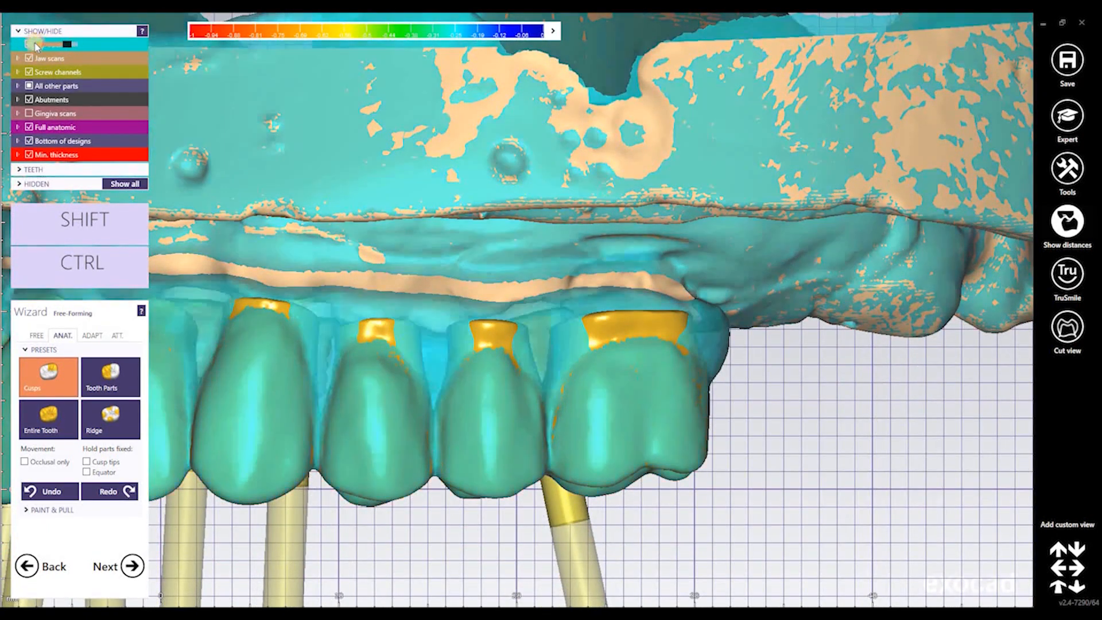
pyautogui.scroll(6, 761, 234)
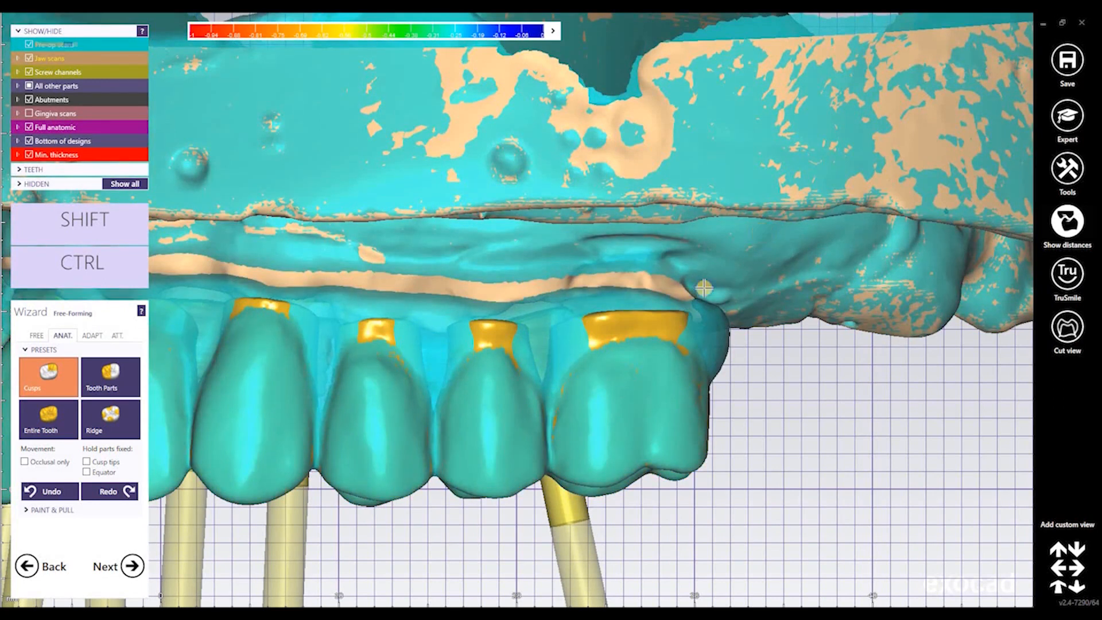
pyautogui.moveTo(704, 287); pyautogui.dragTo(675, 348, button='right')
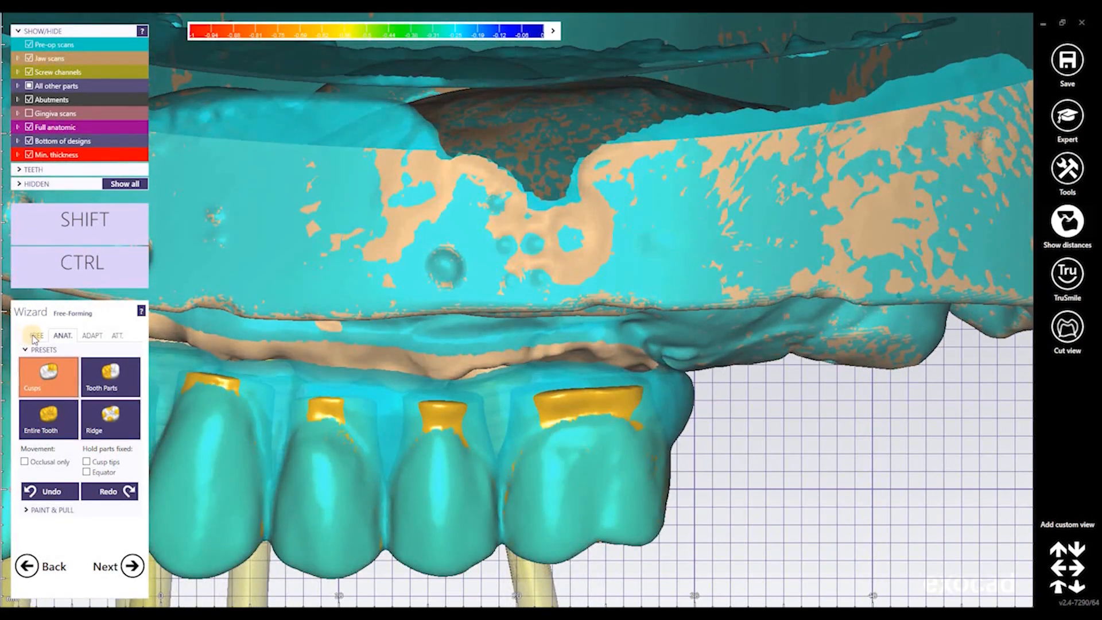
# Choose the Smooth/Flatten sculpting brush and smooth thin spots on the first two crowns
pyautogui.click(37, 336)
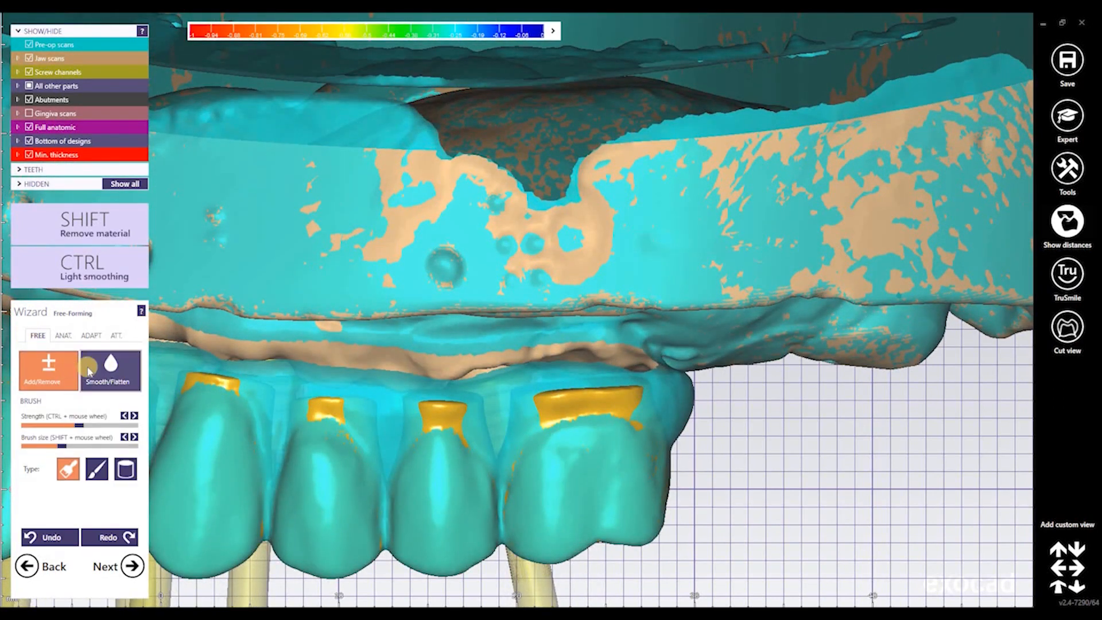
pyautogui.click(101, 371)
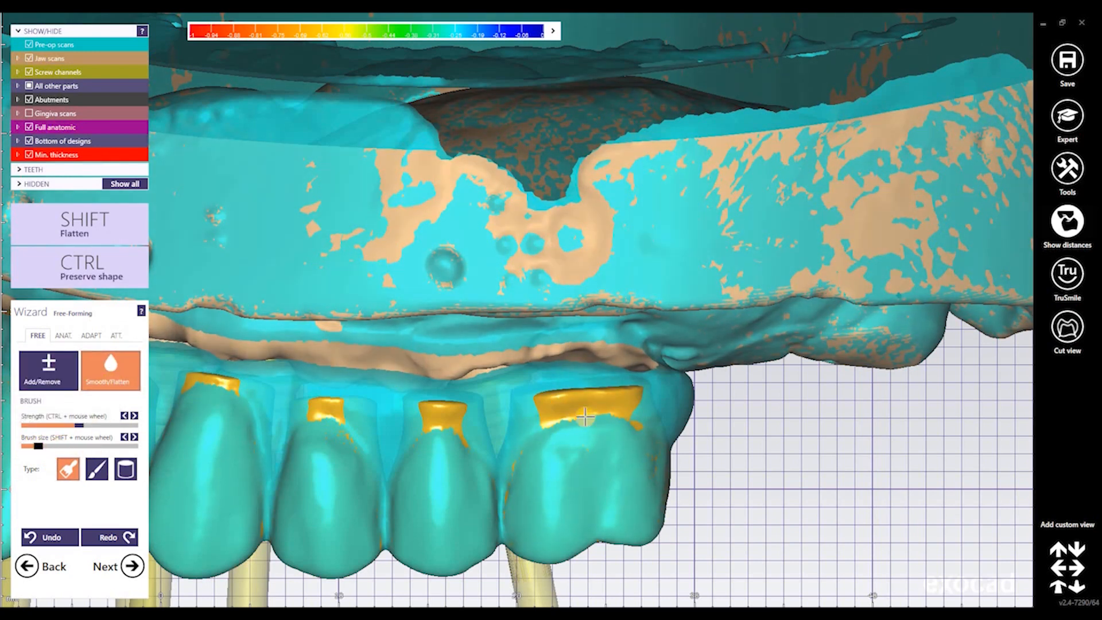
pyautogui.keyDown('shift'); pyautogui.scroll(-2, 615, 398); pyautogui.keyUp('shift')
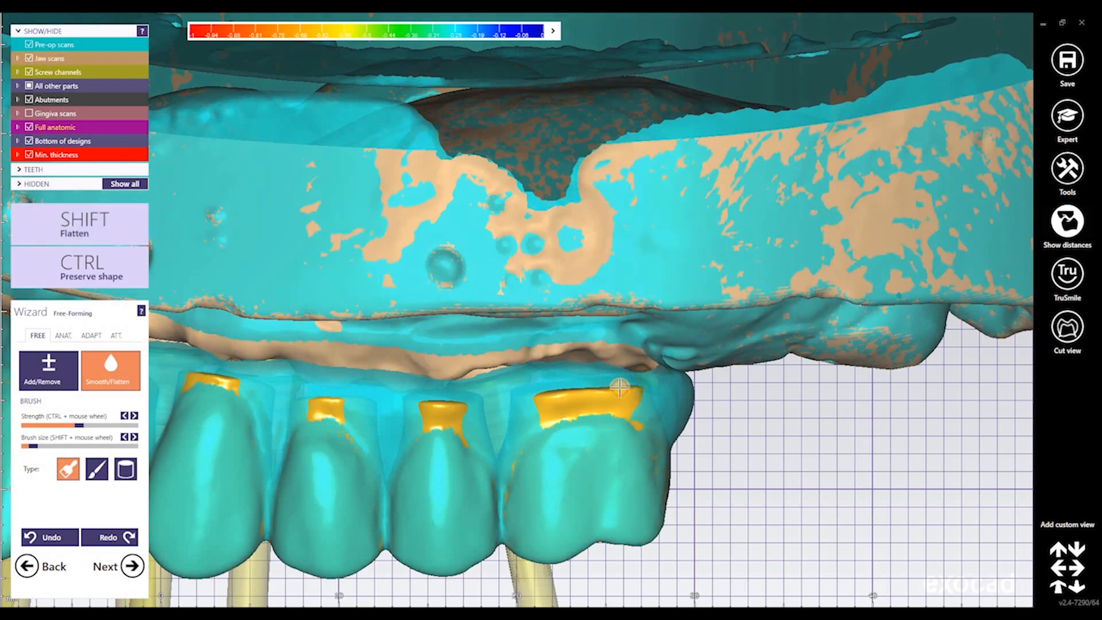
pyautogui.keyDown('shift'); pyautogui.moveTo(630, 389); pyautogui.dragTo(598, 387); pyautogui.keyUp('shift')
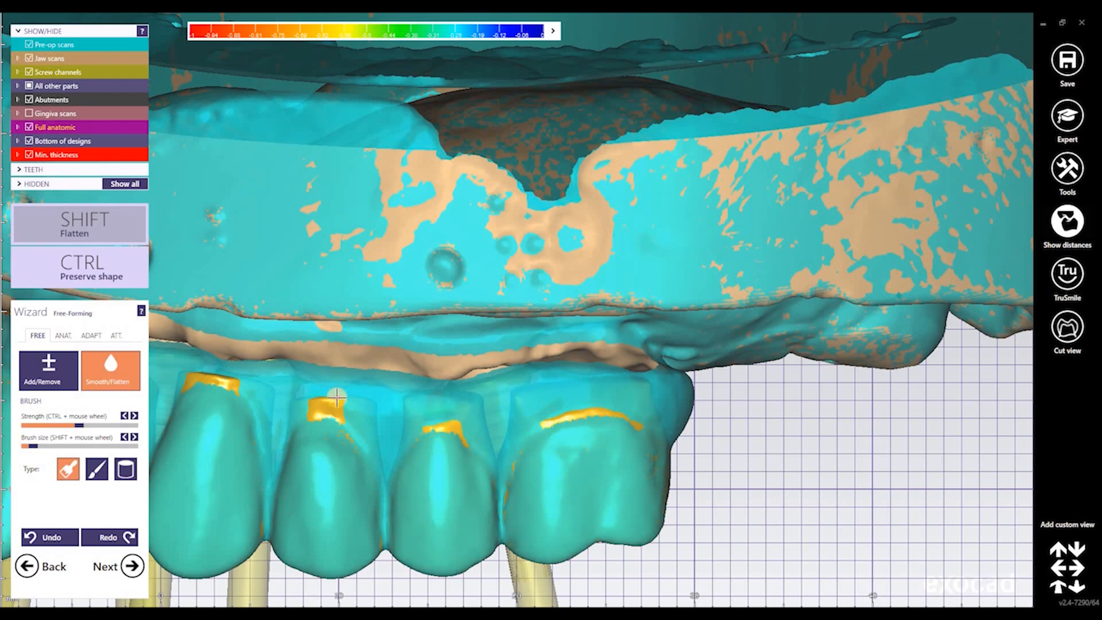
pyautogui.keyDown('shift'); pyautogui.moveTo(337, 396); pyautogui.dragTo(318, 397); pyautogui.keyUp('shift')
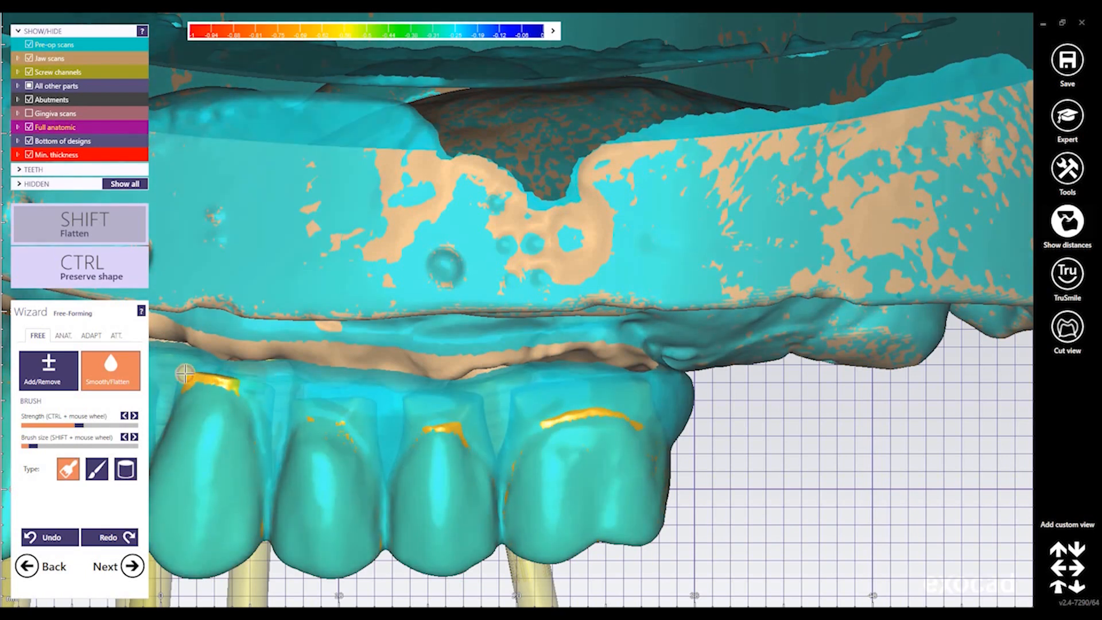
# Smooth and flatten the bridge over the abutment spots, then hide the pre-op scan
pyautogui.moveTo(482, 291); pyautogui.dragTo(579, 365, button='right')
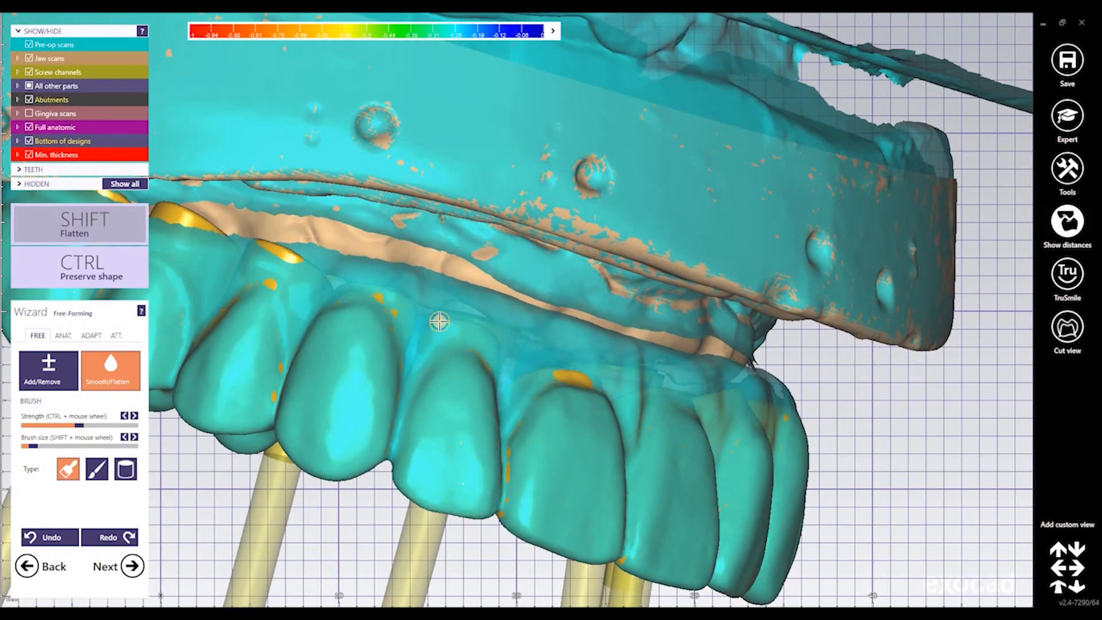
pyautogui.moveTo(282, 261); pyautogui.dragTo(347, 292, button='right')
pyautogui.moveTo(334, 287)
pyautogui.keyDown('shift'); pyautogui.mouseDown()
pyautogui.moveTo(367, 295)
pyautogui.moveTo(332, 288)
pyautogui.mouseUp(); pyautogui.keyUp('shift')
pyautogui.moveTo(234, 257)
pyautogui.keyDown('shift'); pyautogui.mouseDown()
pyautogui.moveTo(258, 262)
pyautogui.moveTo(225, 251)
pyautogui.moveTo(254, 266)
pyautogui.mouseUp(); pyautogui.keyUp('shift')
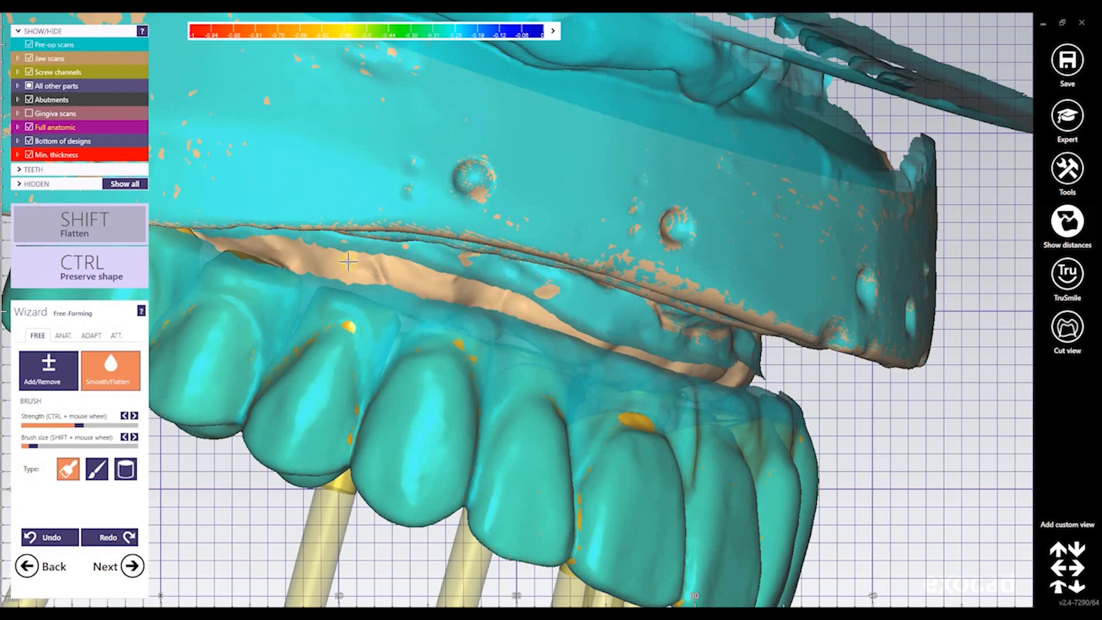
pyautogui.moveTo(348, 262); pyautogui.dragTo(248, 226, button='right')
pyautogui.press('shift')
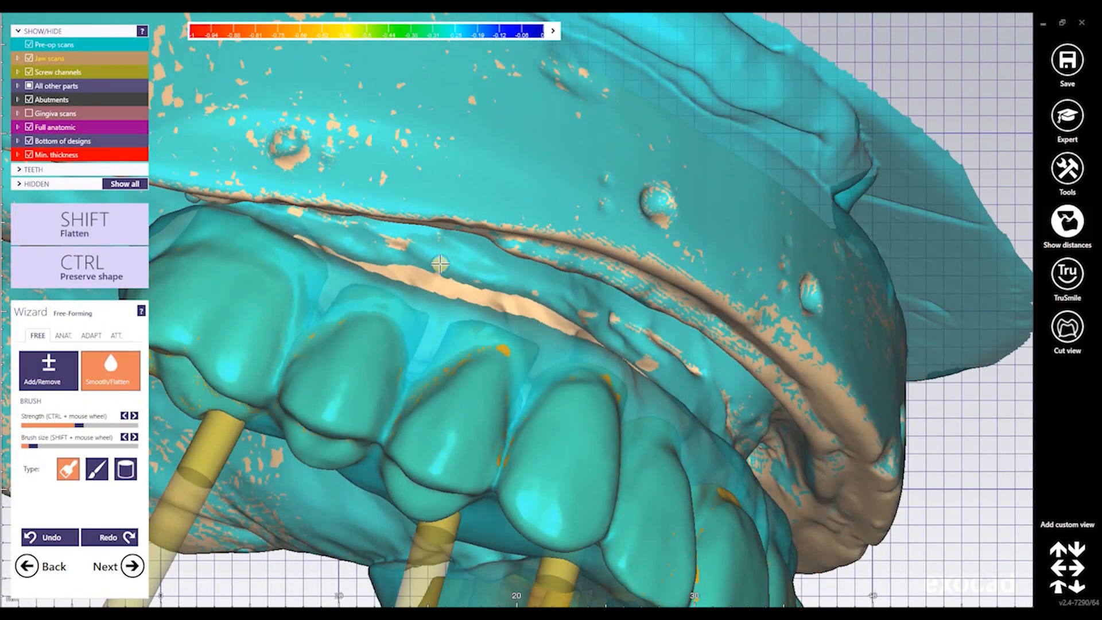
pyautogui.moveTo(441, 261); pyautogui.dragTo(825, 474, button='right')
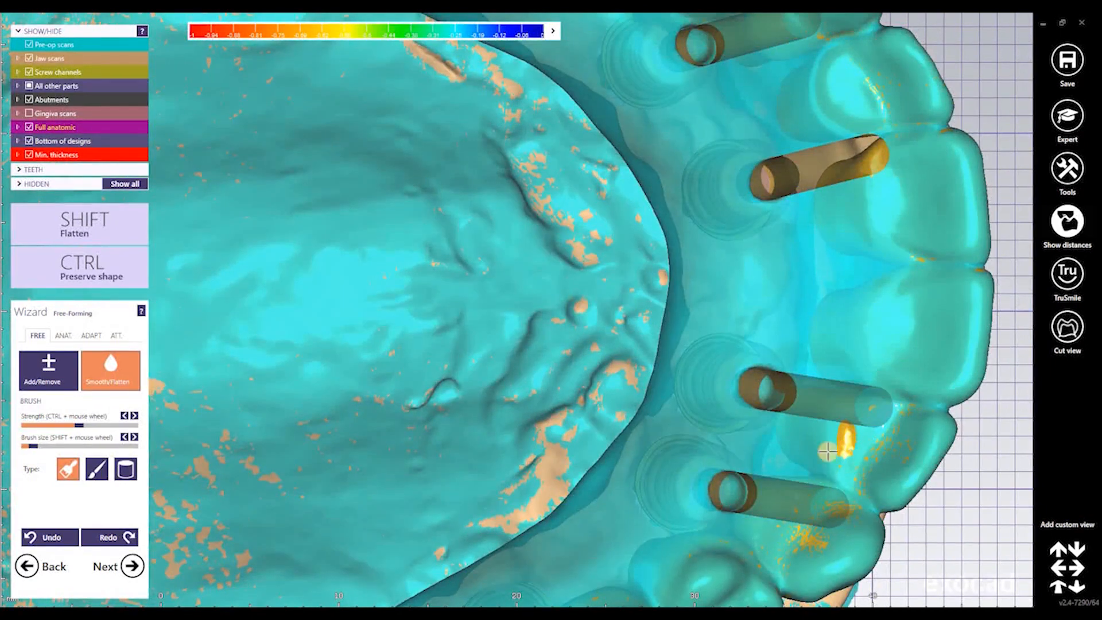
pyautogui.press('shift')
pyautogui.moveTo(681, 442); pyautogui.dragTo(580, 454, button='right')
pyautogui.moveTo(146, 146); pyautogui.dragTo(76, 57, button='right')
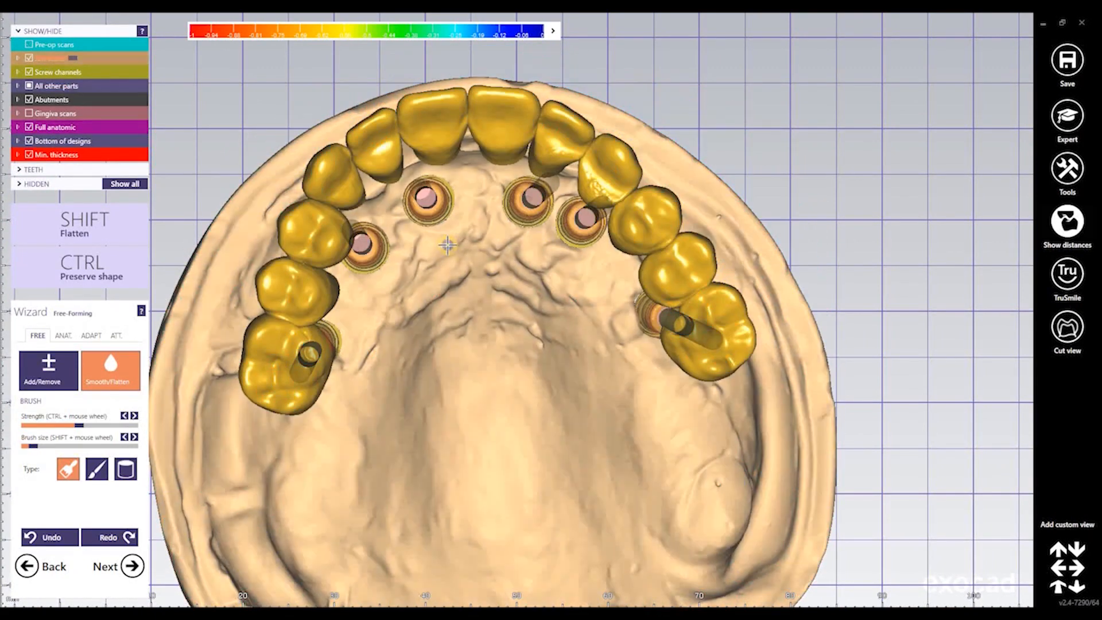
pyautogui.moveTo(448, 245); pyautogui.dragTo(145, 554, button='right')
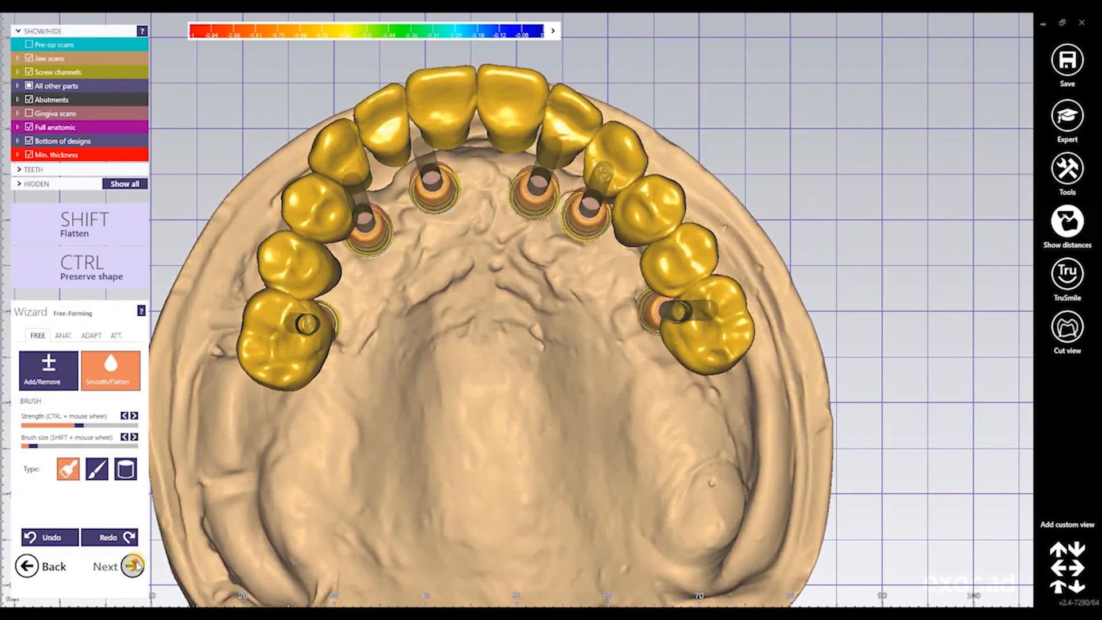
# Advance to Virtual Waxup Bottom, review Bottom Properties, and calculate the waxup bottom
pyautogui.click(132, 566)
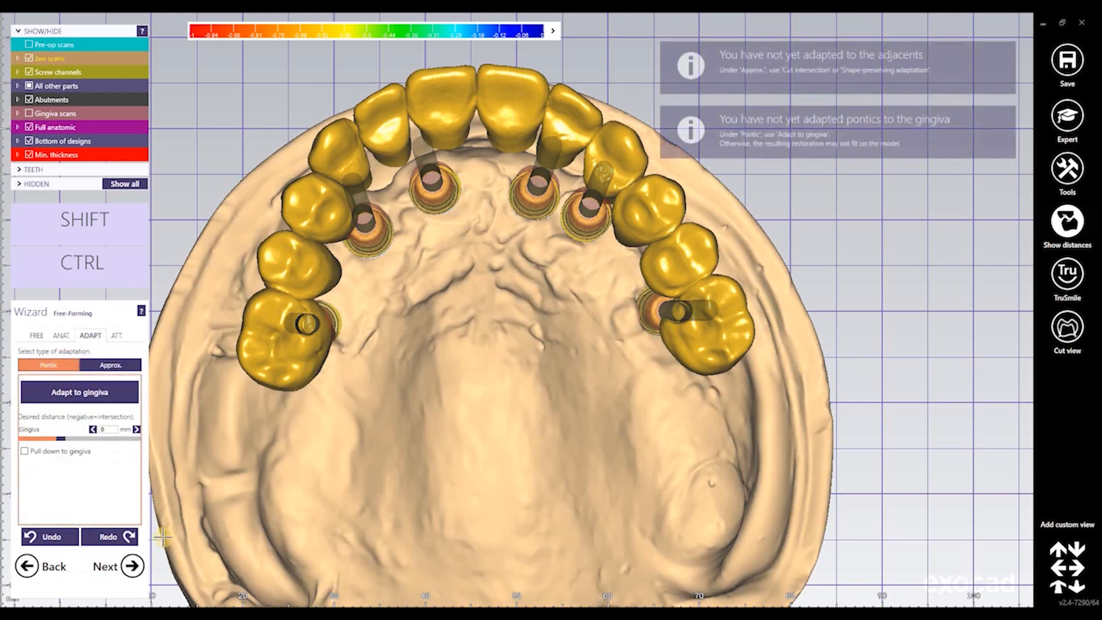
pyautogui.click(132, 565)
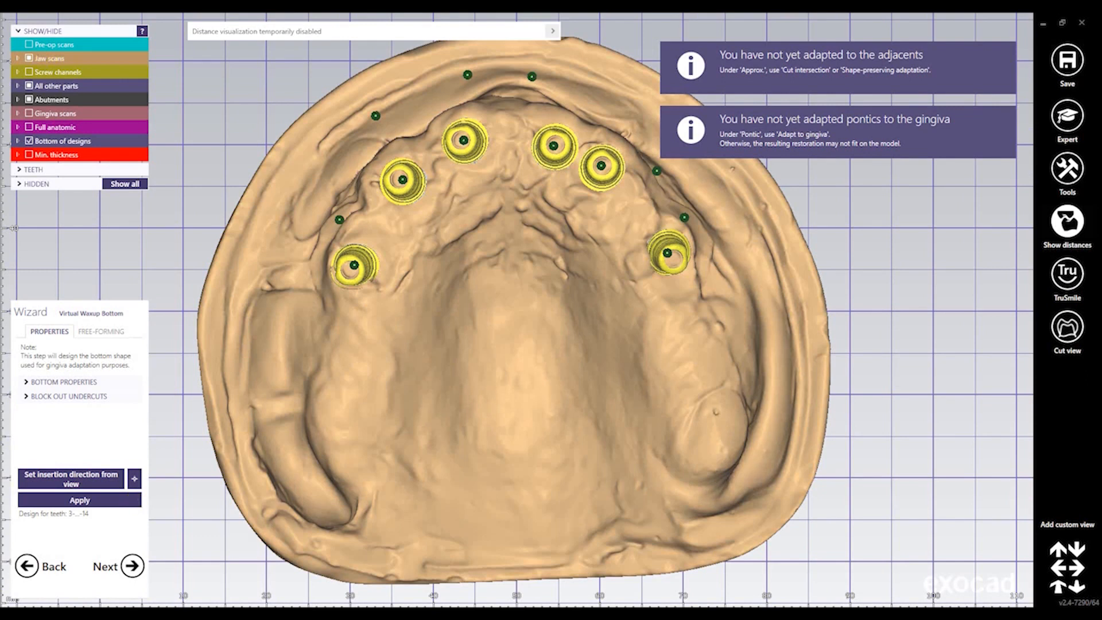
pyautogui.click(27, 383)
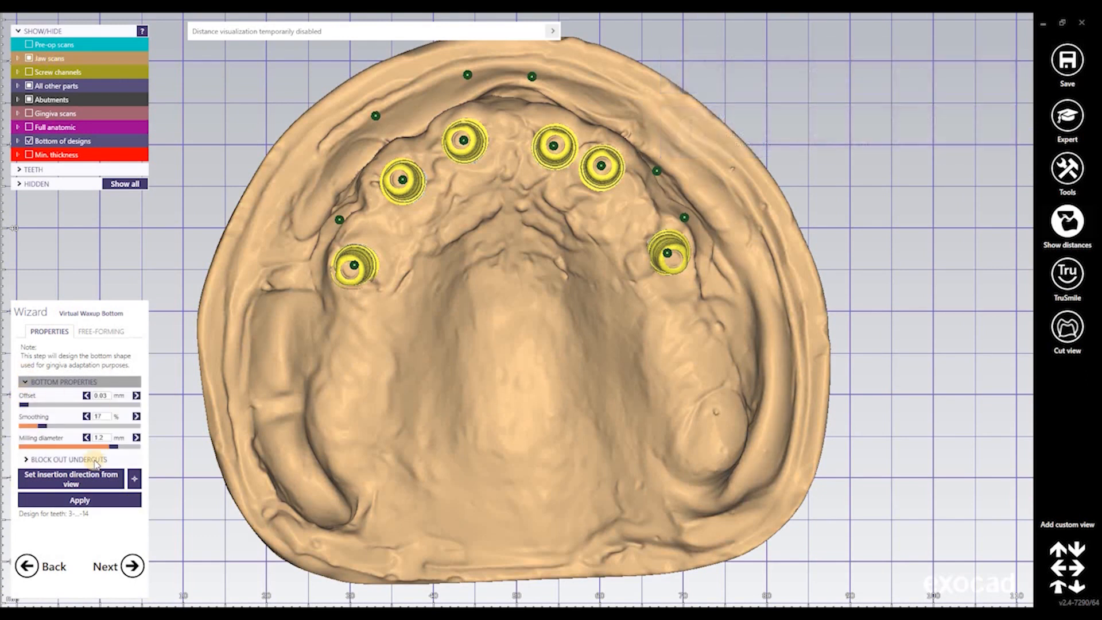
pyautogui.click(25, 383)
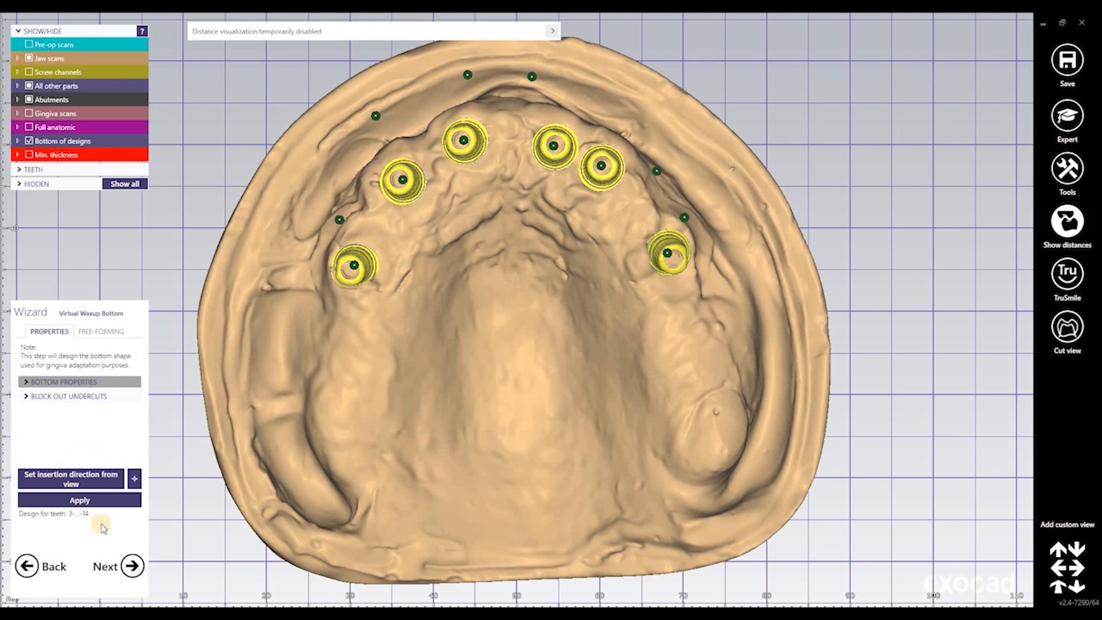
pyautogui.click(132, 567)
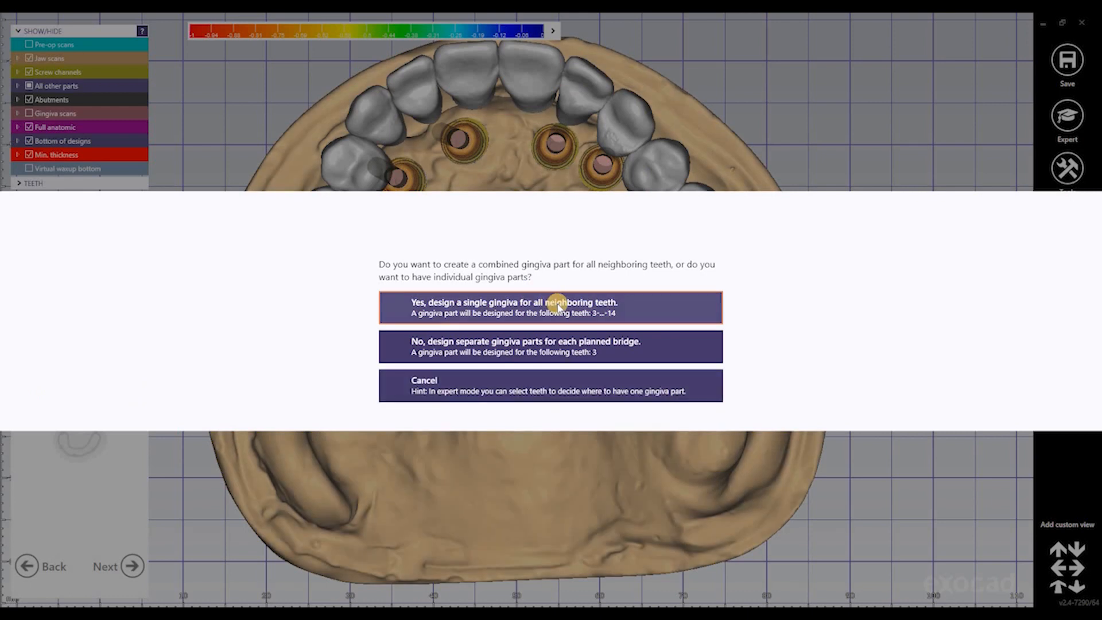
# Choose one combined gingiva for teeth 3–14 and show the abutments on the jaw
pyautogui.click(557, 303)
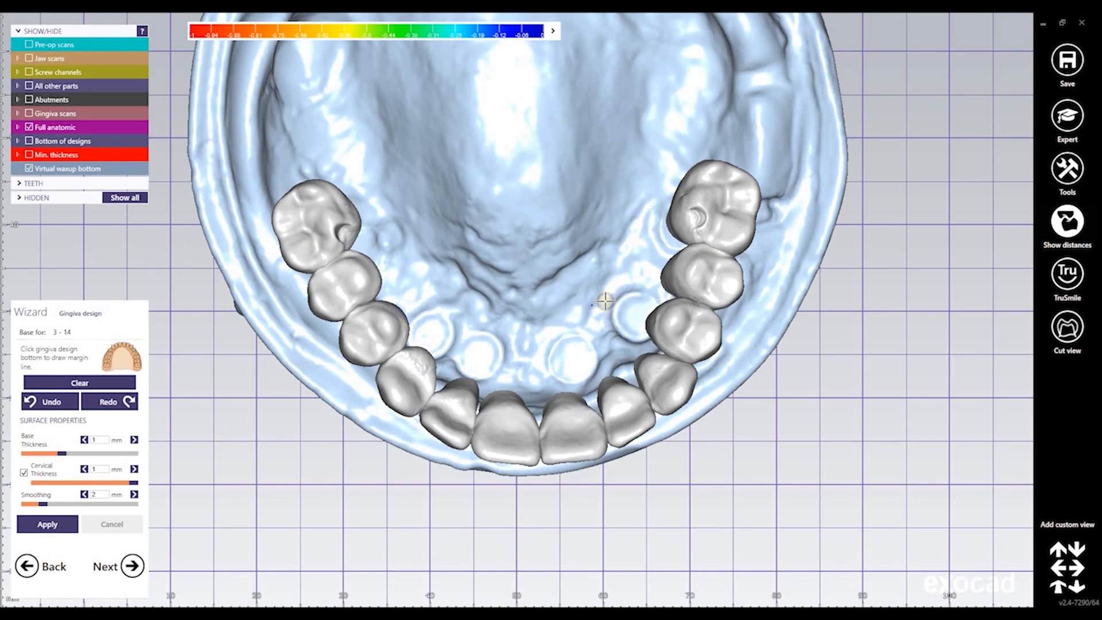
pyautogui.moveTo(605, 301); pyautogui.dragTo(594, 334, button='right')
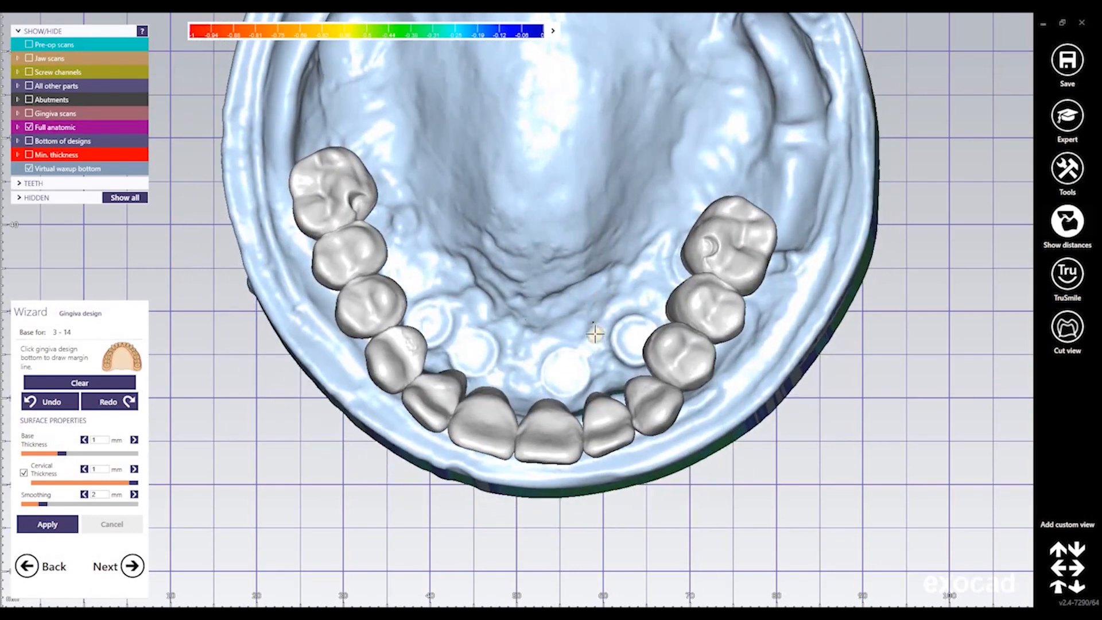
pyautogui.moveTo(575, 276); pyautogui.dragTo(587, 328, button='middle')
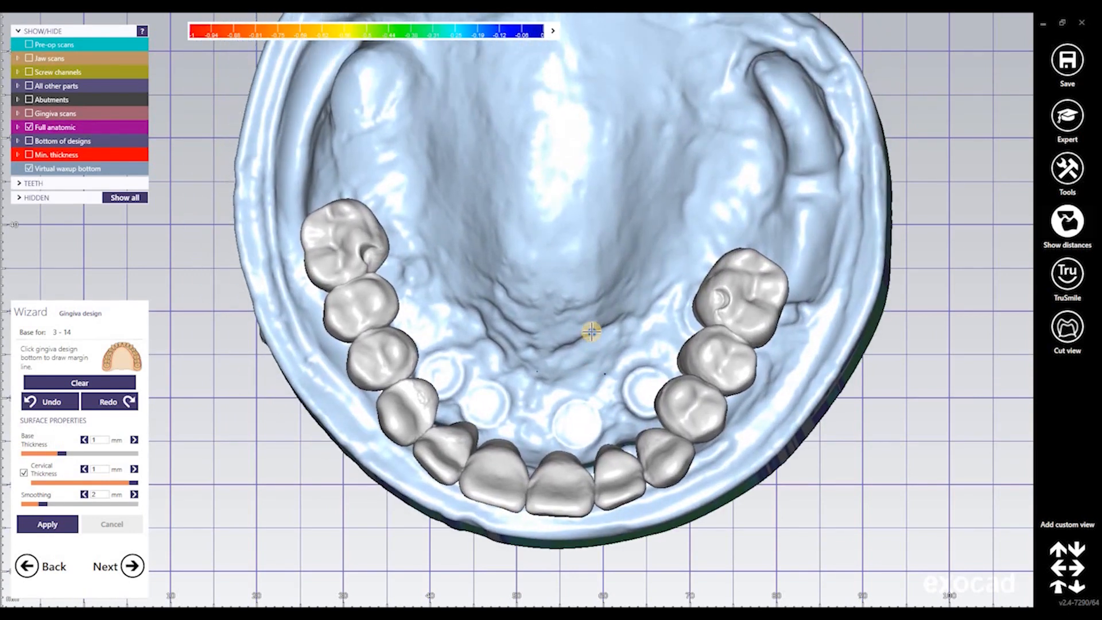
pyautogui.moveTo(624, 350); pyautogui.dragTo(626, 357, button='right')
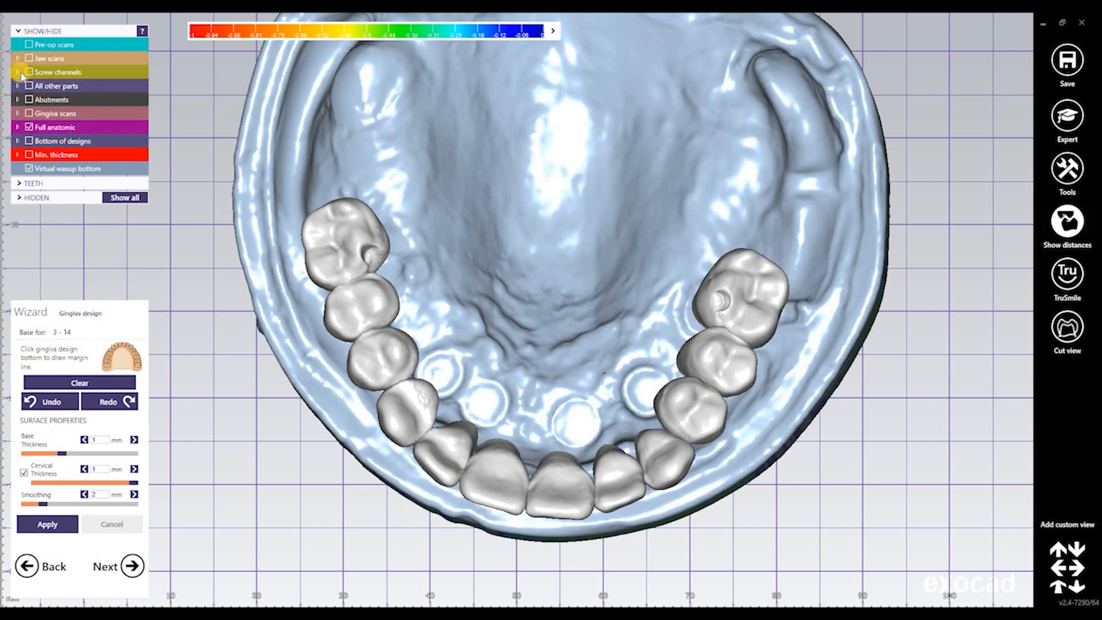
pyautogui.click(28, 99)
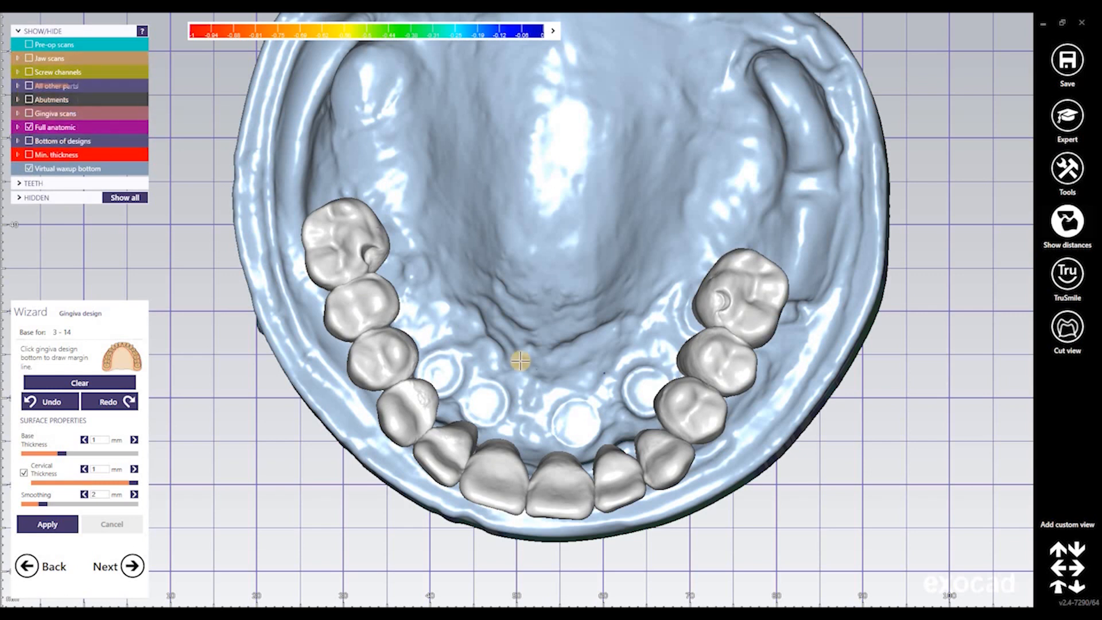
pyautogui.moveTo(521, 365); pyautogui.dragTo(744, 264, button='right')
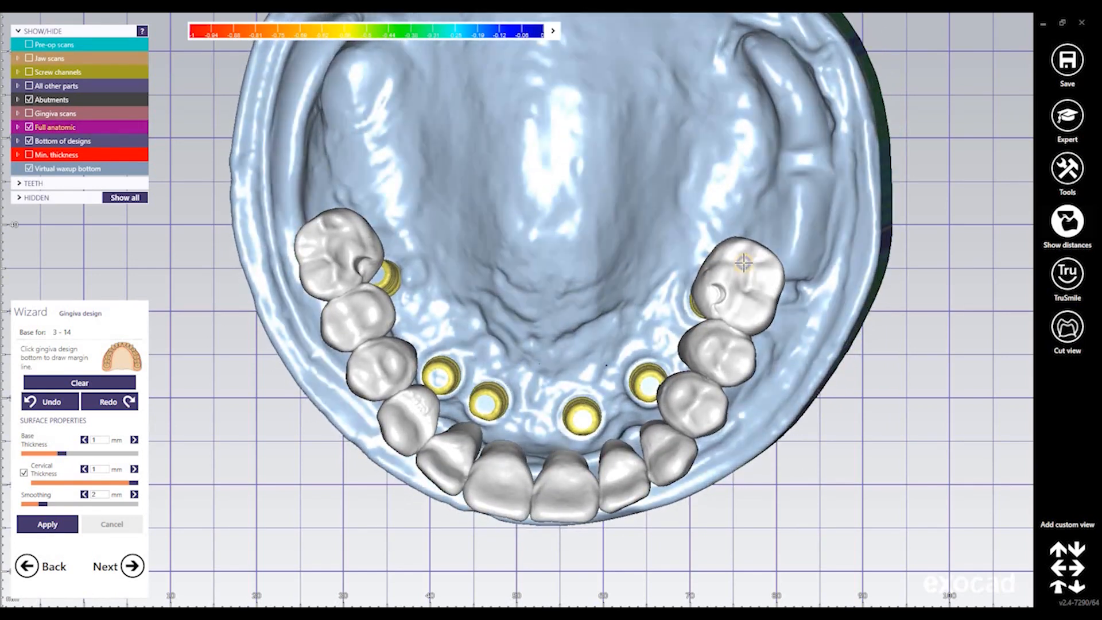
# Place margin line points along the palatal side from the right molar to the left
pyautogui.moveTo(735, 226); pyautogui.dragTo(733, 232, button='right')
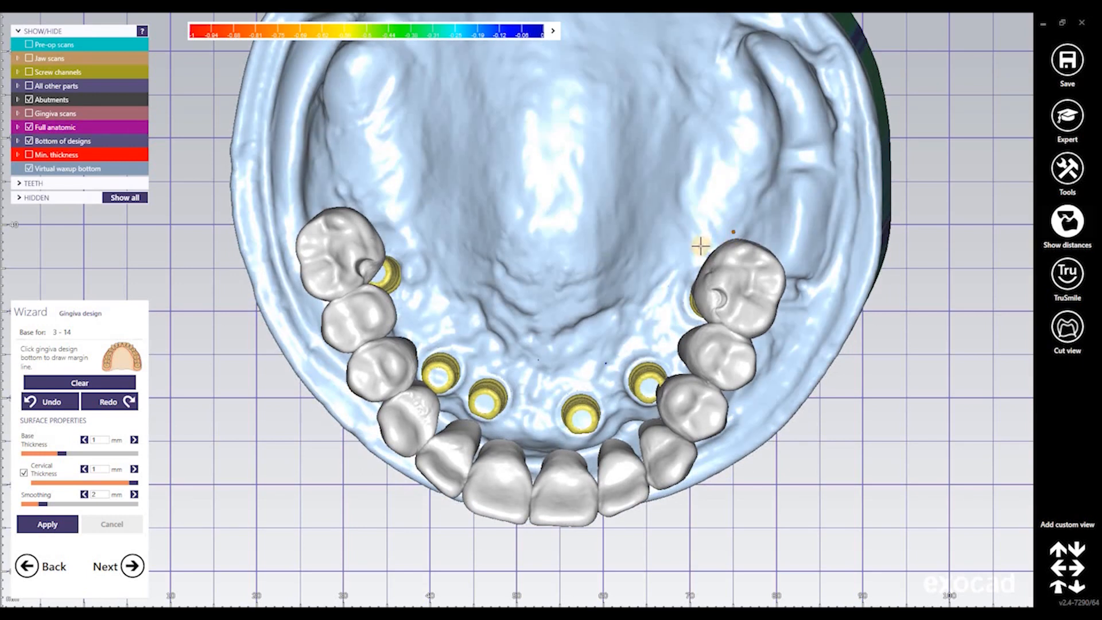
pyautogui.click(677, 300)
pyautogui.click(647, 347)
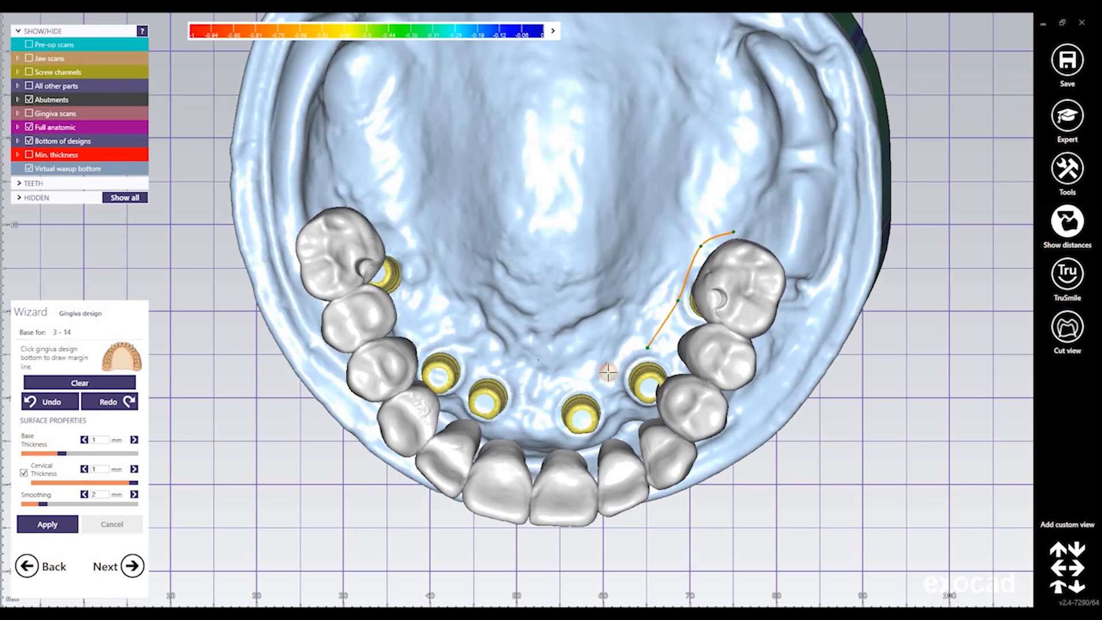
pyautogui.click(558, 388)
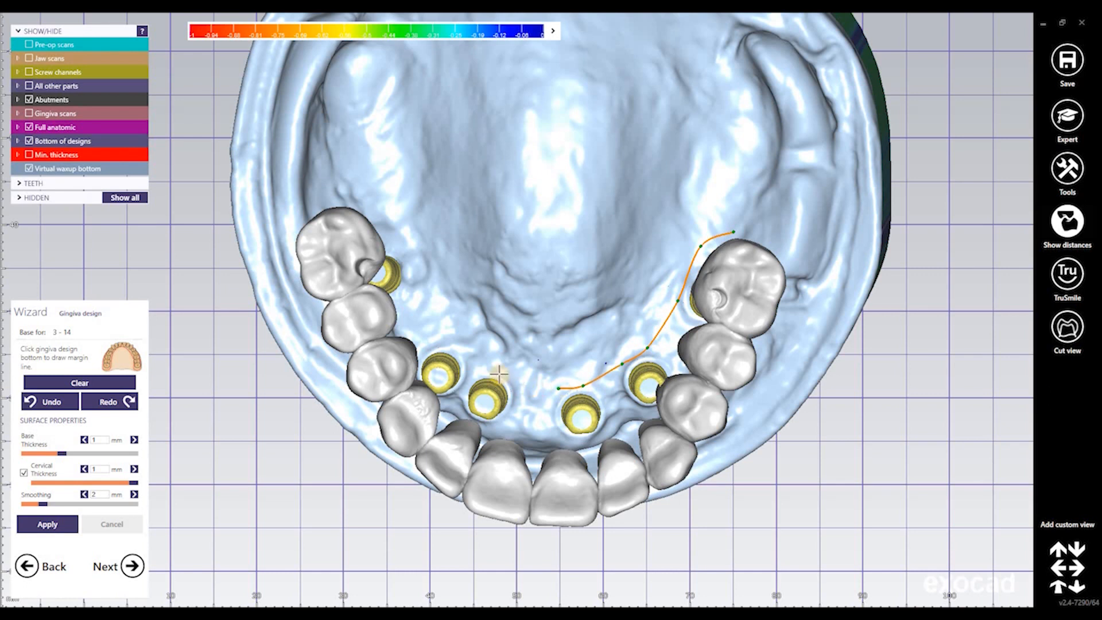
pyautogui.click(454, 345)
pyautogui.click(414, 286)
pyautogui.click(403, 258)
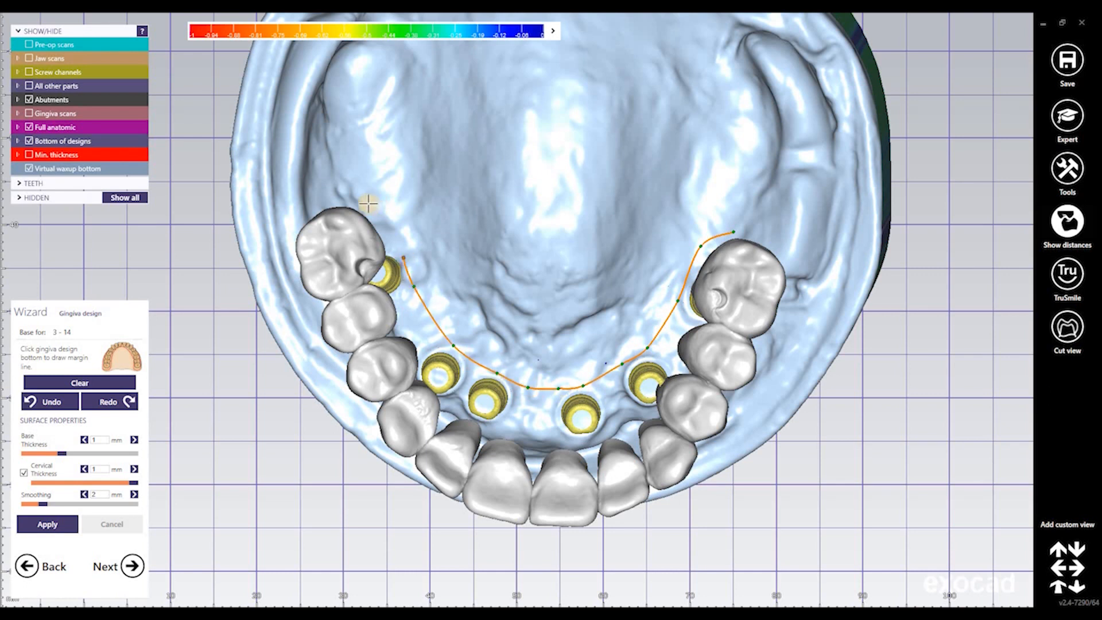
# Continue the margin line along the left and front gum and close it
pyautogui.moveTo(362, 198); pyautogui.dragTo(349, 302, button='right')
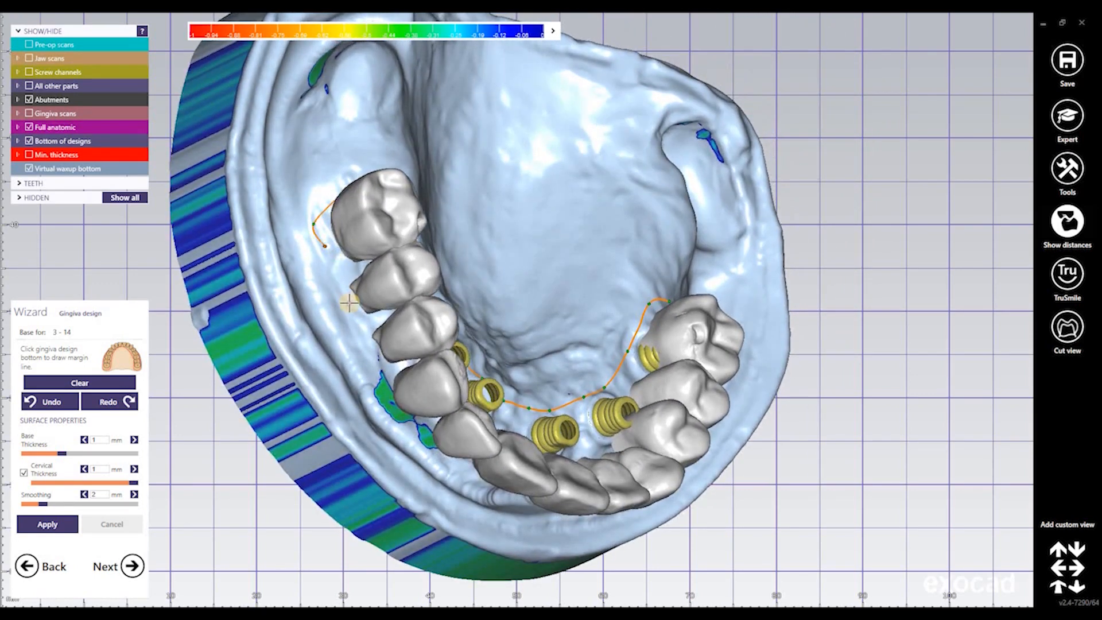
pyautogui.click(375, 366)
pyautogui.moveTo(396, 390); pyautogui.dragTo(478, 441, button='right')
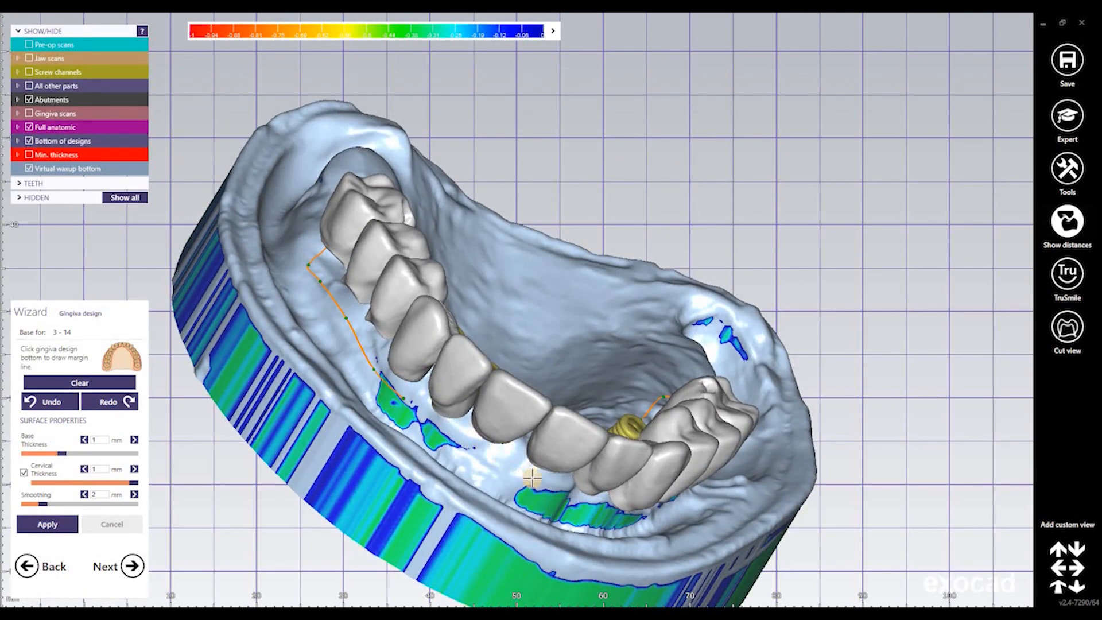
pyautogui.click(482, 450)
pyautogui.moveTo(580, 497); pyautogui.dragTo(617, 479, button='right')
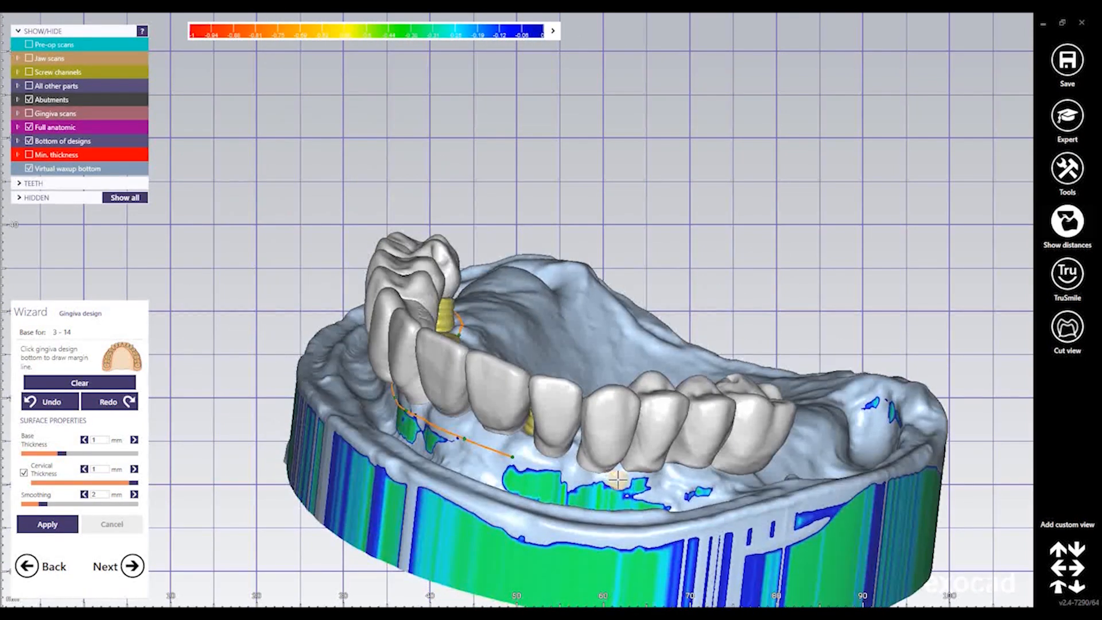
pyautogui.click(620, 479)
pyautogui.moveTo(702, 480)
pyautogui.mouseDown(button='right')
pyautogui.moveTo(699, 452)
pyautogui.moveTo(705, 478)
pyautogui.mouseUp(button='right')
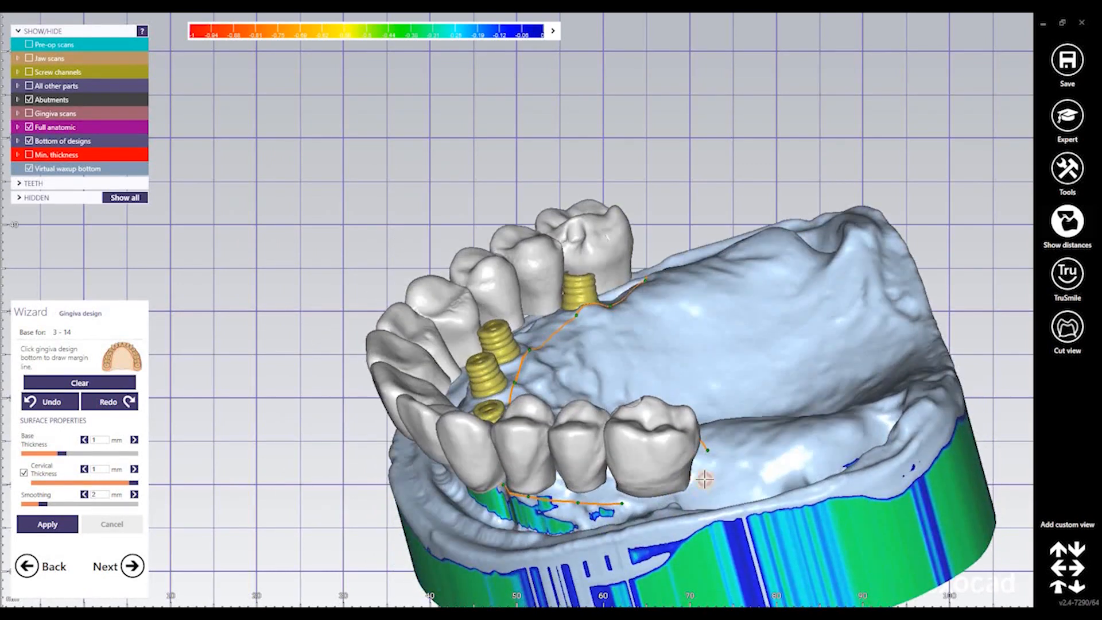
pyautogui.click(710, 436)
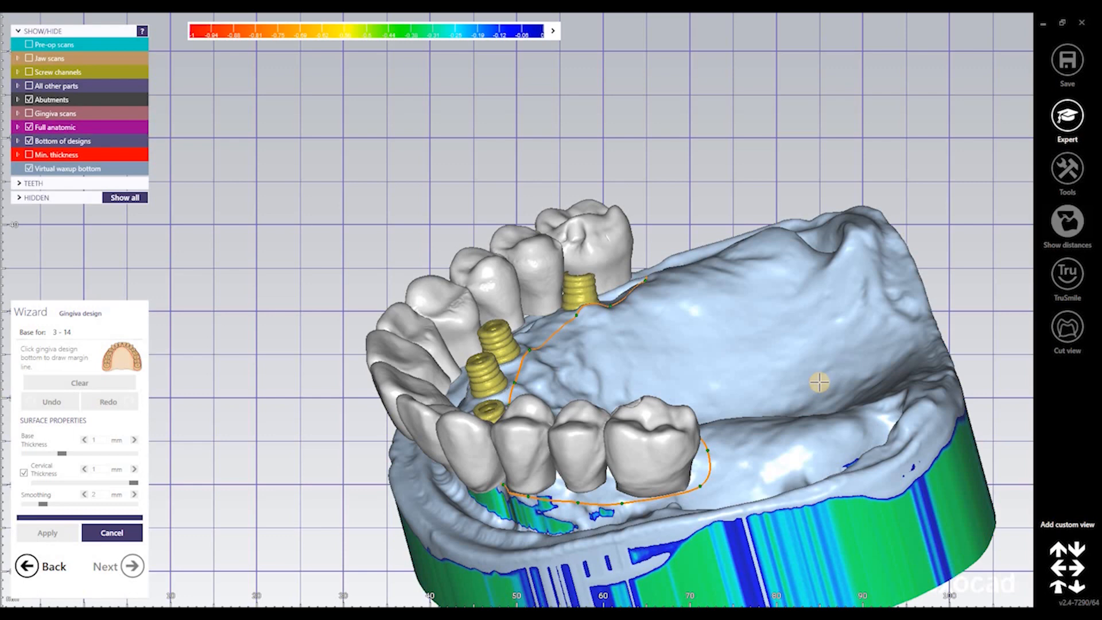
# Hide Full anatomic and Gingiva design parts to expose the gingiva margin line
pyautogui.moveTo(792, 389); pyautogui.dragTo(790, 390, button='right')
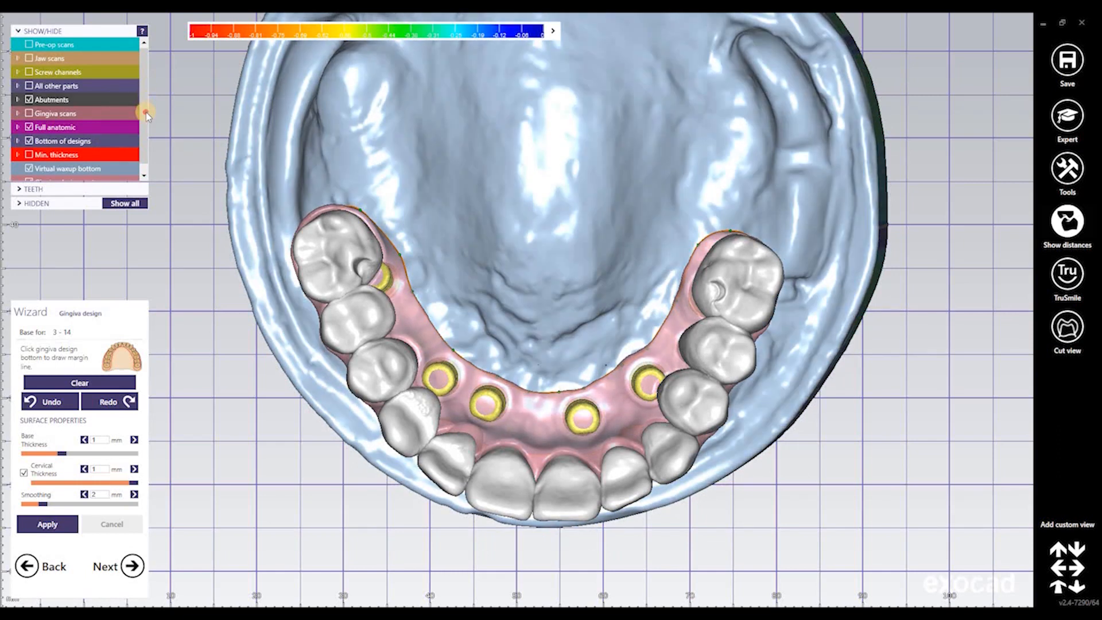
pyautogui.moveTo(146, 112); pyautogui.dragTo(143, 120)
pyautogui.click(30, 119)
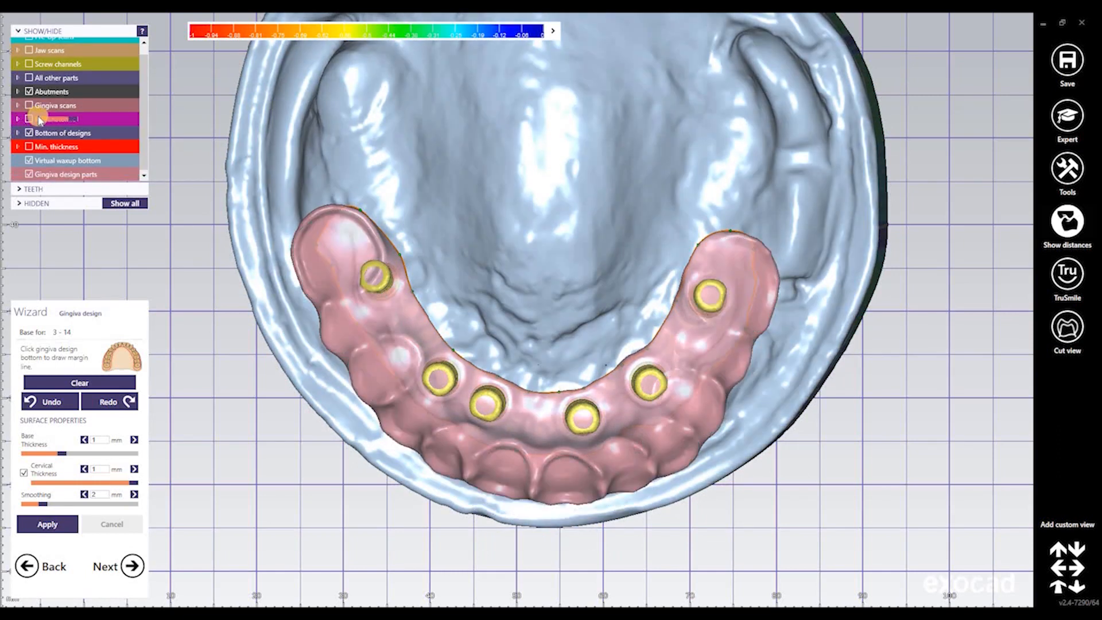
pyautogui.click(30, 175)
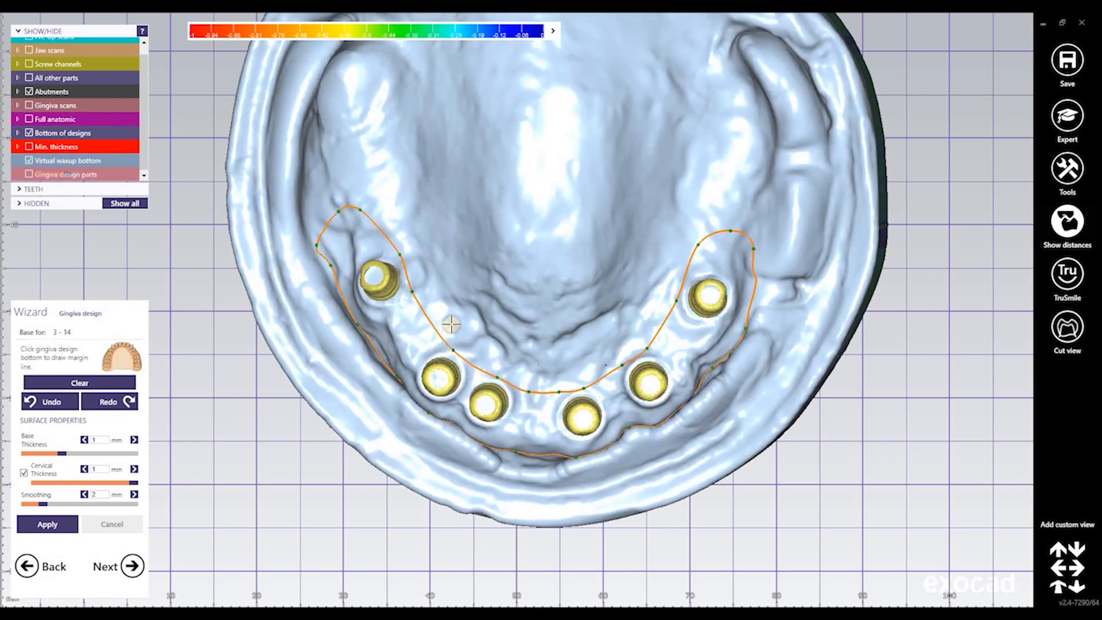
pyautogui.moveTo(452, 324); pyautogui.dragTo(450, 325, button='right')
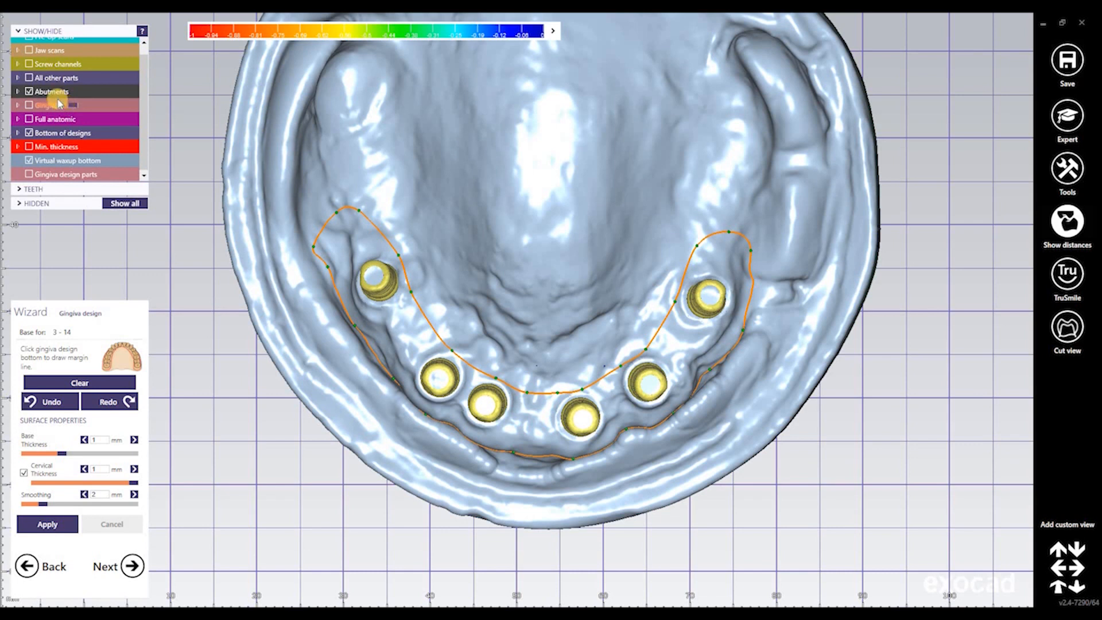
# Set the virtual waxup bottom to transparent and zoom in on the arch
pyautogui.click(66, 162)
pyautogui.scroll(5, 477, 241)
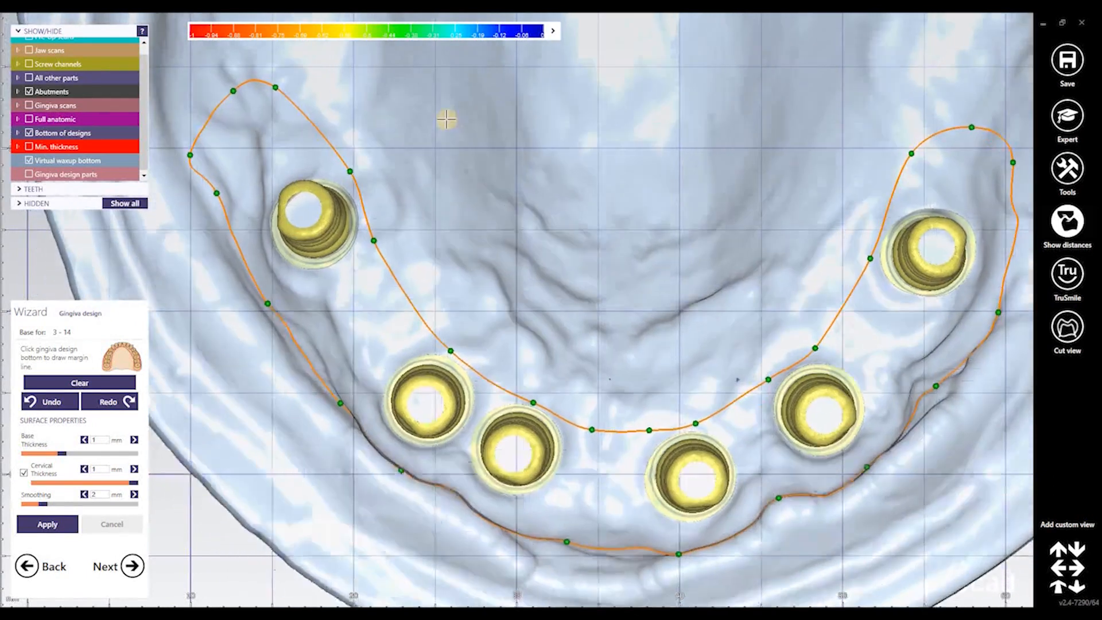
pyautogui.moveTo(446, 119); pyautogui.dragTo(459, 105, button='middle')
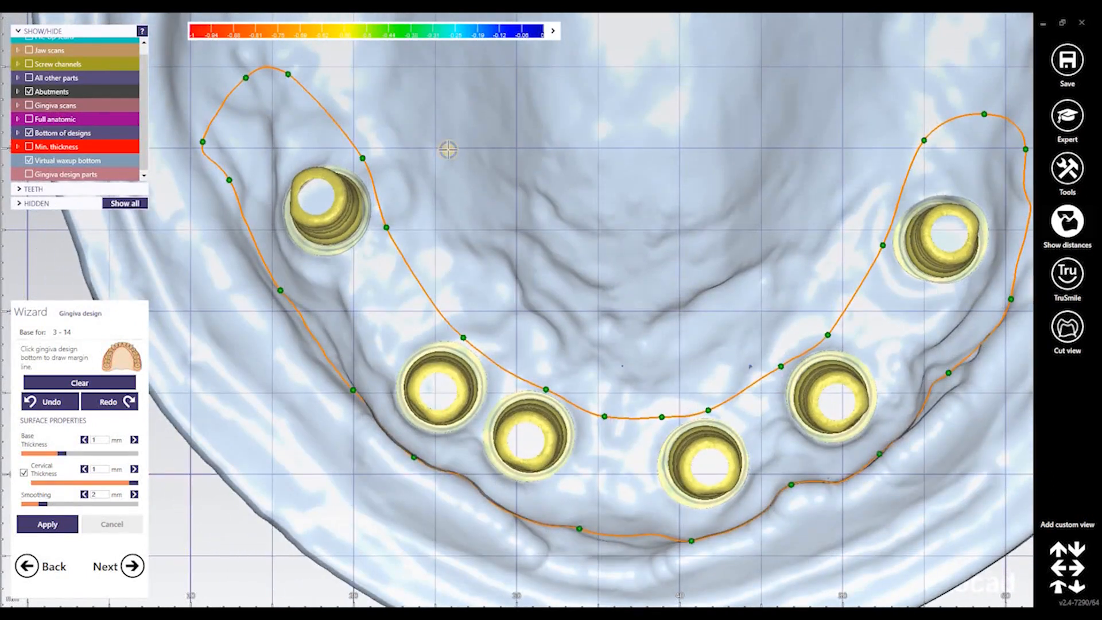
pyautogui.moveTo(447, 150); pyautogui.dragTo(433, 148, button='right')
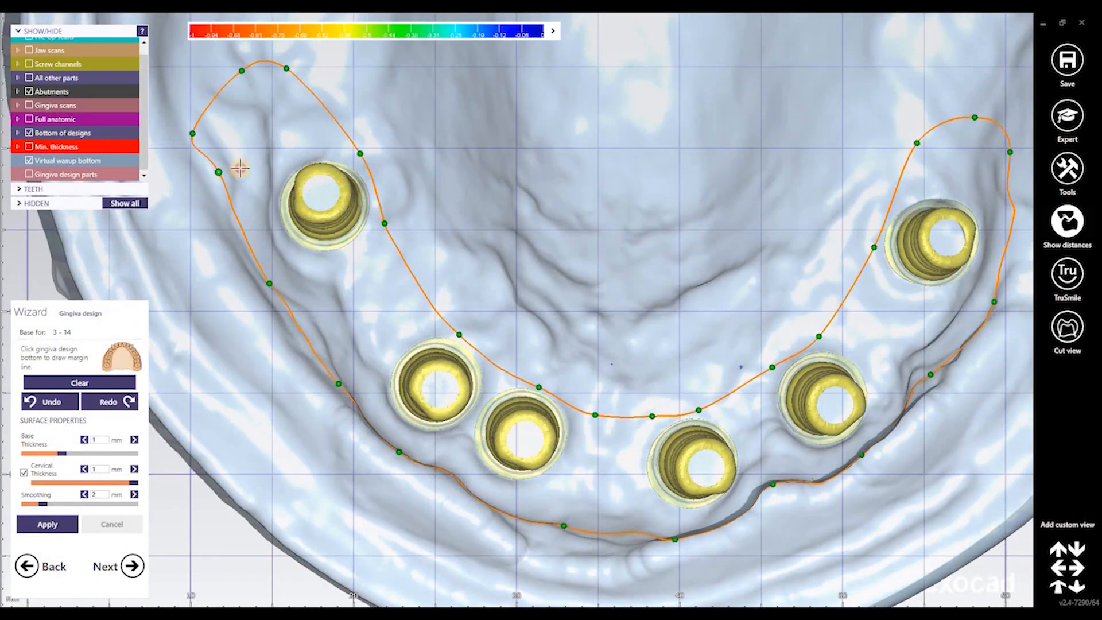
# Pull the left and front margin line points closer to the abutments
pyautogui.moveTo(218, 171); pyautogui.dragTo(243, 167)
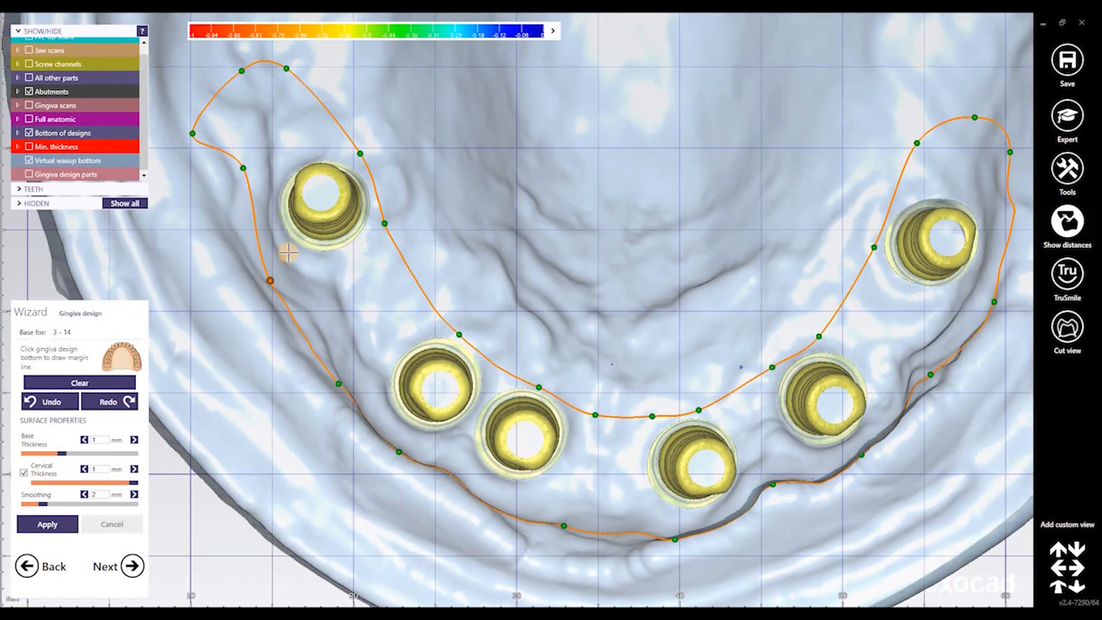
pyautogui.moveTo(288, 252); pyautogui.dragTo(284, 253)
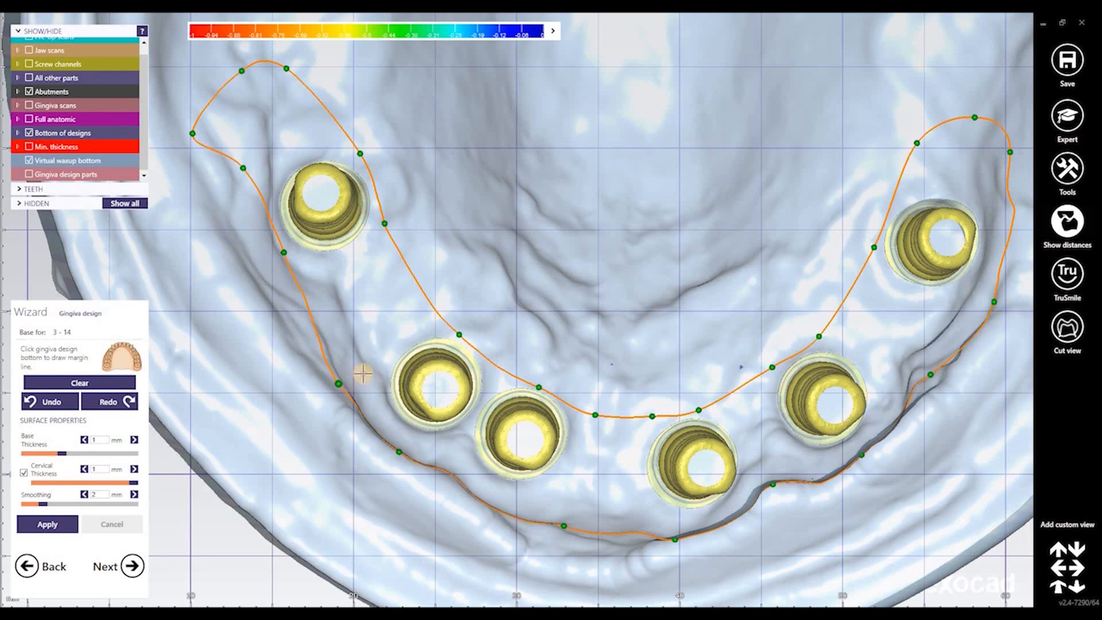
pyautogui.moveTo(363, 374); pyautogui.dragTo(363, 368)
pyautogui.moveTo(436, 441); pyautogui.dragTo(409, 472, button='right')
pyautogui.click(412, 452)
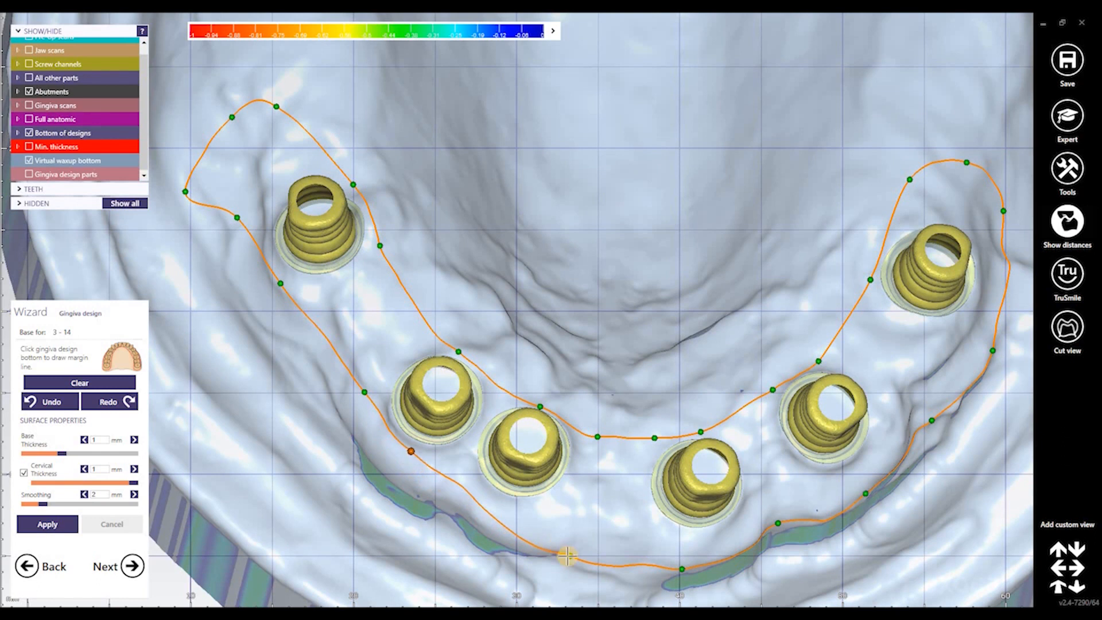
pyautogui.click(572, 537)
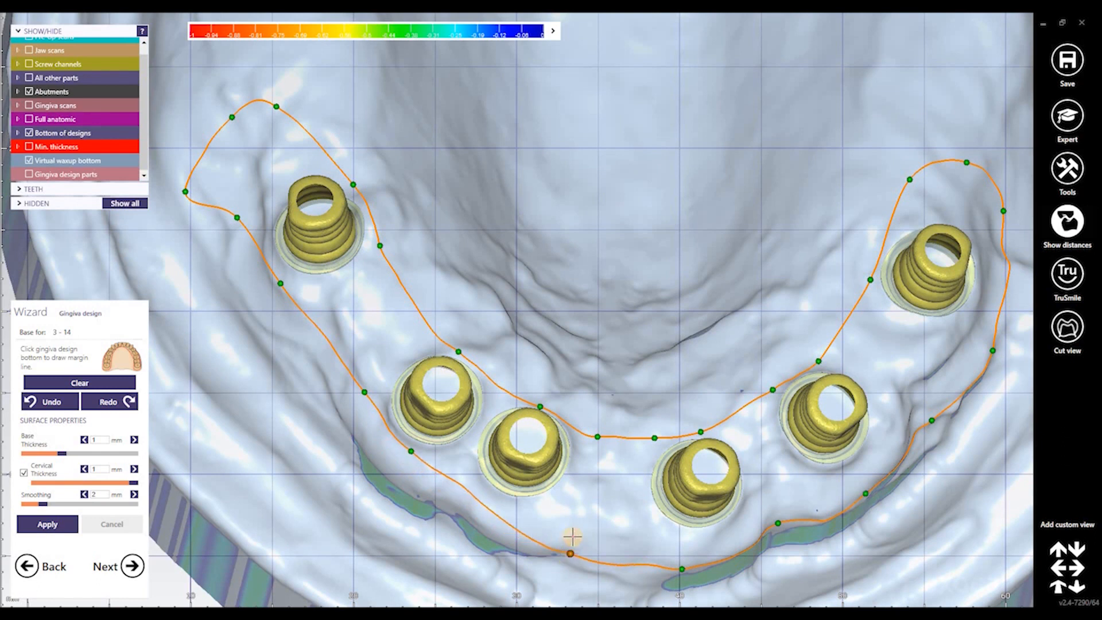
pyautogui.click(499, 504)
pyautogui.moveTo(703, 568); pyautogui.dragTo(704, 554, button='right')
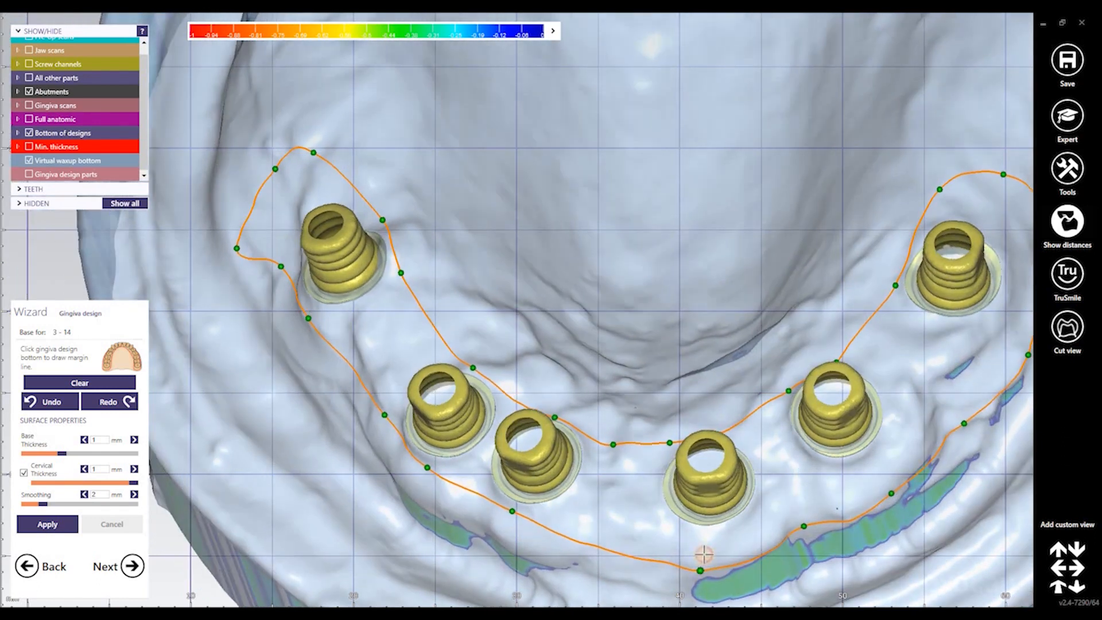
pyautogui.click(622, 529)
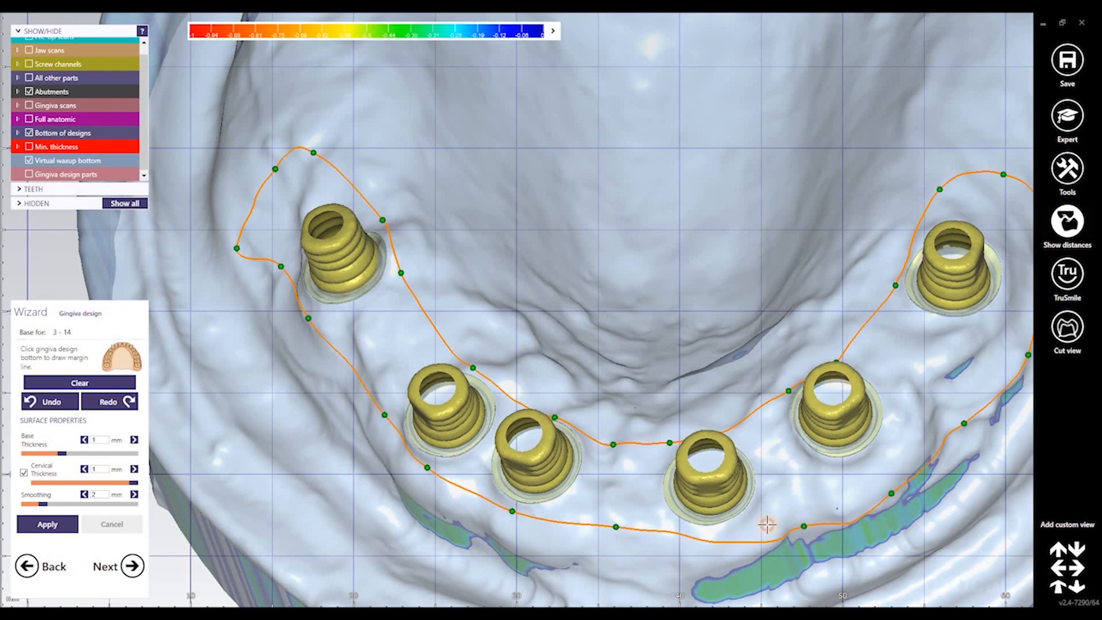
pyautogui.click(724, 534)
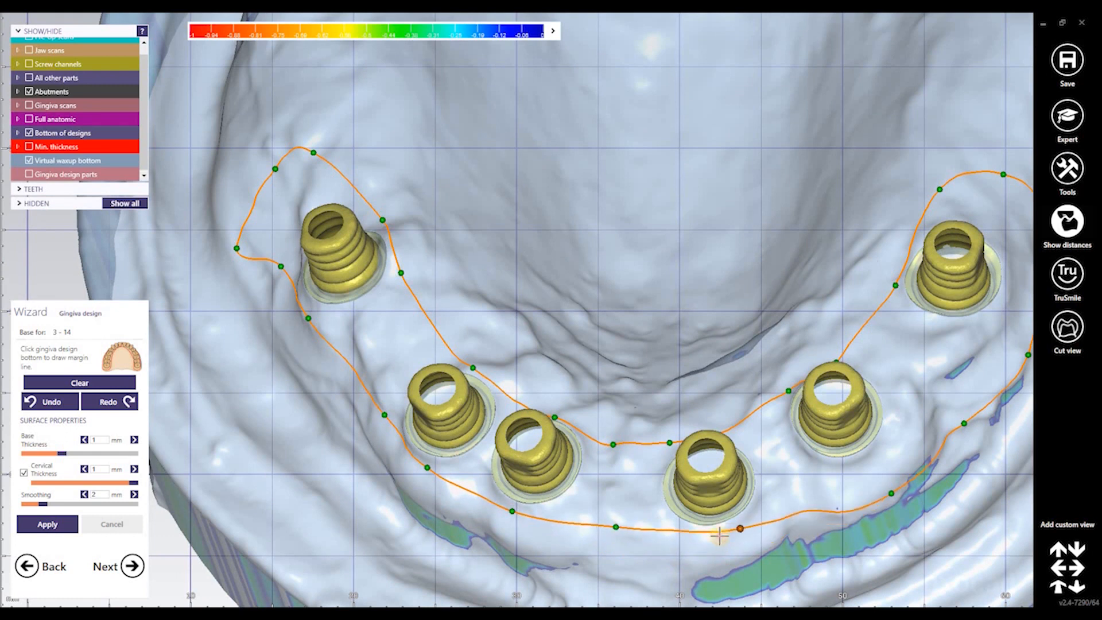
pyautogui.click(876, 474)
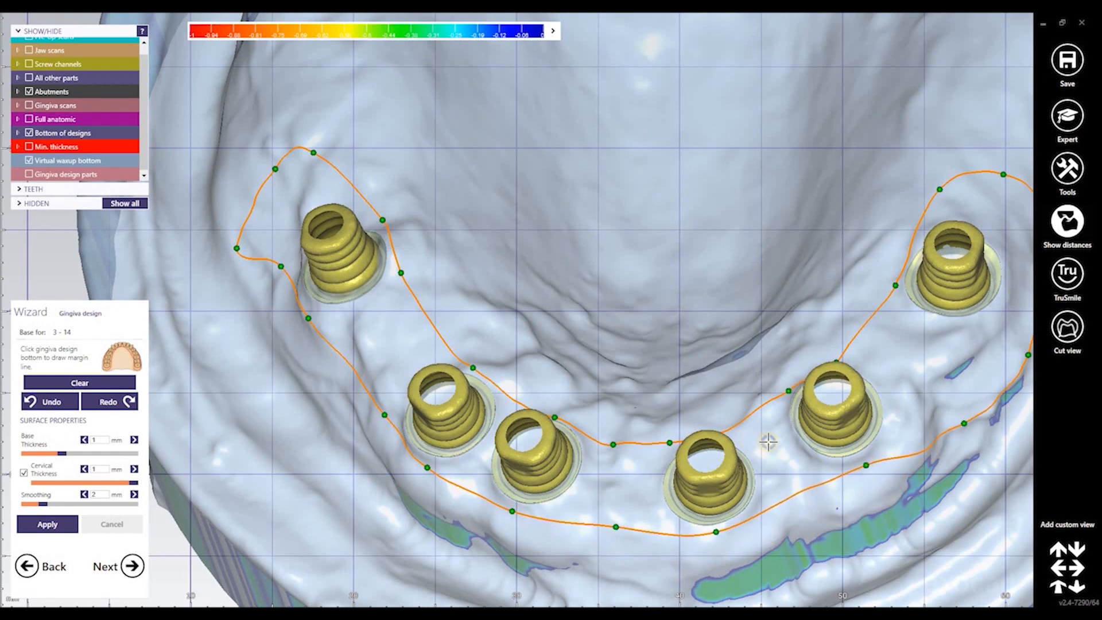
# Move and add margin points along the right side and right end of the loop
pyautogui.moveTo(890, 418); pyautogui.dragTo(896, 409, button='right')
pyautogui.moveTo(974, 415); pyautogui.dragTo(810, 502, button='middle')
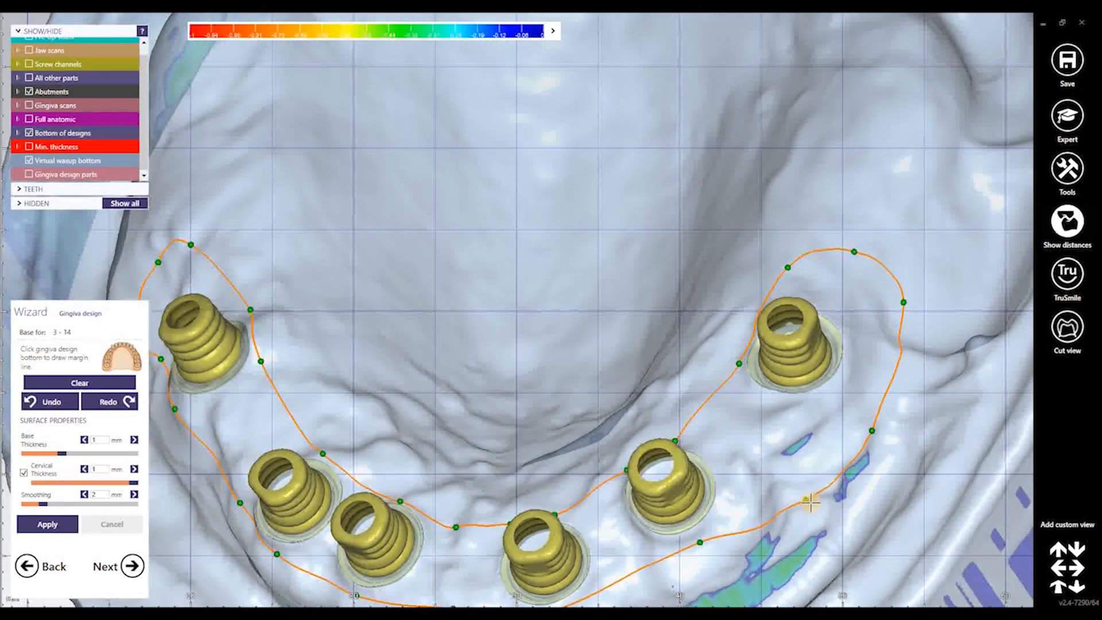
pyautogui.click(768, 457)
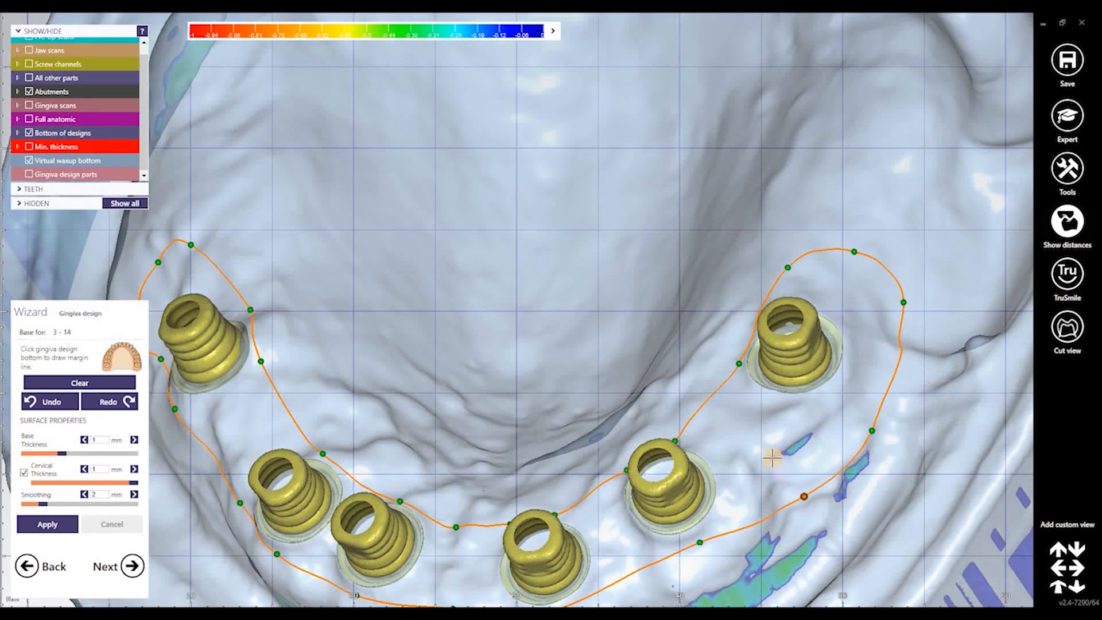
pyautogui.click(697, 538)
pyautogui.moveTo(845, 434); pyautogui.dragTo(867, 430, button='right')
pyautogui.click(842, 390)
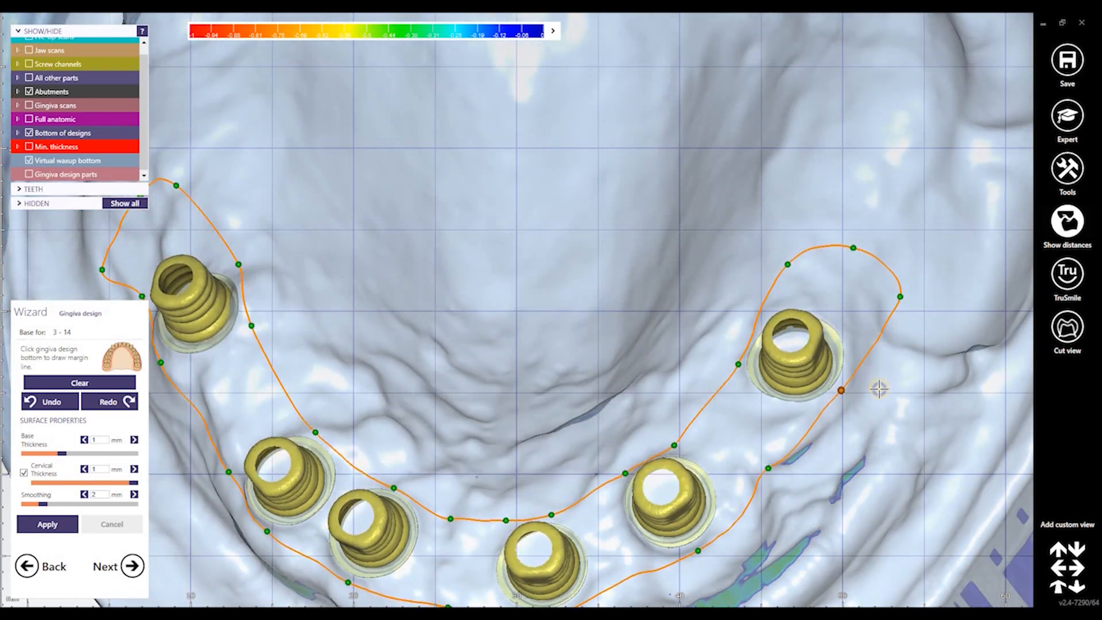
pyautogui.moveTo(879, 388); pyautogui.dragTo(901, 294, button='right')
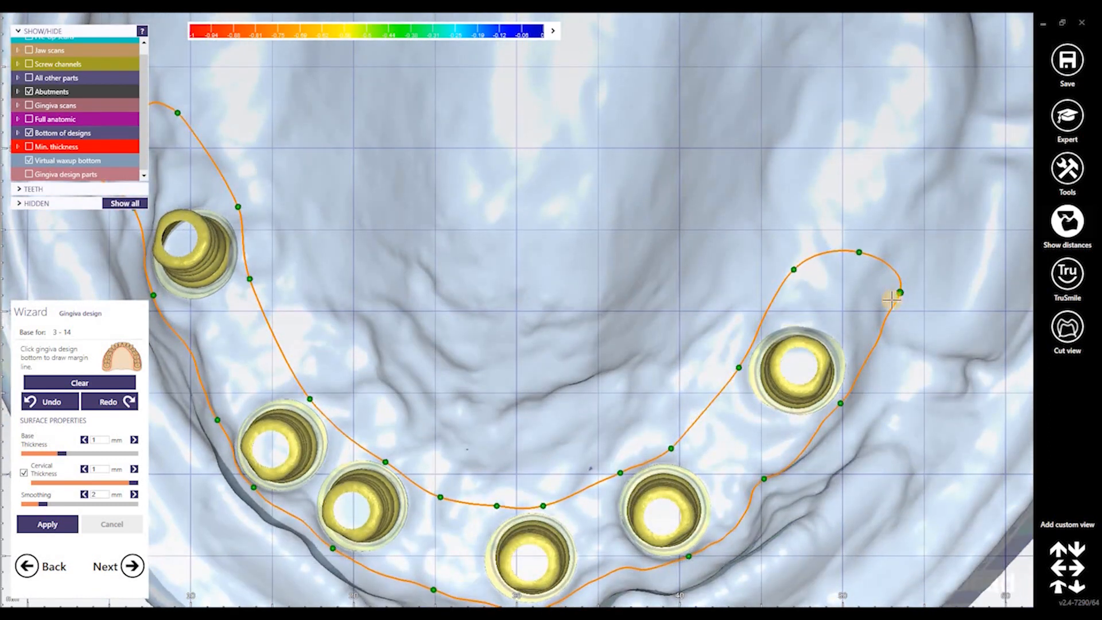
pyautogui.click(890, 299)
pyautogui.click(796, 273)
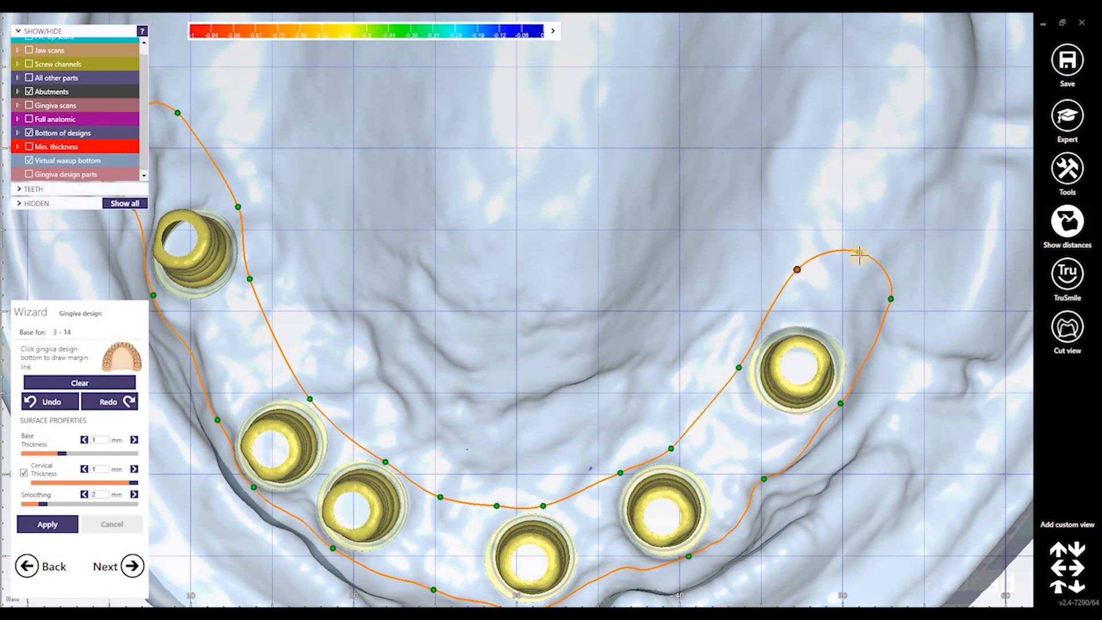
# Fine-tune the inner margin points near the front of the arch
pyautogui.moveTo(602, 354); pyautogui.dragTo(671, 448, button='right')
pyautogui.moveTo(671, 447); pyautogui.dragTo(770, 472, button='middle')
pyautogui.moveTo(771, 473); pyautogui.dragTo(768, 468)
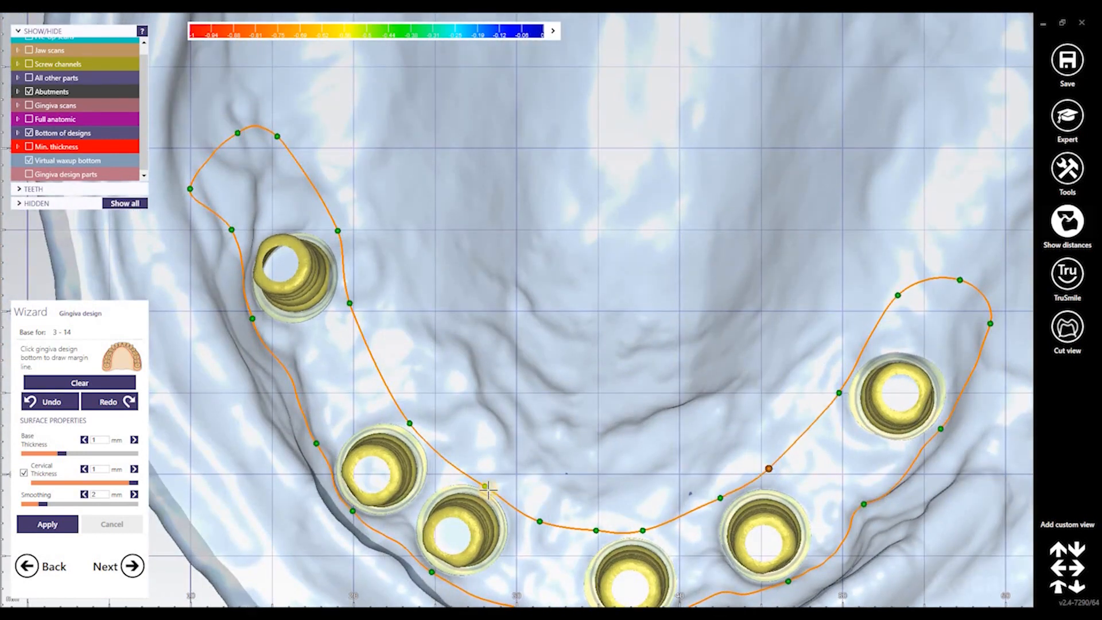
pyautogui.moveTo(484, 487); pyautogui.dragTo(488, 482)
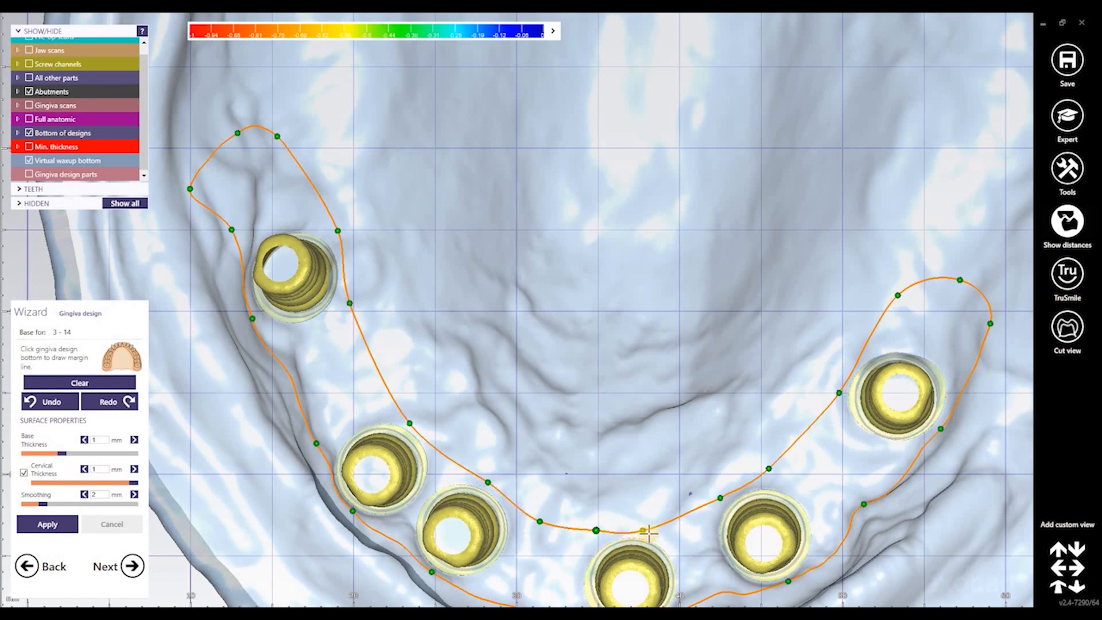
pyautogui.moveTo(643, 530); pyautogui.dragTo(643, 528)
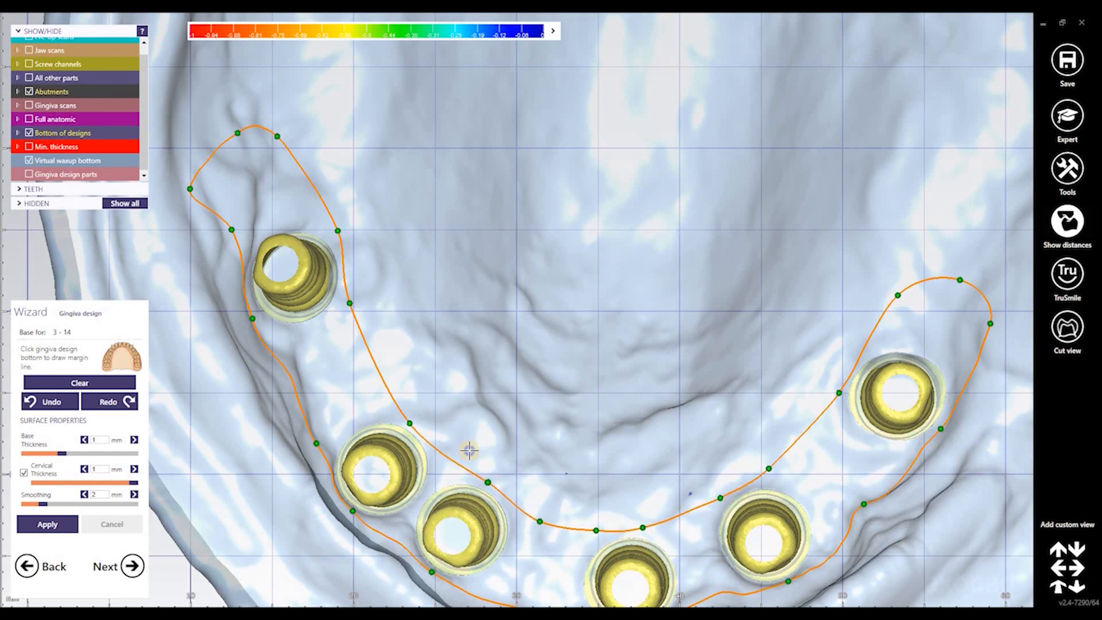
pyautogui.moveTo(415, 448); pyautogui.dragTo(406, 394, button='right')
pyautogui.scroll(3, 406, 394)
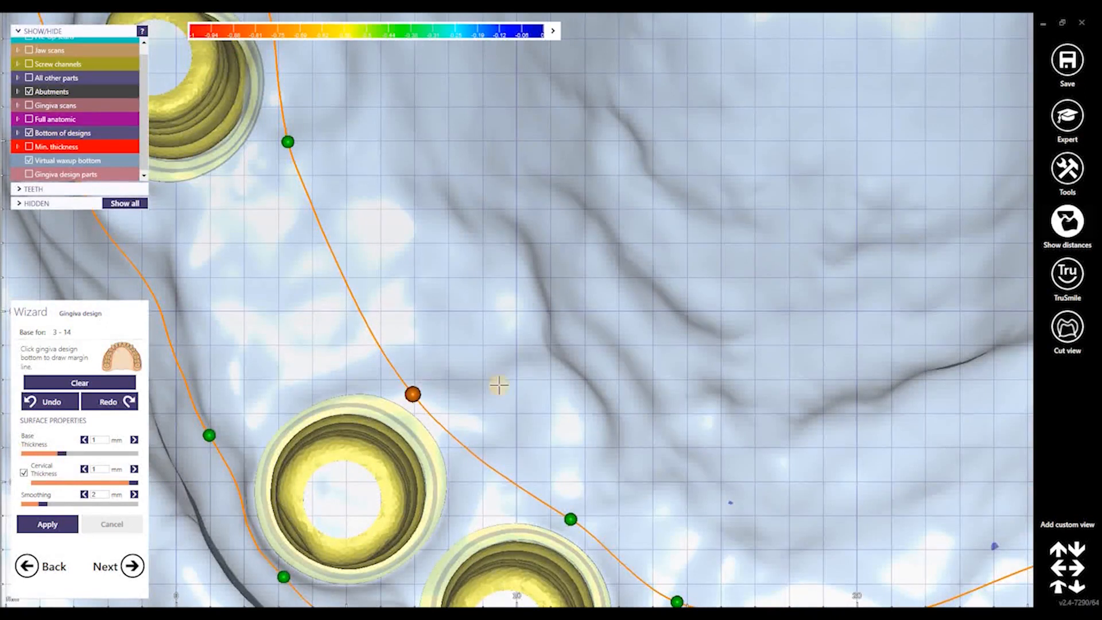
pyautogui.scroll(-2, 506, 359)
# Tighten the margin line at the back-left and right arch ends, then view the whole arch
pyautogui.moveTo(560, 304); pyautogui.dragTo(740, 413, button='middle')
pyautogui.moveTo(510, 134); pyautogui.dragTo(540, 95, button='right')
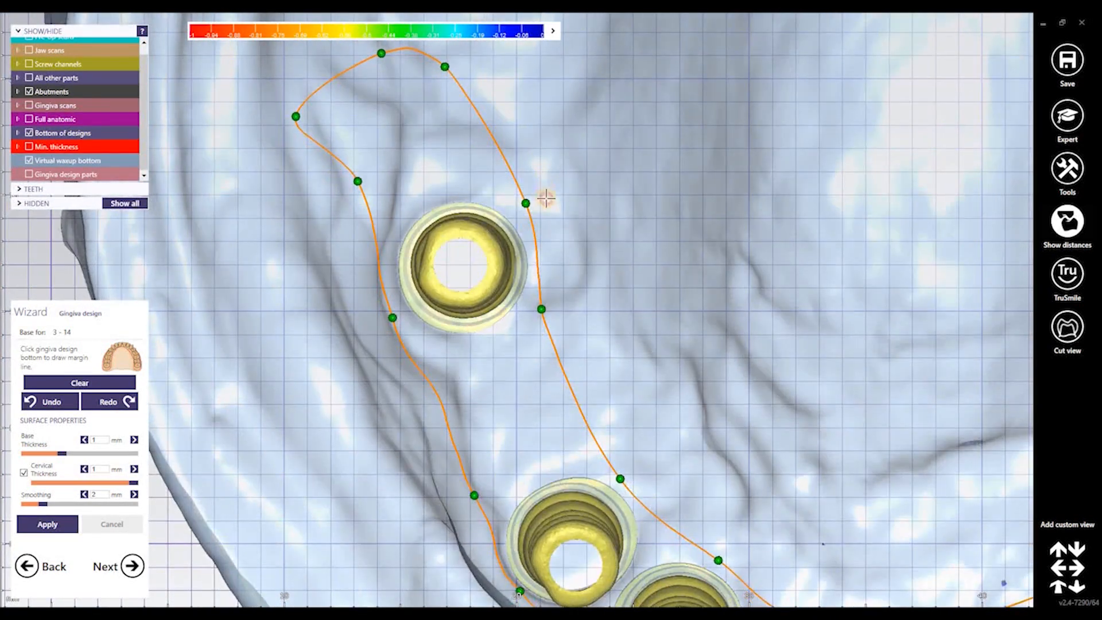
pyautogui.moveTo(337, 155); pyautogui.dragTo(368, 236, button='middle')
pyautogui.moveTo(325, 195); pyautogui.dragTo(380, 185)
pyautogui.moveTo(410, 133); pyautogui.dragTo(415, 134)
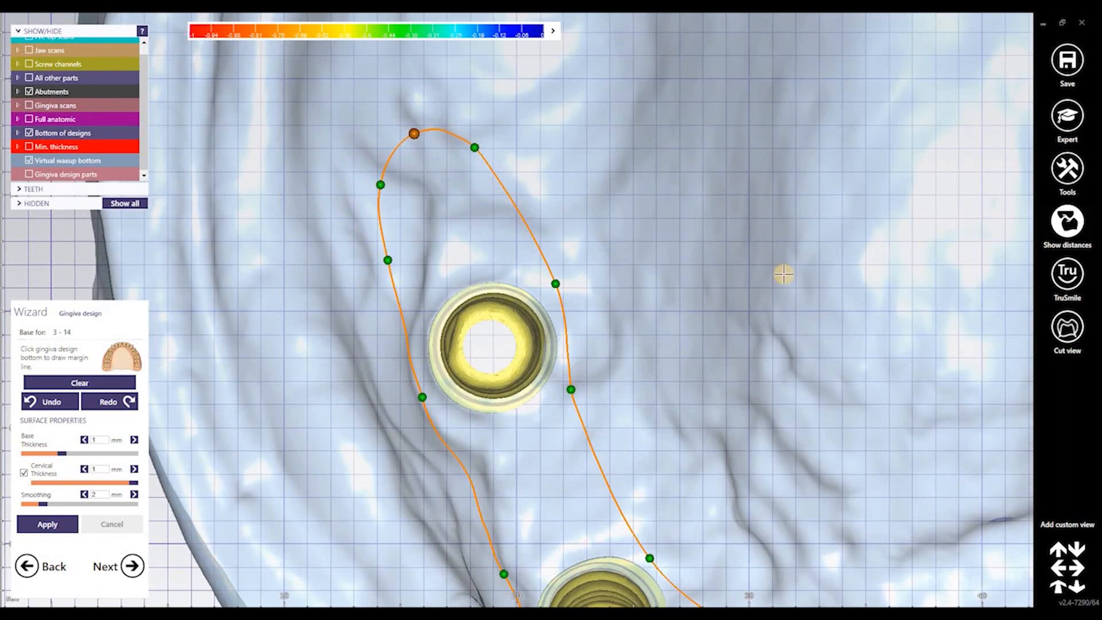
pyautogui.scroll(-3, 694, 286)
pyautogui.moveTo(838, 284); pyautogui.dragTo(537, 291, button='middle')
pyautogui.moveTo(537, 292); pyautogui.dragTo(755, 311, button='right')
pyautogui.moveTo(741, 308); pyautogui.dragTo(741, 314)
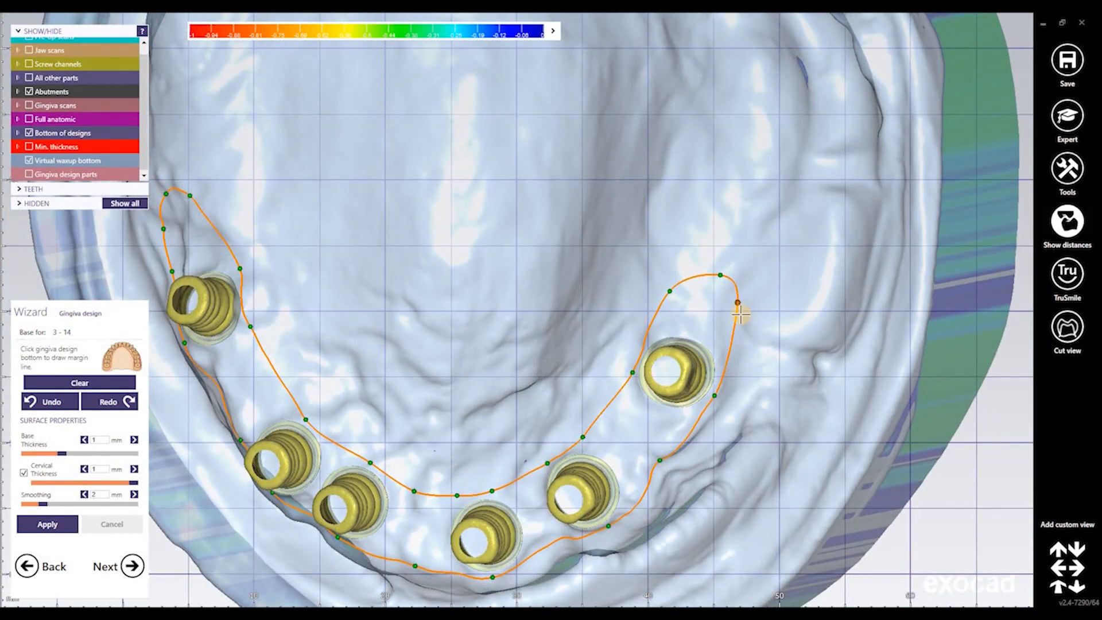
pyautogui.scroll(-2, 669, 304)
pyautogui.moveTo(669, 304); pyautogui.dragTo(580, 299, button='right')
pyautogui.moveTo(68, 161)
pyautogui.mouseDown()
pyautogui.moveTo(54, 162)
pyautogui.moveTo(64, 162)
pyautogui.mouseUp()
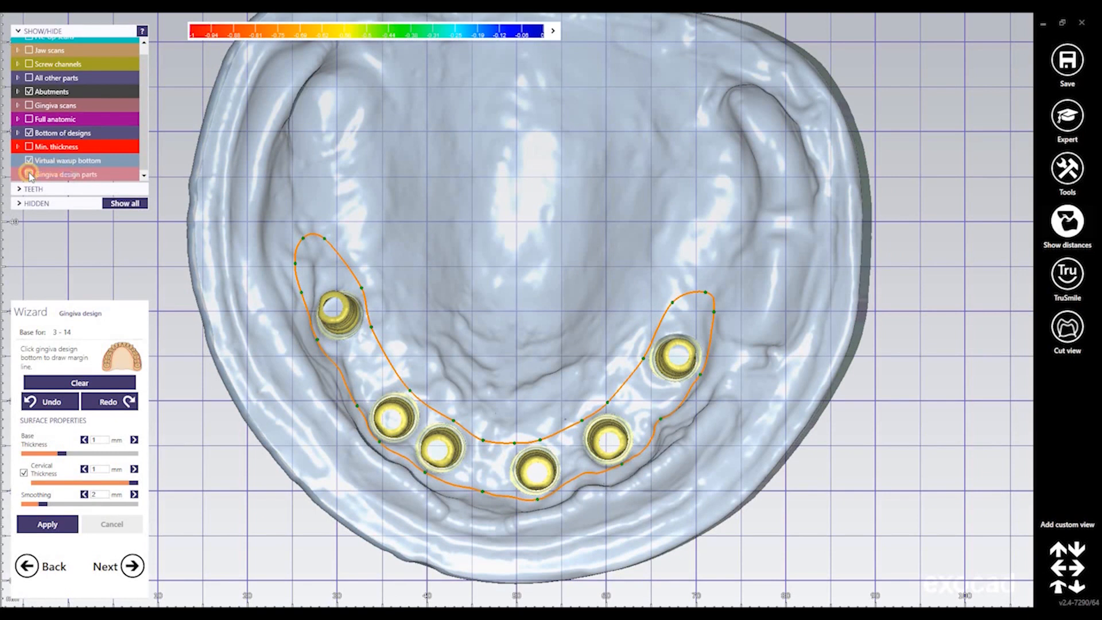
# Re-enable Gingiva design parts and Full anatomic, then apply the gingiva design
pyautogui.click(29, 174)
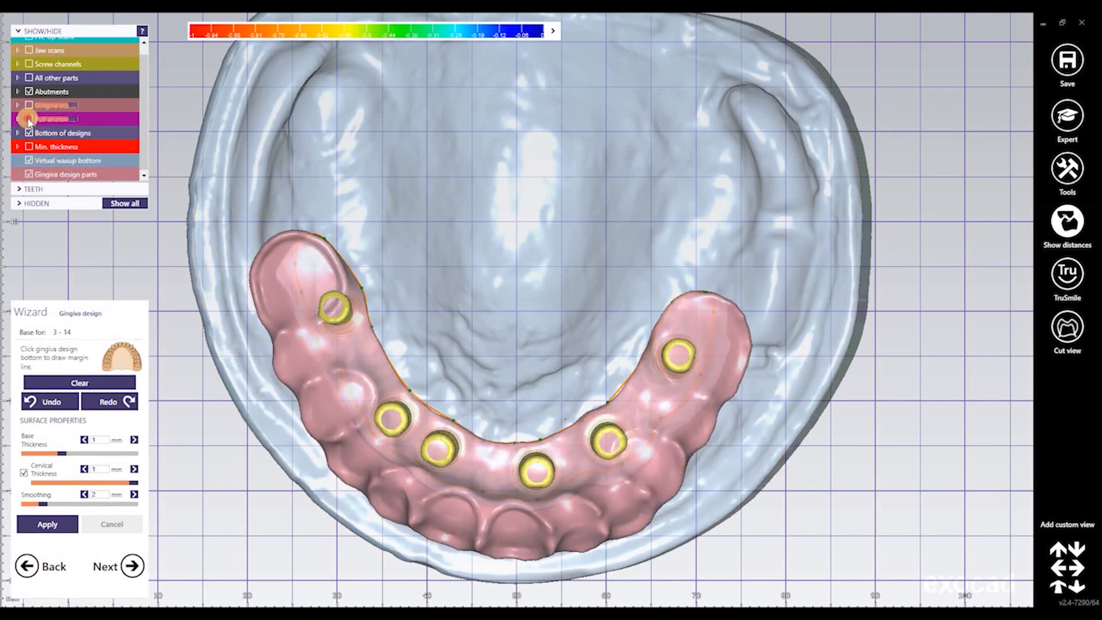
pyautogui.click(29, 119)
pyautogui.click(45, 525)
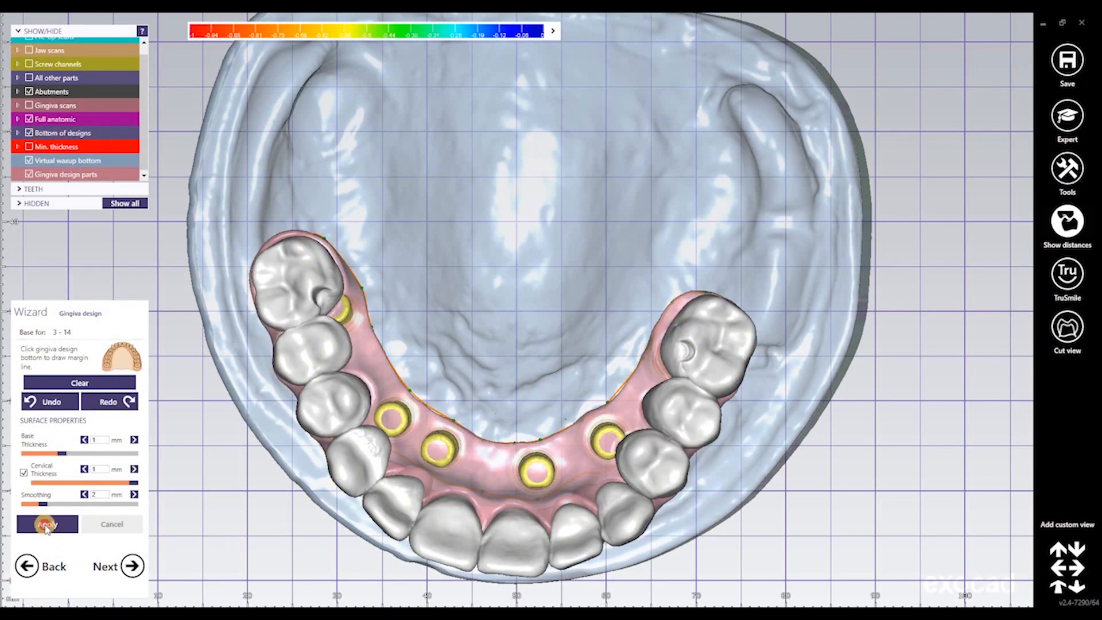
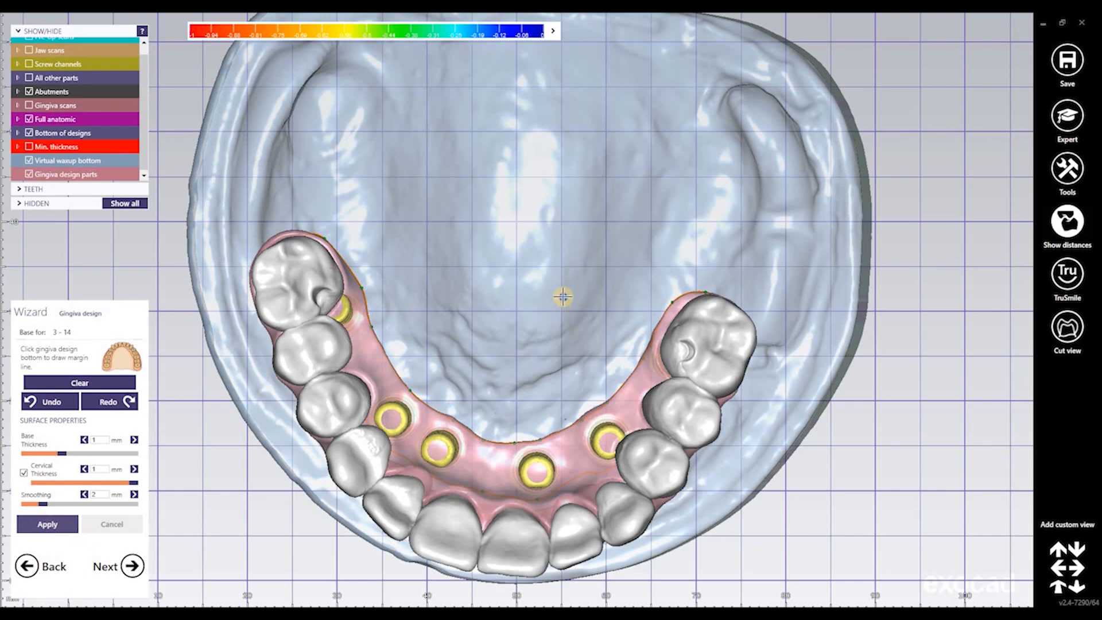
# Advance to the Free-form Gingiva step and inspect the gingiva thickness against 0.4 desired thickness
pyautogui.moveTo(560, 298)
pyautogui.mouseDown(button='right')
pyautogui.moveTo(565, 306)
pyautogui.moveTo(560, 297)
pyautogui.mouseUp(button='right')
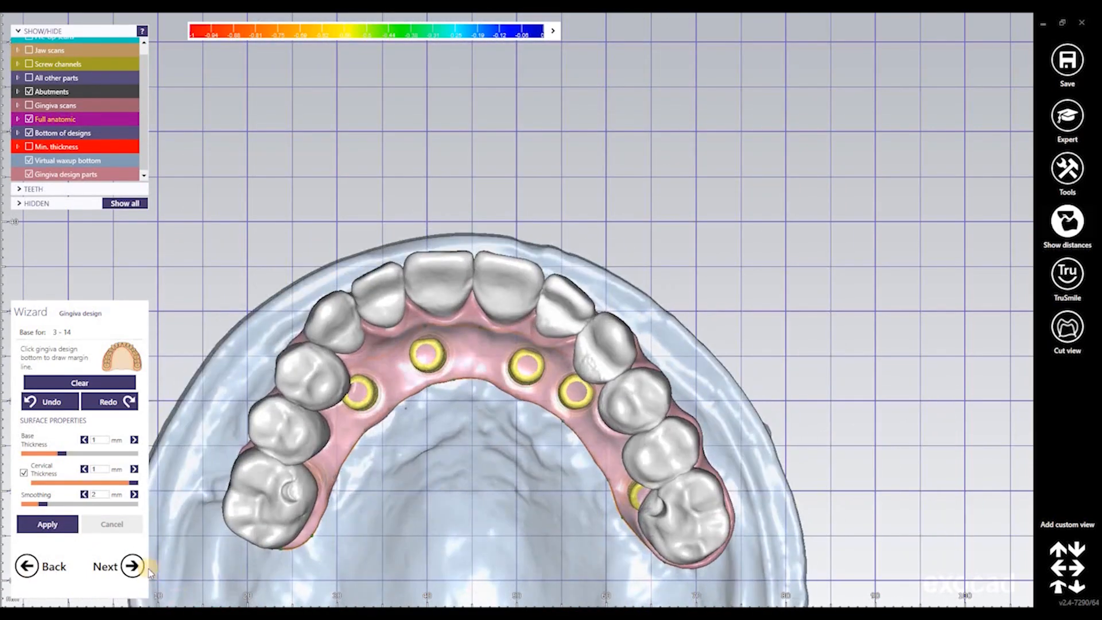
pyautogui.click(132, 566)
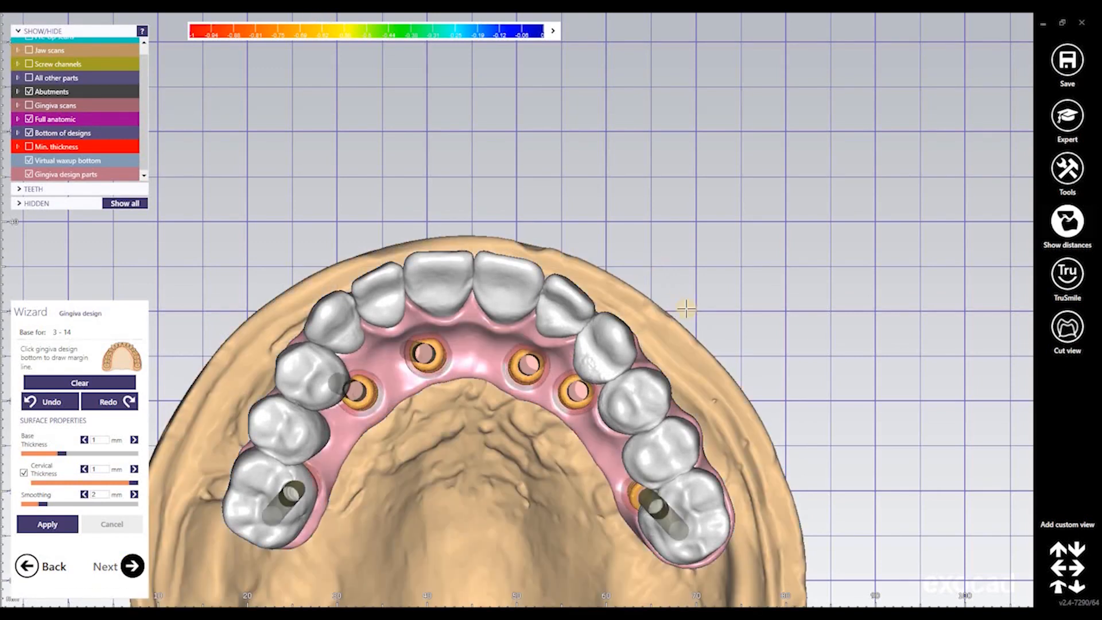
pyautogui.moveTo(698, 303); pyautogui.dragTo(696, 306, button='right')
pyautogui.moveTo(697, 305); pyautogui.dragTo(561, 396, button='right')
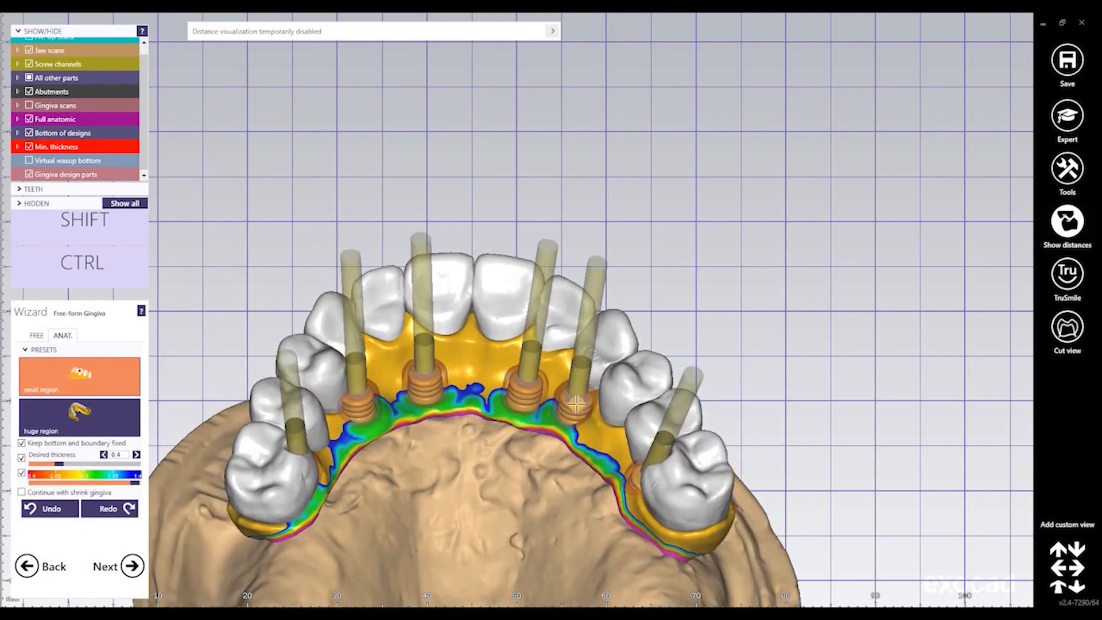
pyautogui.middleClick(472, 301)
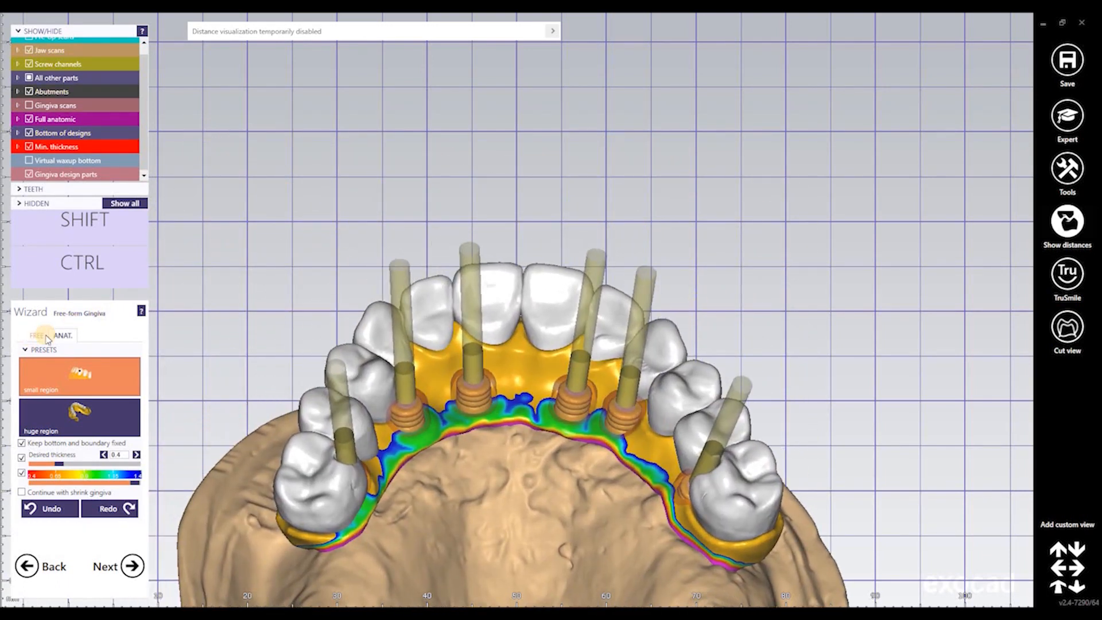
# Add gingiva with the FREE Add/Remove brush around the two left implants and molar abutment
pyautogui.click(39, 335)
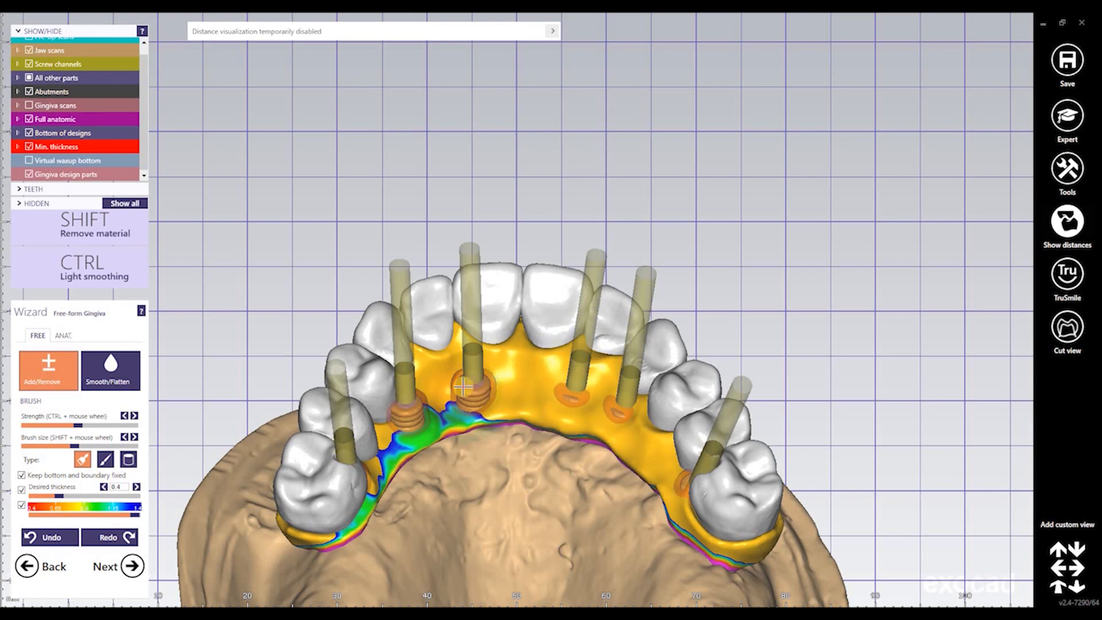
pyautogui.moveTo(491, 369)
pyautogui.mouseDown()
pyautogui.moveTo(433, 422)
pyautogui.moveTo(409, 399)
pyautogui.moveTo(402, 425)
pyautogui.moveTo(443, 407)
pyautogui.mouseUp()
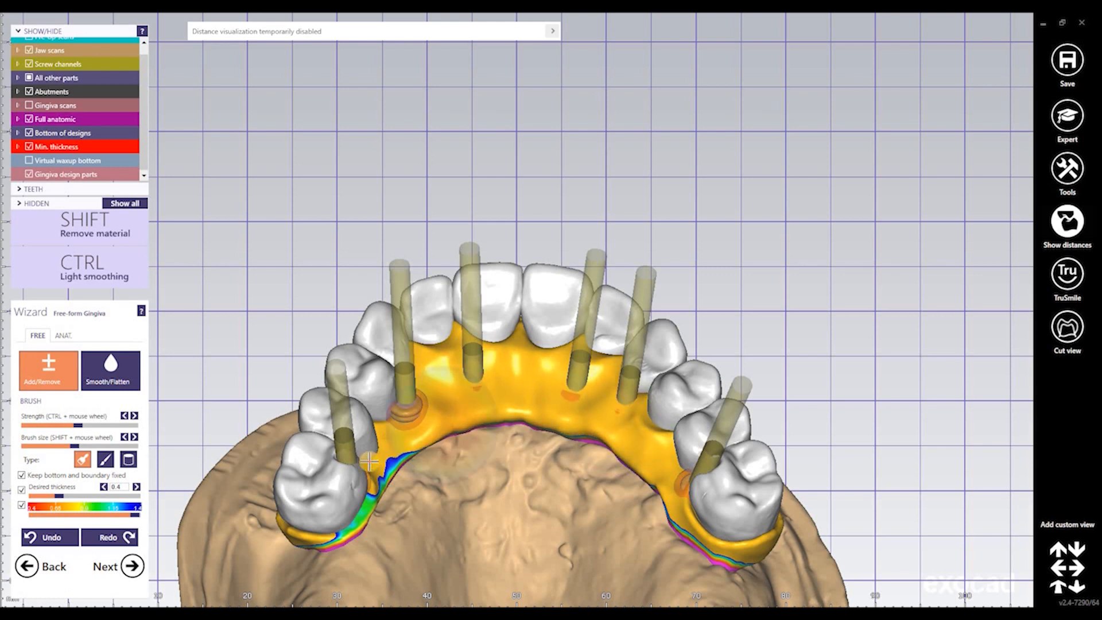
pyautogui.moveTo(361, 459); pyautogui.dragTo(401, 404)
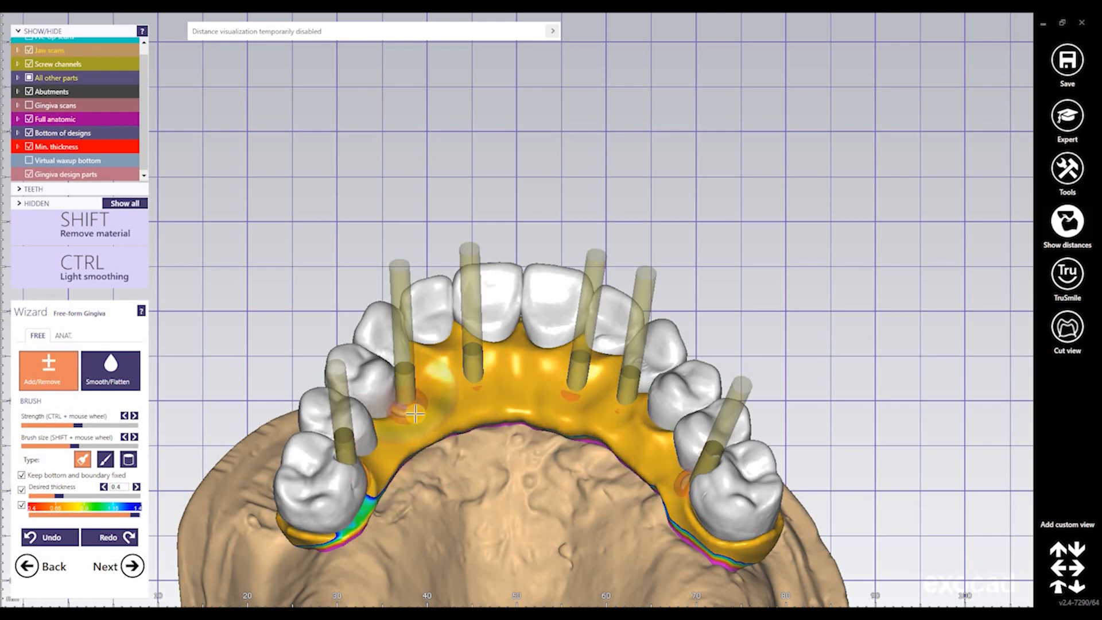
pyautogui.scroll(3, 415, 413)
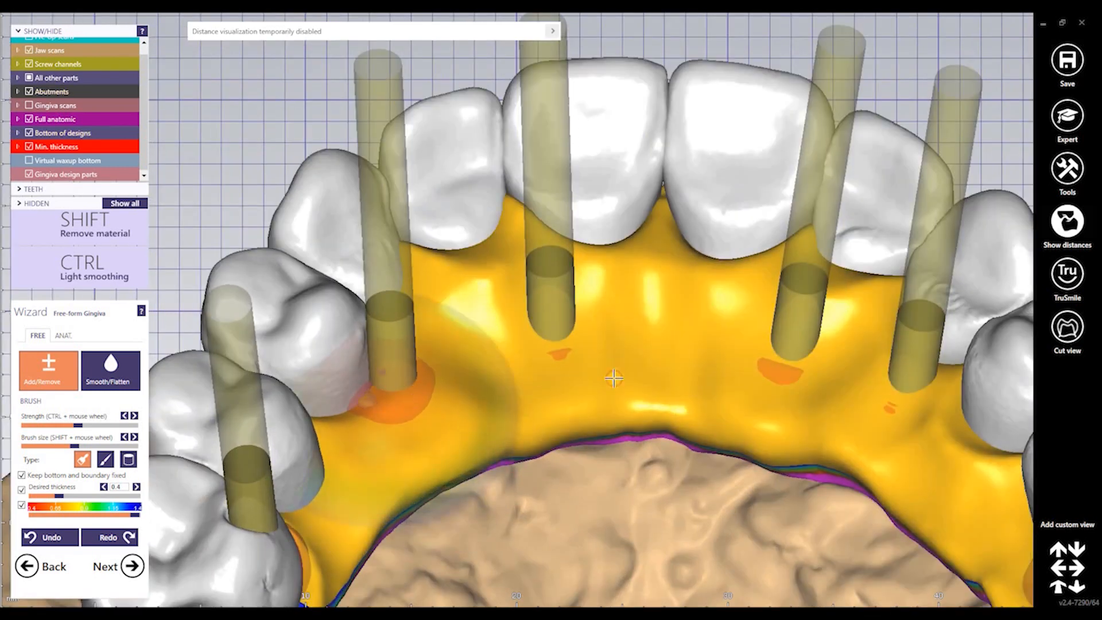
pyautogui.scroll(-3, 878, 457)
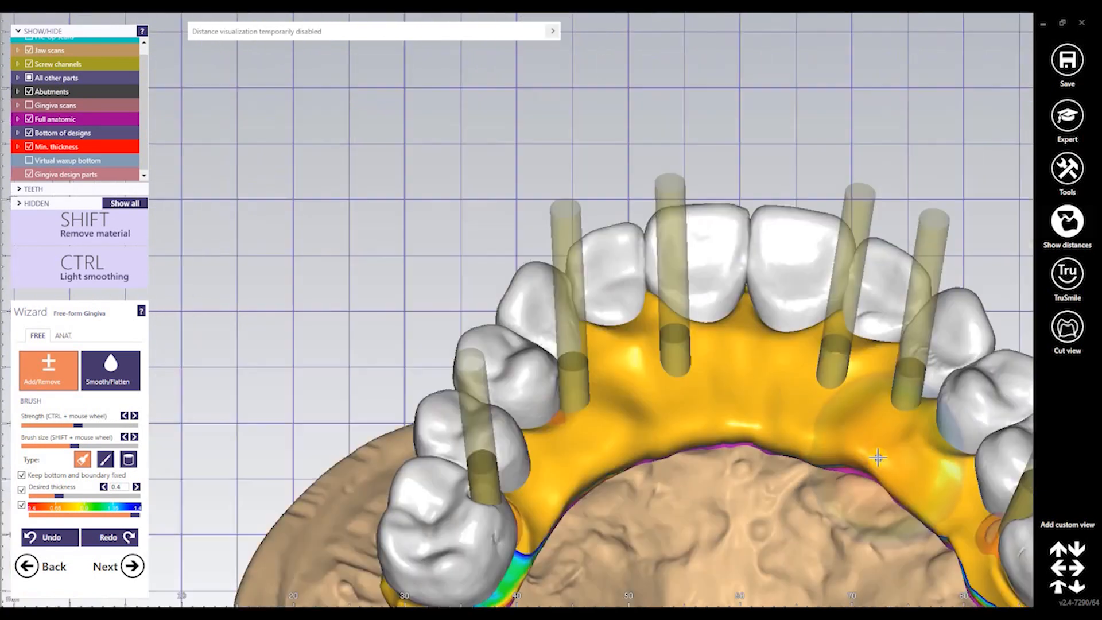
pyautogui.scroll(-1, 877, 457)
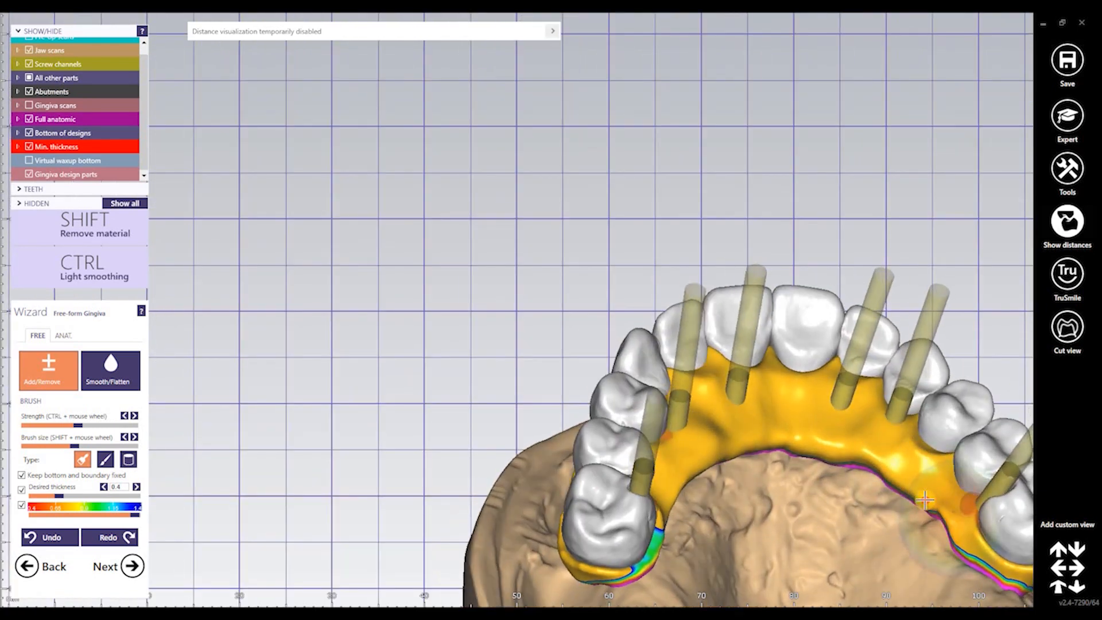
pyautogui.moveTo(904, 498); pyautogui.dragTo(468, 473, button='right')
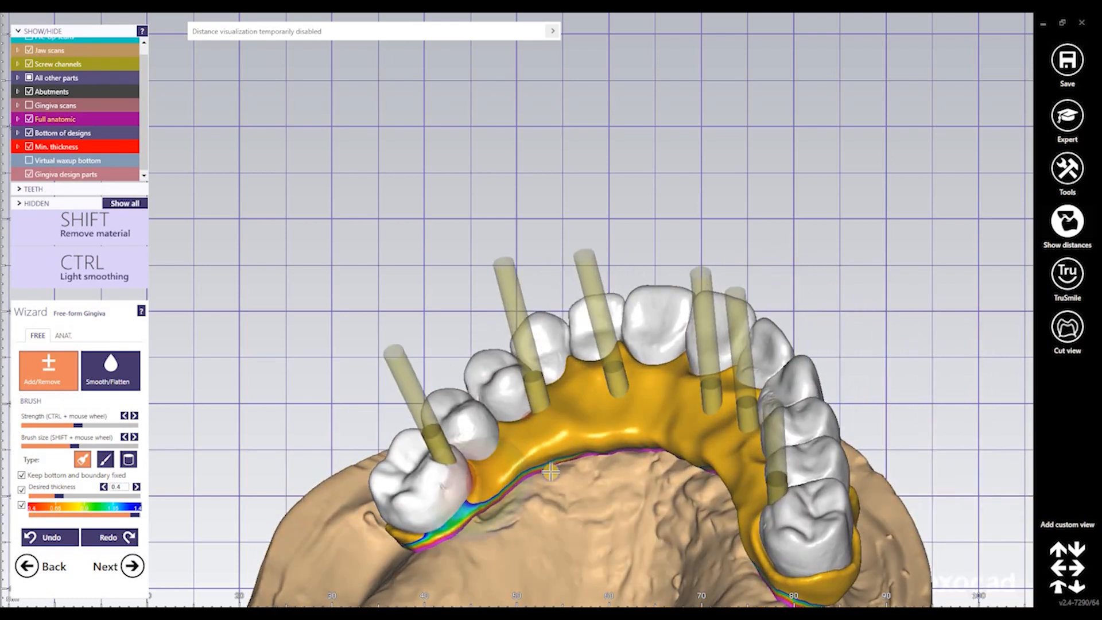
pyautogui.moveTo(550, 471); pyautogui.dragTo(622, 415, button='right')
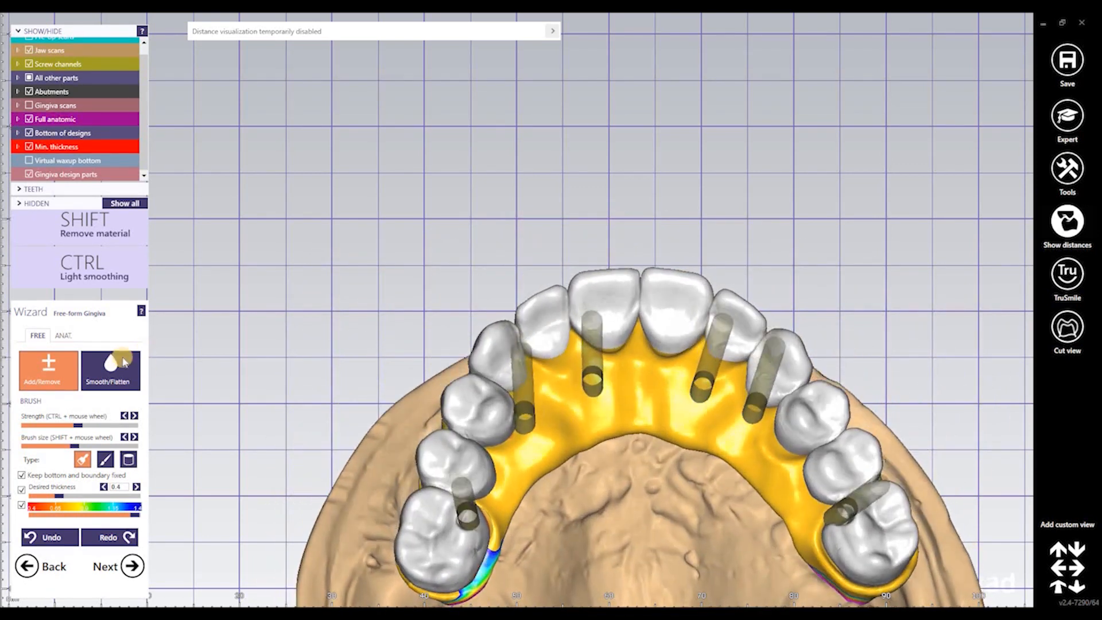
# Smooth and flatten the gingiva from the left screw channels across to the right side
pyautogui.click(117, 370)
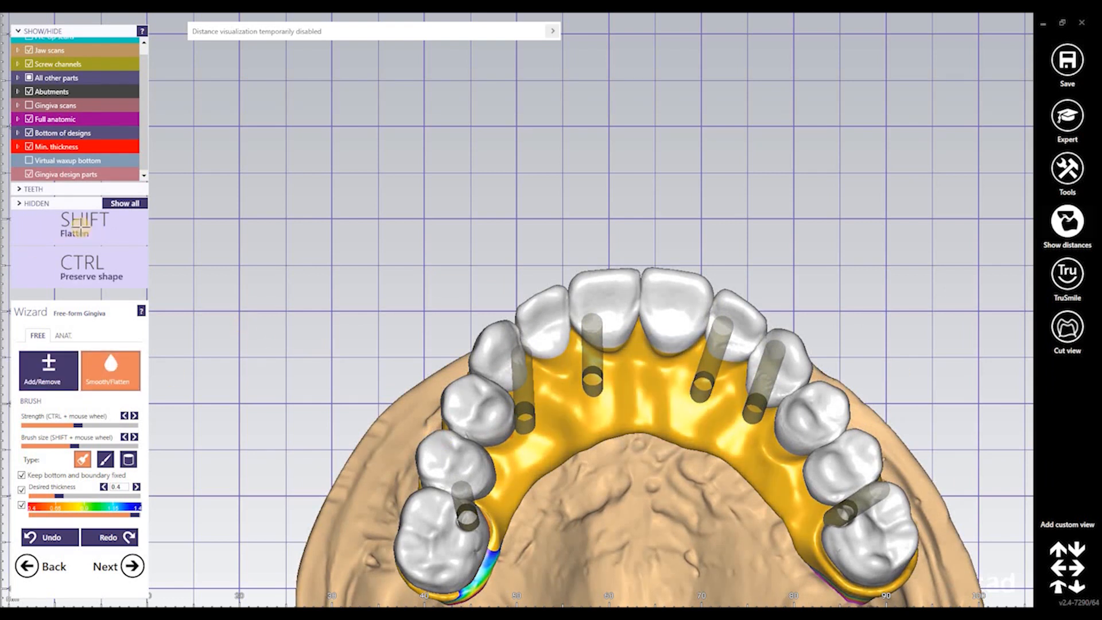
pyautogui.moveTo(712, 388); pyautogui.dragTo(721, 407)
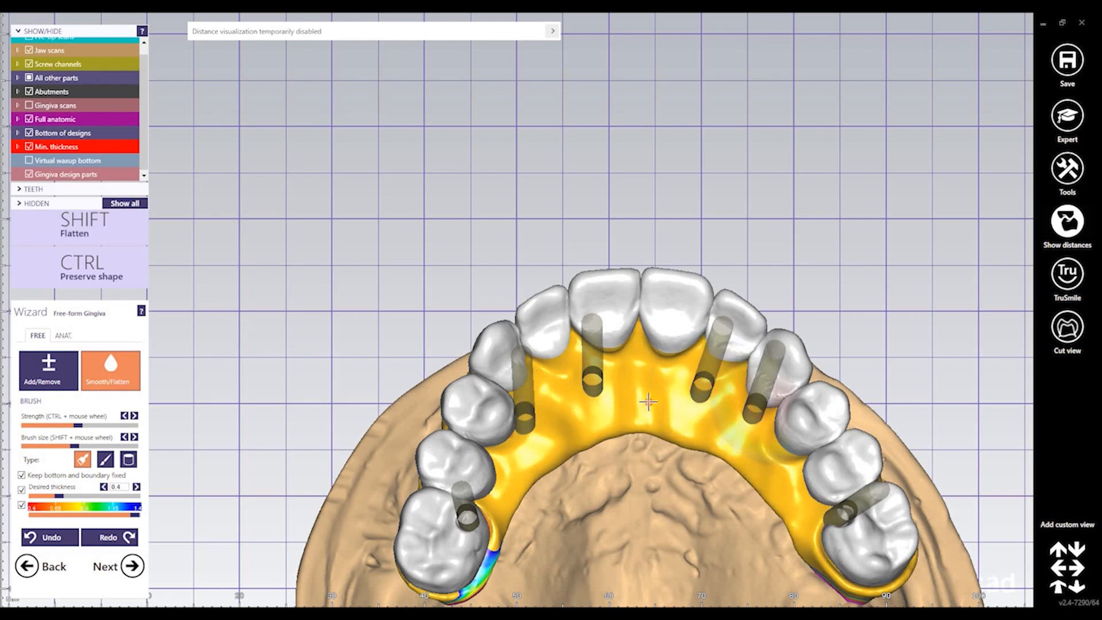
pyautogui.keyDown('shift'); pyautogui.moveTo(649, 401); pyautogui.dragTo(644, 381); pyautogui.keyUp('shift')
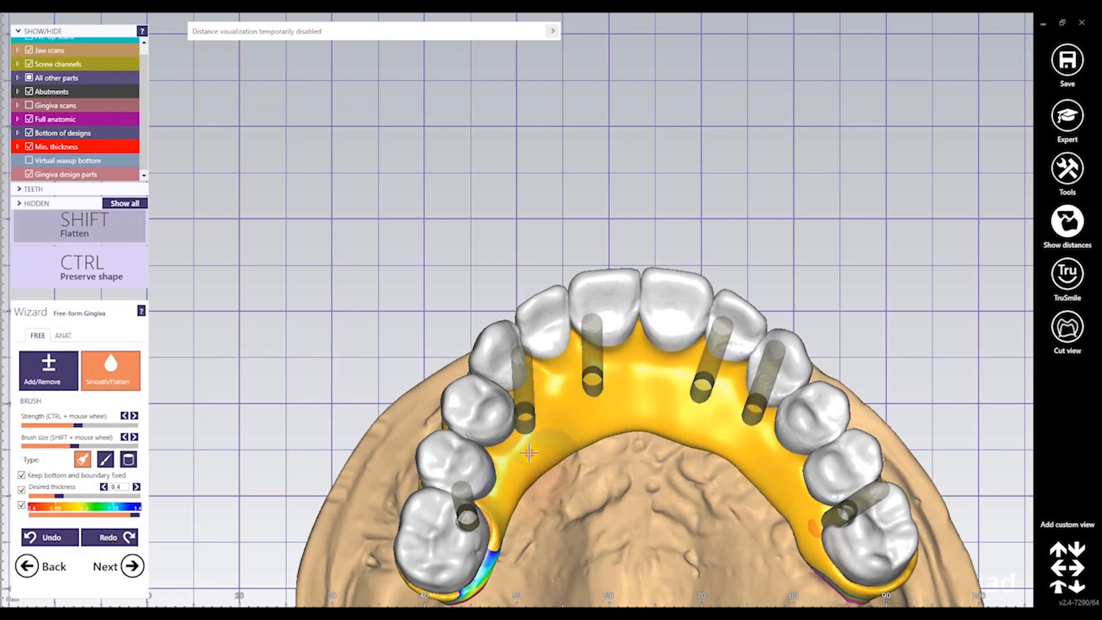
pyautogui.moveTo(529, 453)
pyautogui.keyDown('shift'); pyautogui.mouseDown()
pyautogui.moveTo(553, 418)
pyautogui.moveTo(551, 435)
pyautogui.mouseUp(); pyautogui.keyUp('shift')
pyautogui.moveTo(551, 436); pyautogui.dragTo(545, 399, button='right')
pyautogui.keyDown('shift'); pyautogui.moveTo(536, 436); pyautogui.dragTo(558, 427); pyautogui.keyUp('shift')
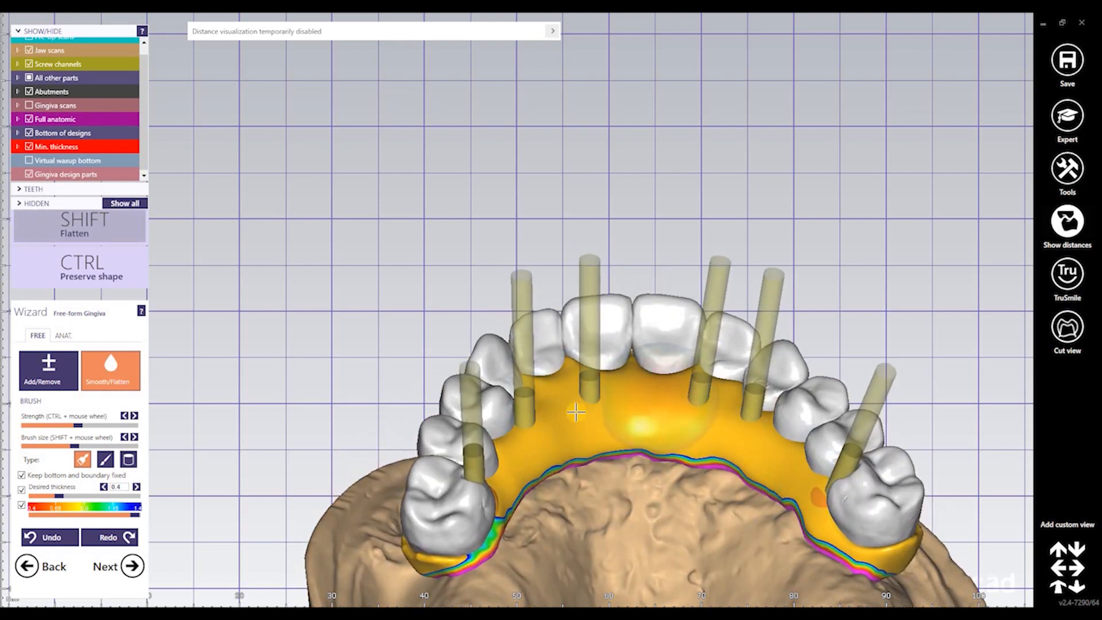
pyautogui.moveTo(576, 412)
pyautogui.keyDown('shift'); pyautogui.mouseDown()
pyautogui.moveTo(676, 411)
pyautogui.moveTo(812, 498)
pyautogui.moveTo(895, 516)
pyautogui.mouseUp(); pyautogui.keyUp('shift')
pyautogui.moveTo(623, 472)
pyautogui.mouseDown(button='right')
pyautogui.moveTo(608, 435)
pyautogui.moveTo(623, 440)
pyautogui.mouseUp(button='right')
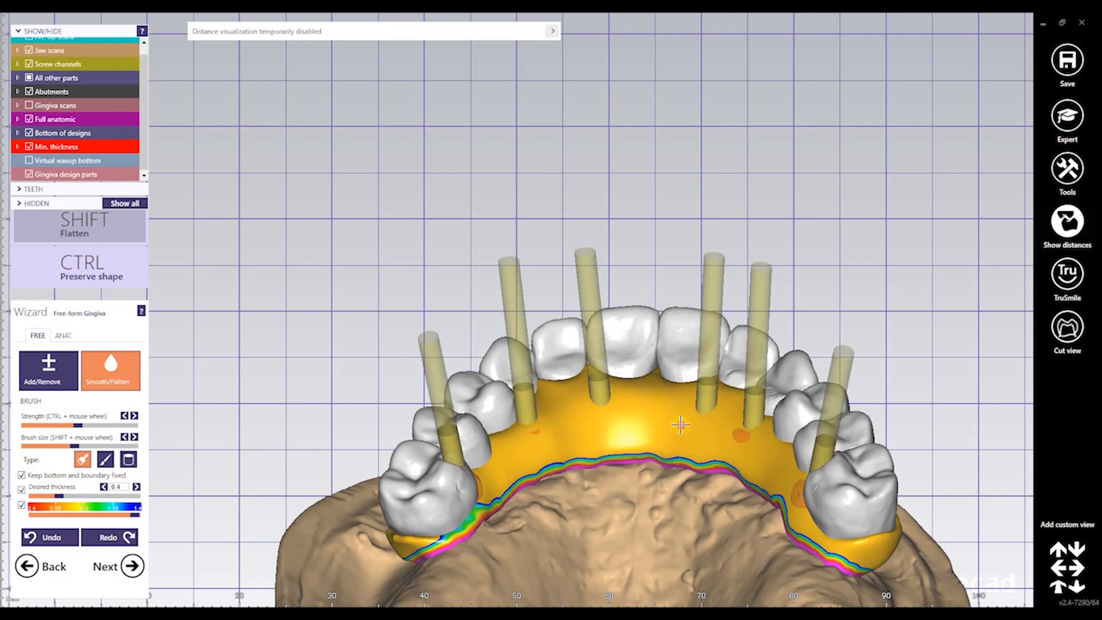
pyautogui.moveTo(582, 486); pyautogui.dragTo(431, 510, button='right')
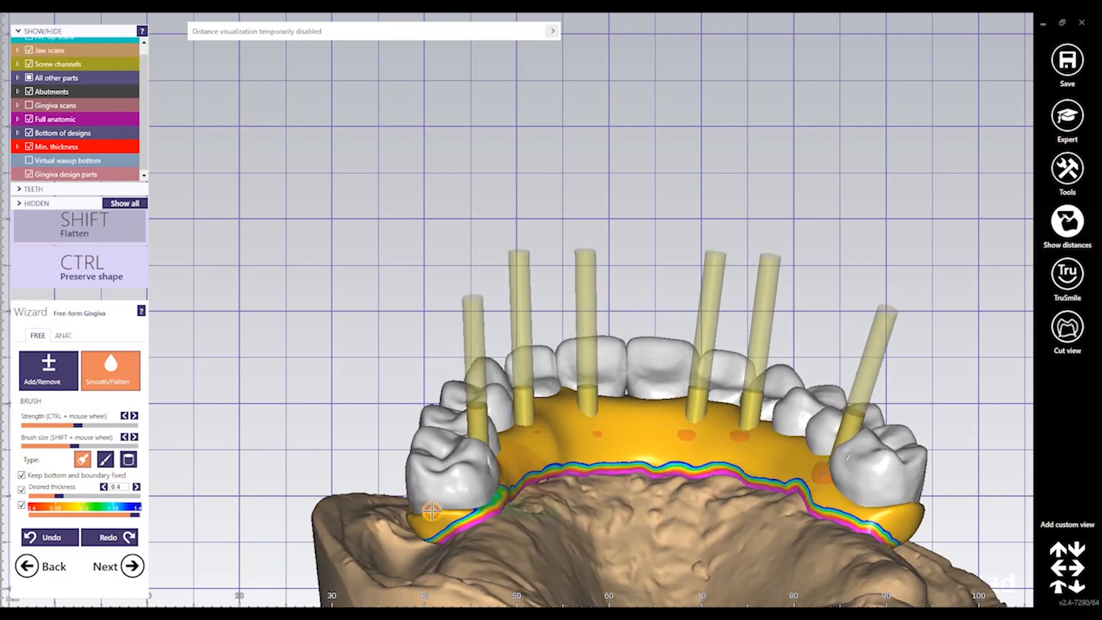
pyautogui.moveTo(546, 504); pyautogui.dragTo(580, 502, button='right')
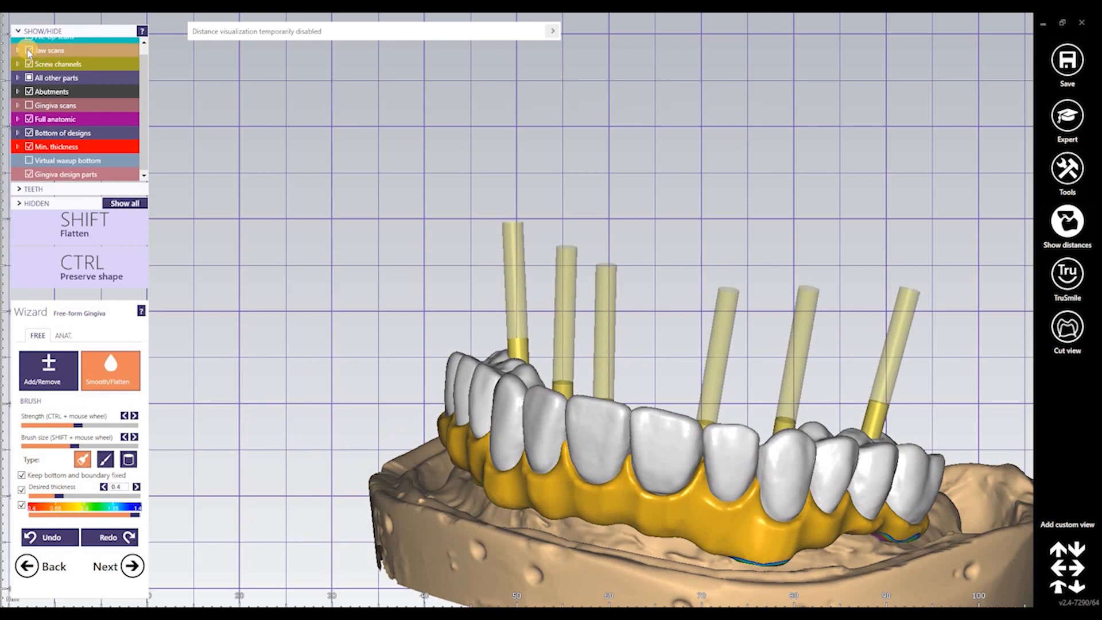
# Hide the jaw scan and Shift-flatten the front and left gingiva
pyautogui.moveTo(783, 476); pyautogui.dragTo(766, 424, button='right')
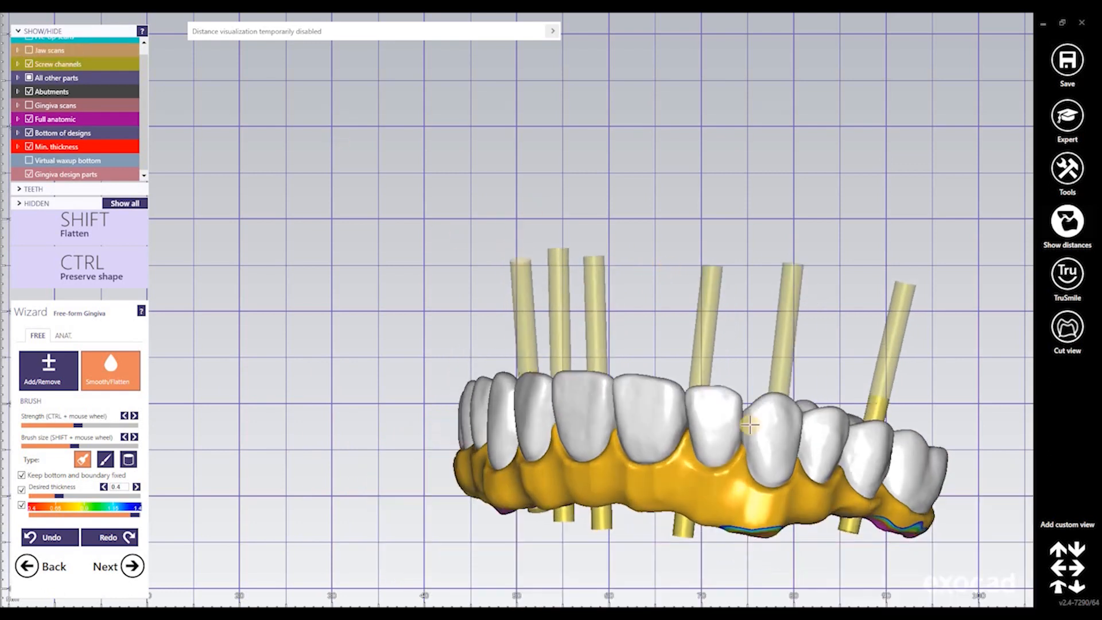
pyautogui.moveTo(922, 518); pyautogui.dragTo(694, 483, button='middle')
pyautogui.press('shift')
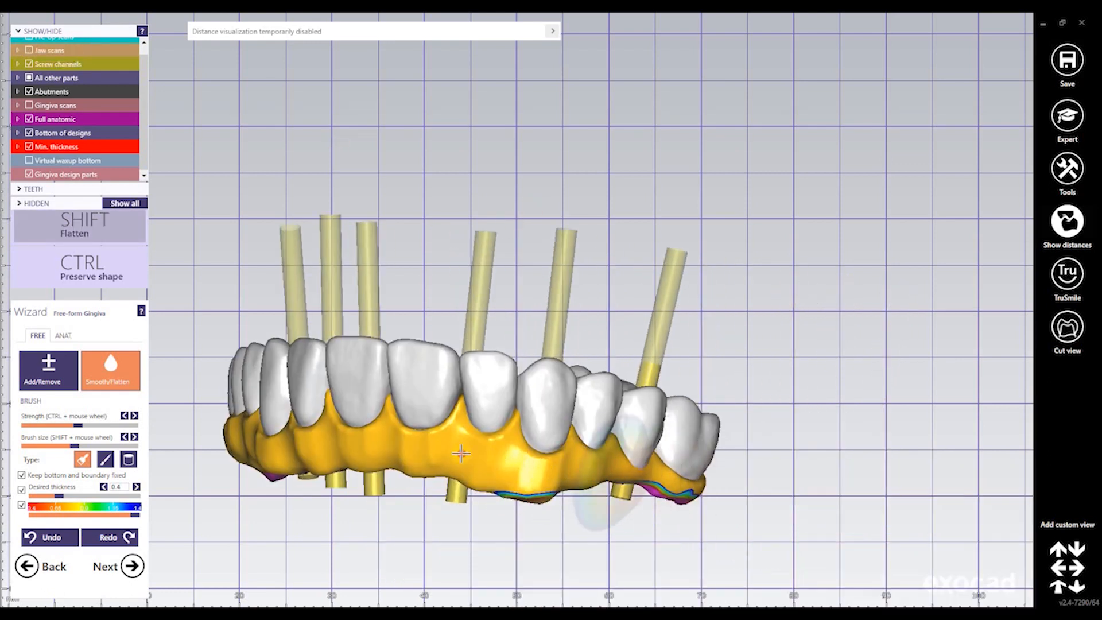
pyautogui.moveTo(382, 445)
pyautogui.keyDown('shift'); pyautogui.mouseDown()
pyautogui.moveTo(425, 450)
pyautogui.moveTo(370, 444)
pyautogui.mouseUp(); pyautogui.keyUp('shift')
pyautogui.moveTo(267, 444); pyautogui.dragTo(373, 446, button='right')
pyautogui.moveTo(373, 447)
pyautogui.keyDown('shift'); pyautogui.mouseDown()
pyautogui.moveTo(265, 421)
pyautogui.moveTo(344, 451)
pyautogui.moveTo(247, 434)
pyautogui.moveTo(513, 455)
pyautogui.mouseUp(); pyautogui.keyUp('shift')
# Flatten the thin spot on the bridge's underside and the gingiva on the other side
pyautogui.moveTo(512, 455); pyautogui.dragTo(454, 418, button='right')
pyautogui.keyDown('shift'); pyautogui.moveTo(548, 443); pyautogui.dragTo(540, 437); pyautogui.keyUp('shift')
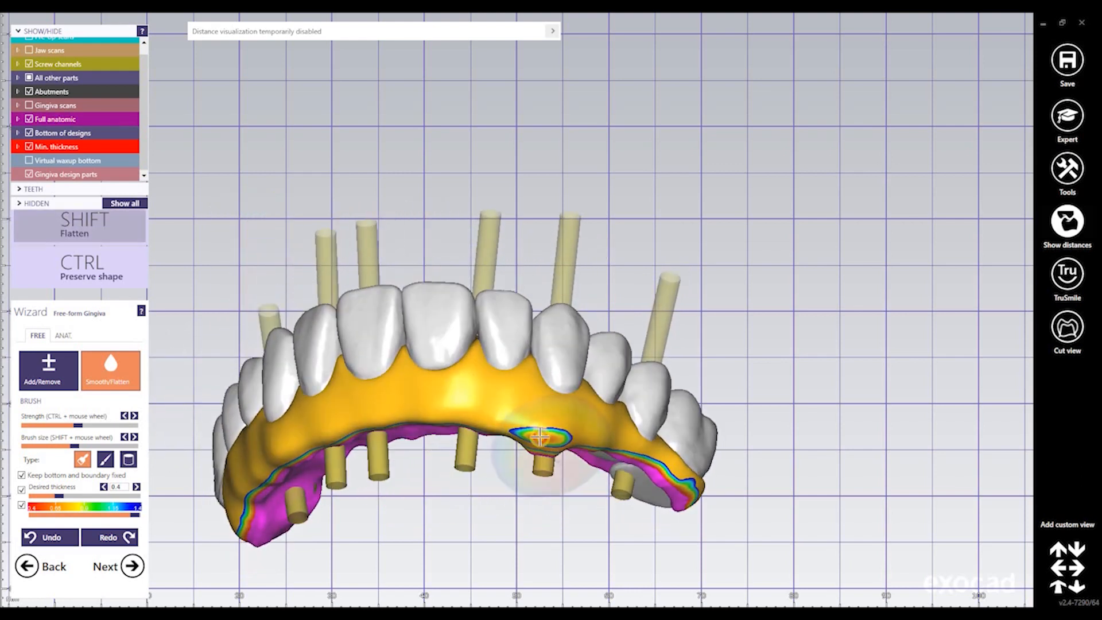
pyautogui.moveTo(561, 458); pyautogui.dragTo(563, 307, button='right')
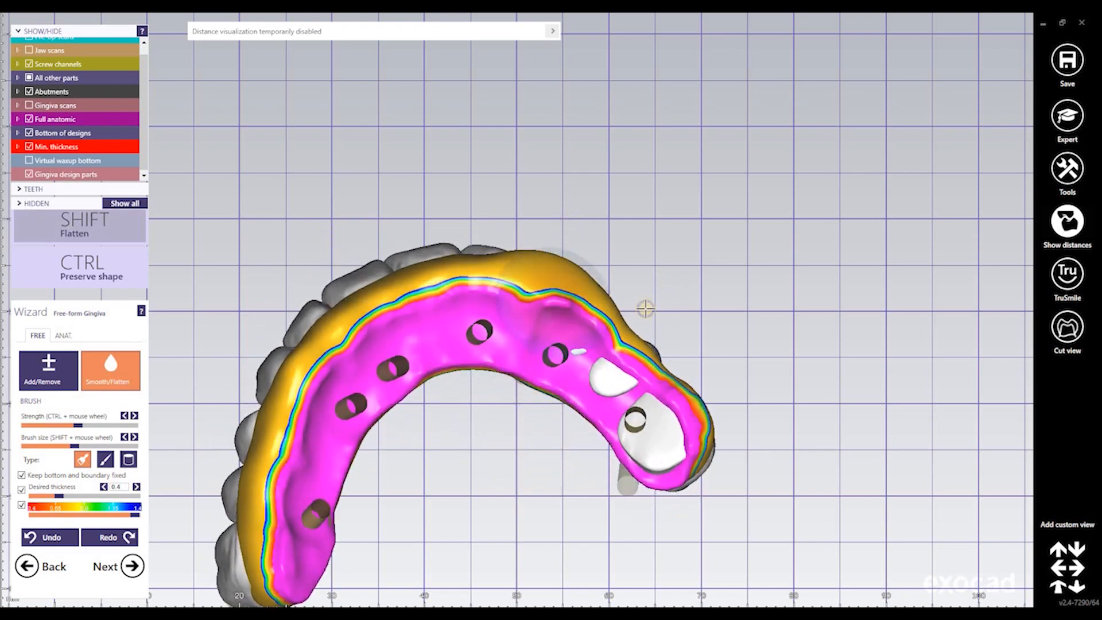
pyautogui.moveTo(645, 309); pyautogui.dragTo(504, 420, button='right')
pyautogui.moveTo(375, 455); pyautogui.dragTo(499, 460, button='right')
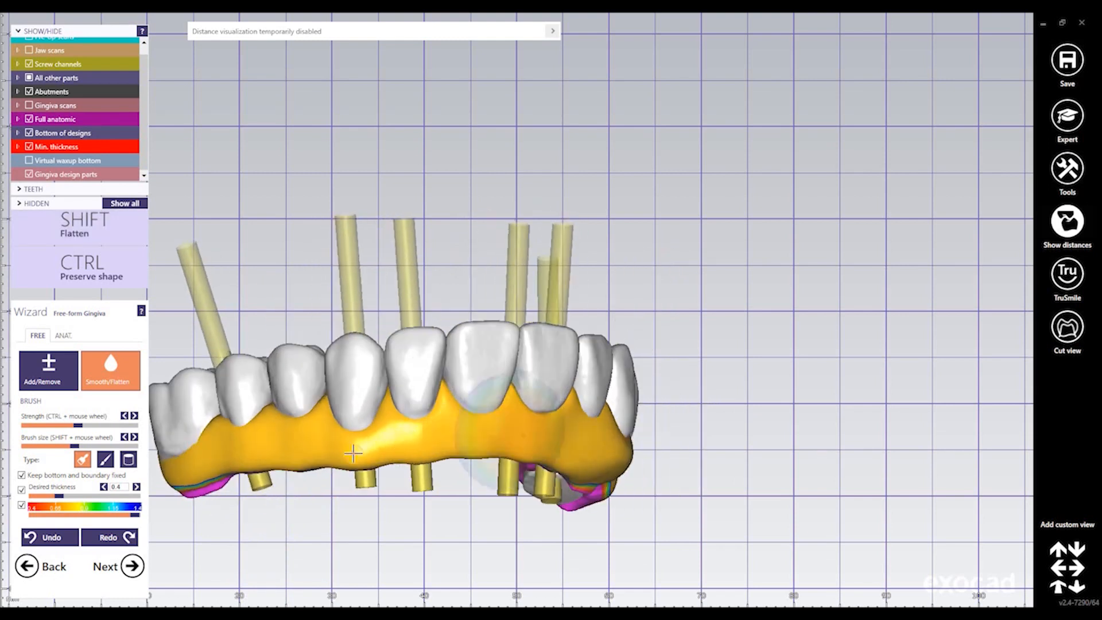
pyautogui.keyDown('shift'); pyautogui.moveTo(352, 448); pyautogui.dragTo(473, 459); pyautogui.keyUp('shift')
pyautogui.moveTo(428, 455); pyautogui.dragTo(322, 447, button='right')
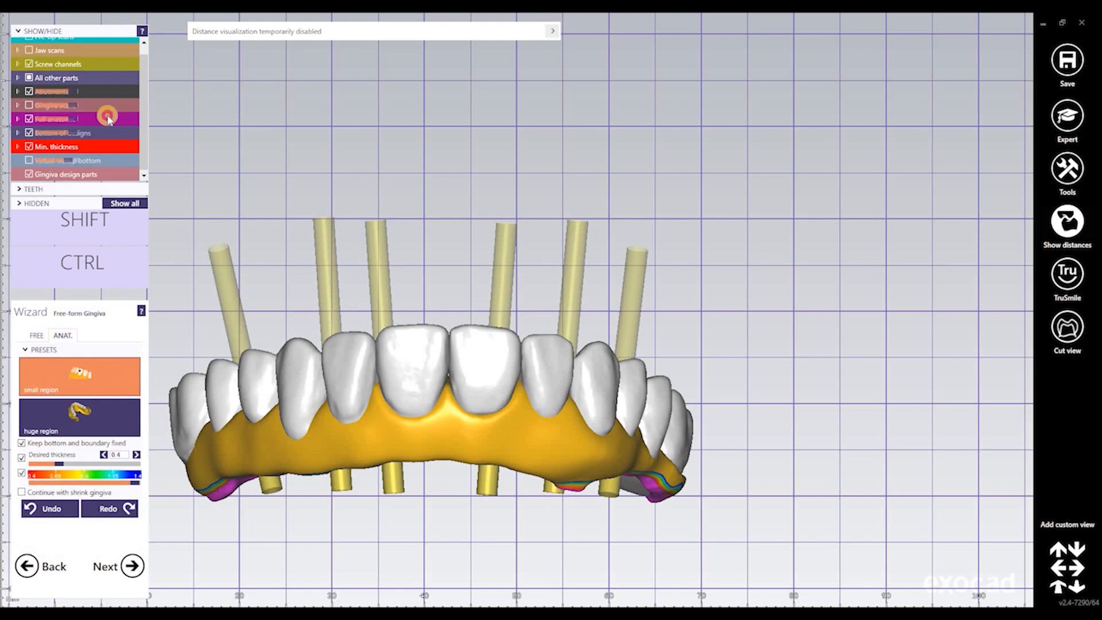
# Raise the papilla between the central incisors and lift the neighbouring papilla
pyautogui.moveTo(460, 359); pyautogui.dragTo(423, 411, button='right')
pyautogui.scroll(3, 450, 379)
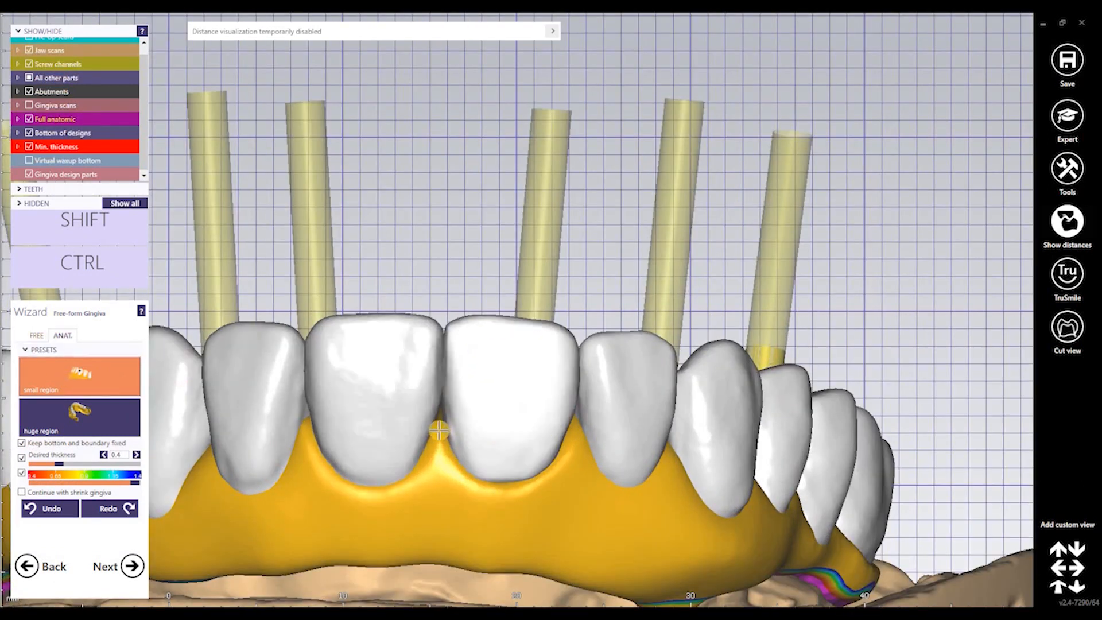
pyautogui.moveTo(439, 429); pyautogui.dragTo(439, 414)
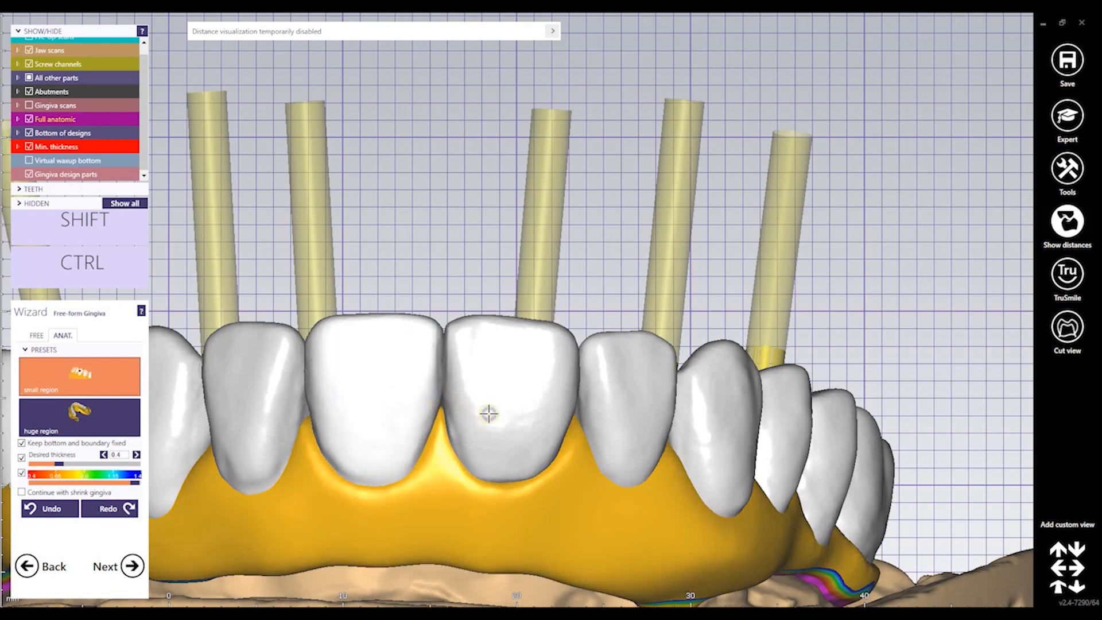
pyautogui.moveTo(554, 416); pyautogui.dragTo(516, 405, button='right')
pyautogui.moveTo(516, 406); pyautogui.dragTo(519, 394)
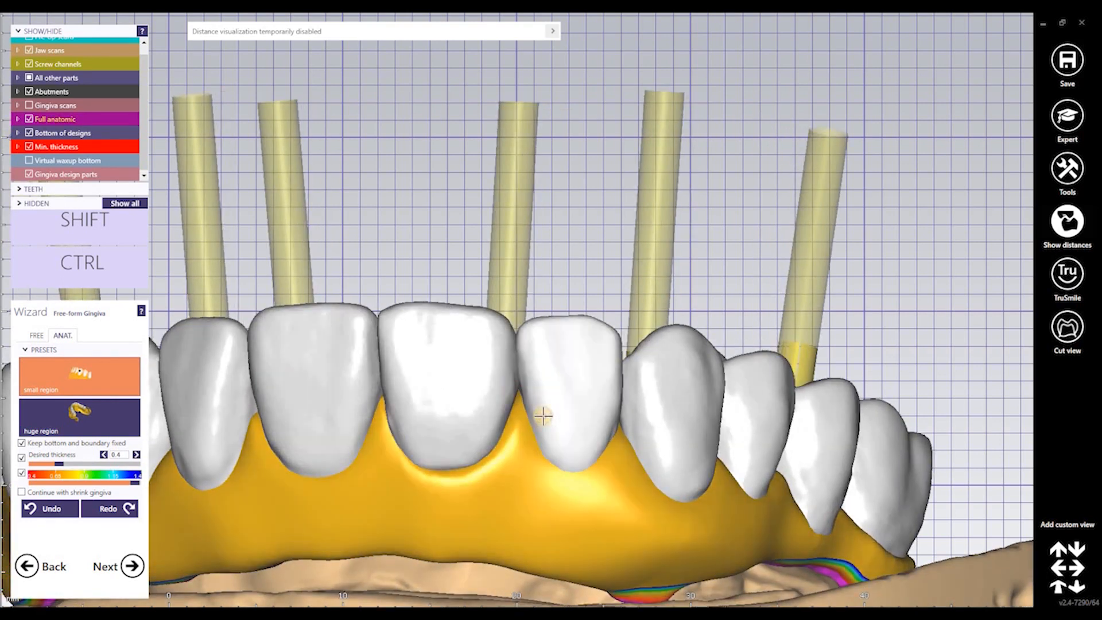
# Sculpt the gingiva between the premolars and along the molar's base
pyautogui.moveTo(550, 414); pyautogui.dragTo(491, 423, button='right')
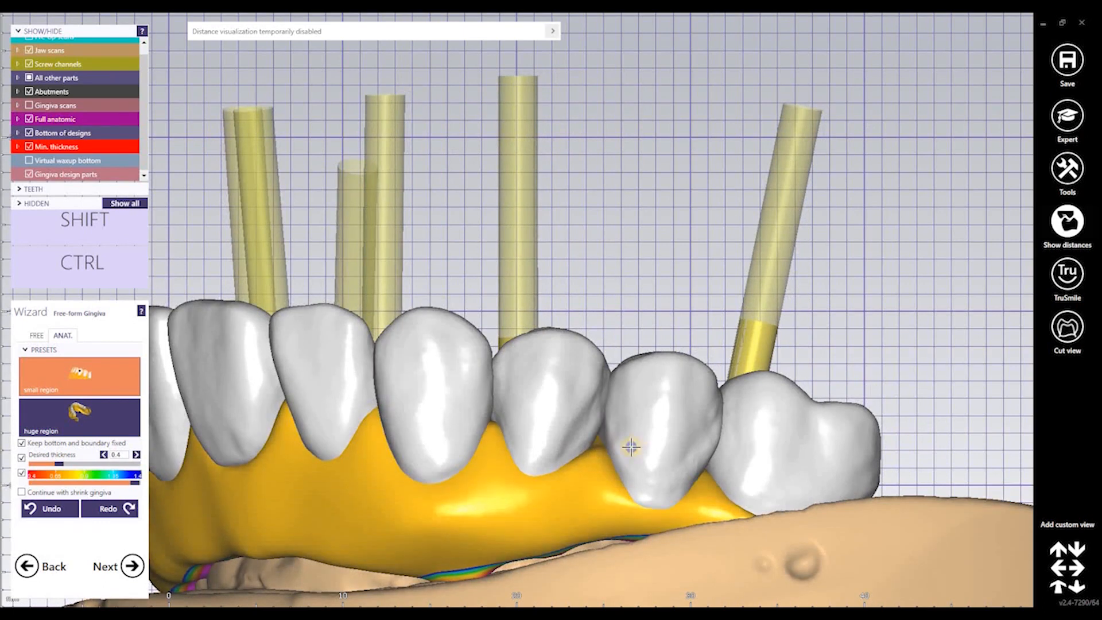
pyautogui.moveTo(597, 465); pyautogui.dragTo(482, 472, button='right')
pyautogui.moveTo(496, 477)
pyautogui.mouseDown()
pyautogui.moveTo(493, 466)
pyautogui.moveTo(433, 482)
pyautogui.moveTo(438, 494)
pyautogui.moveTo(337, 519)
pyautogui.mouseUp()
pyautogui.moveTo(336, 519)
pyautogui.mouseDown(button='right')
pyautogui.moveTo(331, 533)
pyautogui.moveTo(330, 515)
pyautogui.mouseUp(button='right')
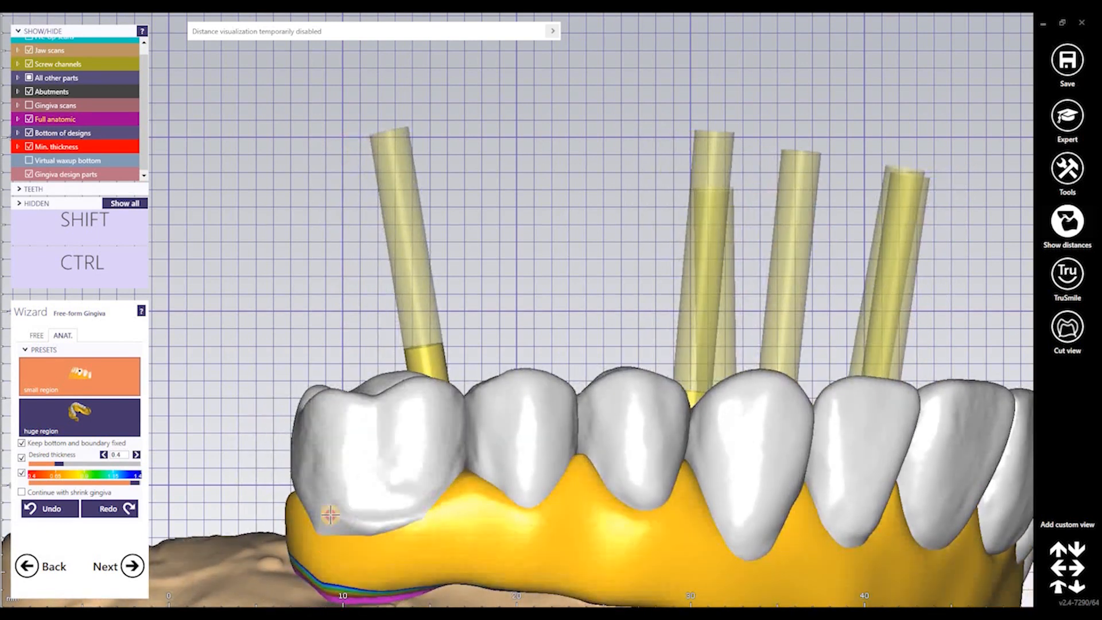
pyautogui.moveTo(330, 515); pyautogui.dragTo(331, 536)
# With the huge-region preset, add gum material over the lower part of the back molar
pyautogui.click(45, 376)
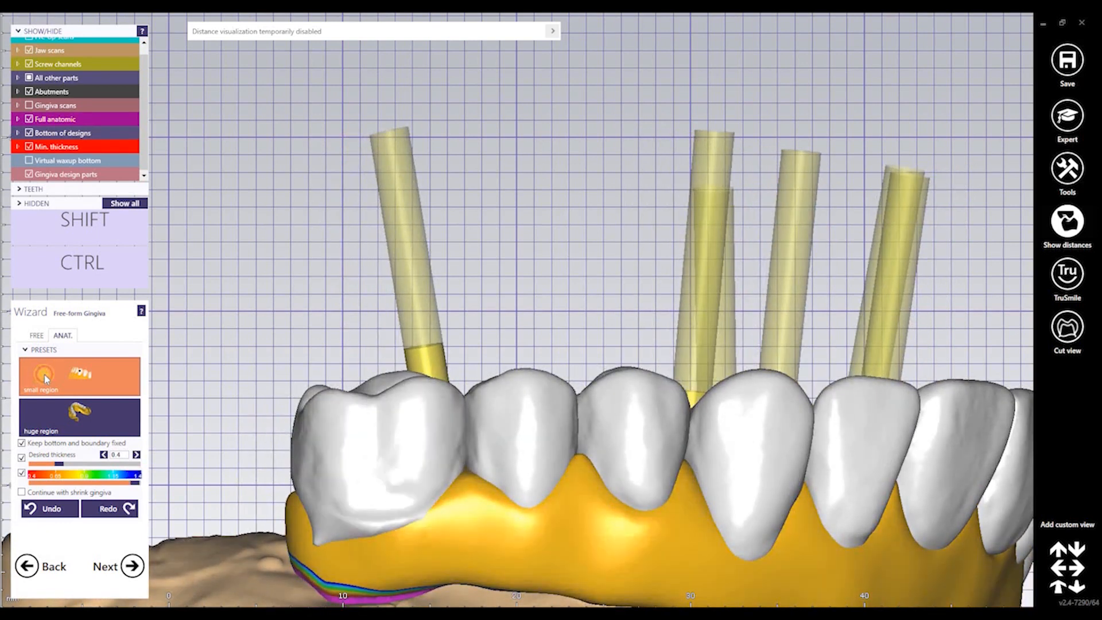
pyautogui.click(72, 416)
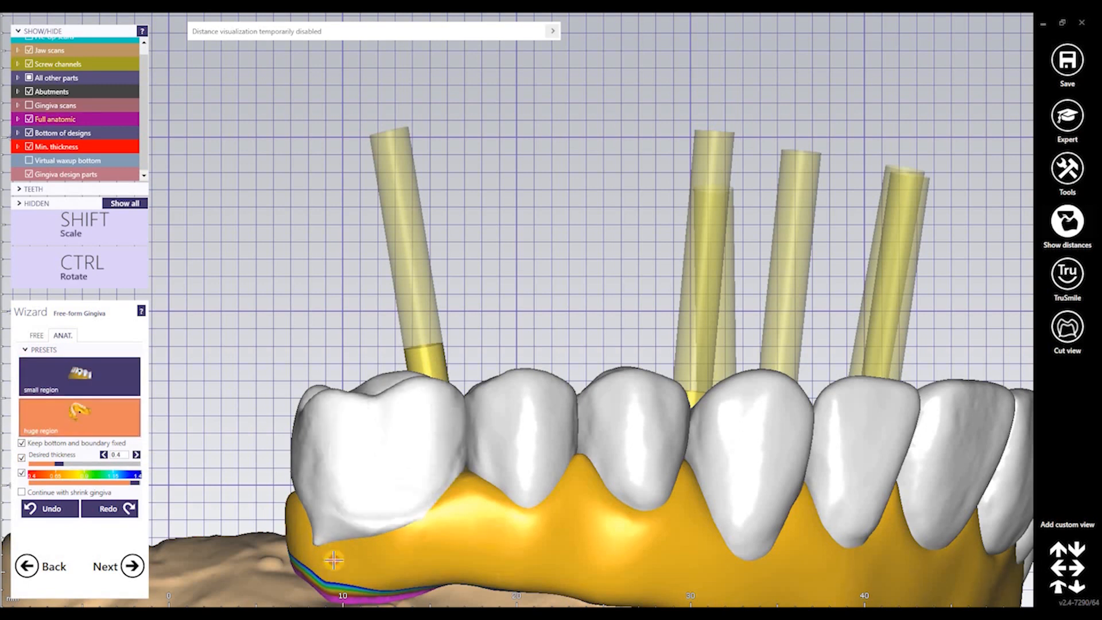
pyautogui.moveTo(398, 524); pyautogui.dragTo(394, 519)
pyautogui.moveTo(394, 518); pyautogui.dragTo(221, 548, button='right')
pyautogui.click(203, 529)
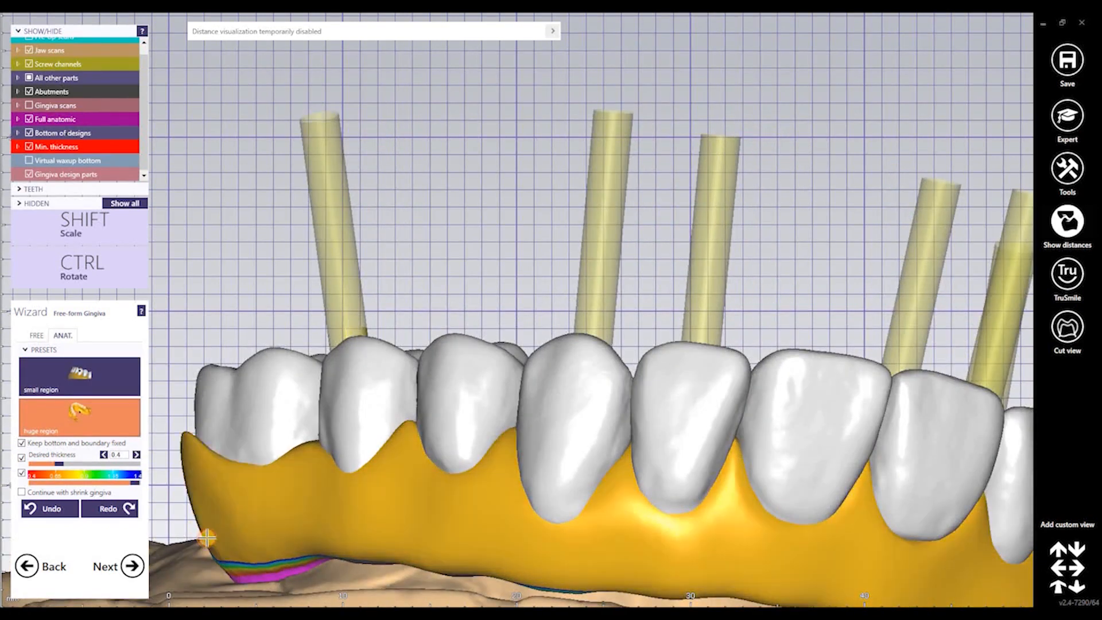
pyautogui.moveTo(298, 519); pyautogui.dragTo(482, 508, button='right')
pyautogui.click(126, 377)
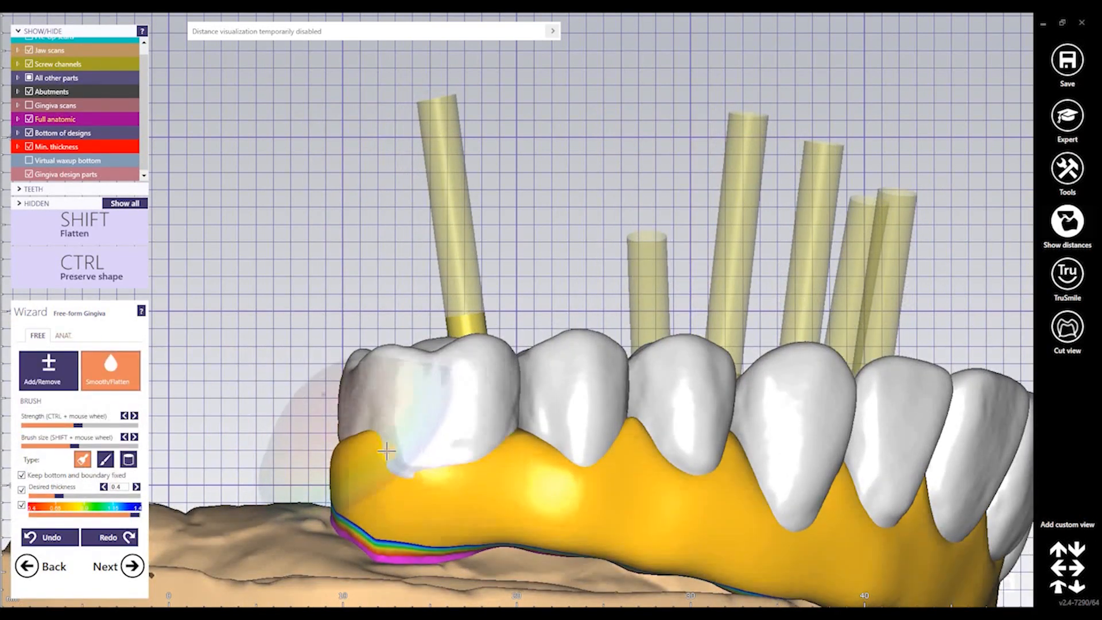
# Flatten the gum peak beside the back molar, then inspect the gingiva around the whole arch
pyautogui.moveTo(386, 451); pyautogui.dragTo(359, 452)
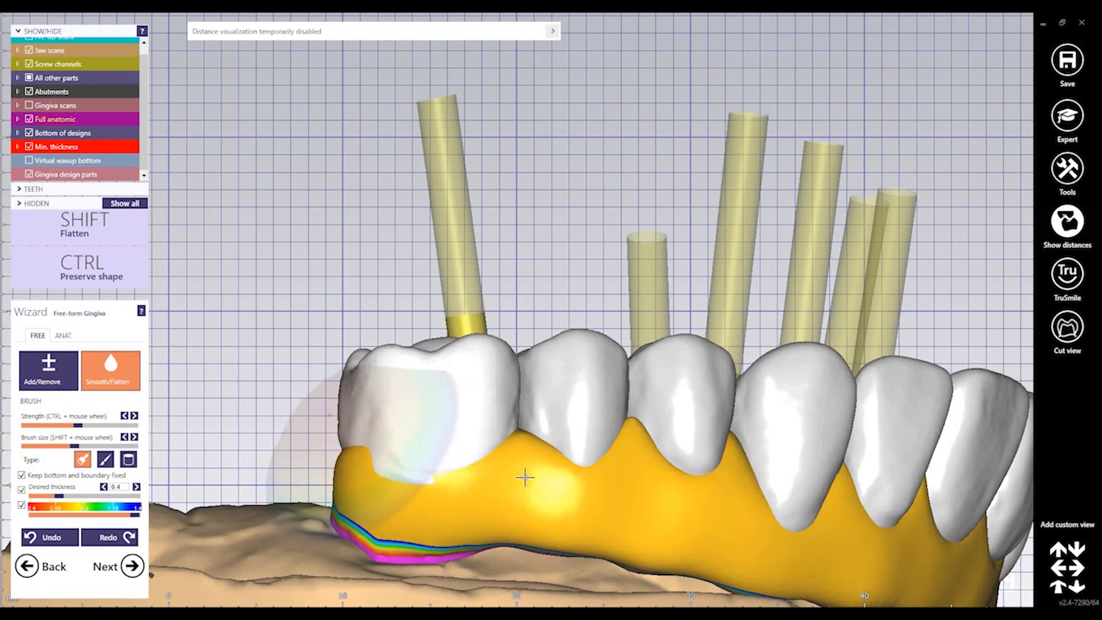
pyautogui.moveTo(531, 477); pyautogui.dragTo(531, 475, button='right')
pyautogui.click(63, 335)
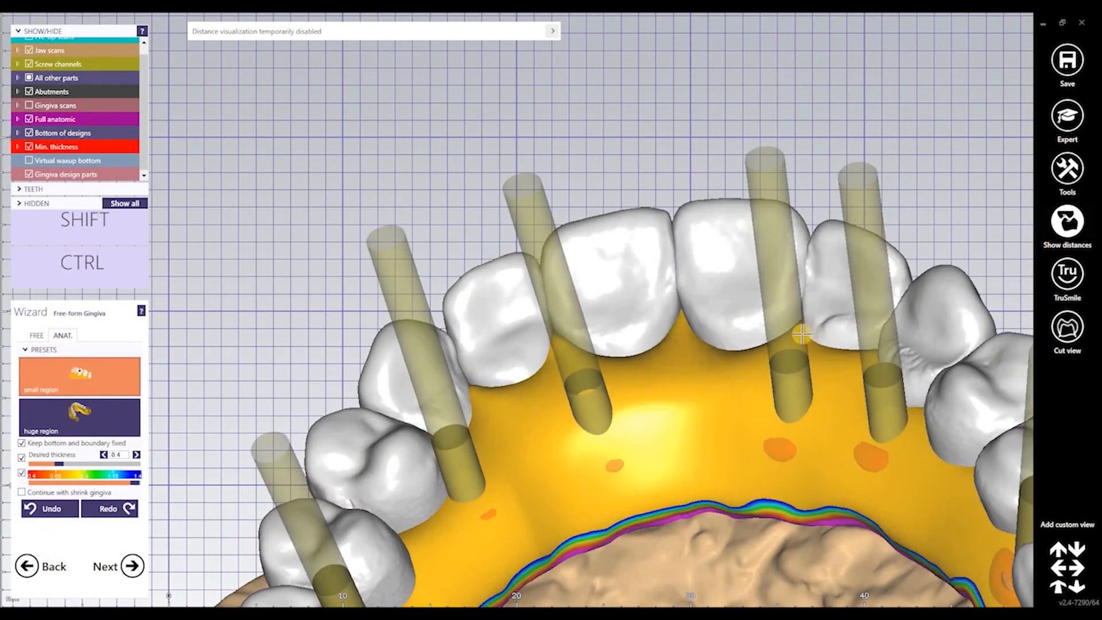
pyautogui.moveTo(846, 344); pyautogui.dragTo(435, 507, button='right')
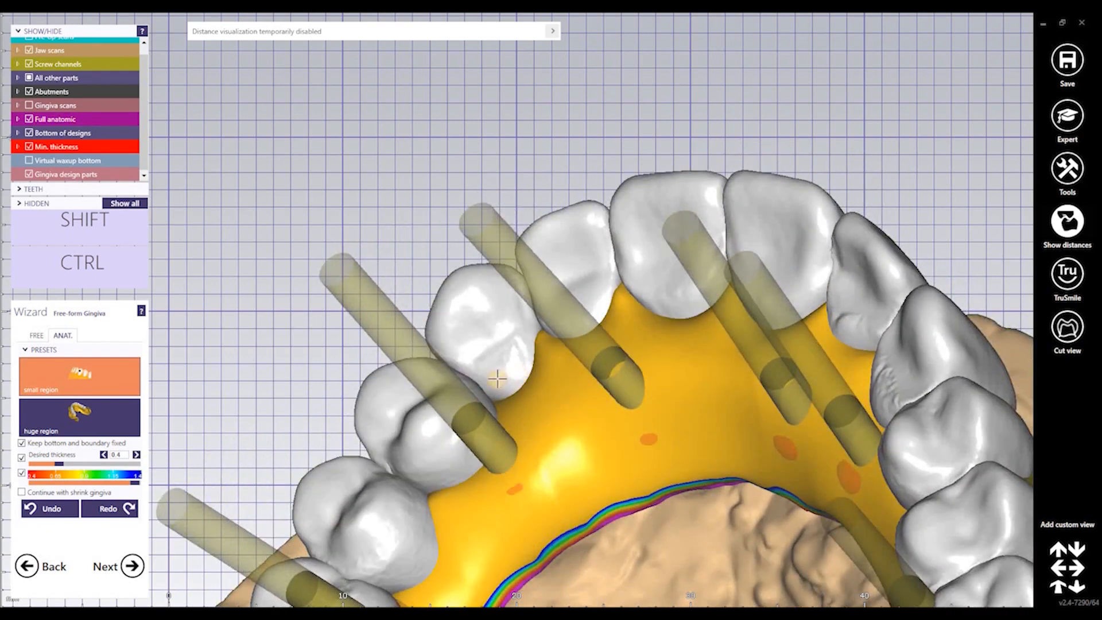
pyautogui.moveTo(429, 488); pyautogui.dragTo(492, 377, button='middle')
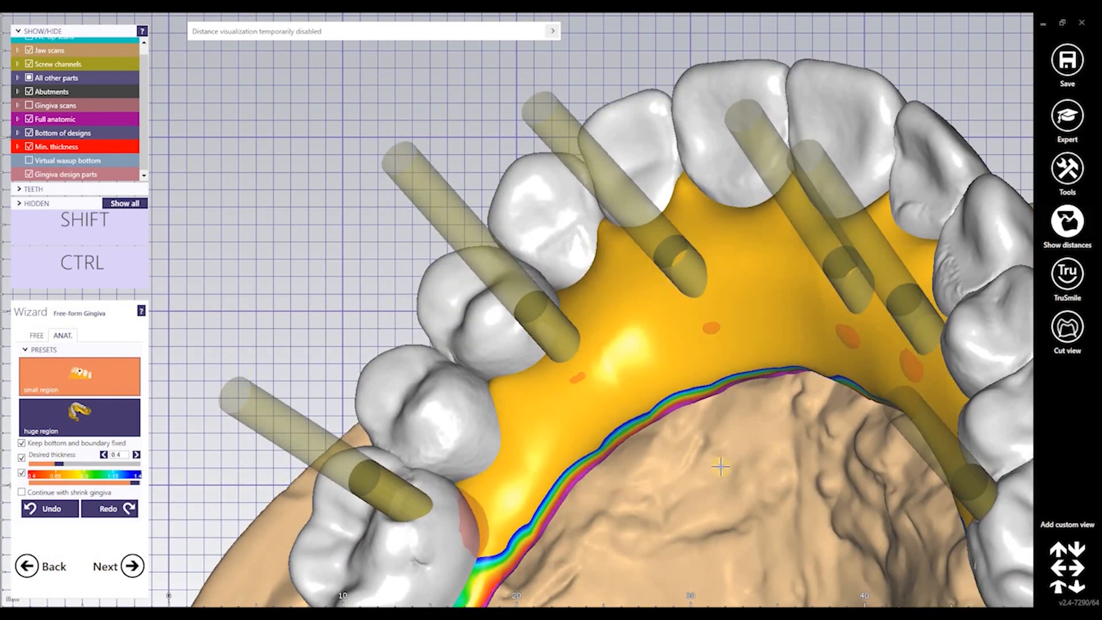
pyautogui.moveTo(720, 460); pyautogui.dragTo(798, 358, button='right')
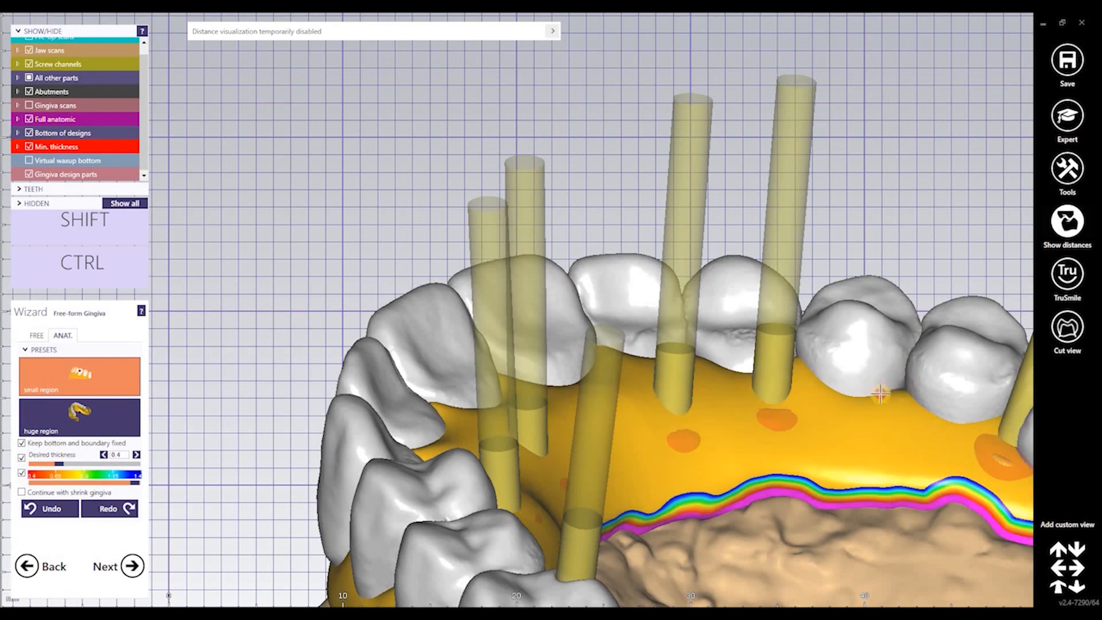
pyautogui.moveTo(993, 427); pyautogui.dragTo(836, 436, button='middle')
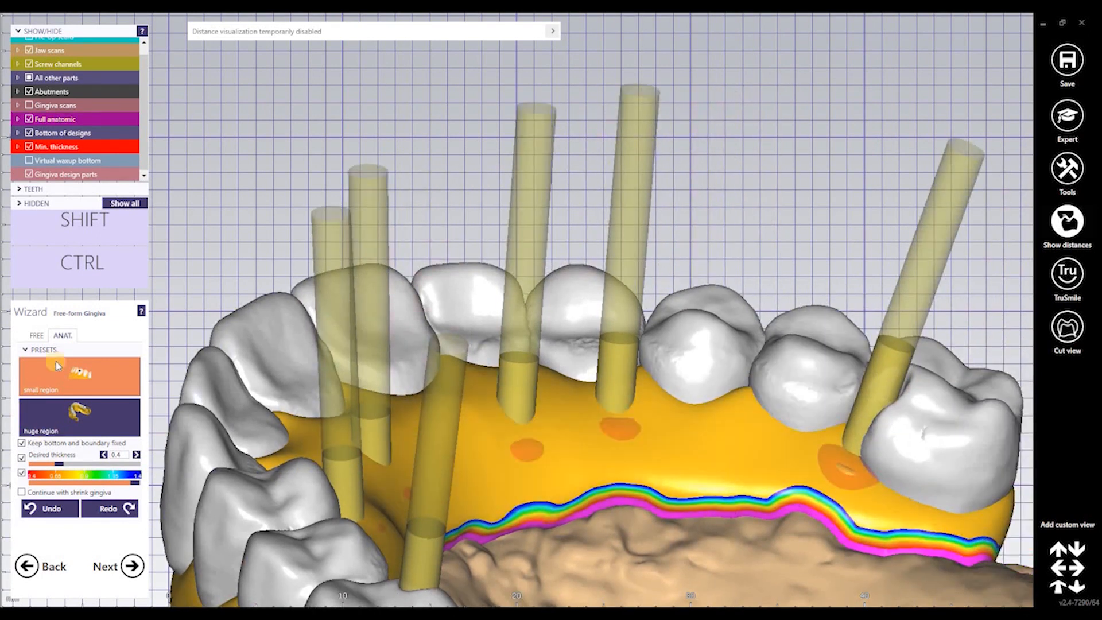
pyautogui.click(32, 330)
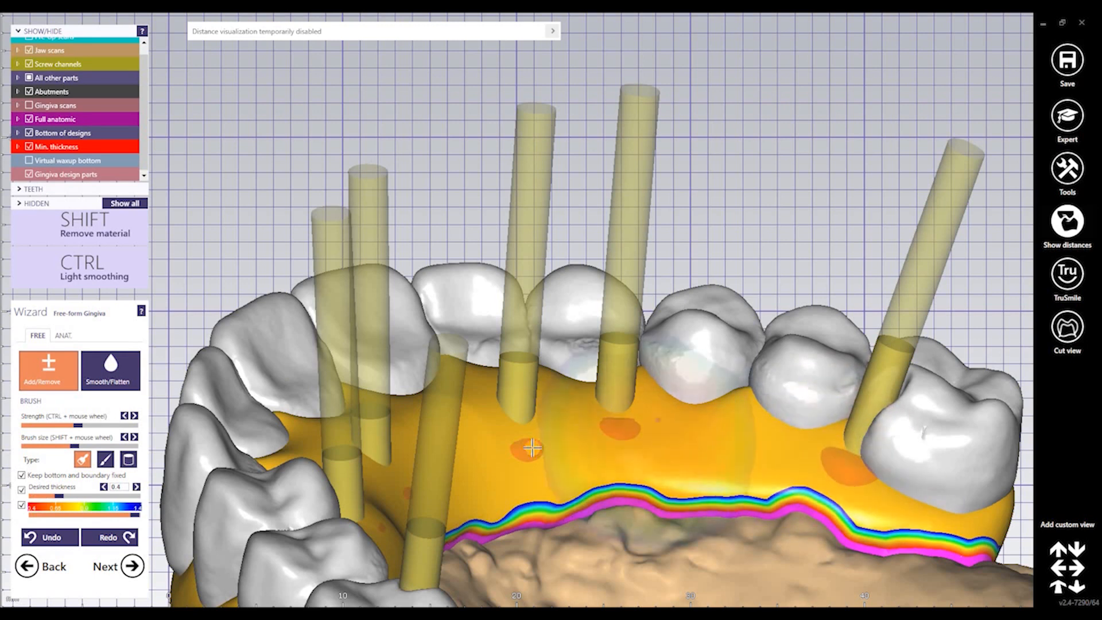
# Shift-flatten the gum margin around the central front tooth with Smooth/Flatten
pyautogui.moveTo(655, 437); pyautogui.dragTo(462, 406, button='right')
pyautogui.scroll(-5, 652, 442)
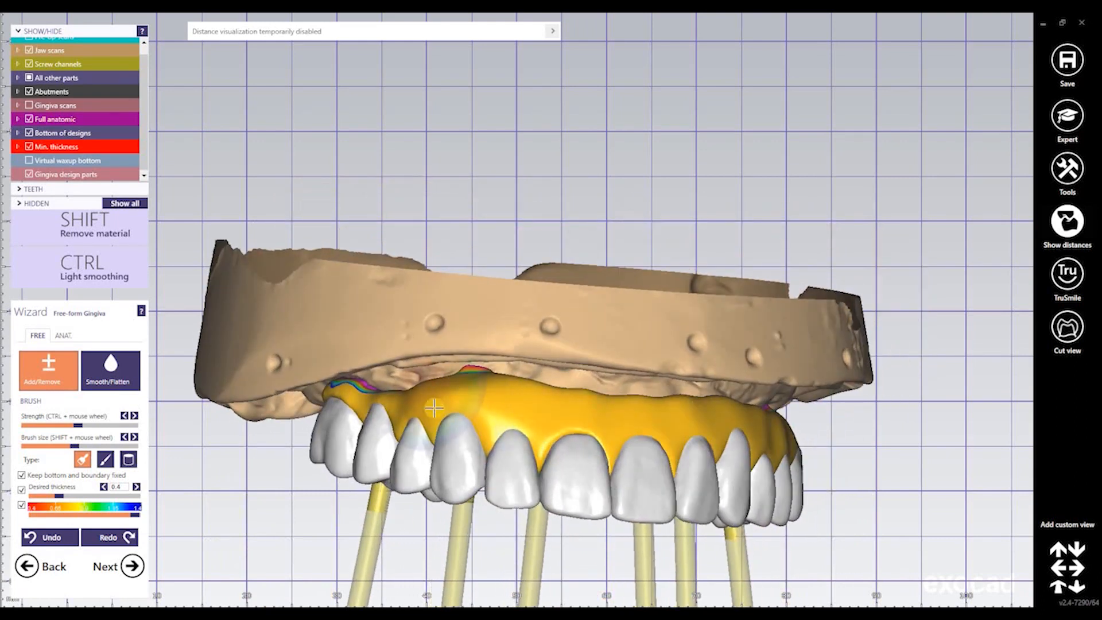
pyautogui.click(111, 371)
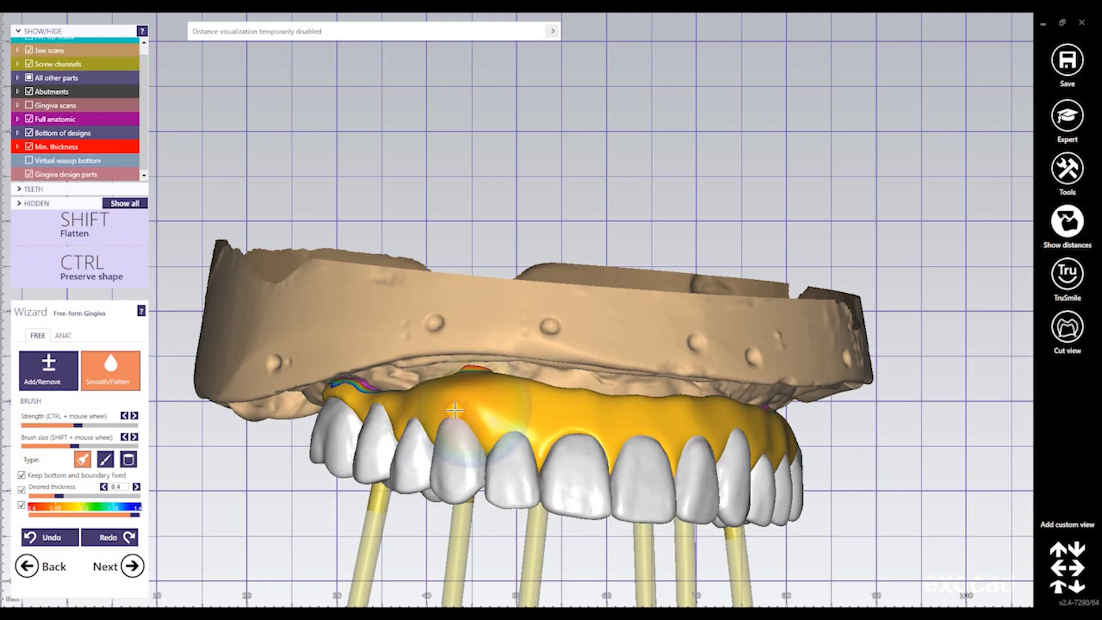
pyautogui.press('shift')
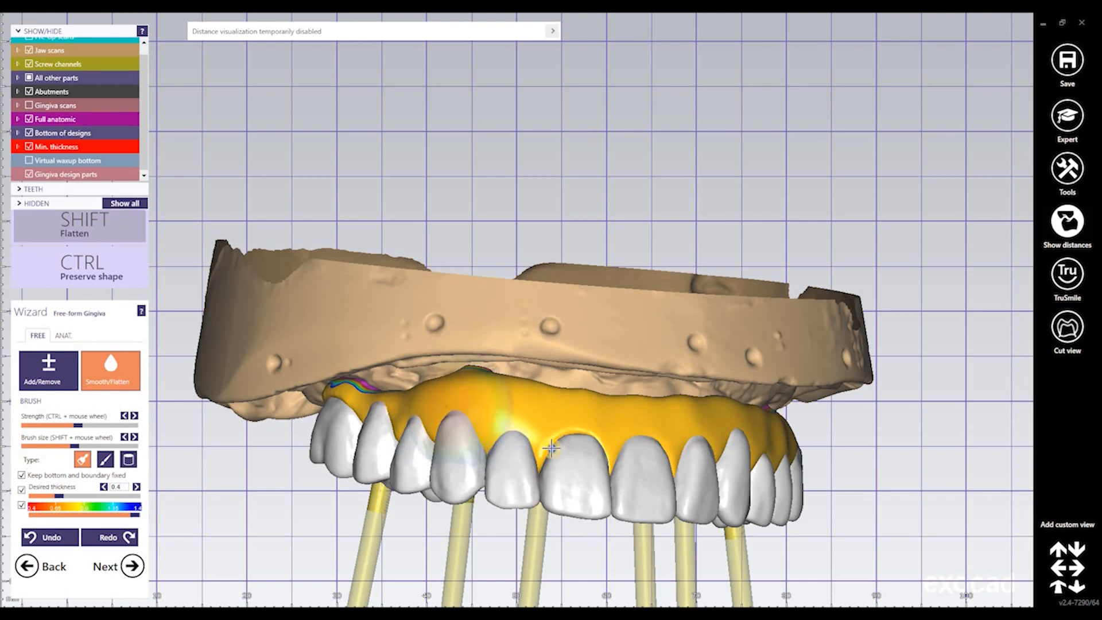
pyautogui.moveTo(550, 447); pyautogui.dragTo(524, 434, button='right')
pyautogui.press('shift')
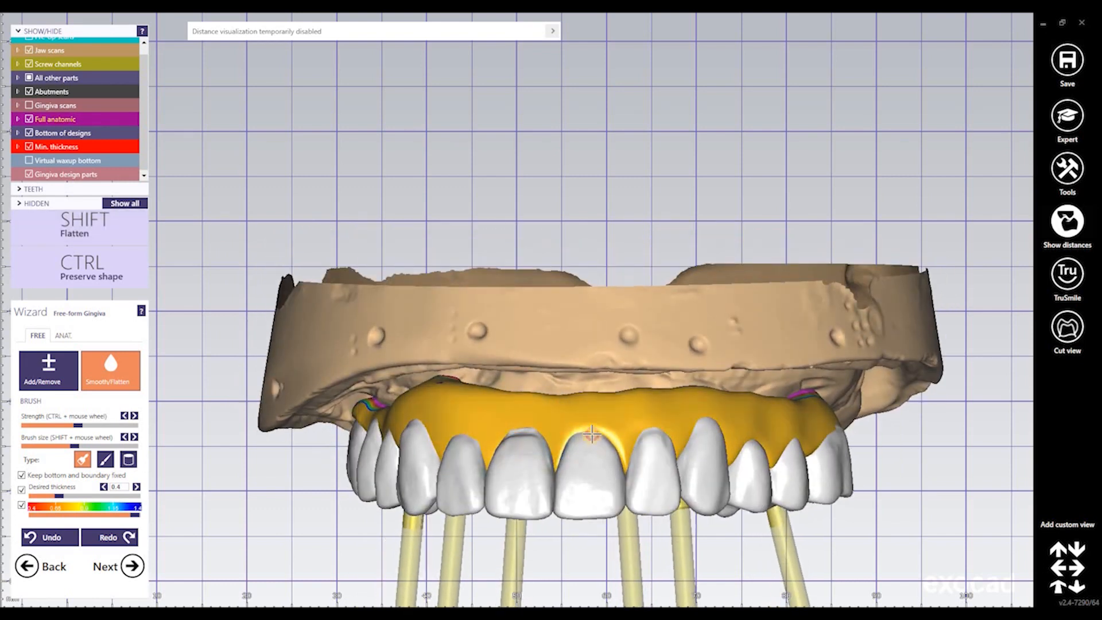
pyautogui.keyDown('shift'); pyautogui.moveTo(590, 439); pyautogui.dragTo(639, 430); pyautogui.keyUp('shift')
# Continue flattening the front and right-side gingiva, checking it from several angles
pyautogui.moveTo(643, 432); pyautogui.dragTo(507, 433, button='right')
pyautogui.press('shift')
pyautogui.press('shift')
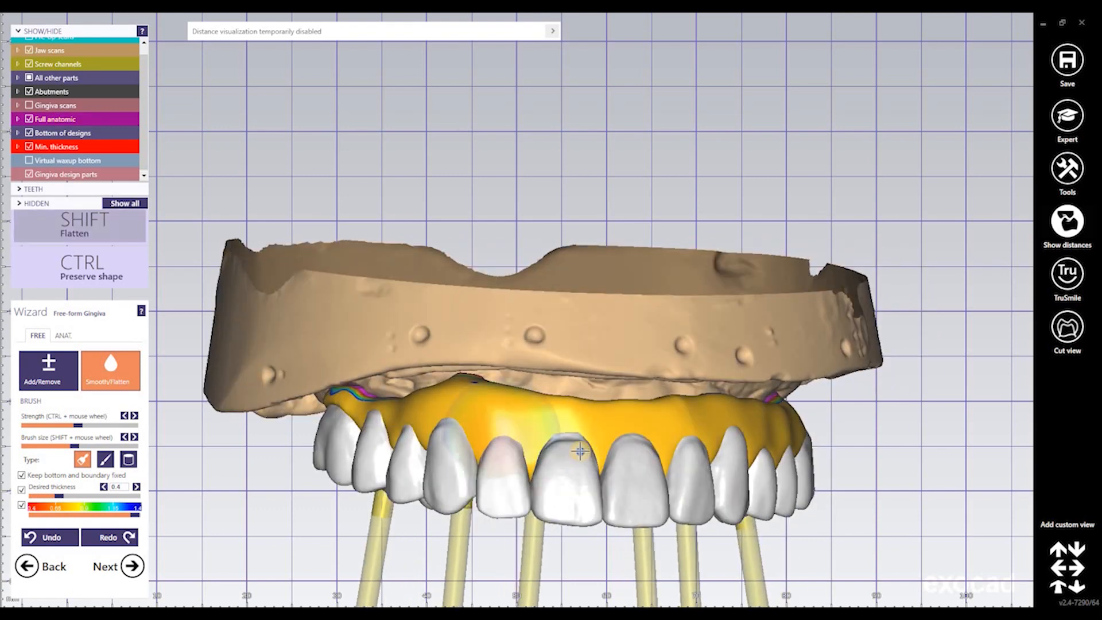
pyautogui.keyDown('shift'); pyautogui.moveTo(579, 451); pyautogui.dragTo(641, 446); pyautogui.keyUp('shift')
pyautogui.moveTo(642, 445)
pyautogui.mouseDown(button='right')
pyautogui.moveTo(579, 439)
pyautogui.moveTo(675, 445)
pyautogui.mouseUp(button='right')
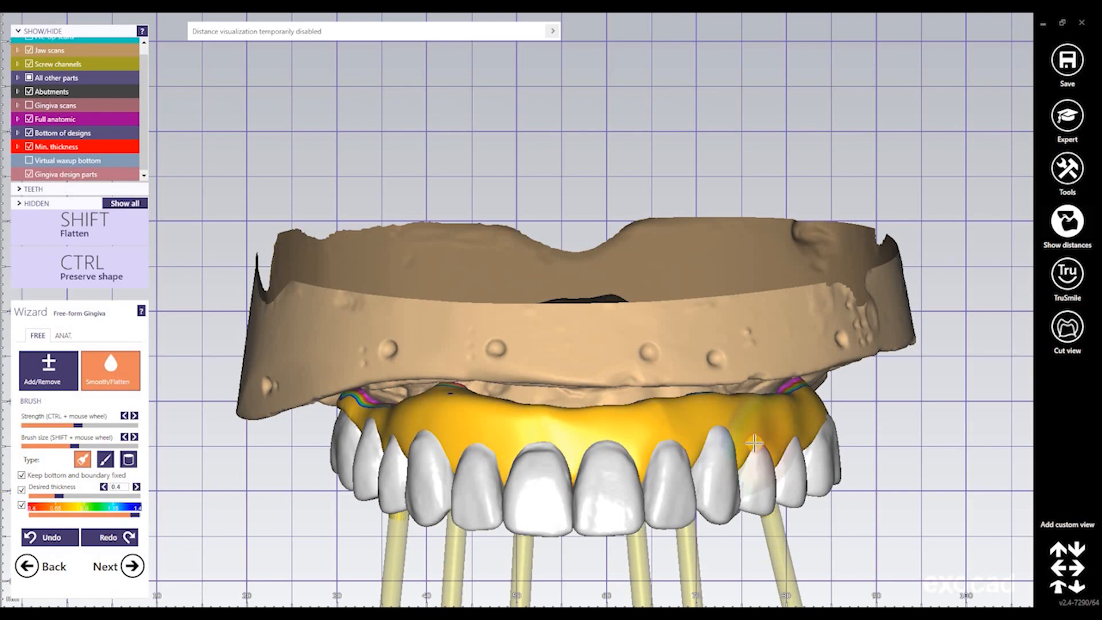
pyautogui.keyDown('shift'); pyautogui.moveTo(754, 443); pyautogui.dragTo(758, 441); pyautogui.keyUp('shift')
pyautogui.moveTo(821, 441); pyautogui.dragTo(783, 427, button='right')
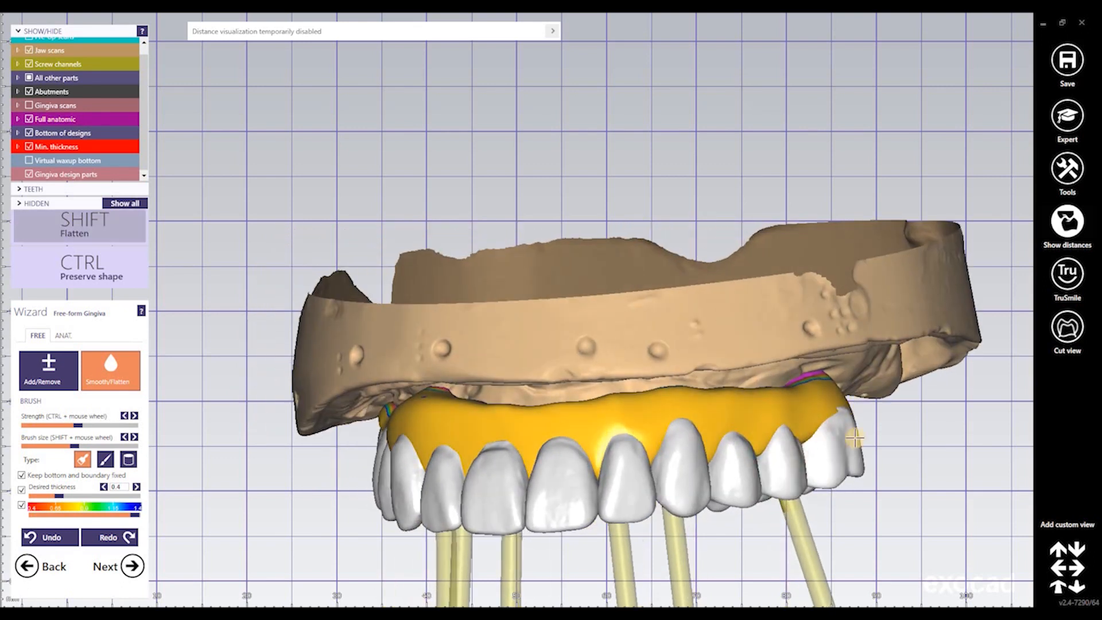
pyautogui.moveTo(765, 466); pyautogui.dragTo(635, 447, button='right')
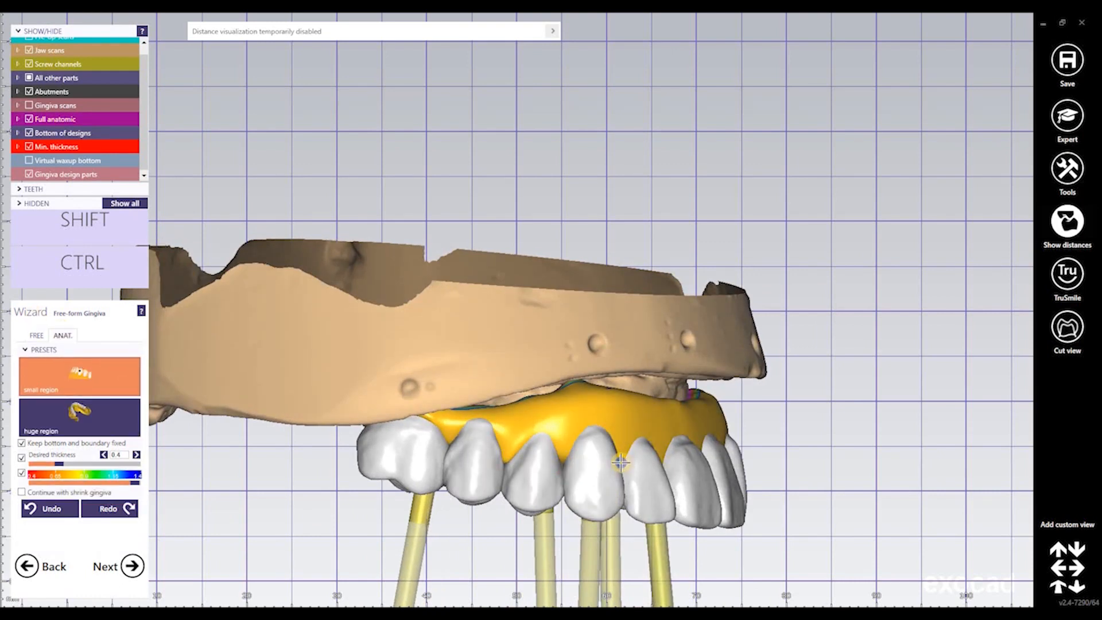
pyautogui.moveTo(621, 463); pyautogui.dragTo(632, 427, button='right')
pyautogui.moveTo(633, 396); pyautogui.dragTo(636, 317, button='middle')
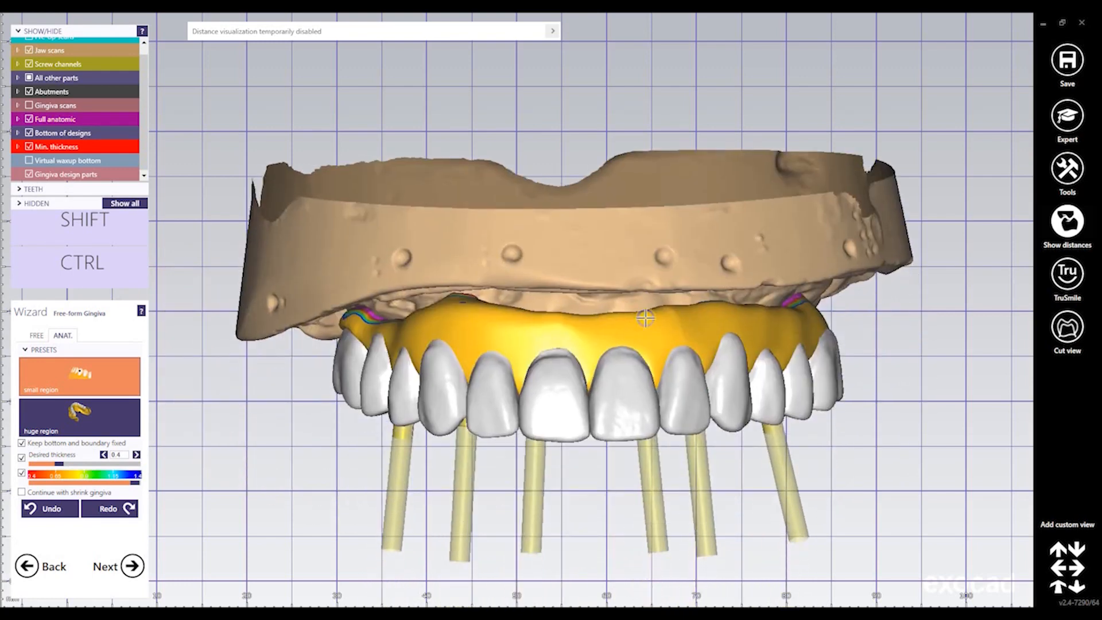
pyautogui.scroll(4, 646, 322)
pyautogui.moveTo(646, 322); pyautogui.dragTo(710, 515, button='right')
# Enter Free-Forming, show the anatomic waxup, and zoom onto the front teeth
pyautogui.click(133, 567)
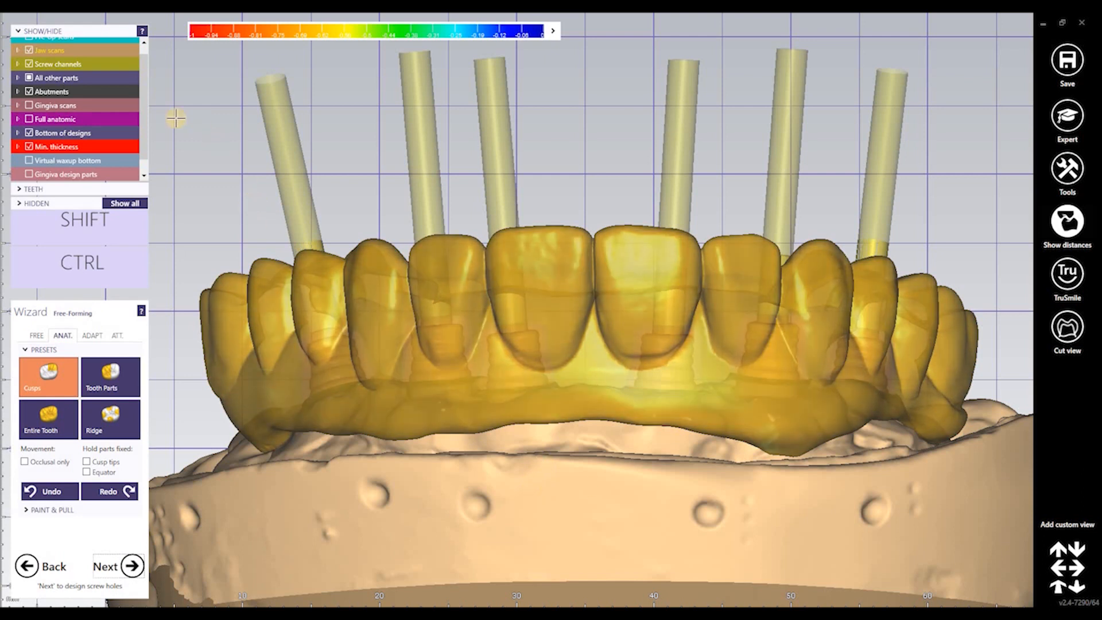
pyautogui.scroll(-1, 66, 167)
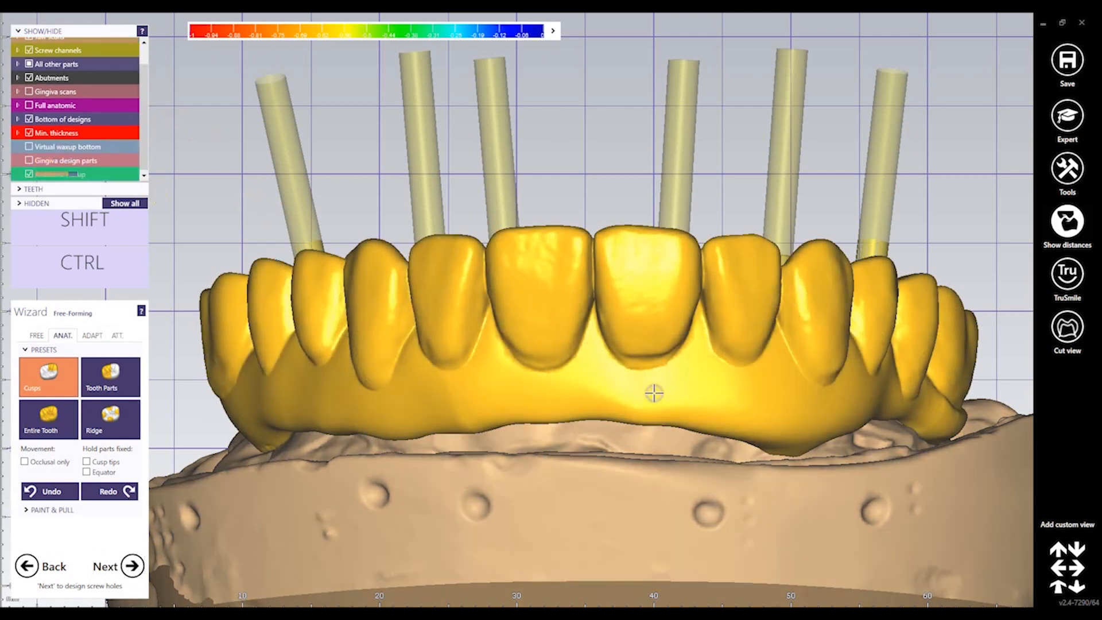
pyautogui.moveTo(654, 392); pyautogui.dragTo(655, 393, button='right')
pyautogui.scroll(2, 616, 375)
pyautogui.scroll(3, 615, 376)
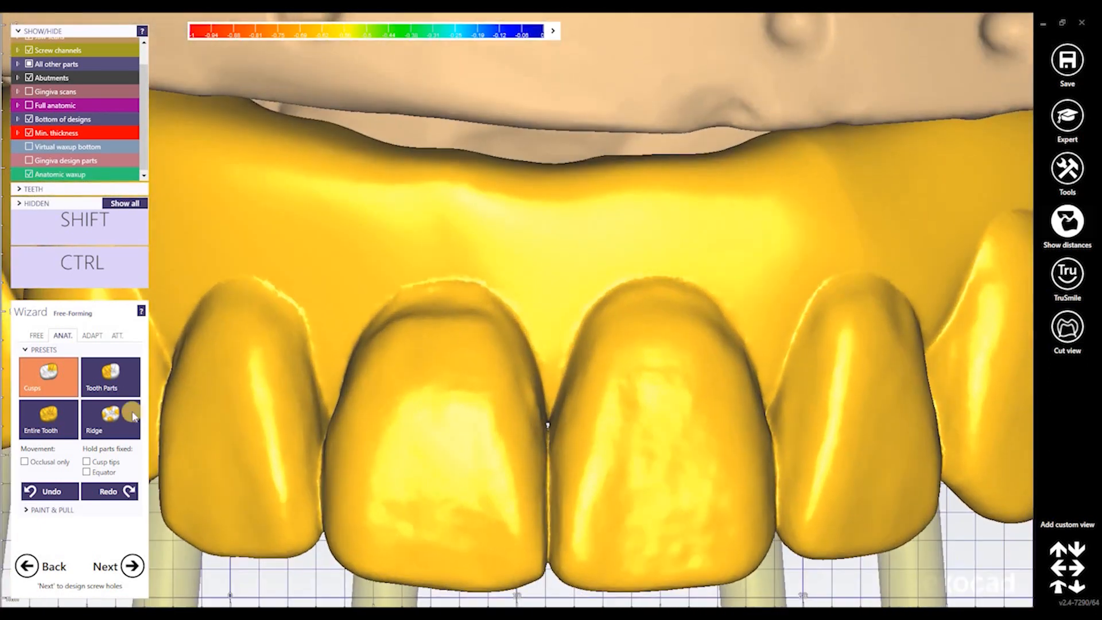
# Choose Smooth/Flatten with a smaller brush and work the gum area above the upper front teeth
pyautogui.click(35, 336)
pyautogui.click(41, 375)
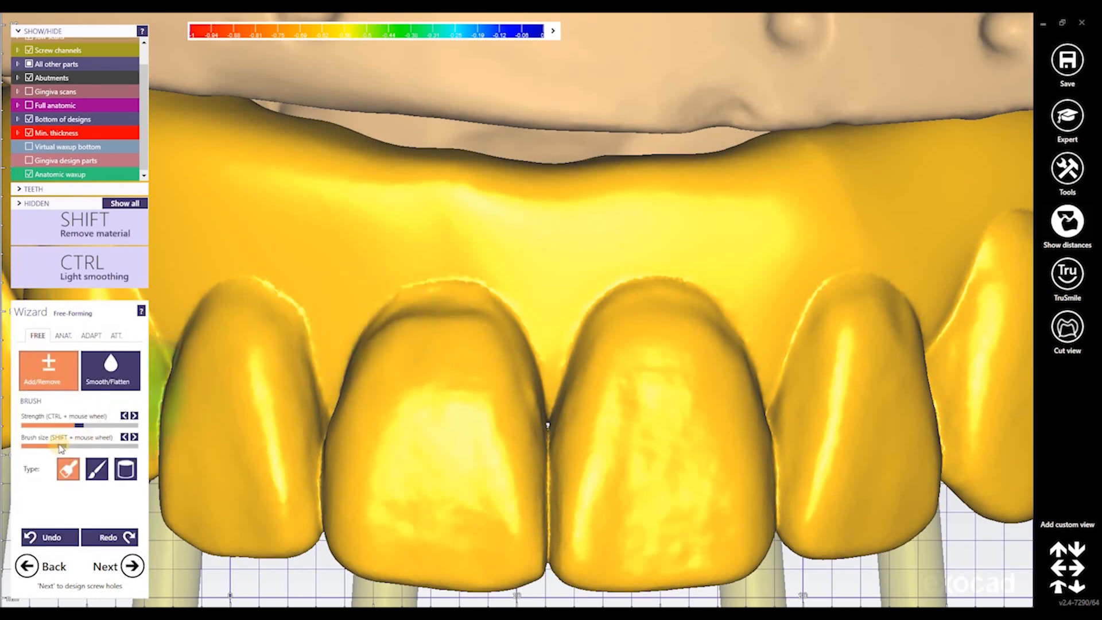
pyautogui.moveTo(49, 448); pyautogui.dragTo(36, 447)
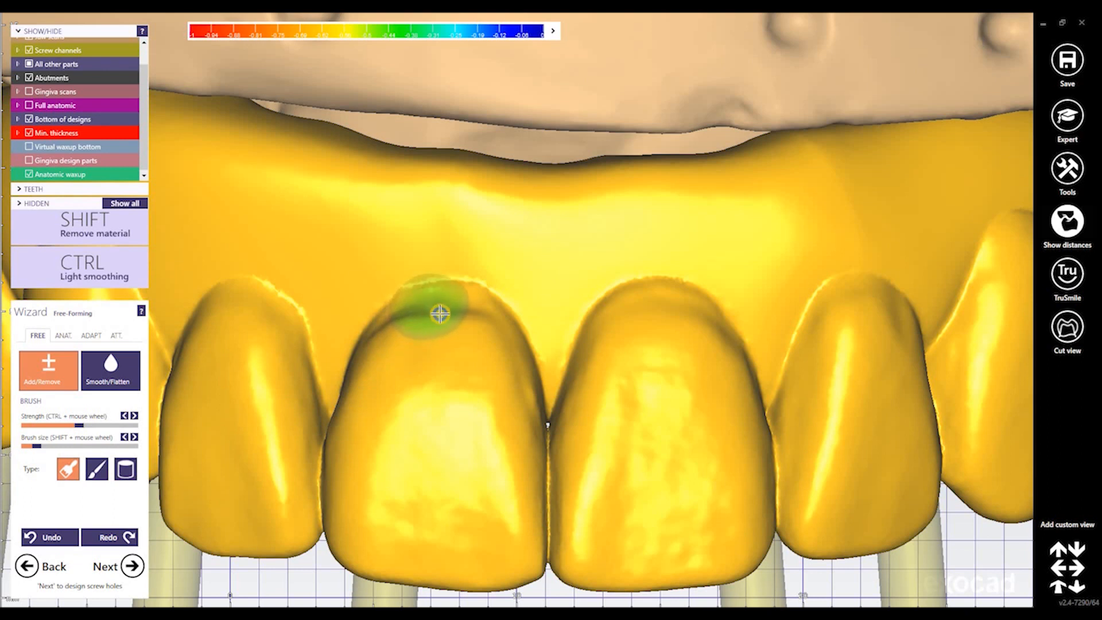
pyautogui.moveTo(437, 314)
pyautogui.mouseDown(button='right')
pyautogui.moveTo(447, 312)
pyautogui.moveTo(416, 314)
pyautogui.mouseUp(button='right')
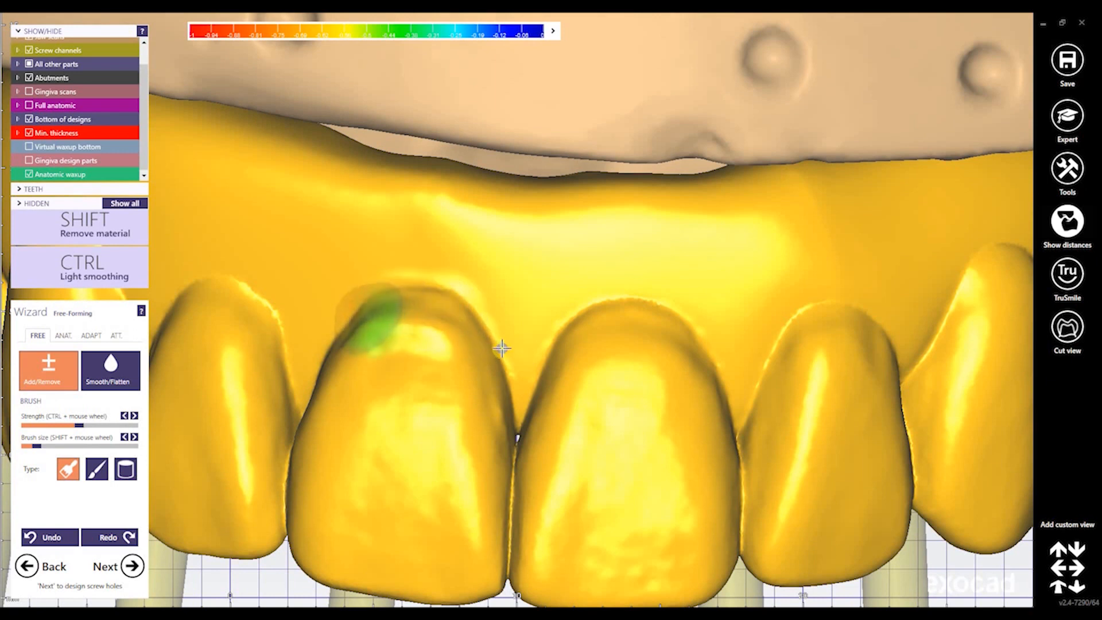
pyautogui.moveTo(501, 351); pyautogui.dragTo(498, 315, button='right')
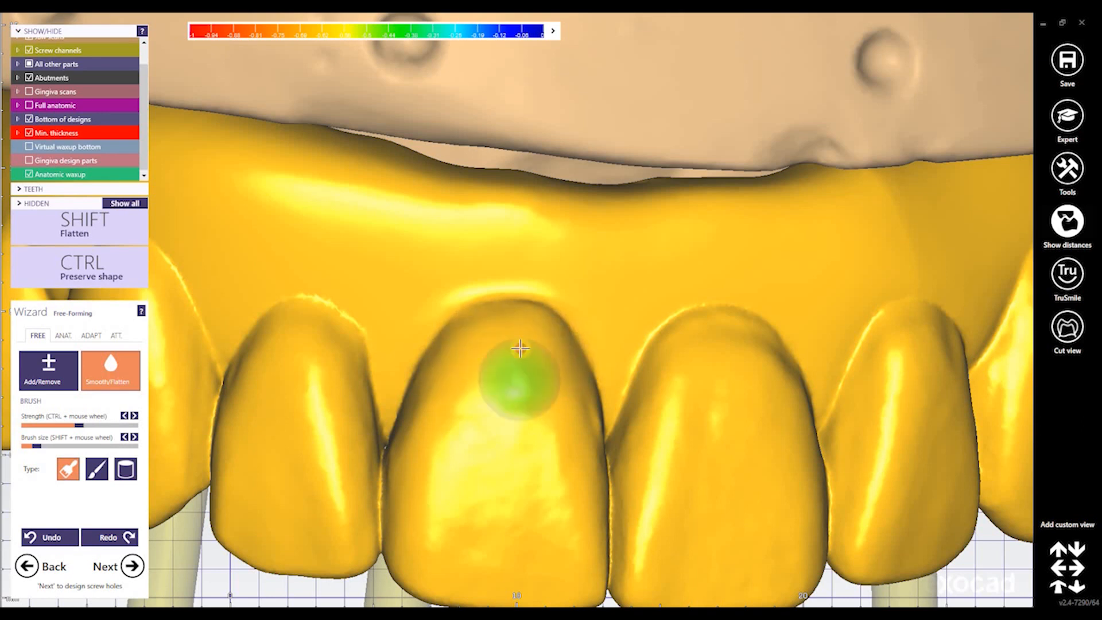
pyautogui.moveTo(720, 371)
pyautogui.mouseDown(button='right')
pyautogui.moveTo(568, 364)
pyautogui.moveTo(588, 268)
pyautogui.moveTo(534, 244)
pyautogui.mouseUp(button='right')
pyautogui.moveTo(984, 235)
pyautogui.mouseDown(button='right')
pyautogui.moveTo(862, 247)
pyautogui.moveTo(656, 226)
pyautogui.moveTo(625, 270)
pyautogui.mouseUp(button='right')
pyautogui.scroll(6, 660, 224)
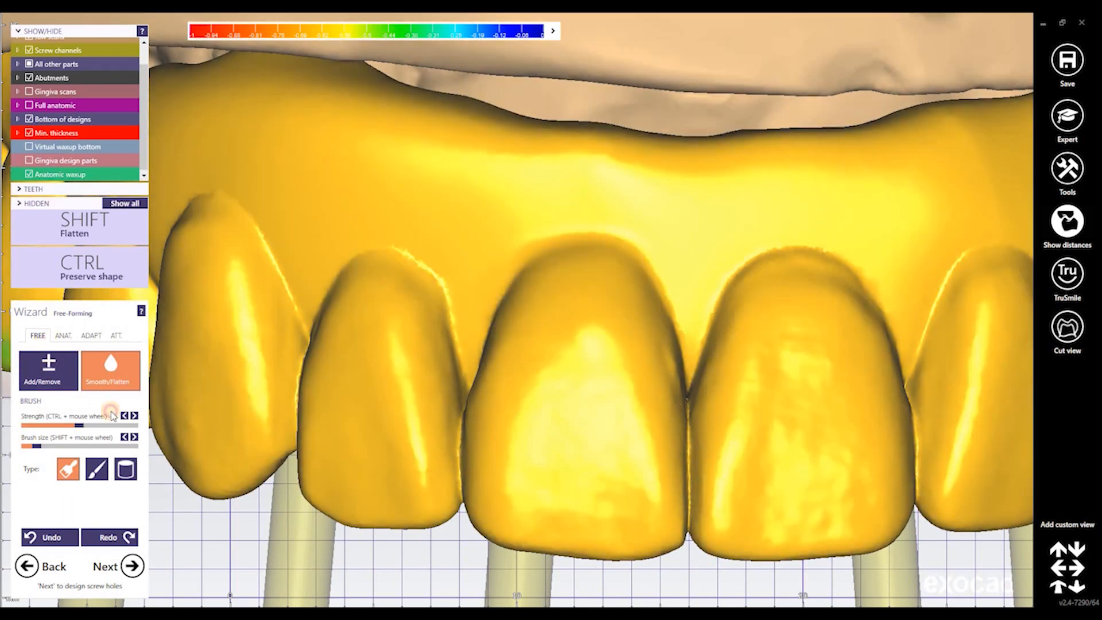
# Remove material on the central front tooth with Add/Remove and a lowered strength
pyautogui.click(75, 469)
pyautogui.click(96, 470)
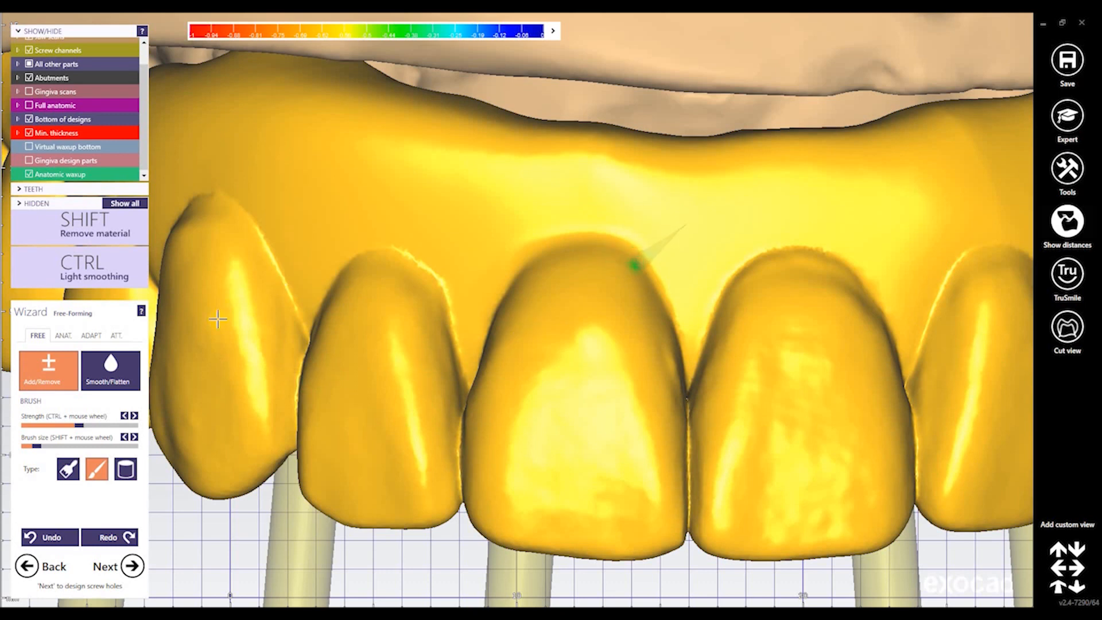
pyautogui.click(100, 229)
pyautogui.press('shift')
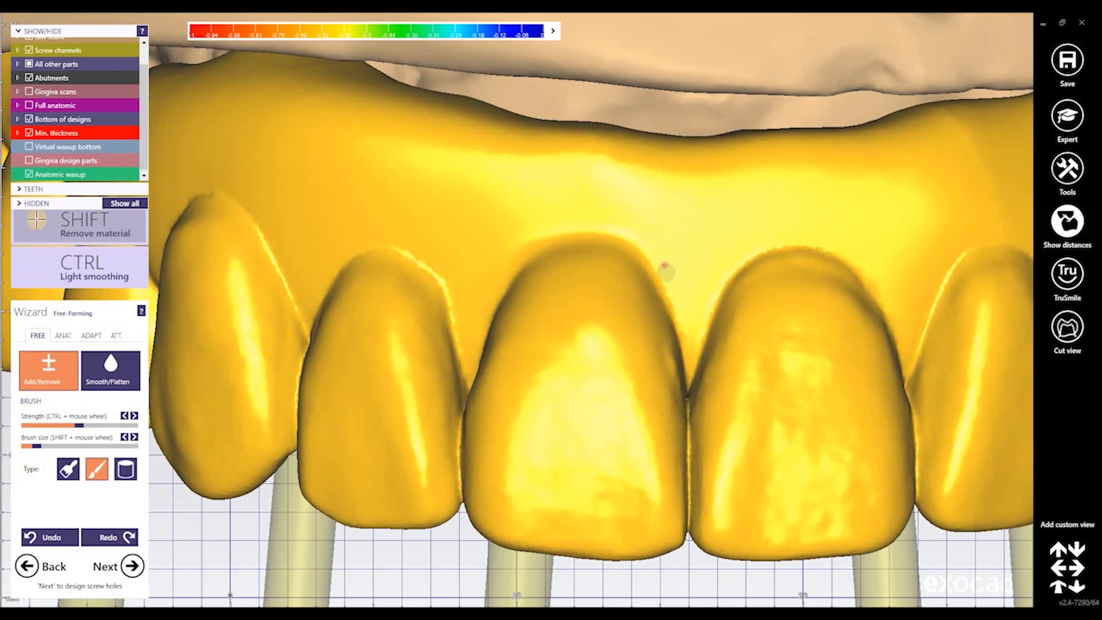
pyautogui.keyDown('shift'); pyautogui.click(620, 275); pyautogui.keyUp('shift')
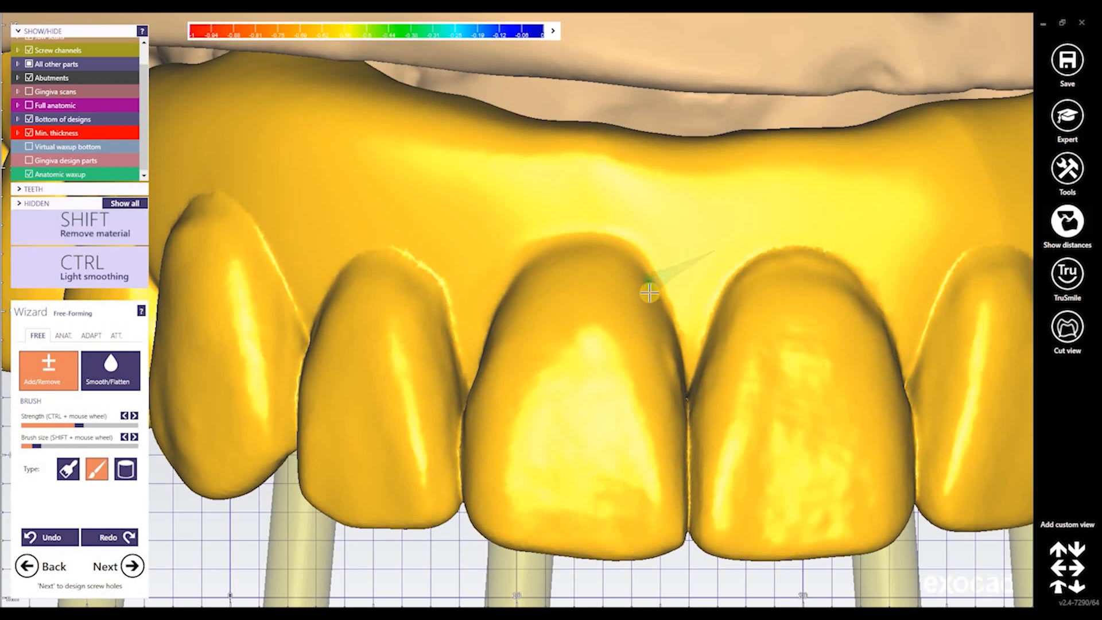
pyautogui.click(54, 425)
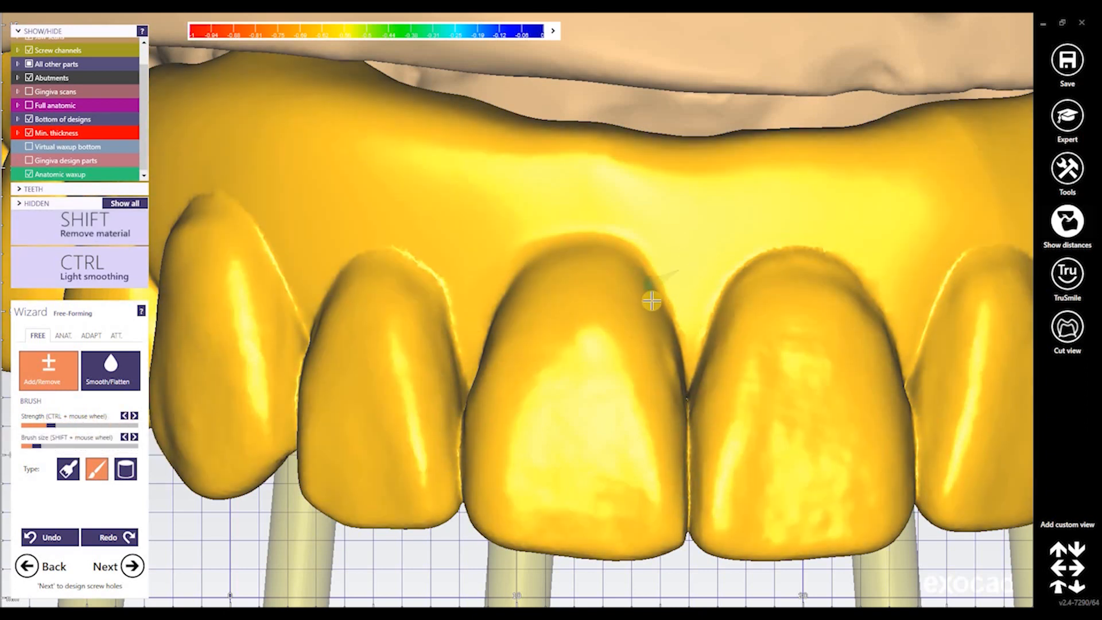
pyautogui.press('shift')
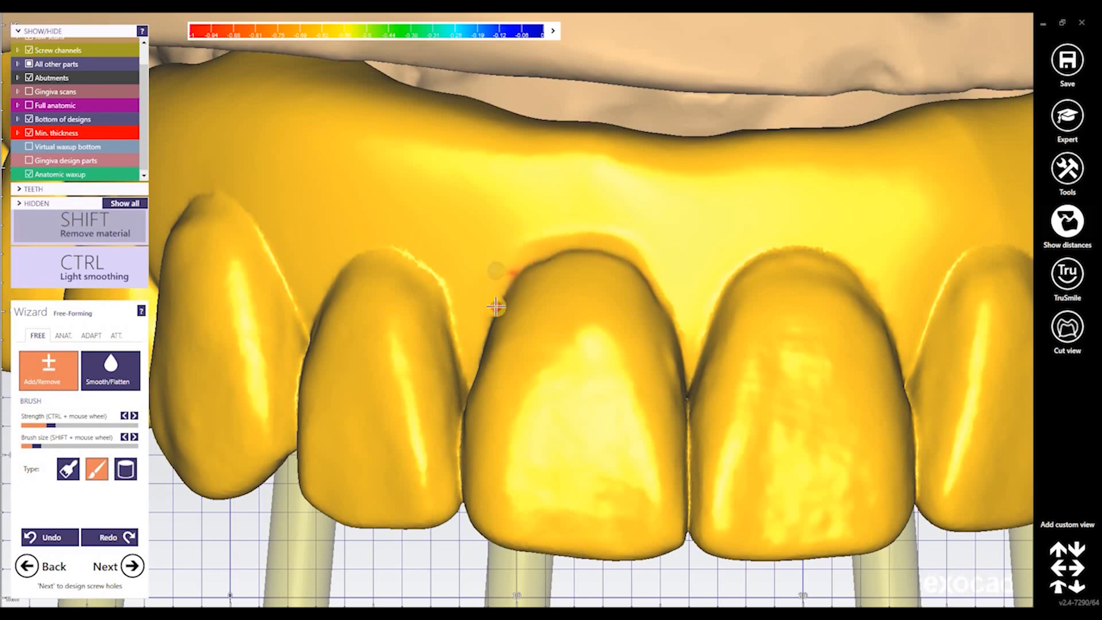
pyautogui.moveTo(664, 320)
pyautogui.mouseDown(button='right')
pyautogui.moveTo(723, 335)
pyautogui.moveTo(665, 318)
pyautogui.mouseUp(button='right')
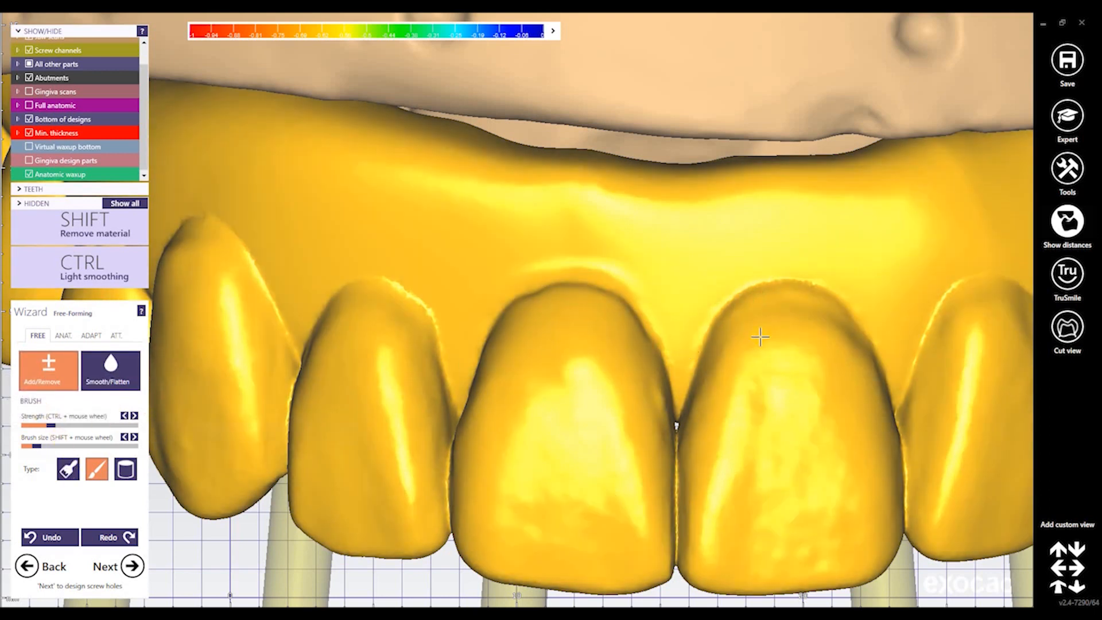
# Trim material at the gum line above the right central incisor
pyautogui.click(67, 469)
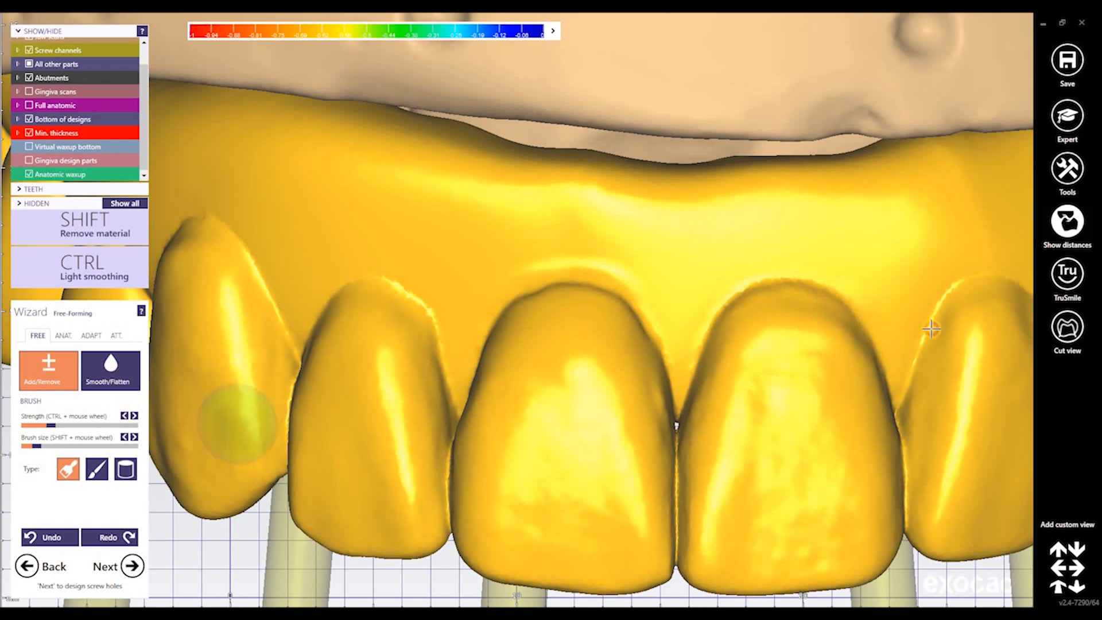
pyautogui.click(111, 371)
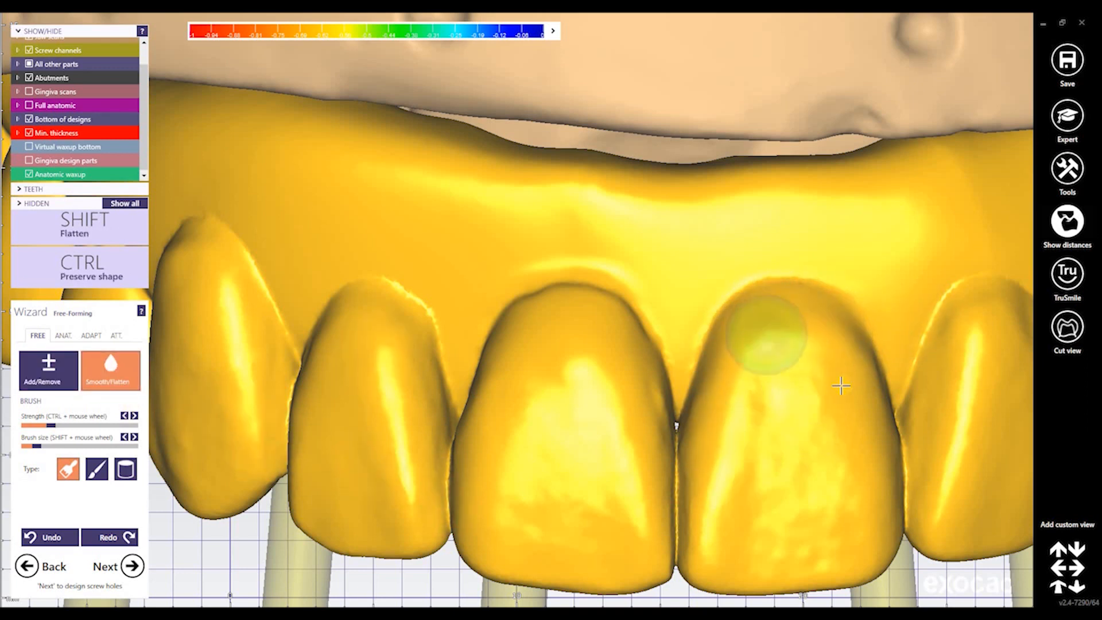
pyautogui.moveTo(831, 382); pyautogui.dragTo(803, 390, button='right')
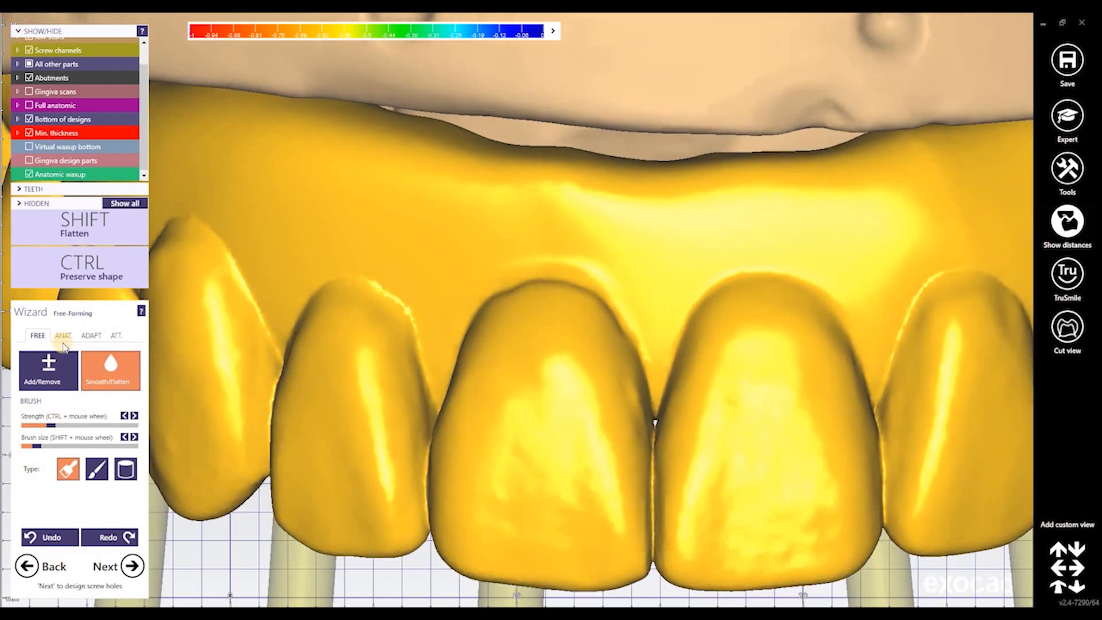
pyautogui.click(68, 374)
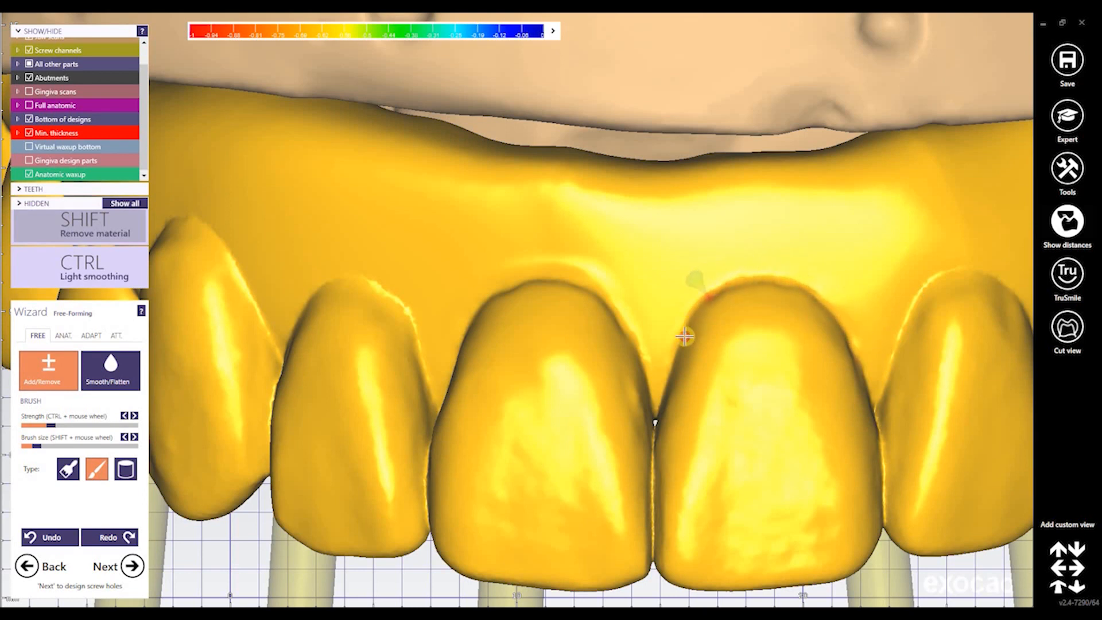
pyautogui.keyDown('shift'); pyautogui.moveTo(711, 393); pyautogui.dragTo(720, 375); pyautogui.keyUp('shift')
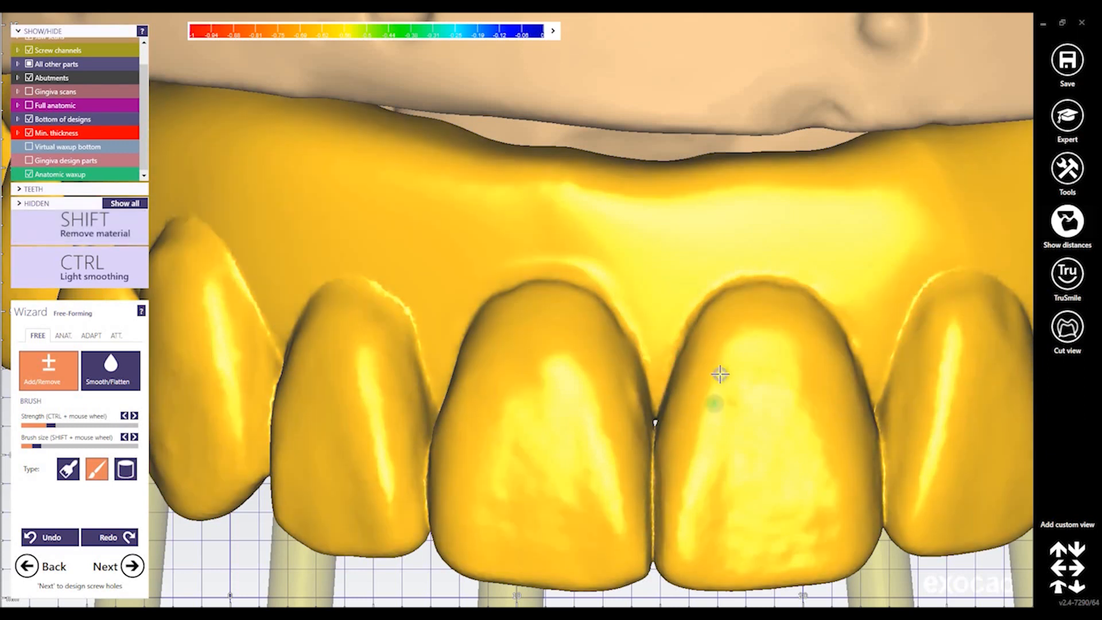
pyautogui.scroll(-4, 719, 377)
pyautogui.moveTo(719, 379)
pyautogui.mouseDown(button='right')
pyautogui.moveTo(736, 386)
pyautogui.moveTo(727, 380)
pyautogui.mouseUp(button='right')
pyautogui.scroll(-5, 736, 387)
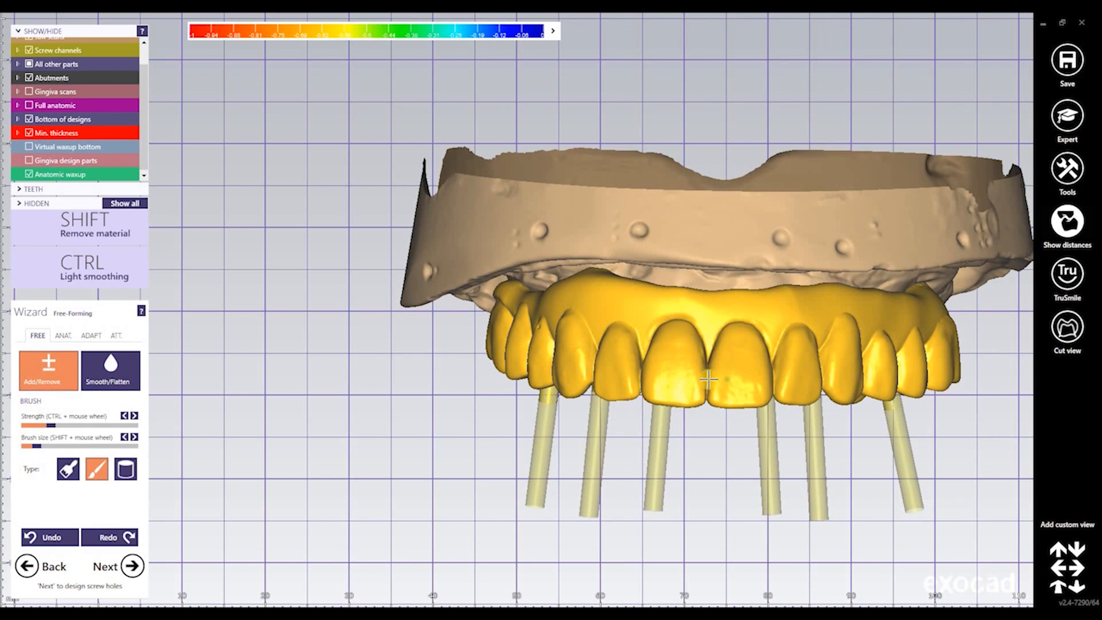
# Turn the bridge to show its underside, enlarge the brush, and choose Smooth/Flatten
pyautogui.moveTo(815, 358); pyautogui.dragTo(568, 332, button='right')
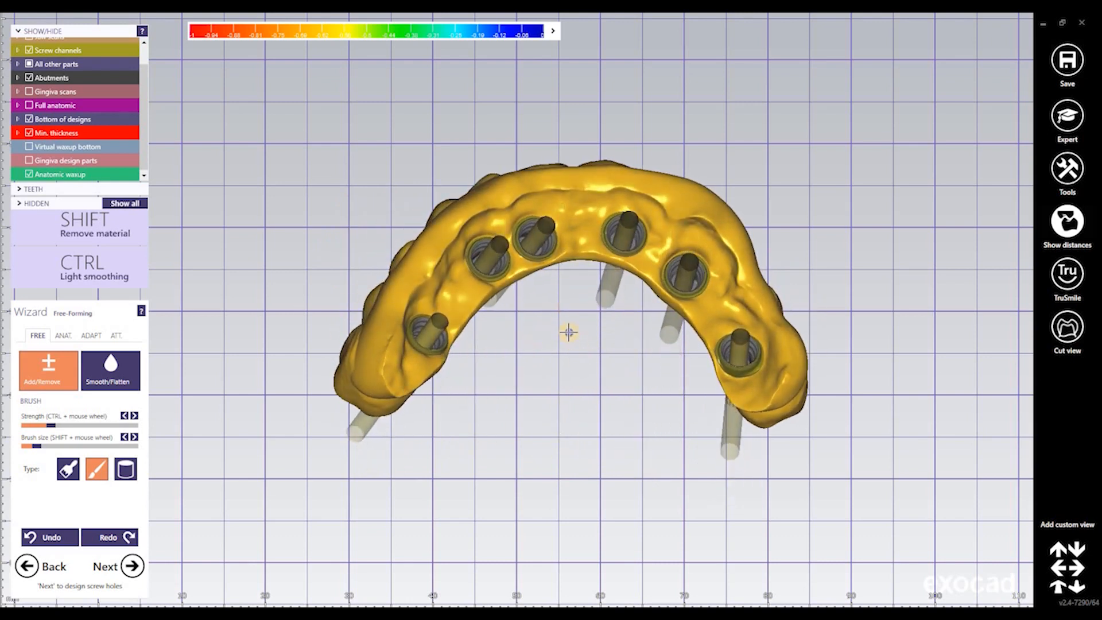
pyautogui.scroll(3, 563, 329)
pyautogui.scroll(2, 581, 331)
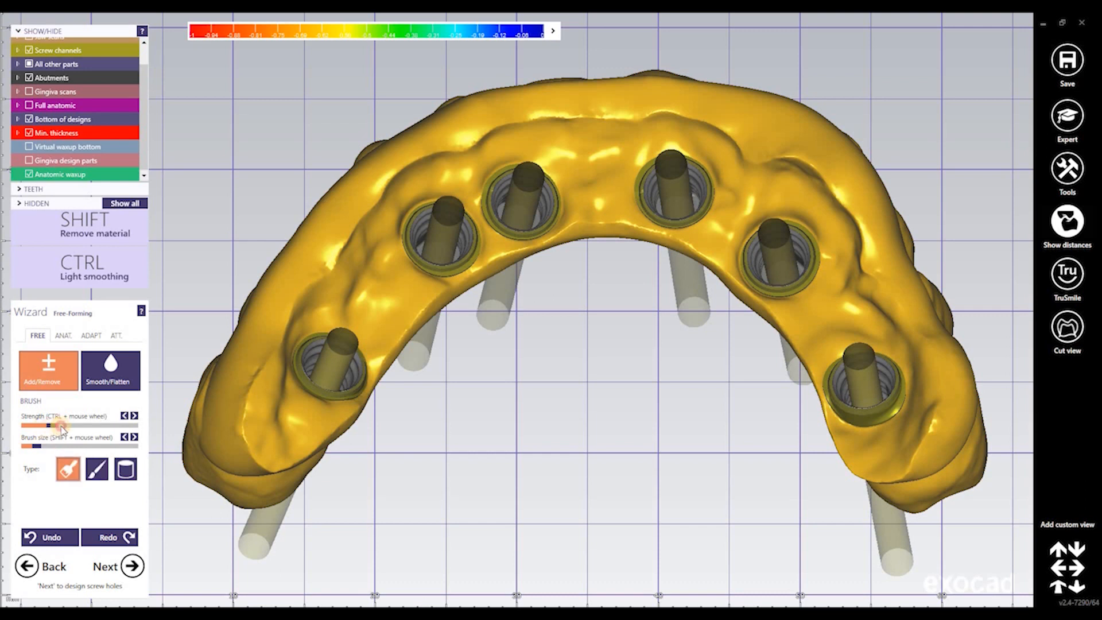
pyautogui.click(80, 445)
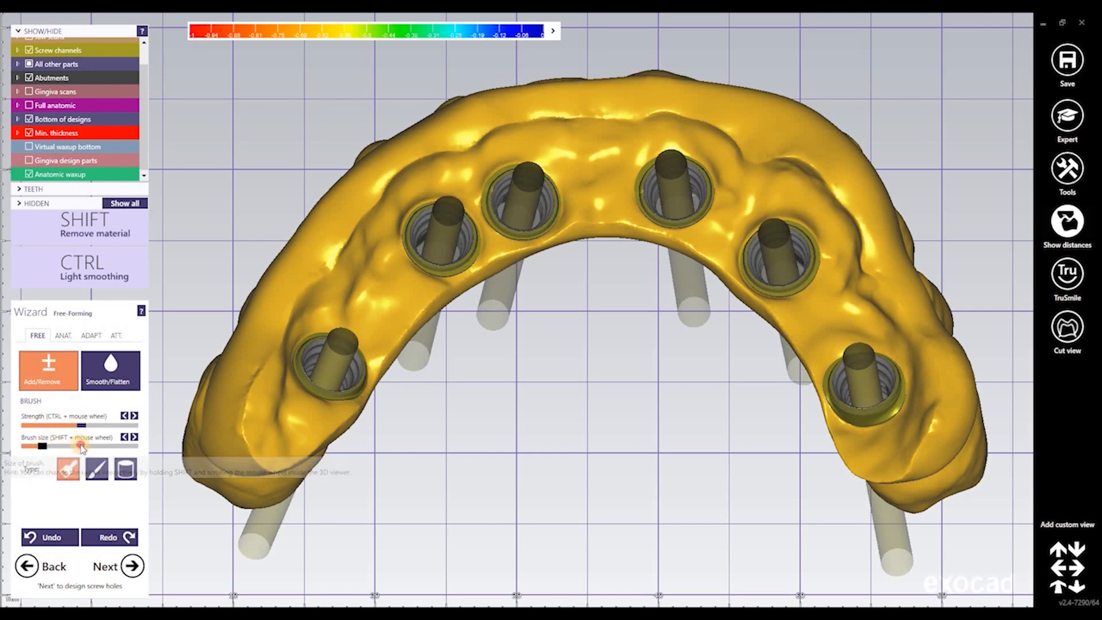
pyautogui.click(66, 379)
pyautogui.click(110, 379)
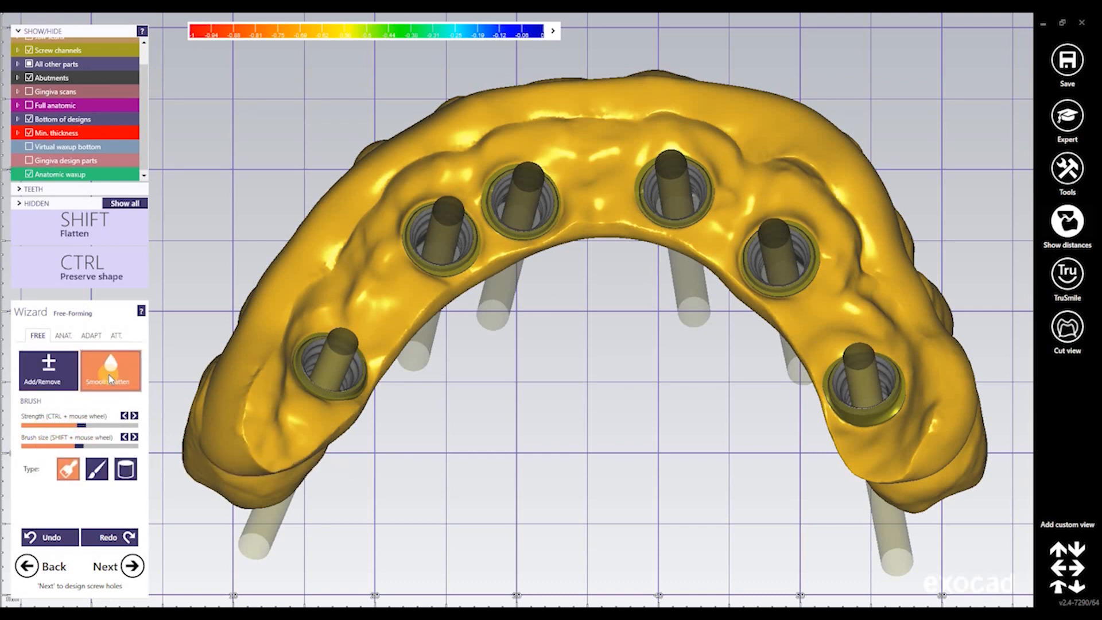
# Shift-flatten the underside from the right screw hole around the left side to the right end
pyautogui.press('shift')
pyautogui.moveTo(855, 443)
pyautogui.keyDown('shift'); pyautogui.mouseDown()
pyautogui.moveTo(855, 454)
pyautogui.moveTo(767, 298)
pyautogui.moveTo(727, 263)
pyautogui.moveTo(668, 233)
pyautogui.moveTo(544, 228)
pyautogui.moveTo(413, 302)
pyautogui.moveTo(330, 412)
pyautogui.moveTo(264, 442)
pyautogui.moveTo(282, 332)
pyautogui.moveTo(333, 279)
pyautogui.mouseUp(); pyautogui.keyUp('shift')
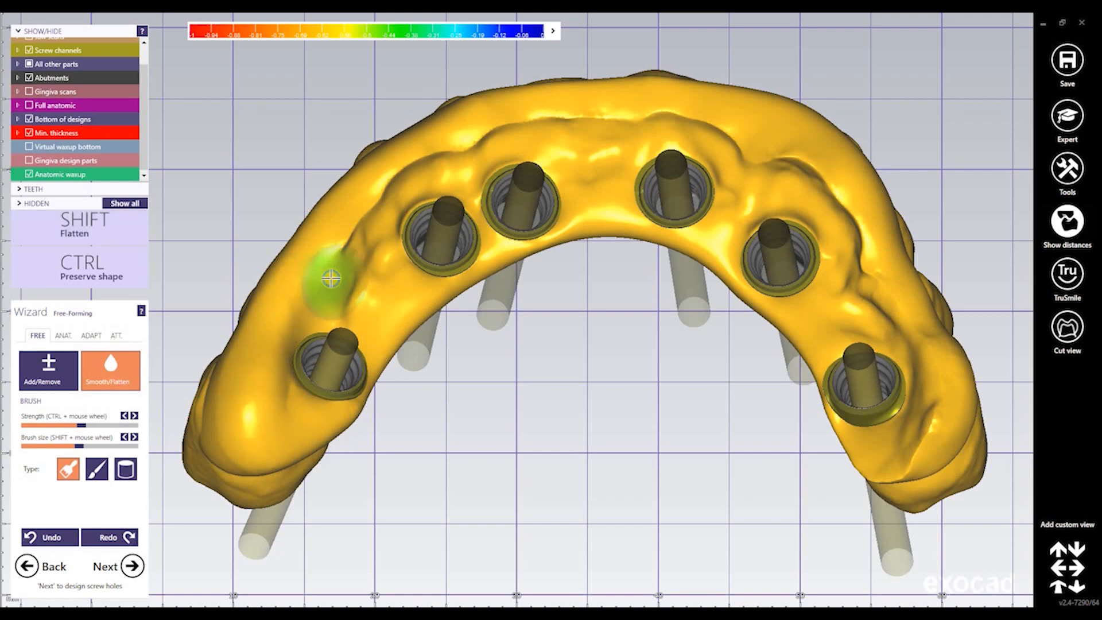
pyautogui.moveTo(332, 279); pyautogui.dragTo(305, 280, button='right')
pyautogui.moveTo(306, 280)
pyautogui.keyDown('shift'); pyautogui.mouseDown()
pyautogui.moveTo(397, 176)
pyautogui.moveTo(310, 260)
pyautogui.moveTo(274, 325)
pyautogui.moveTo(344, 224)
pyautogui.moveTo(488, 138)
pyautogui.moveTo(730, 122)
pyautogui.moveTo(787, 152)
pyautogui.mouseUp(); pyautogui.keyUp('shift')
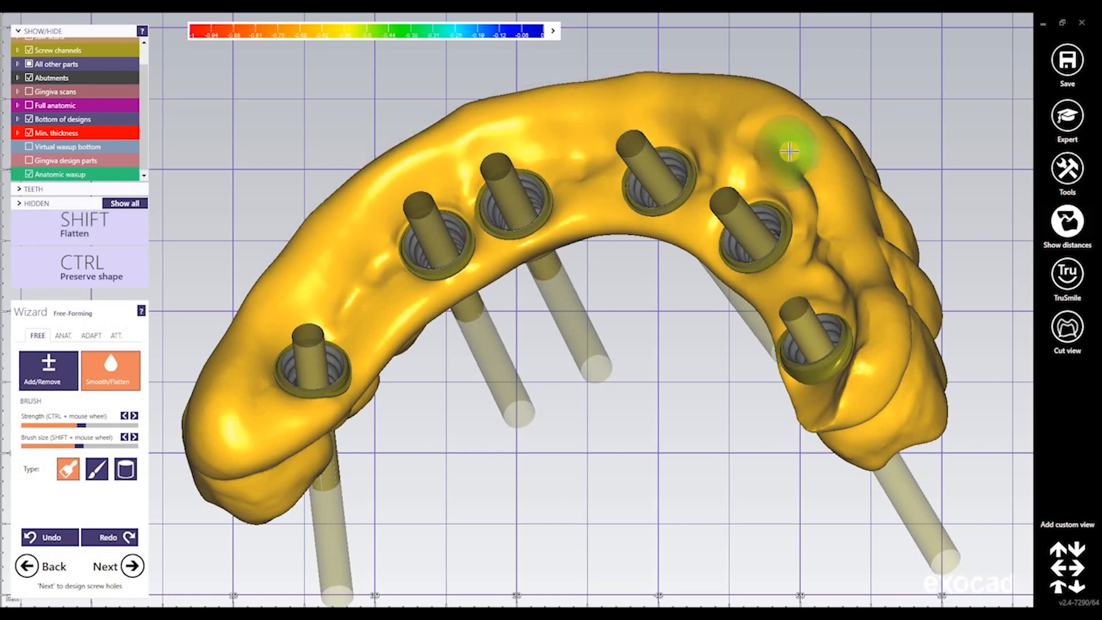
pyautogui.moveTo(786, 153)
pyautogui.mouseDown(button='right')
pyautogui.moveTo(838, 163)
pyautogui.moveTo(841, 175)
pyautogui.mouseUp(button='right')
pyautogui.moveTo(841, 175)
pyautogui.keyDown('shift'); pyautogui.mouseDown()
pyautogui.moveTo(866, 256)
pyautogui.moveTo(974, 396)
pyautogui.moveTo(954, 437)
pyautogui.mouseUp(); pyautogui.keyUp('shift')
pyautogui.moveTo(954, 438)
pyautogui.mouseDown(button='right')
pyautogui.moveTo(852, 380)
pyautogui.moveTo(838, 402)
pyautogui.moveTo(872, 534)
pyautogui.mouseUp(button='right')
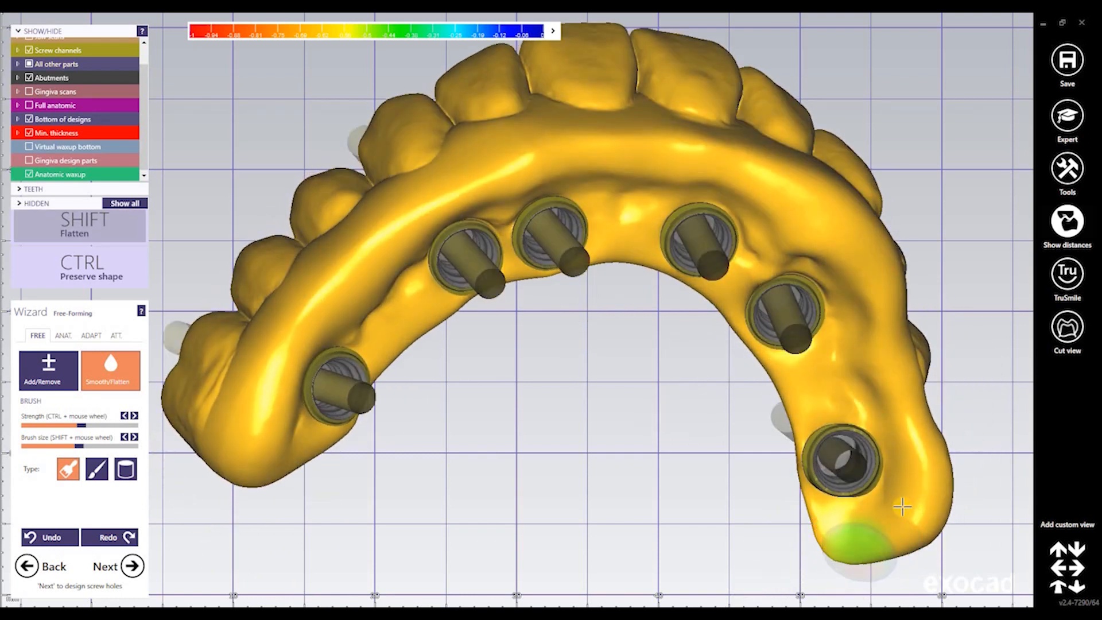
# Flatten further and check the underside and screw channels from several angles
pyautogui.moveTo(899, 499); pyautogui.dragTo(899, 500, button='right')
pyautogui.moveTo(747, 257); pyautogui.dragTo(711, 255, button='right')
pyautogui.press('shift')
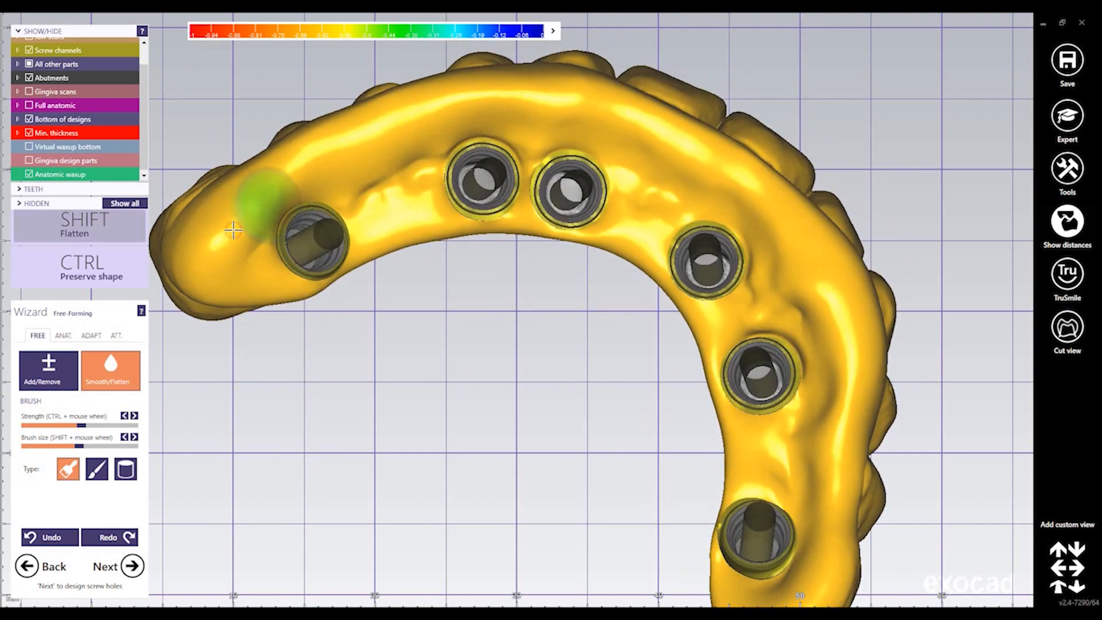
pyautogui.moveTo(270, 223); pyautogui.dragTo(289, 176, button='right')
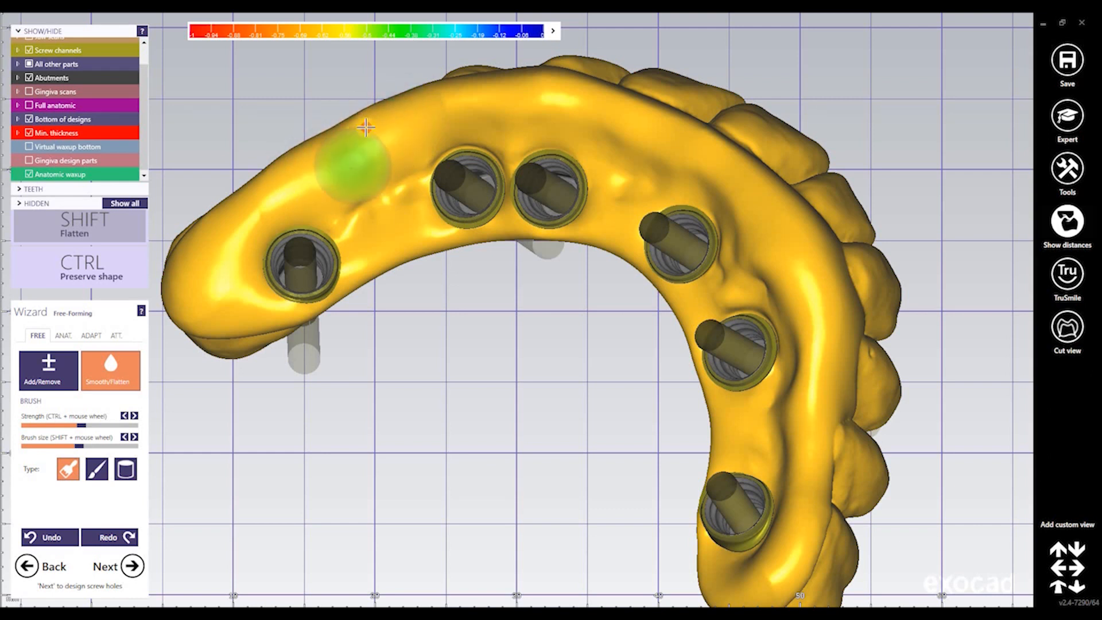
pyautogui.moveTo(357, 179); pyautogui.dragTo(376, 145, button='right')
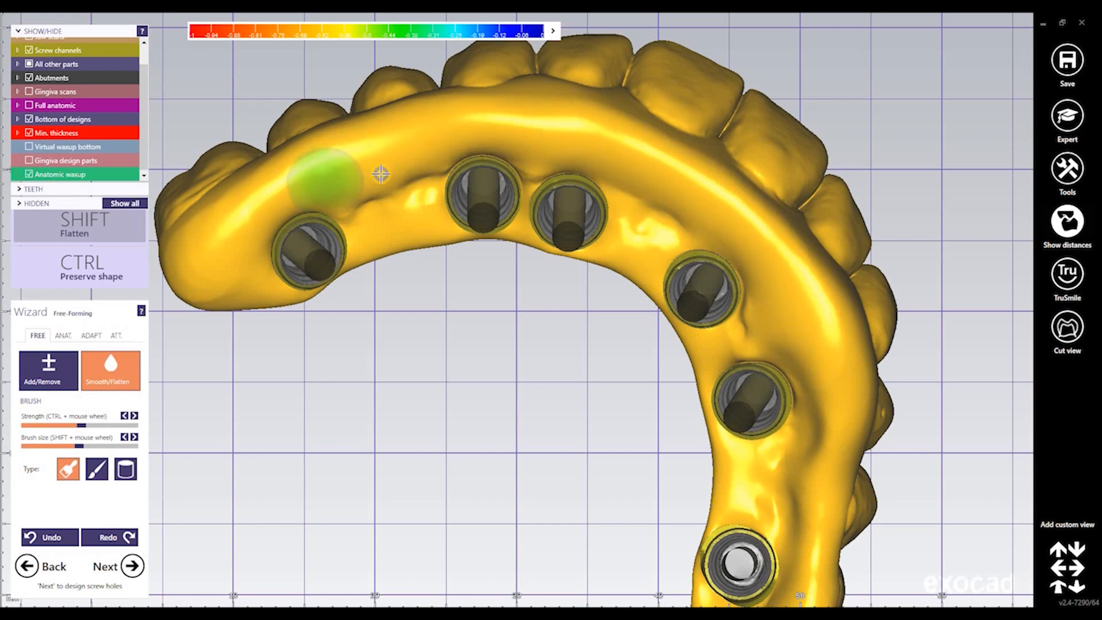
pyautogui.moveTo(381, 174)
pyautogui.mouseDown(button='right')
pyautogui.moveTo(670, 180)
pyautogui.moveTo(631, 131)
pyautogui.moveTo(511, 105)
pyautogui.mouseUp(button='right')
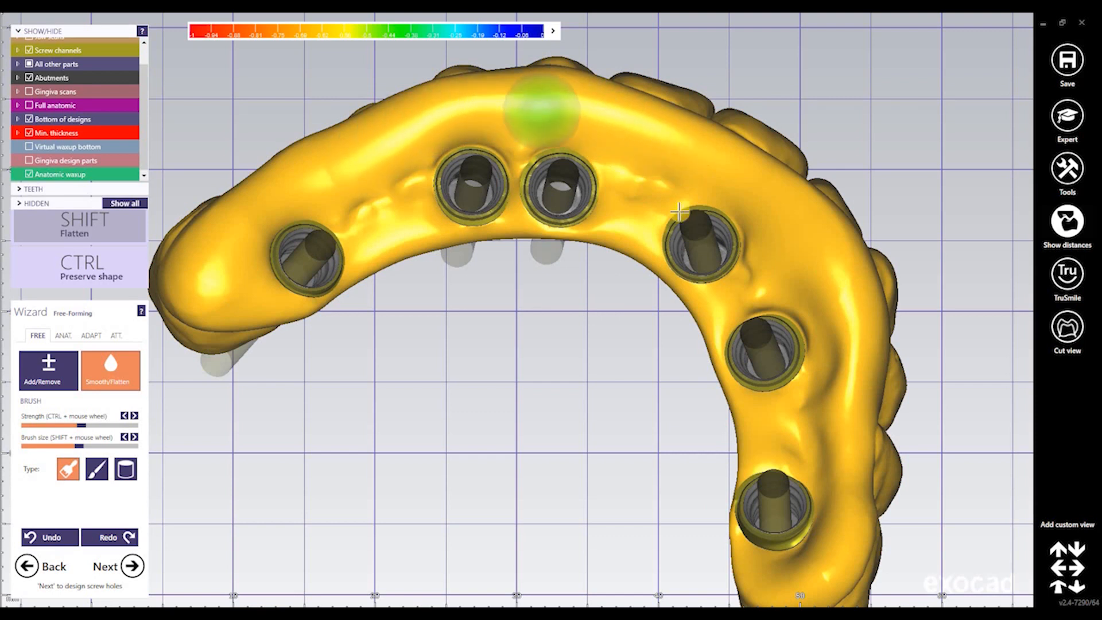
pyautogui.moveTo(654, 241); pyautogui.dragTo(642, 261, button='right')
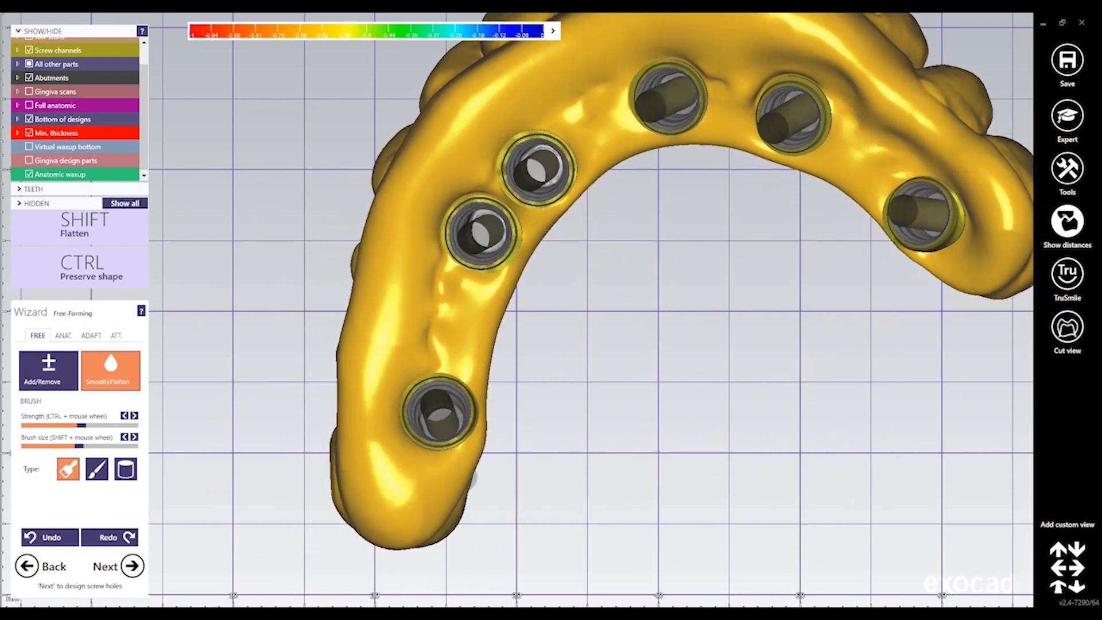
pyautogui.scroll(2, 31, 63)
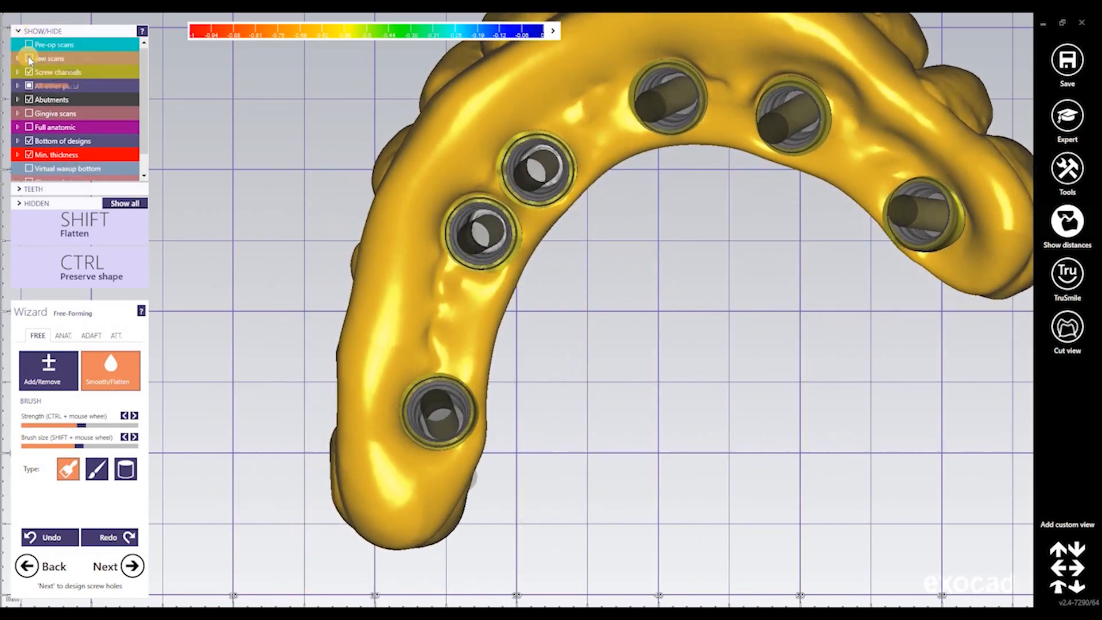
# Hide the jaw scan, flatten the ridge between screw channels, and raise the smoothing brush strength
pyautogui.click(30, 59)
pyautogui.click(29, 58)
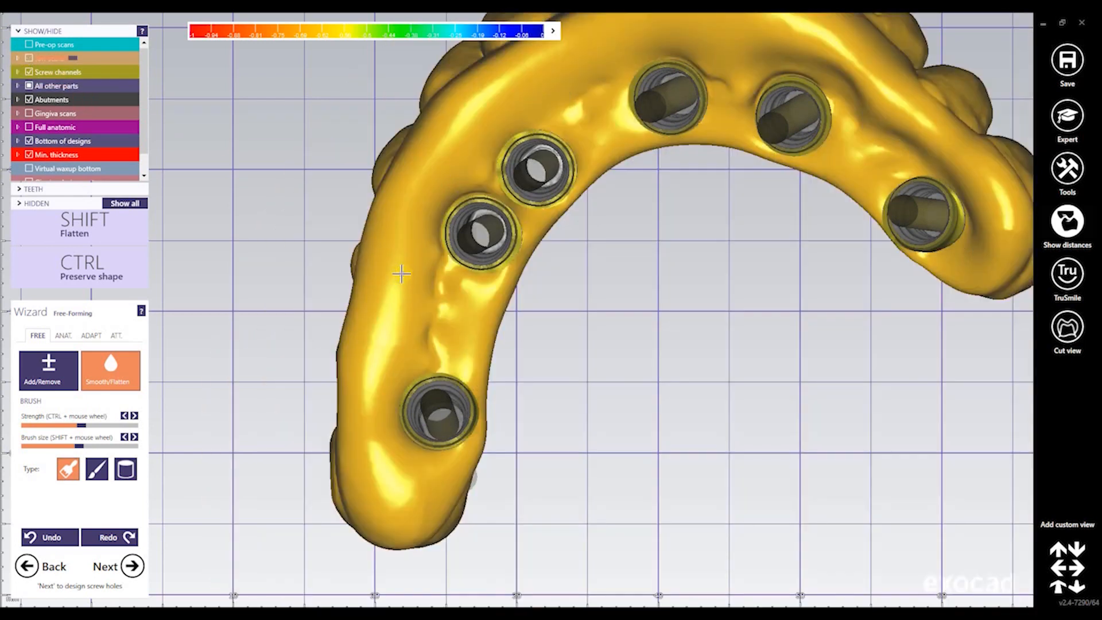
pyautogui.moveTo(401, 273); pyautogui.dragTo(447, 294, button='right')
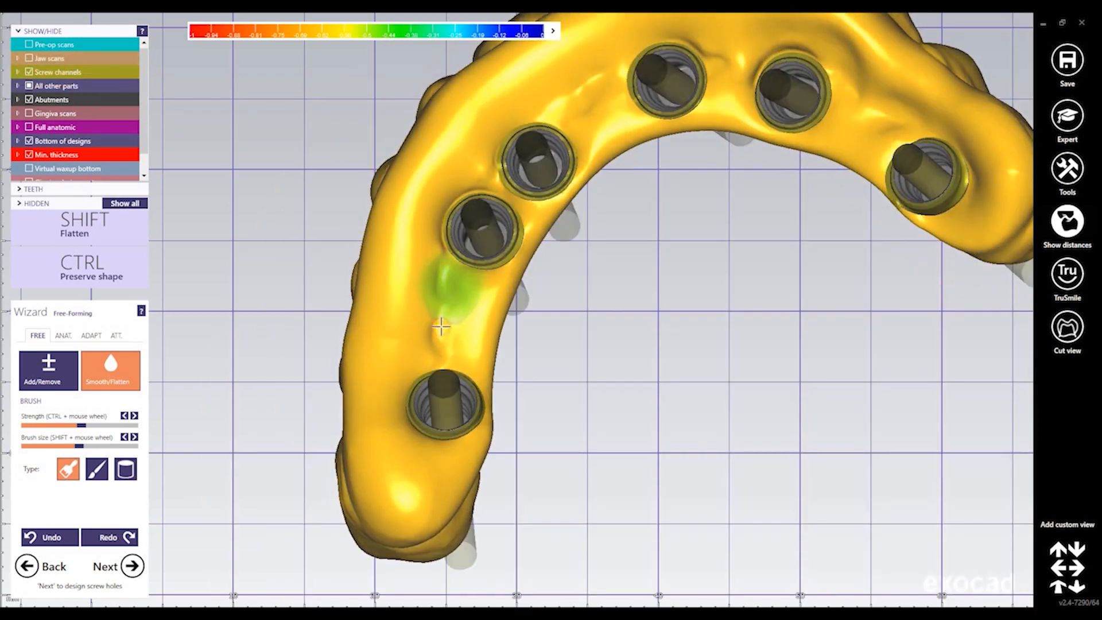
pyautogui.moveTo(441, 327)
pyautogui.keyDown('shift'); pyautogui.mouseDown()
pyautogui.moveTo(435, 259)
pyautogui.moveTo(399, 313)
pyautogui.moveTo(389, 261)
pyautogui.mouseUp(); pyautogui.keyUp('shift')
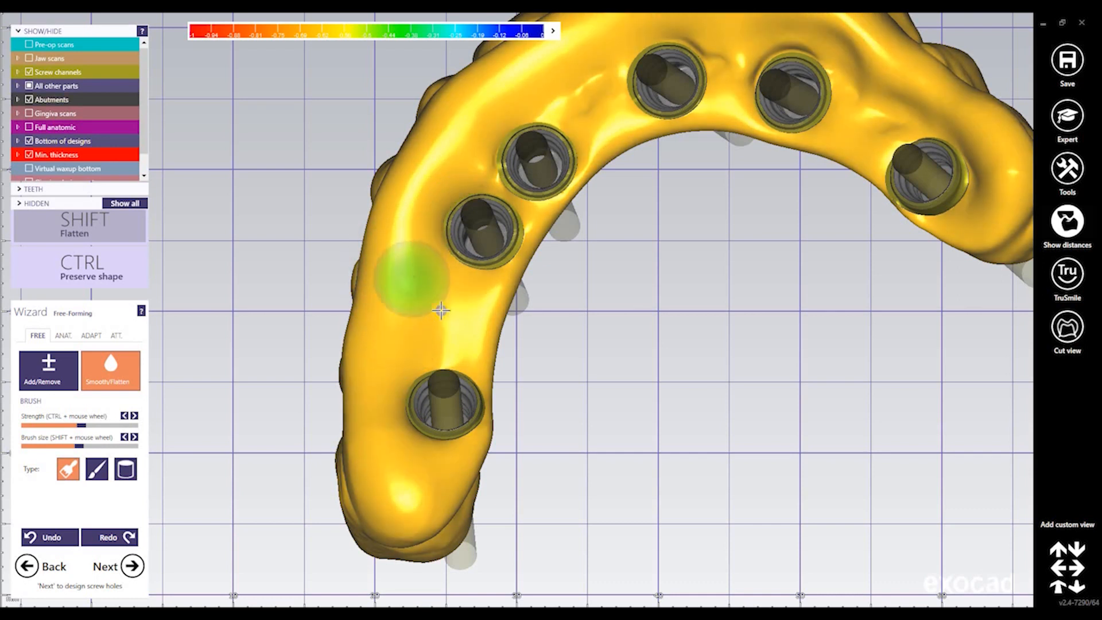
pyautogui.moveTo(441, 311); pyautogui.dragTo(413, 322, button='right')
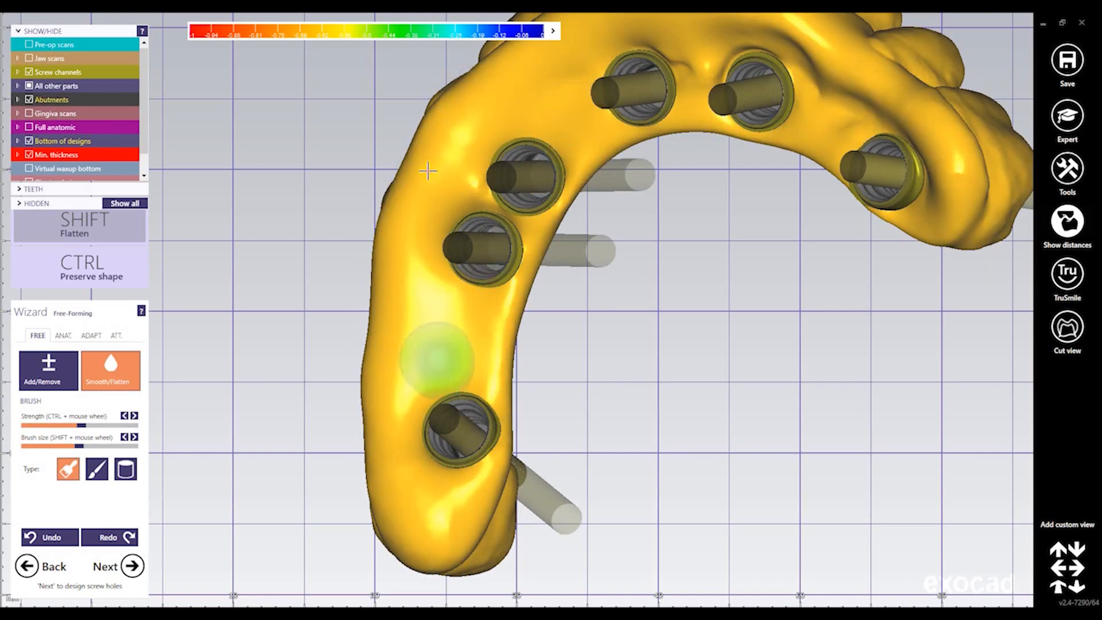
pyautogui.moveTo(582, 163); pyautogui.dragTo(691, 47, button='right')
pyautogui.moveTo(691, 47); pyautogui.dragTo(422, 344, button='middle')
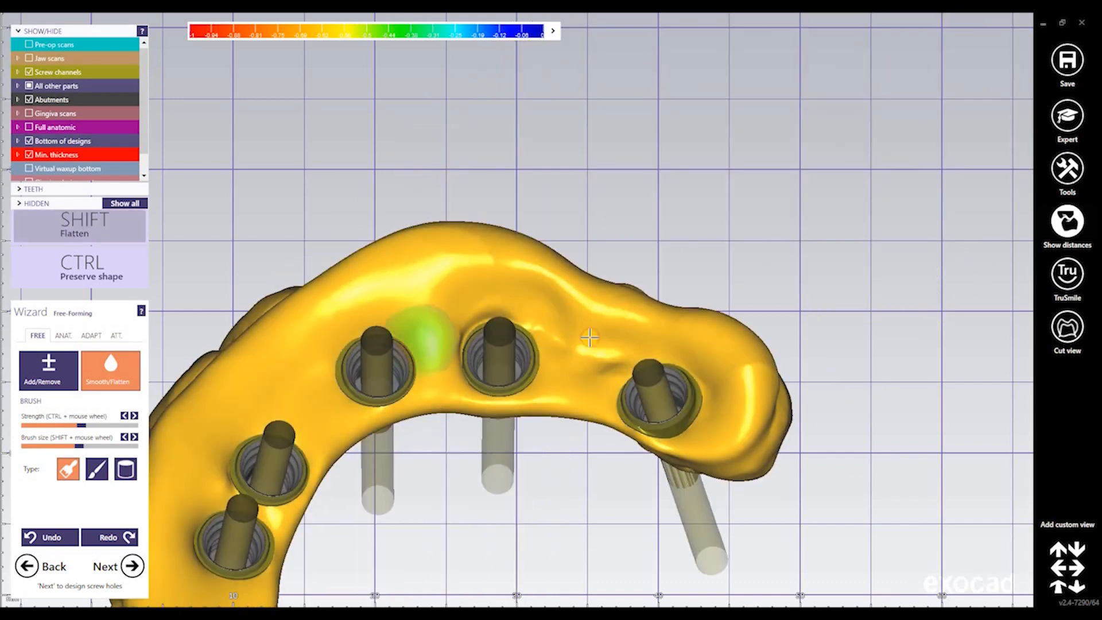
pyautogui.moveTo(512, 335); pyautogui.dragTo(463, 321, button='right')
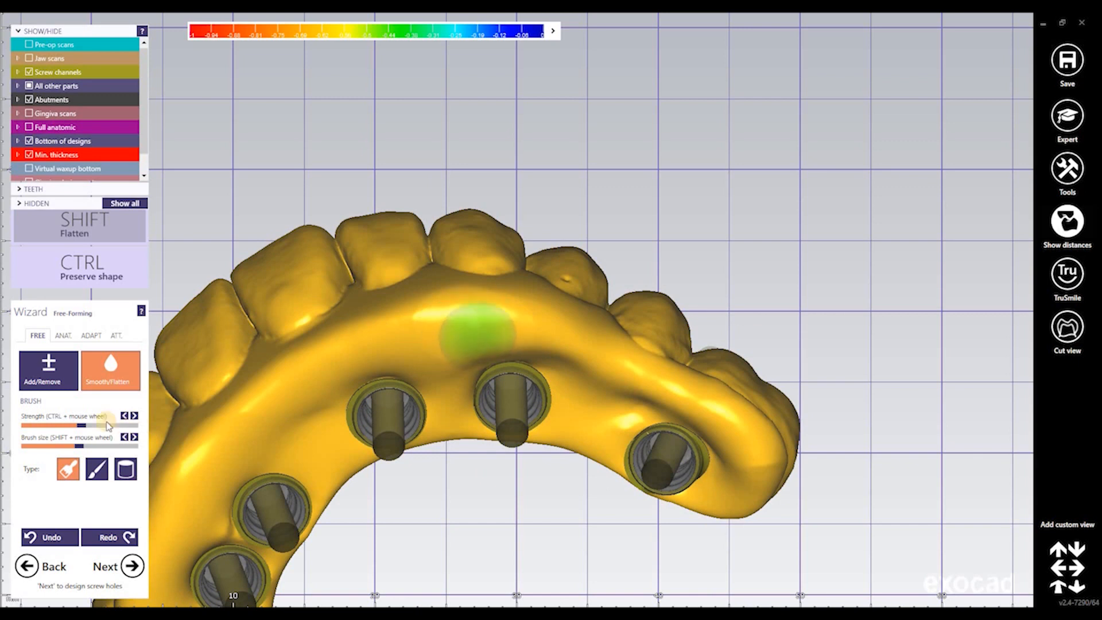
pyautogui.moveTo(83, 426); pyautogui.dragTo(107, 426)
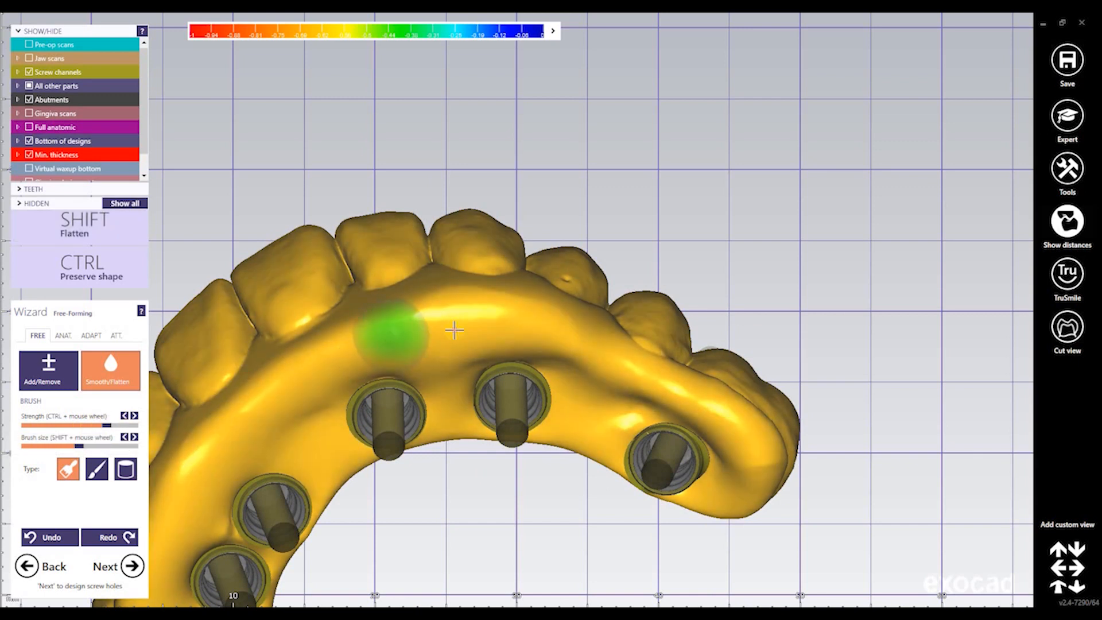
# Flatten the bridge underside from the middle implants along the arch to its distal end
pyautogui.moveTo(453, 327)
pyautogui.keyDown('shift'); pyautogui.mouseDown()
pyautogui.moveTo(569, 346)
pyautogui.moveTo(428, 358)
pyautogui.moveTo(404, 334)
pyautogui.mouseUp(); pyautogui.keyUp('shift')
pyautogui.keyDown('shift'); pyautogui.moveTo(459, 361); pyautogui.dragTo(502, 358); pyautogui.keyUp('shift')
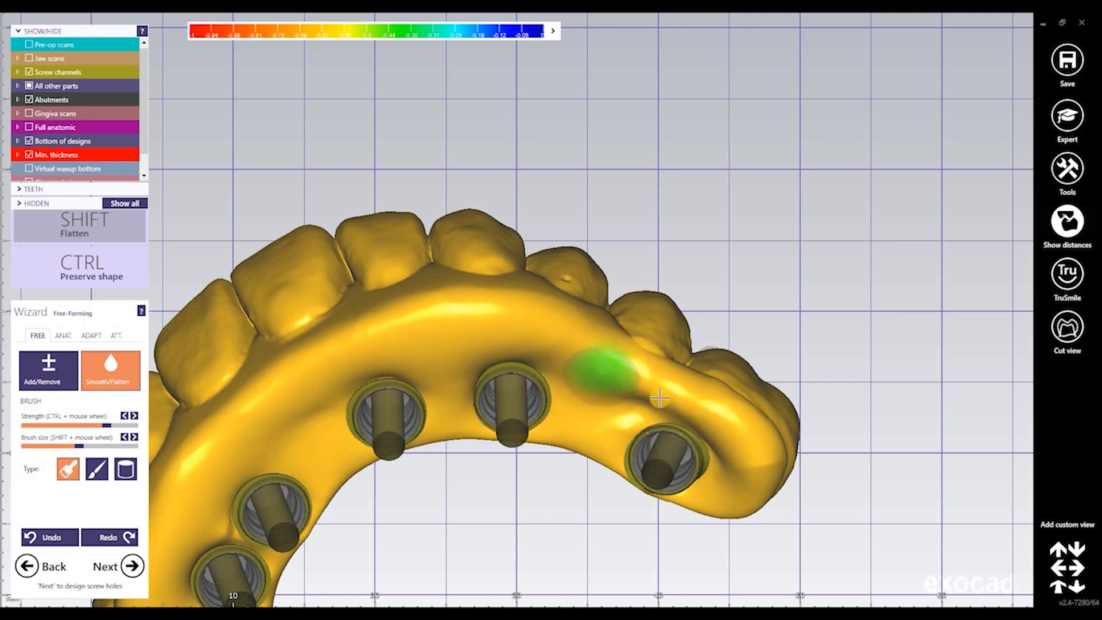
pyautogui.keyDown('shift'); pyautogui.moveTo(694, 413); pyautogui.dragTo(719, 431); pyautogui.keyUp('shift')
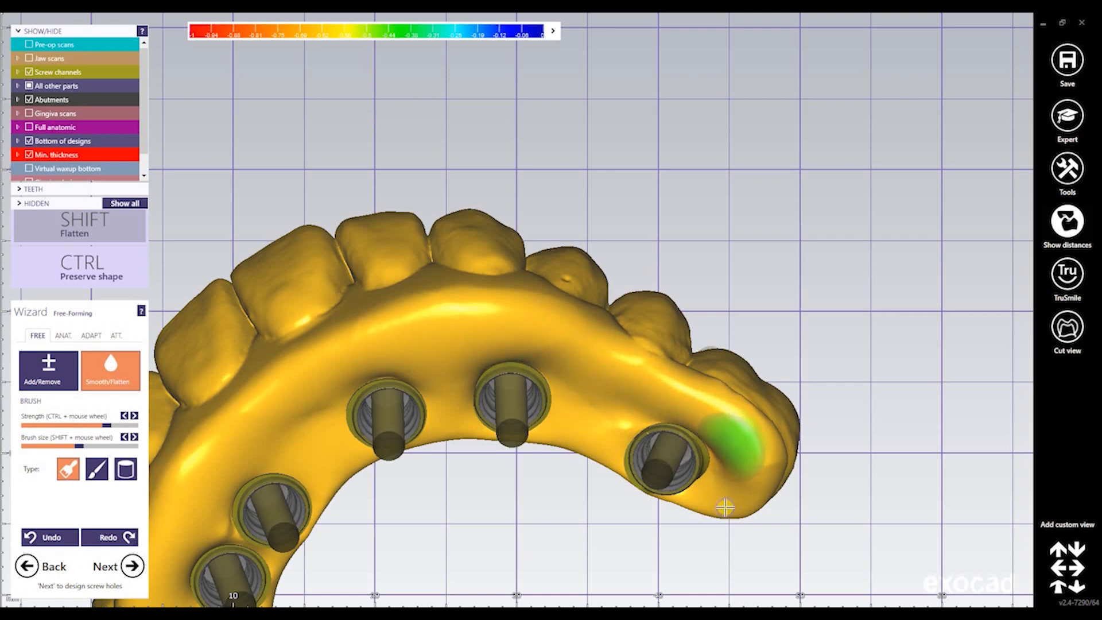
pyautogui.moveTo(726, 507)
pyautogui.mouseDown(button='right')
pyautogui.moveTo(681, 395)
pyautogui.moveTo(681, 333)
pyautogui.mouseUp(button='right')
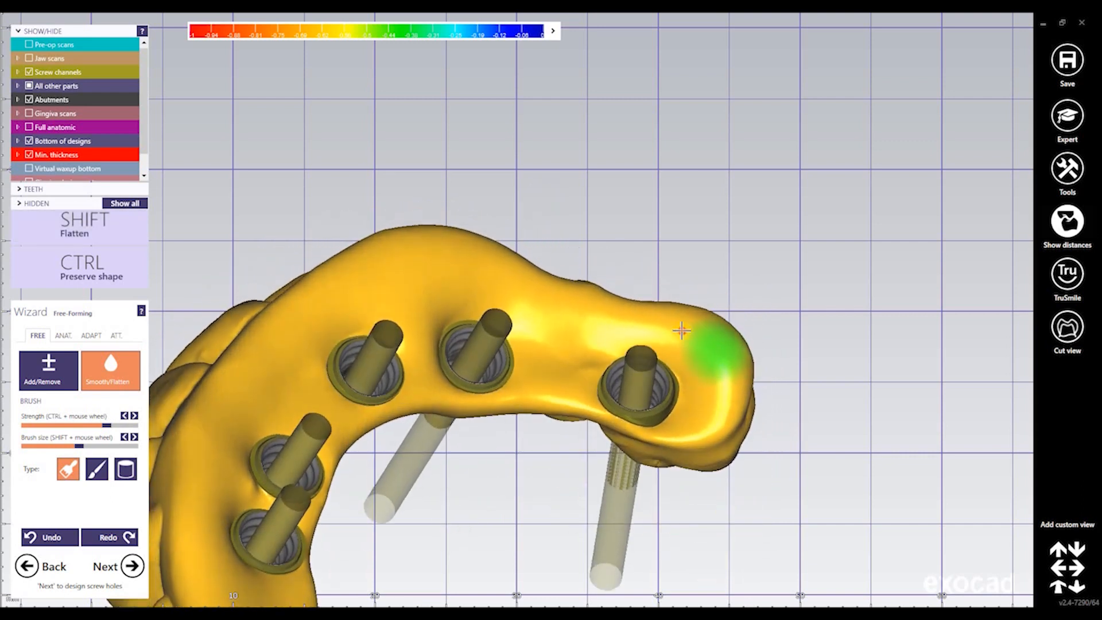
pyautogui.moveTo(682, 331)
pyautogui.keyDown('shift'); pyautogui.mouseDown()
pyautogui.moveTo(603, 315)
pyautogui.moveTo(418, 246)
pyautogui.moveTo(387, 265)
pyautogui.moveTo(431, 255)
pyautogui.mouseUp(); pyautogui.keyUp('shift')
pyautogui.moveTo(447, 309); pyautogui.dragTo(437, 250, button='right')
pyautogui.keyDown('shift'); pyautogui.moveTo(438, 250); pyautogui.dragTo(459, 241); pyautogui.keyUp('shift')
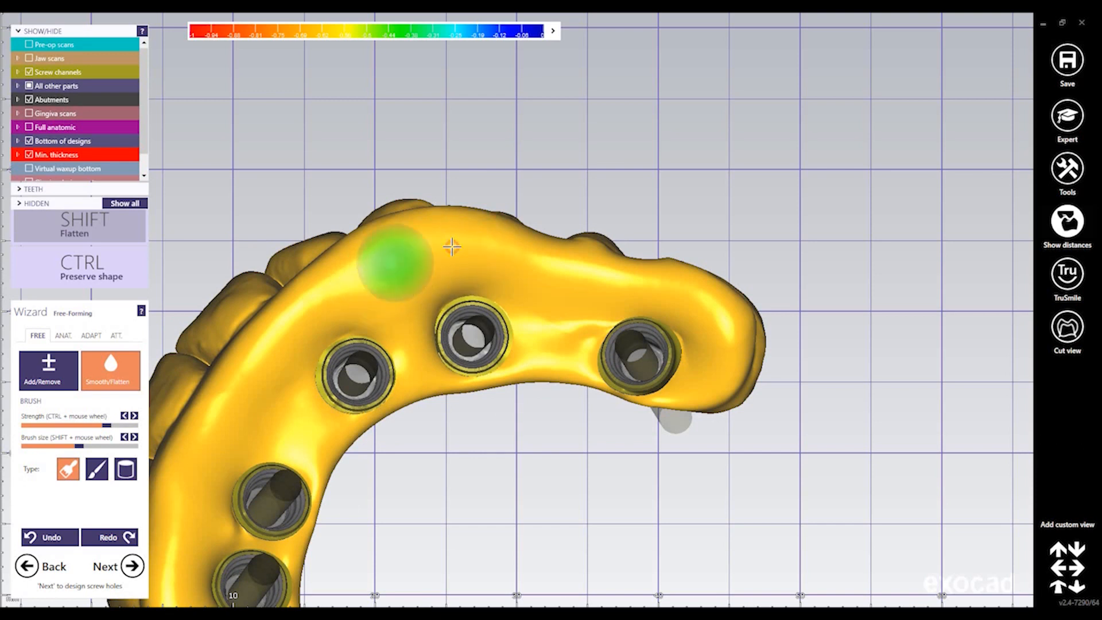
pyautogui.moveTo(540, 297)
pyautogui.mouseDown(button='right')
pyautogui.moveTo(526, 296)
pyautogui.moveTo(529, 310)
pyautogui.moveTo(578, 322)
pyautogui.moveTo(552, 290)
pyautogui.mouseUp(button='right')
pyautogui.keyDown('shift'); pyautogui.moveTo(601, 365); pyautogui.dragTo(718, 324); pyautogui.keyUp('shift')
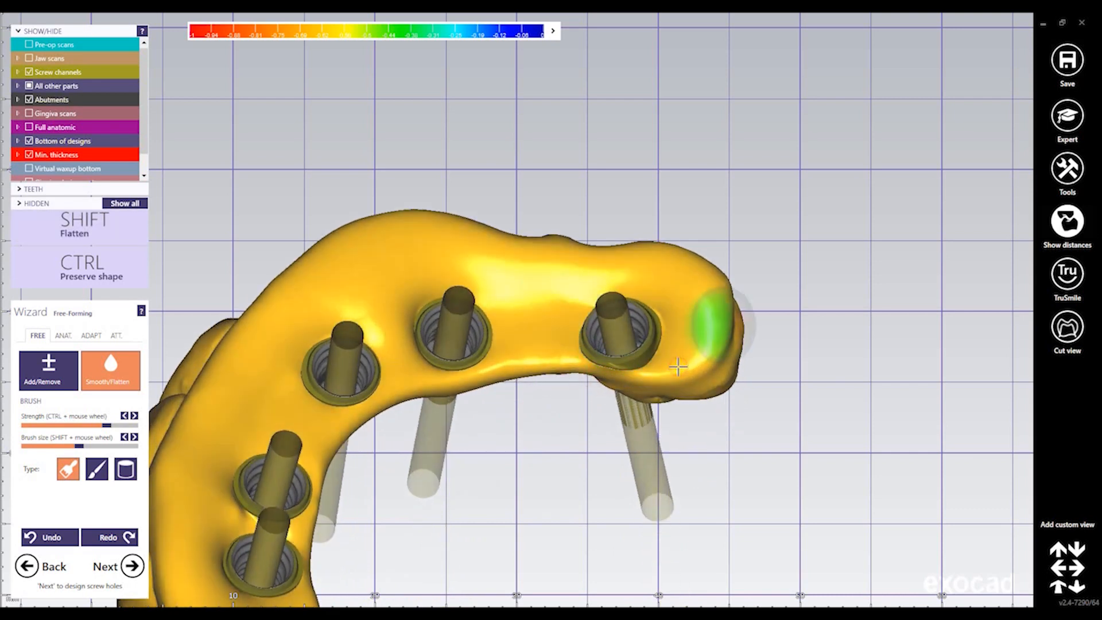
pyautogui.moveTo(689, 333); pyautogui.dragTo(369, 322, button='right')
pyautogui.keyDown('shift'); pyautogui.moveTo(380, 339); pyautogui.dragTo(389, 309); pyautogui.keyUp('shift')
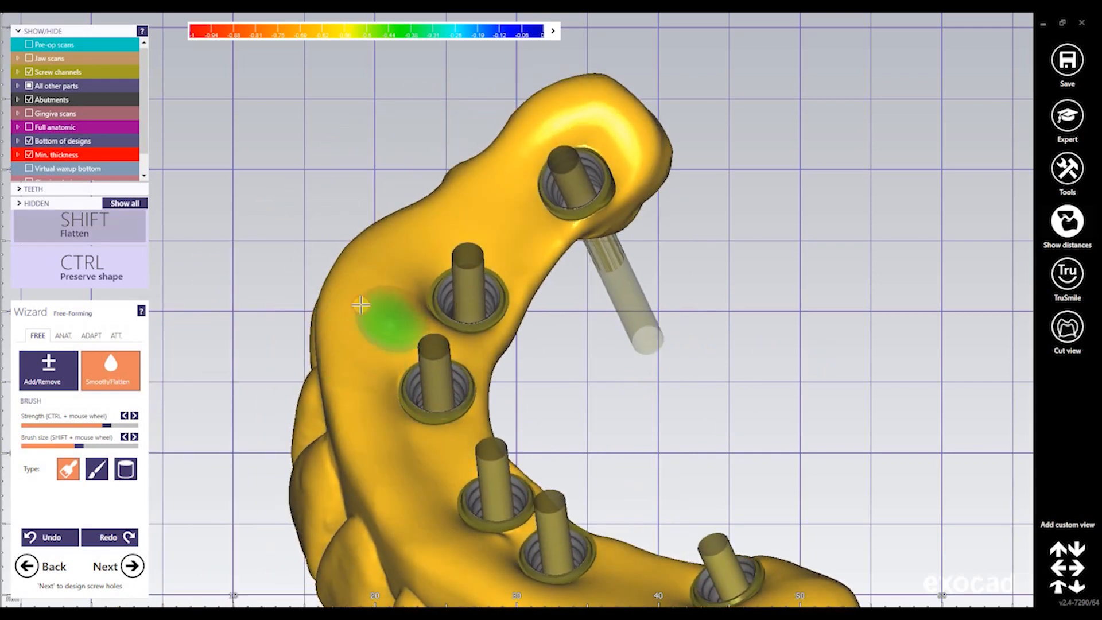
# Smooth the ridges beside the implants and flatten the underside back along the whole arch
pyautogui.moveTo(401, 242)
pyautogui.keyDown('shift'); pyautogui.mouseDown()
pyautogui.moveTo(487, 189)
pyautogui.moveTo(339, 325)
pyautogui.moveTo(325, 392)
pyautogui.mouseUp(); pyautogui.keyUp('shift')
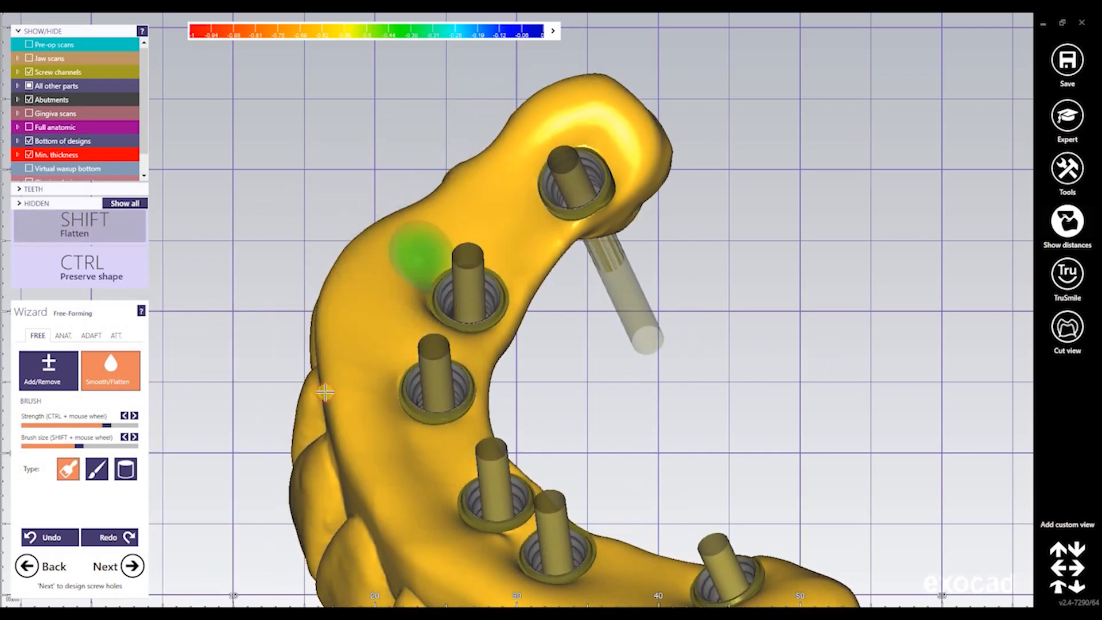
pyautogui.moveTo(422, 330); pyautogui.dragTo(441, 328, button='right')
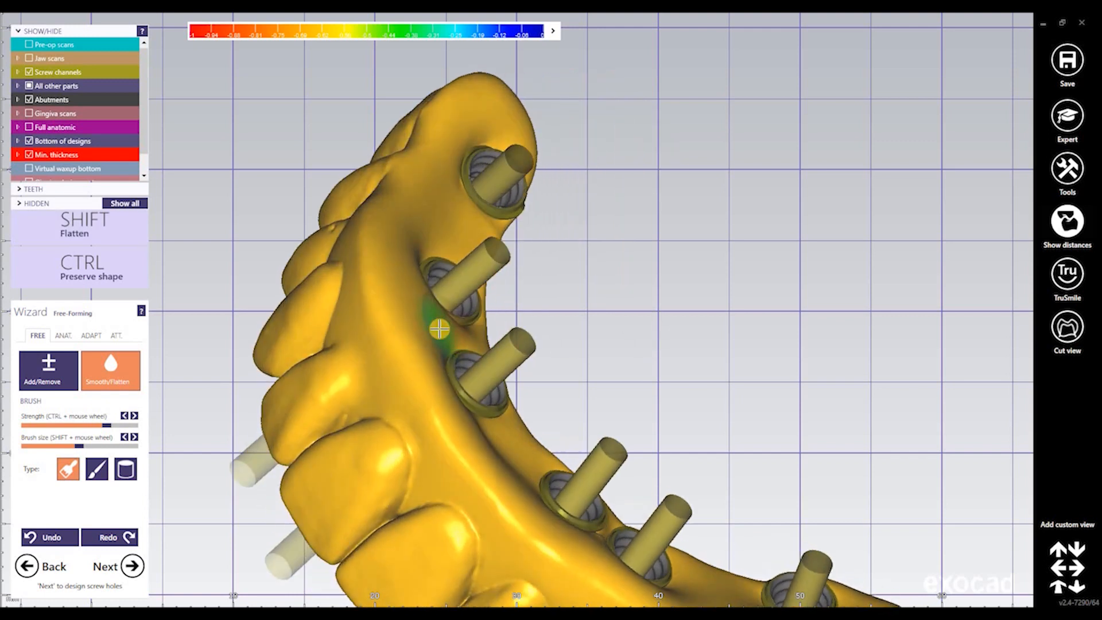
pyautogui.keyDown('ctrl'); pyautogui.moveTo(438, 329); pyautogui.dragTo(361, 387); pyautogui.keyUp('ctrl')
pyautogui.moveTo(386, 369); pyautogui.dragTo(390, 248, button='right')
pyautogui.moveTo(368, 332)
pyautogui.keyDown('shift'); pyautogui.mouseDown()
pyautogui.moveTo(416, 508)
pyautogui.moveTo(396, 308)
pyautogui.moveTo(410, 259)
pyautogui.moveTo(472, 192)
pyautogui.moveTo(412, 280)
pyautogui.moveTo(377, 364)
pyautogui.moveTo(444, 531)
pyautogui.moveTo(489, 568)
pyautogui.mouseUp(); pyautogui.keyUp('shift')
pyautogui.moveTo(421, 502)
pyautogui.keyDown('shift'); pyautogui.mouseDown()
pyautogui.moveTo(376, 376)
pyautogui.moveTo(414, 276)
pyautogui.moveTo(490, 165)
pyautogui.mouseUp(); pyautogui.keyUp('shift')
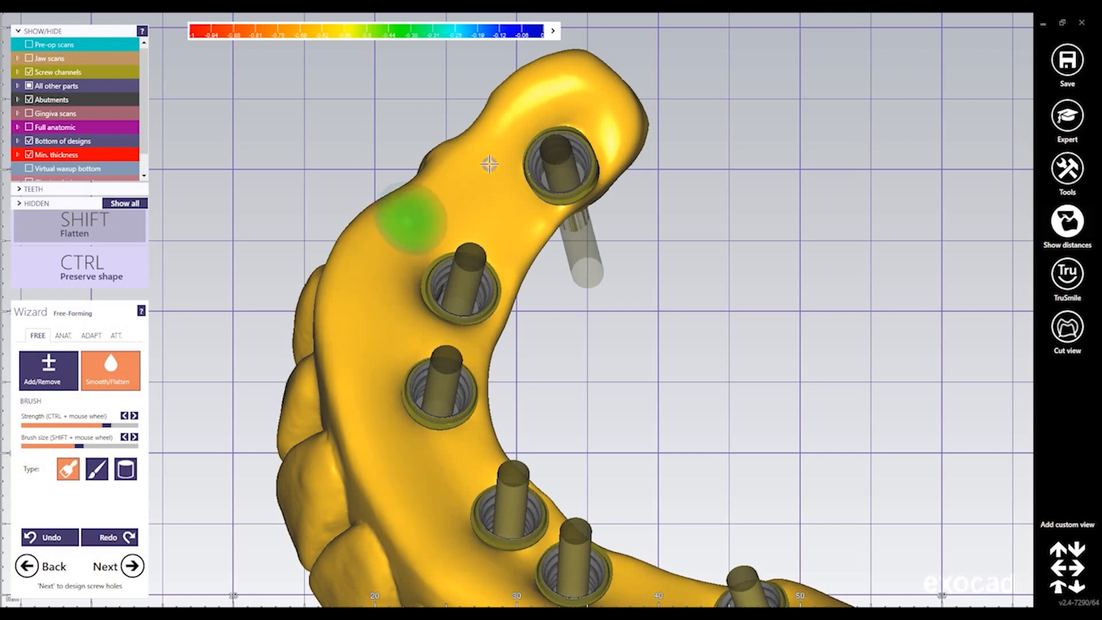
pyautogui.moveTo(639, 319); pyautogui.dragTo(601, 107, button='middle')
pyautogui.moveTo(694, 459)
pyautogui.keyDown('shift'); pyautogui.mouseDown()
pyautogui.moveTo(764, 429)
pyautogui.moveTo(721, 438)
pyautogui.mouseUp(); pyautogui.keyUp('shift')
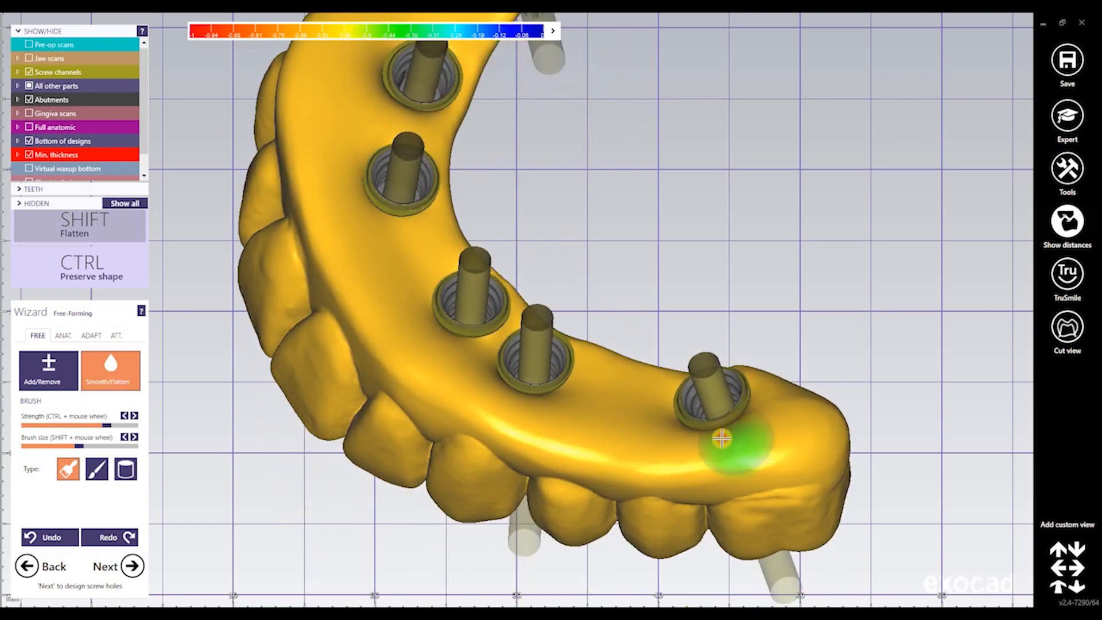
pyautogui.keyDown('shift'); pyautogui.moveTo(584, 423); pyautogui.dragTo(483, 390); pyautogui.keyUp('shift')
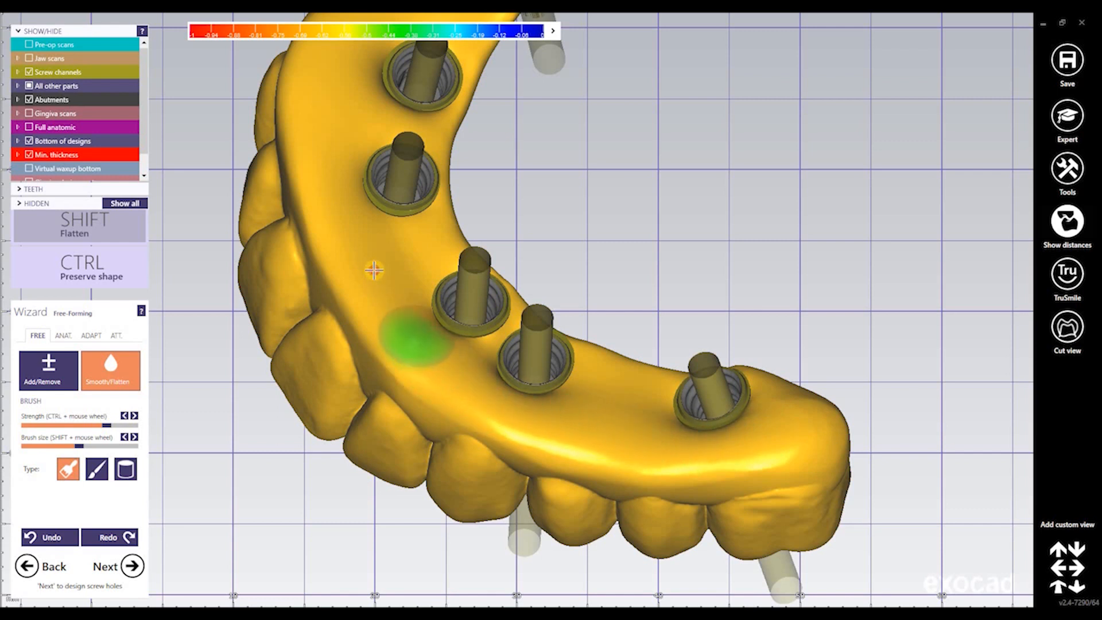
pyautogui.moveTo(374, 270)
pyautogui.keyDown('shift'); pyautogui.mouseDown()
pyautogui.moveTo(332, 180)
pyautogui.moveTo(318, 110)
pyautogui.mouseUp(); pyautogui.keyUp('shift')
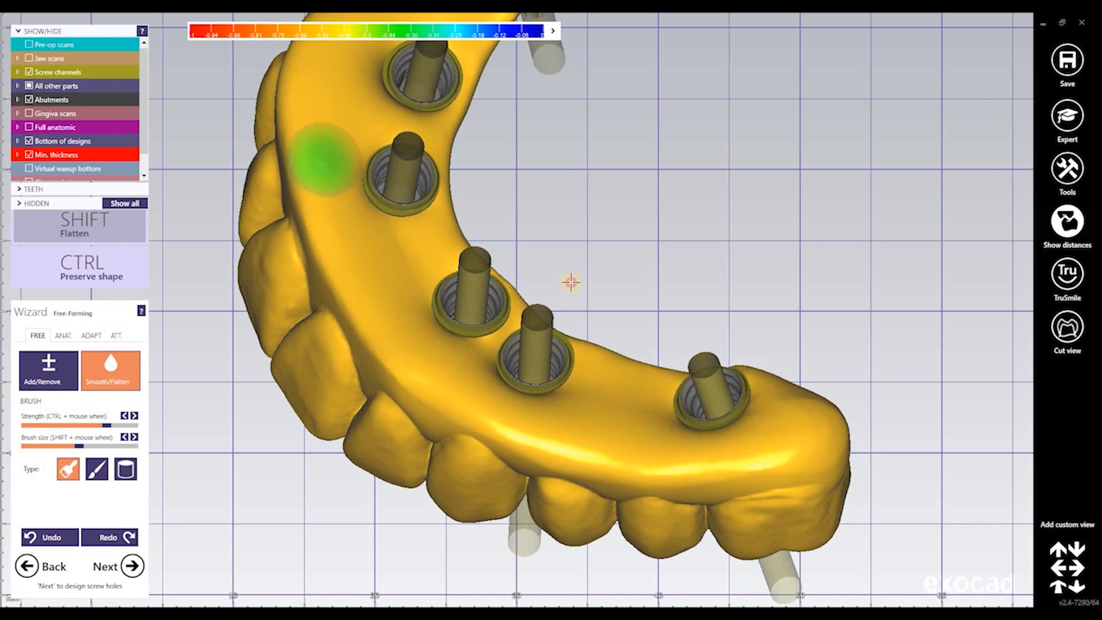
# Shift-flatten the underside near the far end and between the middle implants, then redisplay the jaw scan
pyautogui.moveTo(605, 236)
pyautogui.mouseDown(button='right')
pyautogui.moveTo(520, 295)
pyautogui.moveTo(526, 327)
pyautogui.moveTo(486, 317)
pyautogui.mouseUp(button='right')
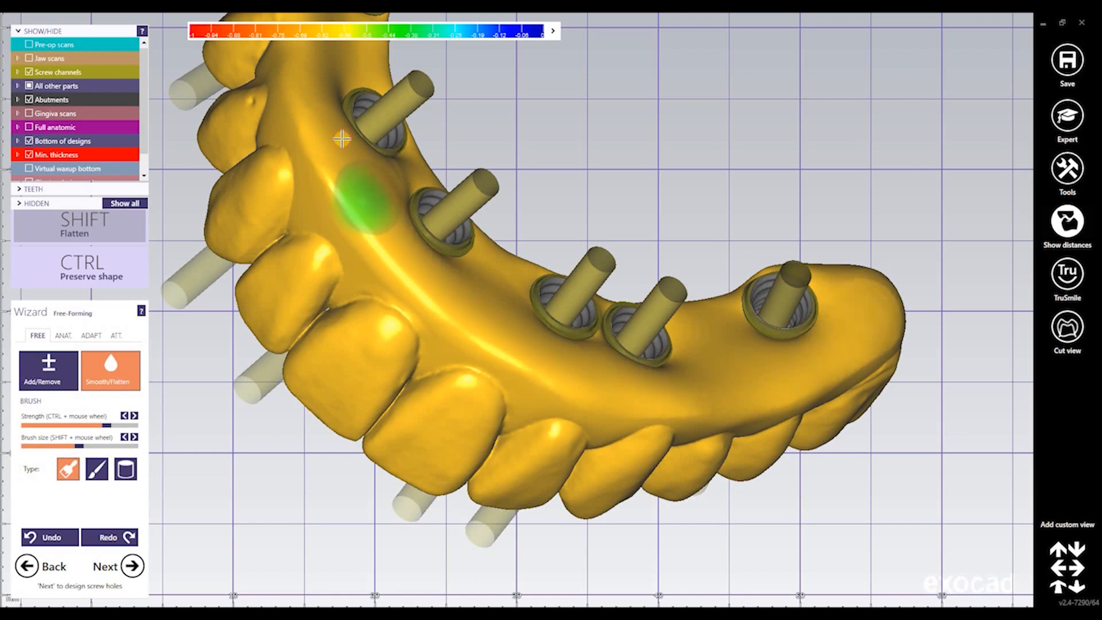
pyautogui.moveTo(454, 148)
pyautogui.mouseDown(button='right')
pyautogui.moveTo(459, 187)
pyautogui.moveTo(376, 208)
pyautogui.mouseUp(button='right')
pyautogui.moveTo(376, 208)
pyautogui.mouseDown(button='middle')
pyautogui.moveTo(423, 418)
pyautogui.moveTo(414, 404)
pyautogui.mouseUp(button='middle')
pyautogui.press('shift')
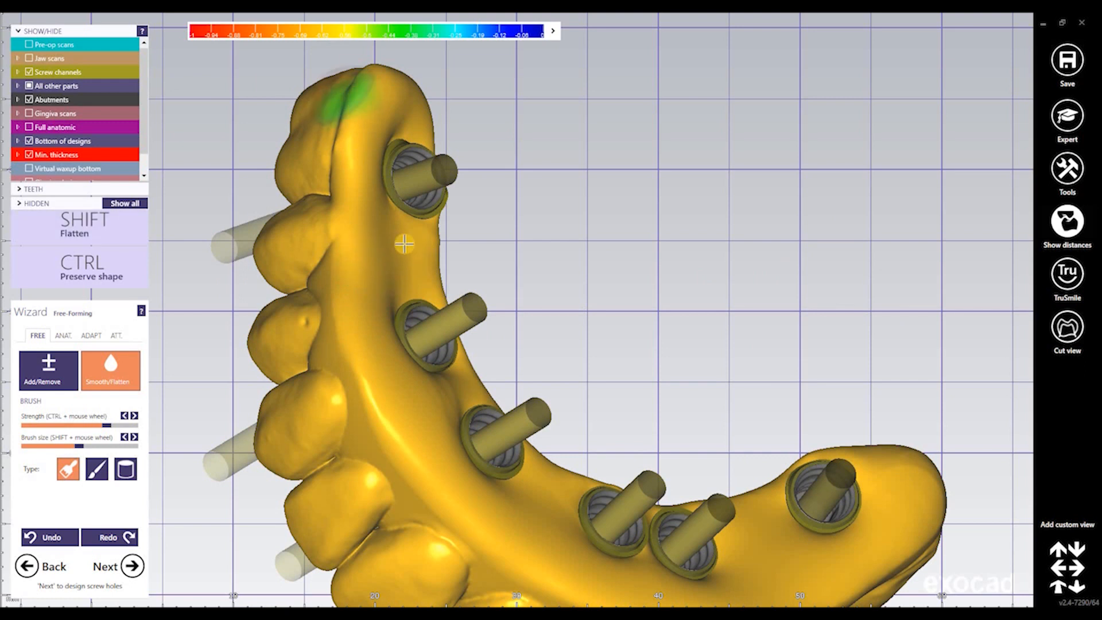
pyautogui.keyDown('shift'); pyautogui.moveTo(375, 164); pyautogui.dragTo(375, 154); pyautogui.keyUp('shift')
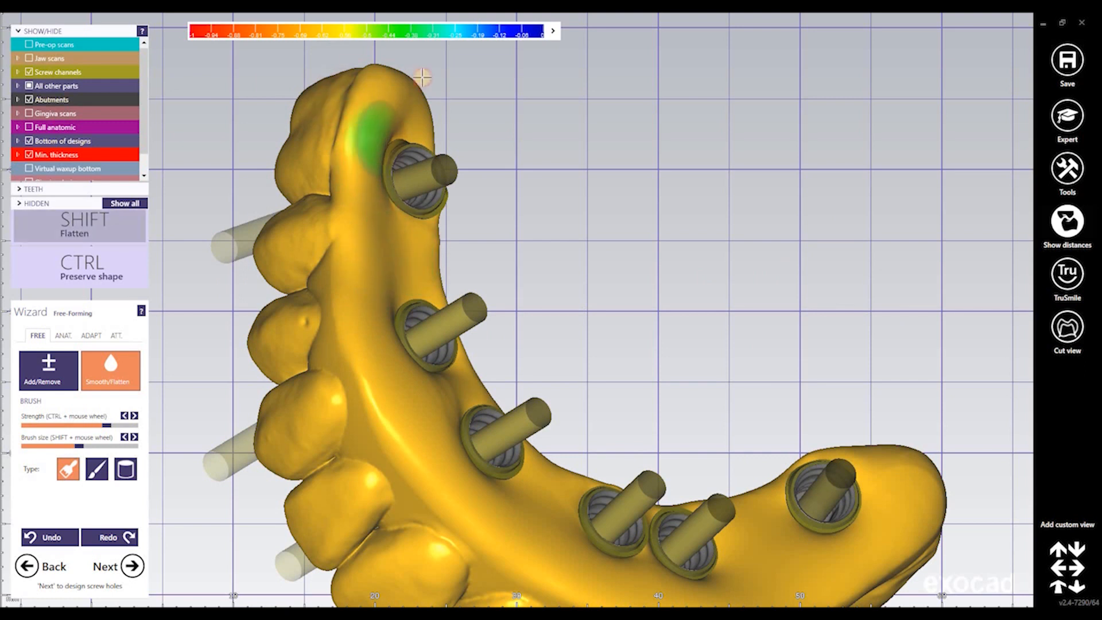
pyautogui.moveTo(451, 162); pyautogui.dragTo(368, 349, button='right')
pyautogui.press('shift')
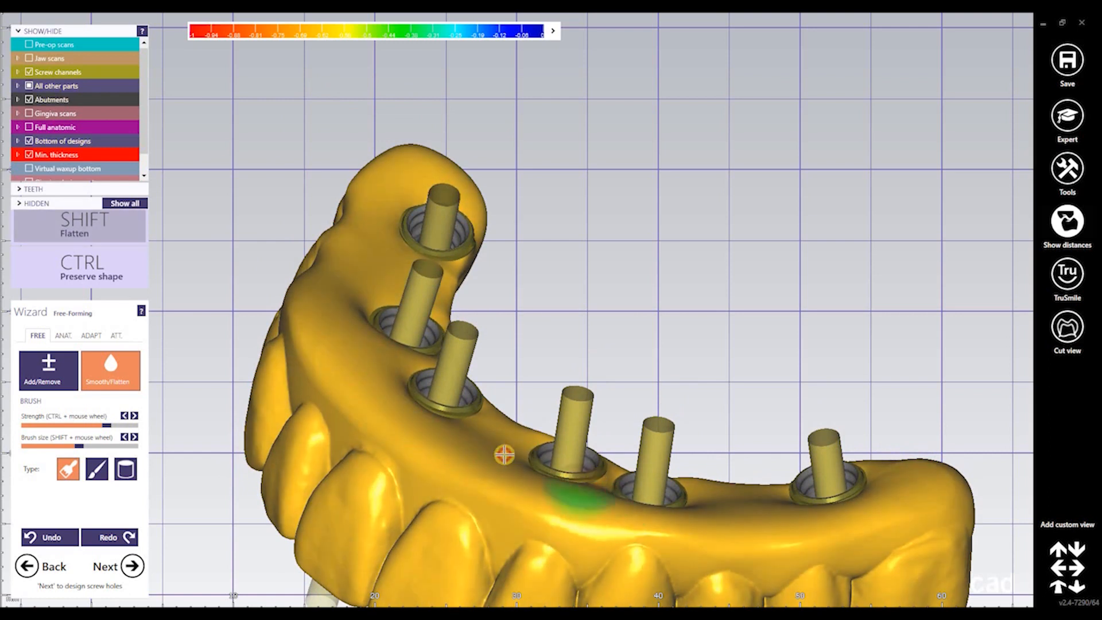
pyautogui.keyDown('shift'); pyautogui.moveTo(505, 454); pyautogui.dragTo(591, 487); pyautogui.keyUp('shift')
pyautogui.moveTo(593, 492)
pyautogui.mouseDown(button='right')
pyautogui.moveTo(488, 508)
pyautogui.moveTo(537, 569)
pyautogui.moveTo(544, 534)
pyautogui.moveTo(720, 447)
pyautogui.moveTo(726, 397)
pyautogui.mouseUp(button='right')
pyautogui.press('shift')
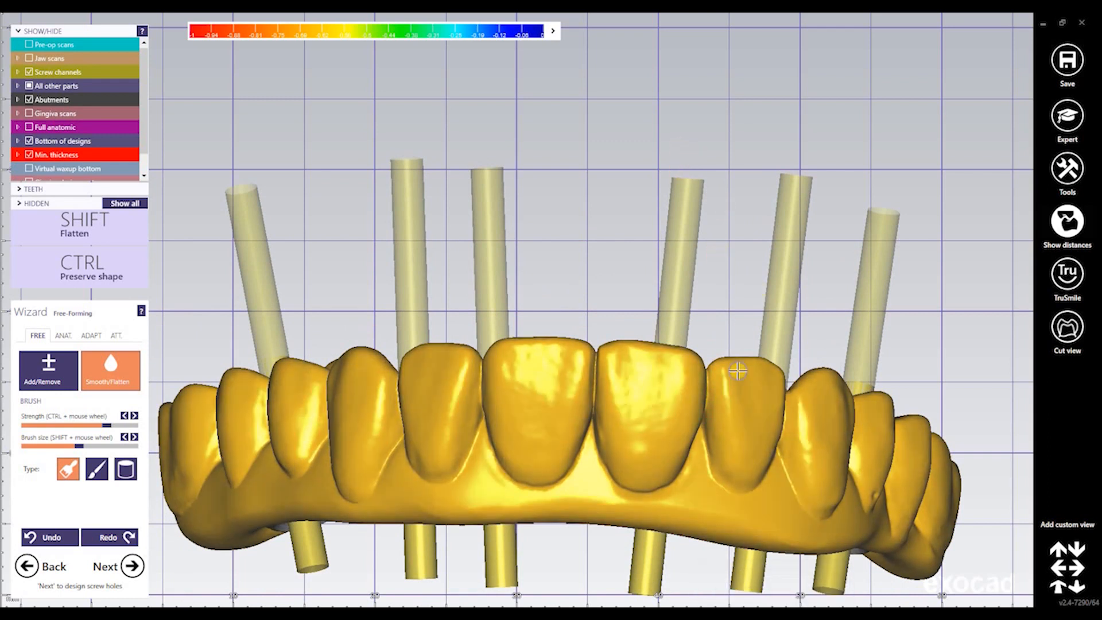
pyautogui.moveTo(738, 371); pyautogui.dragTo(780, 296, button='right')
pyautogui.press('j')
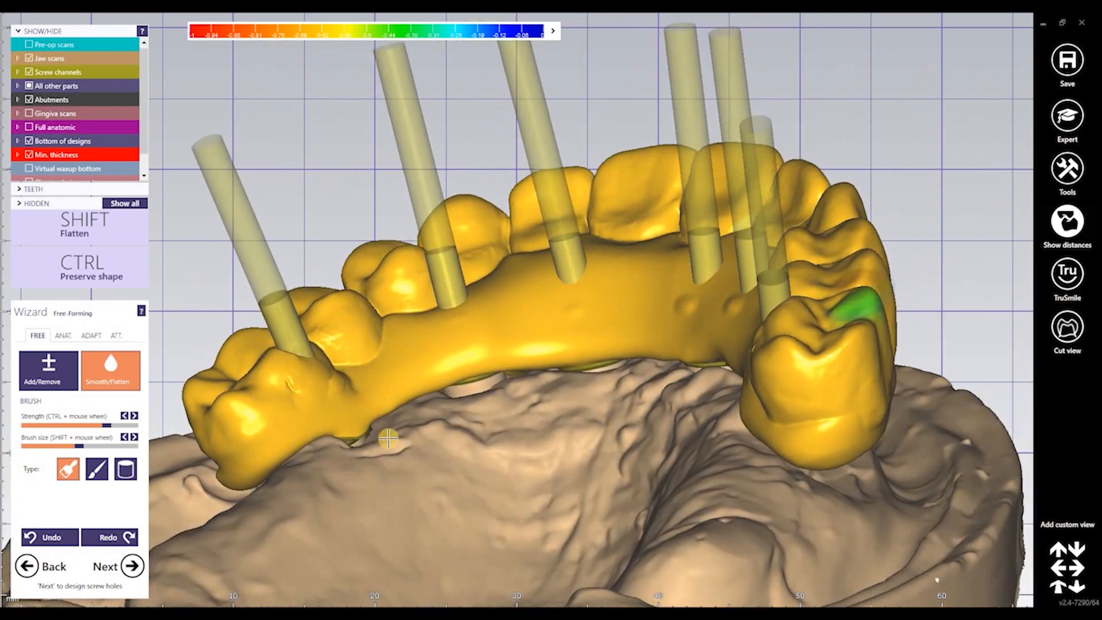
# With the jaw scan shown, flatten a thin area and smooth the right side of the bridge
pyautogui.moveTo(456, 452); pyautogui.dragTo(298, 453, button='right')
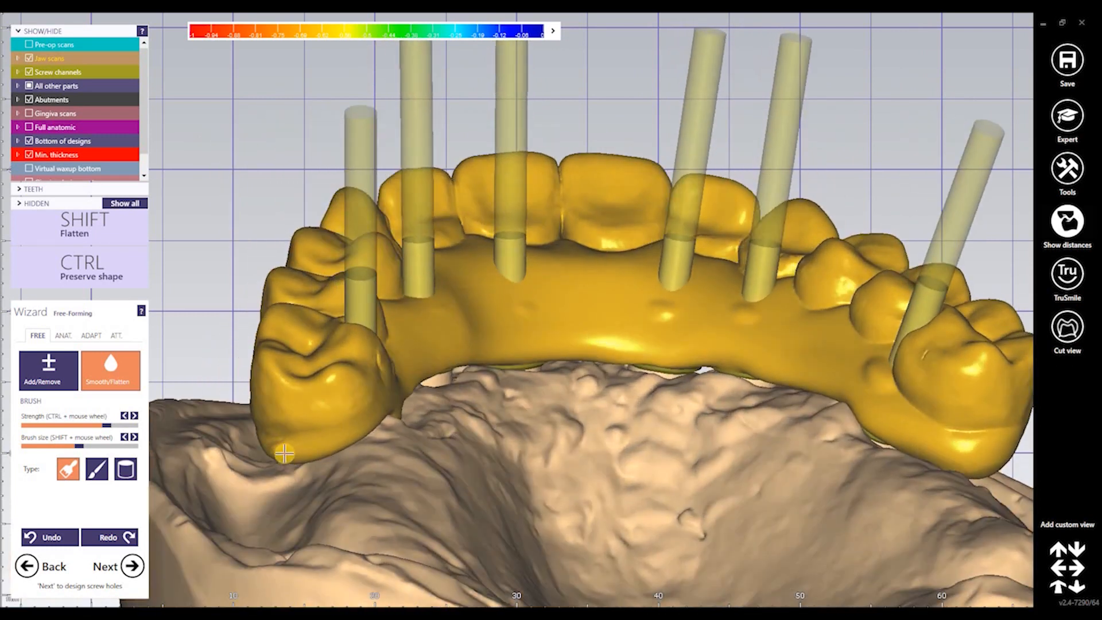
pyautogui.moveTo(592, 477); pyautogui.dragTo(858, 424, button='right')
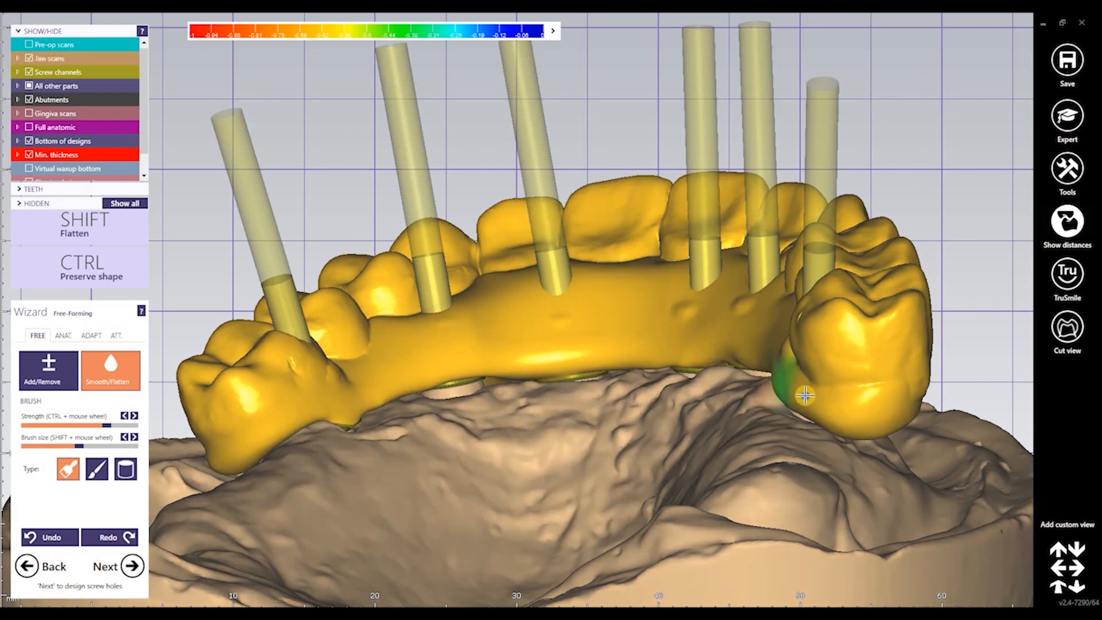
pyautogui.moveTo(805, 395); pyautogui.dragTo(860, 372, button='right')
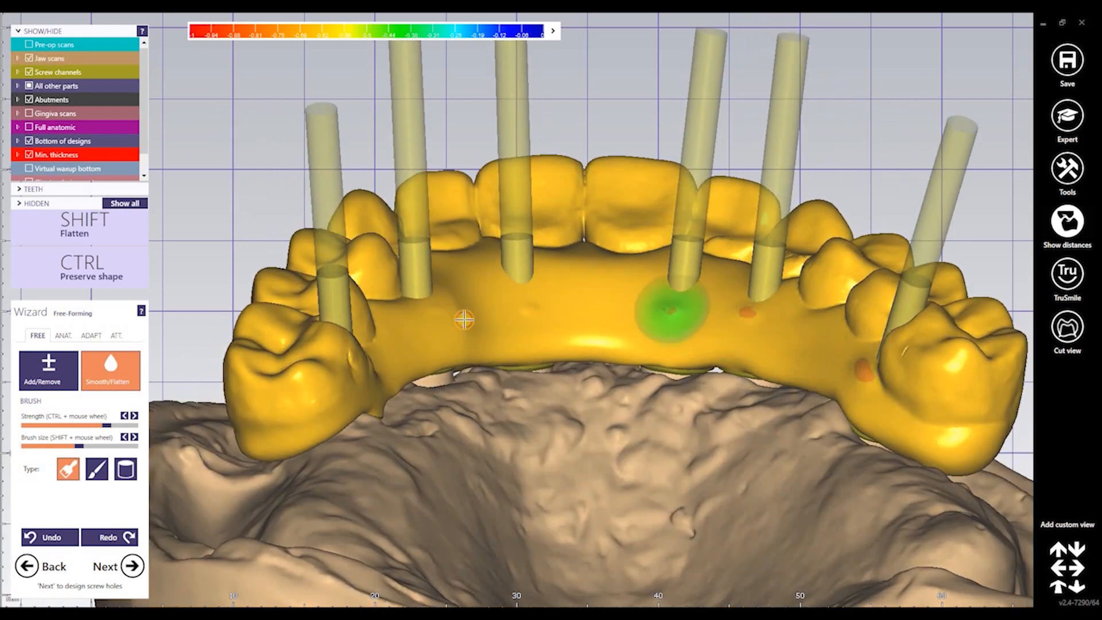
pyautogui.moveTo(574, 470); pyautogui.dragTo(574, 78, button='right')
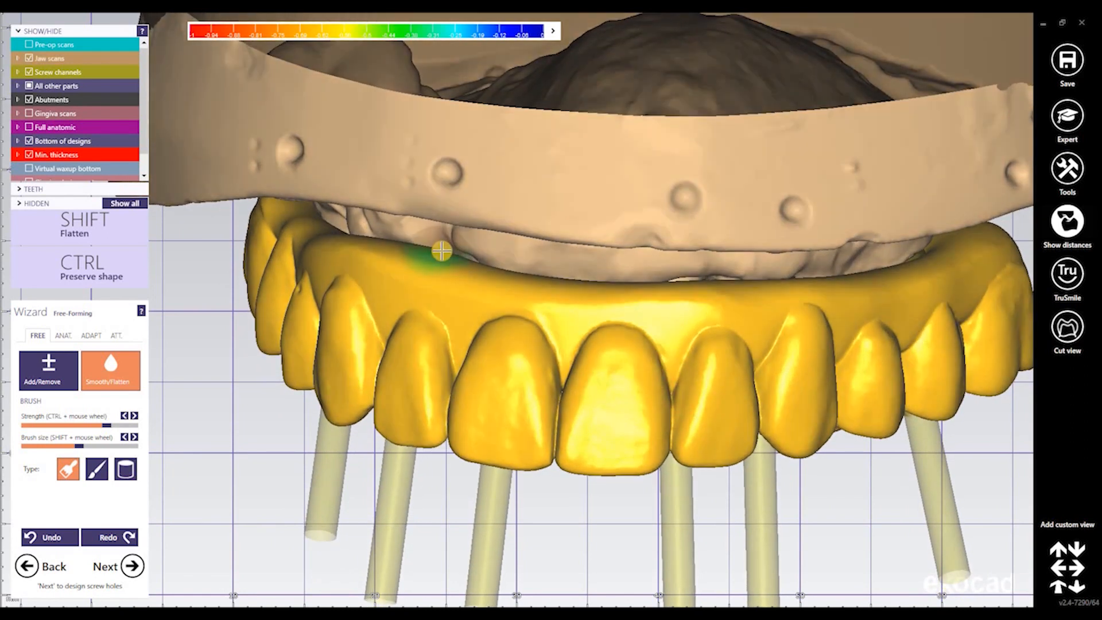
pyautogui.keyDown('shift'); pyautogui.moveTo(436, 256); pyautogui.dragTo(405, 247); pyautogui.keyUp('shift')
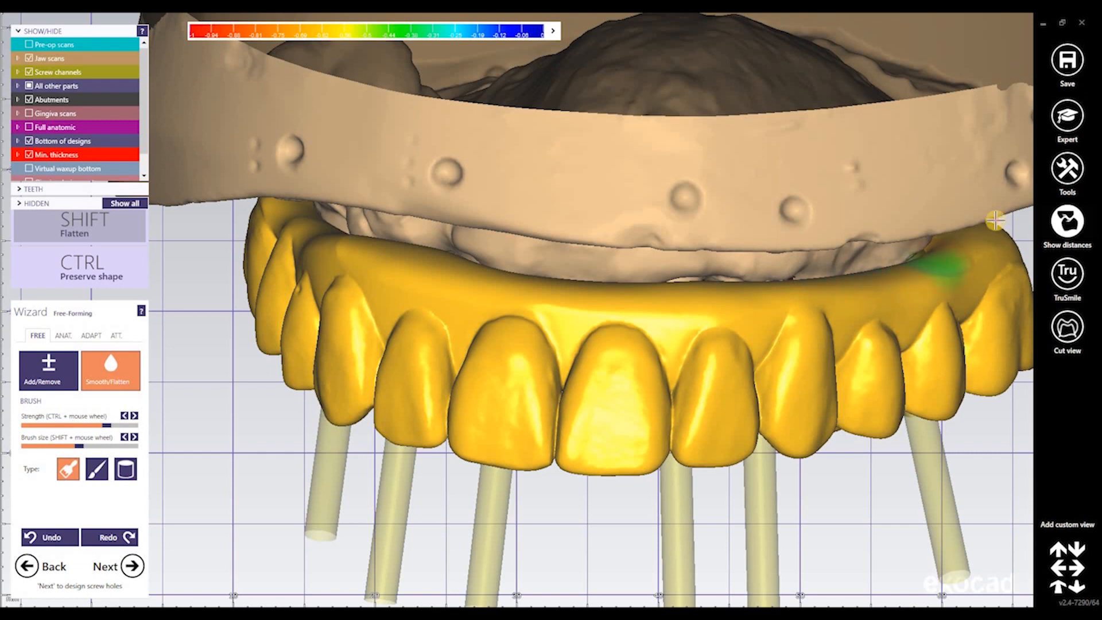
pyautogui.moveTo(369, 242); pyautogui.dragTo(352, 237)
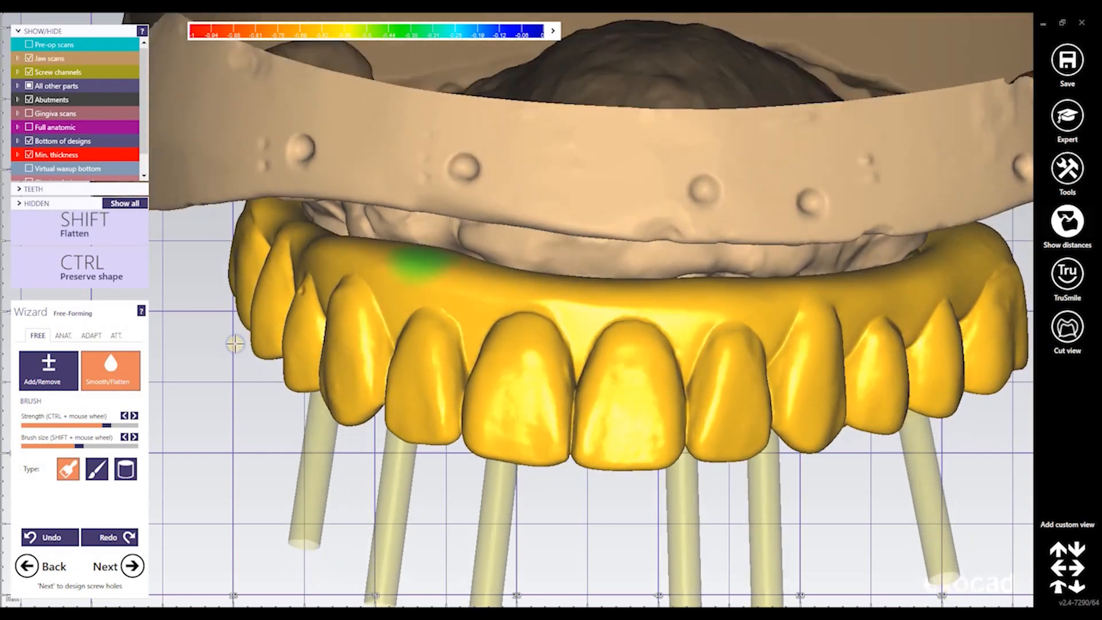
# Hide the jaw scan and smooth the bridge between and around the abutments, including the left rim
pyautogui.press('j')
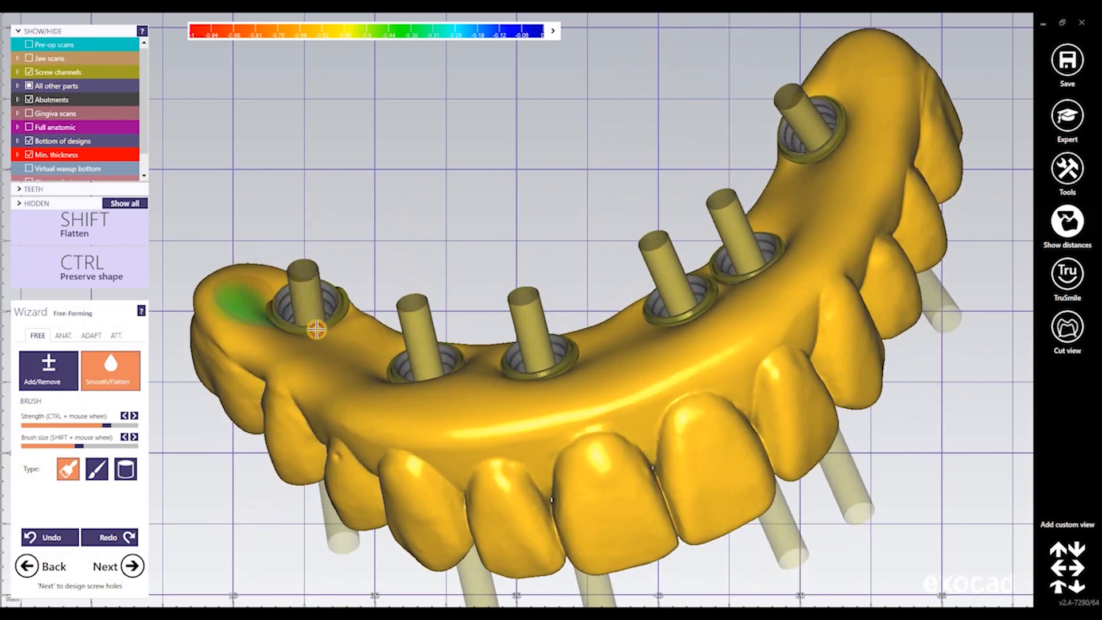
pyautogui.moveTo(348, 312); pyautogui.dragTo(388, 349)
pyautogui.moveTo(394, 363); pyautogui.dragTo(451, 427, button='right')
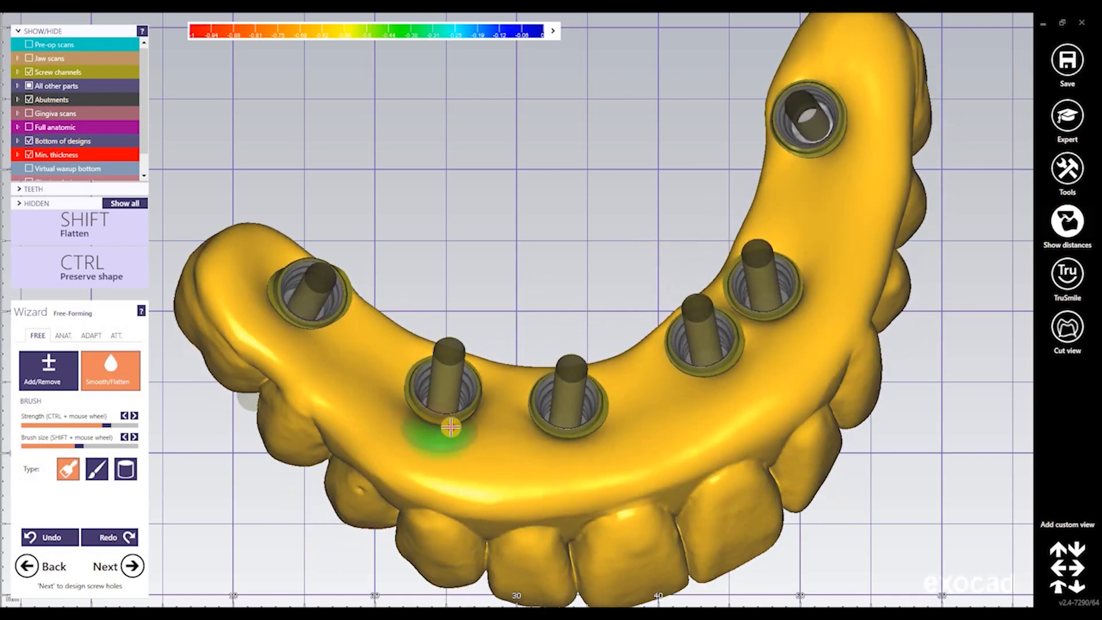
pyautogui.moveTo(514, 425); pyautogui.dragTo(594, 430)
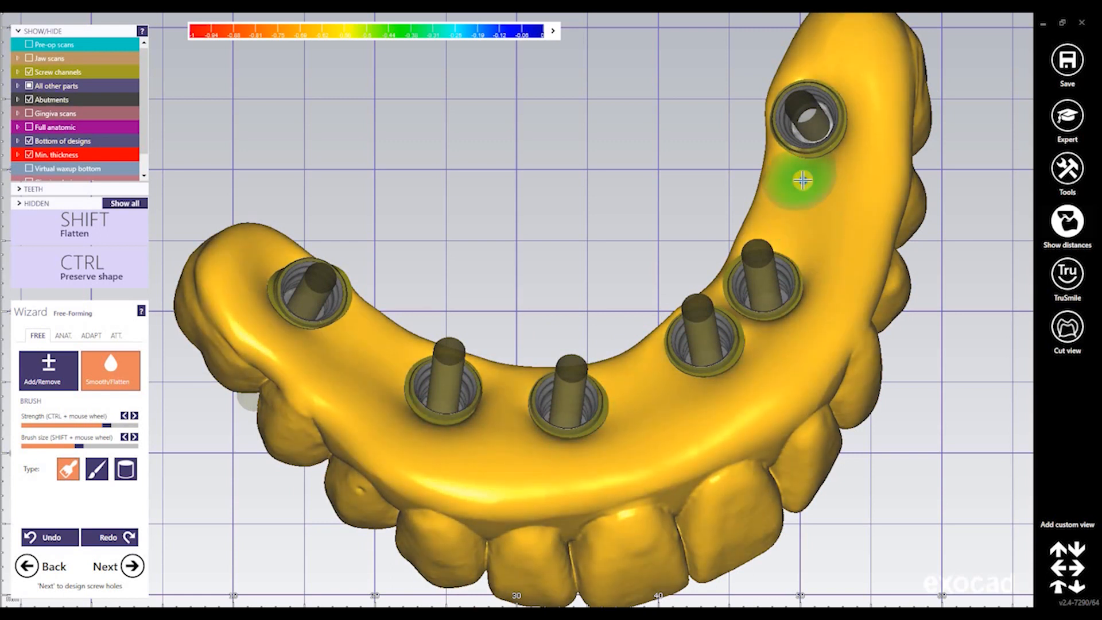
pyautogui.moveTo(792, 180)
pyautogui.mouseDown(button='right')
pyautogui.moveTo(778, 201)
pyautogui.moveTo(401, 351)
pyautogui.moveTo(408, 361)
pyautogui.mouseUp(button='right')
pyautogui.moveTo(391, 345)
pyautogui.mouseDown()
pyautogui.moveTo(381, 325)
pyautogui.moveTo(378, 337)
pyautogui.moveTo(426, 345)
pyautogui.mouseUp()
pyautogui.moveTo(426, 345); pyautogui.dragTo(469, 316, button='right')
# Toggle the jaw scan repeatedly to locate the yellow contact patches, trying the Add/Remove brush
pyautogui.press('j')
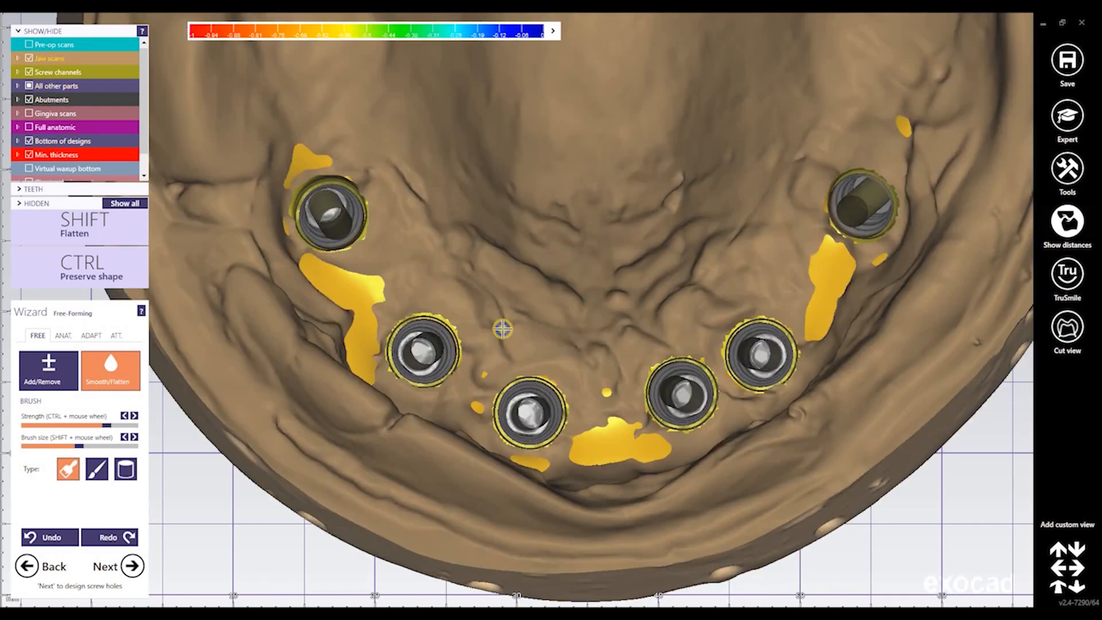
pyautogui.moveTo(568, 396); pyautogui.dragTo(597, 393, button='right')
pyautogui.press('j')
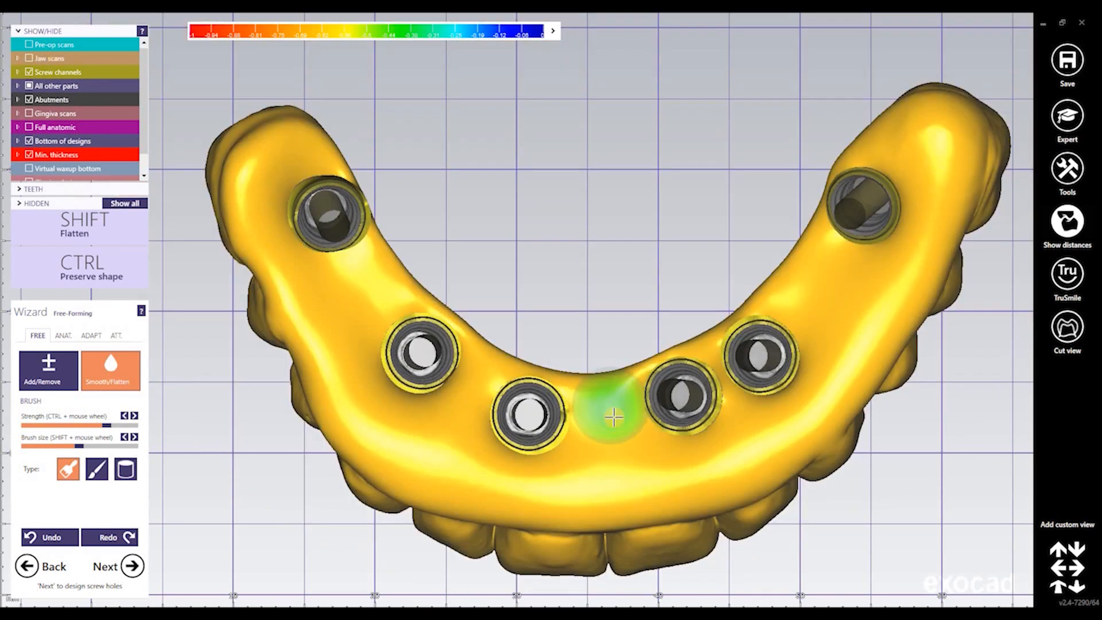
pyautogui.press('j')
pyautogui.press('j')
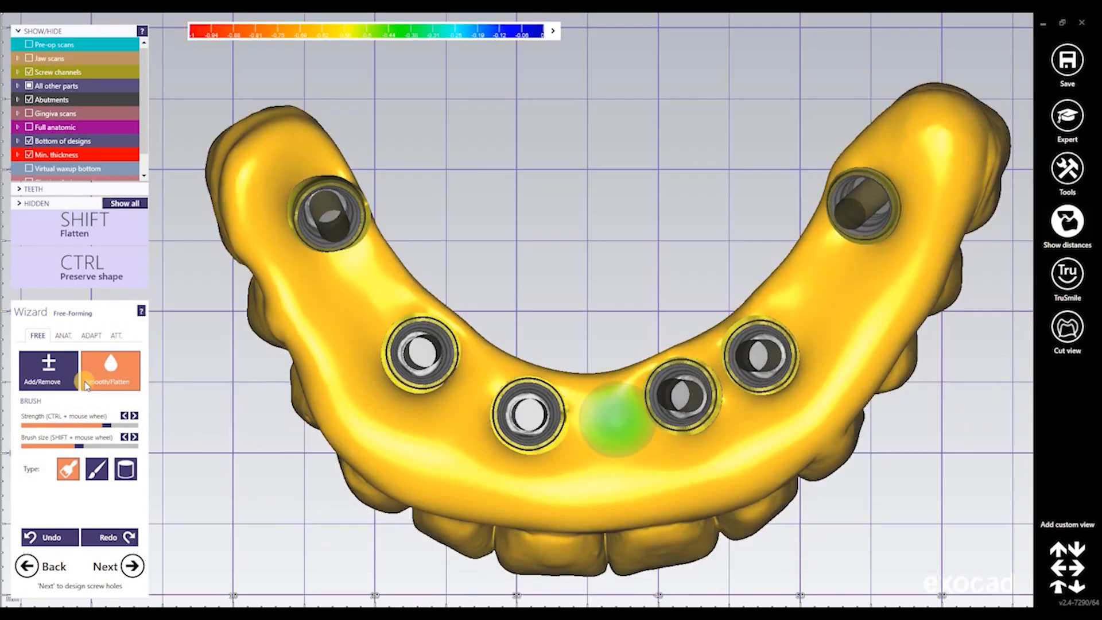
pyautogui.click(48, 370)
pyautogui.press('j')
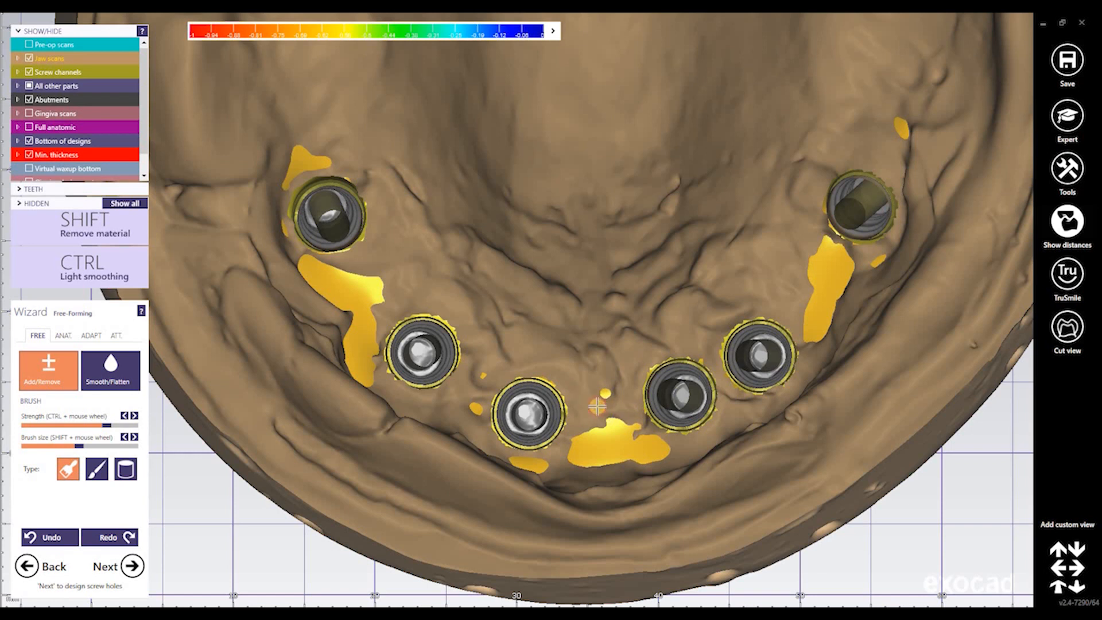
pyautogui.press('j')
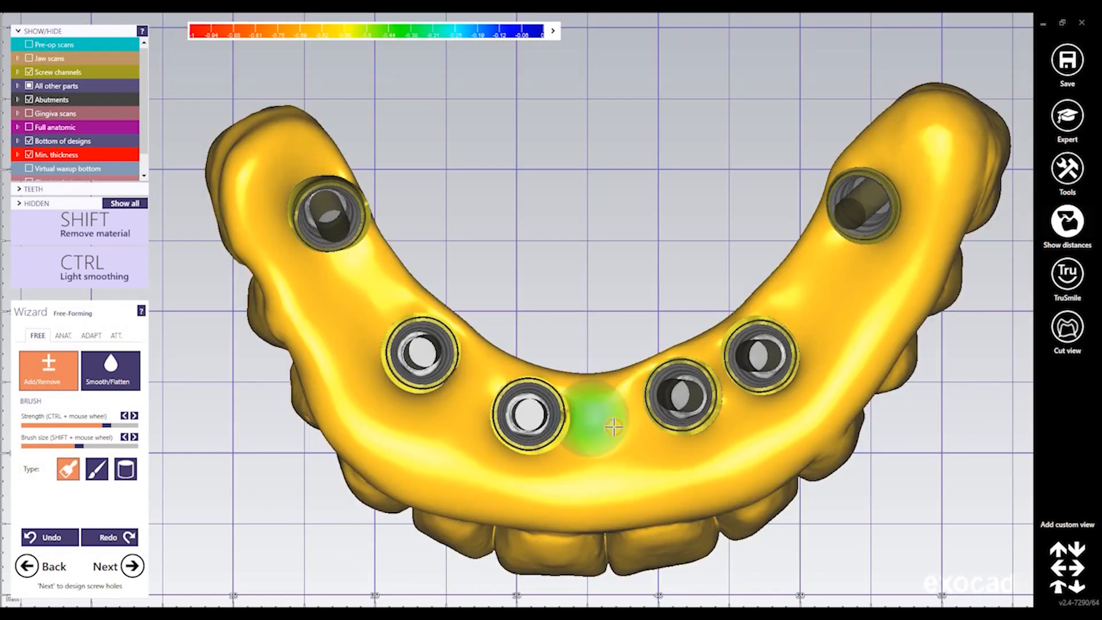
pyautogui.press('j')
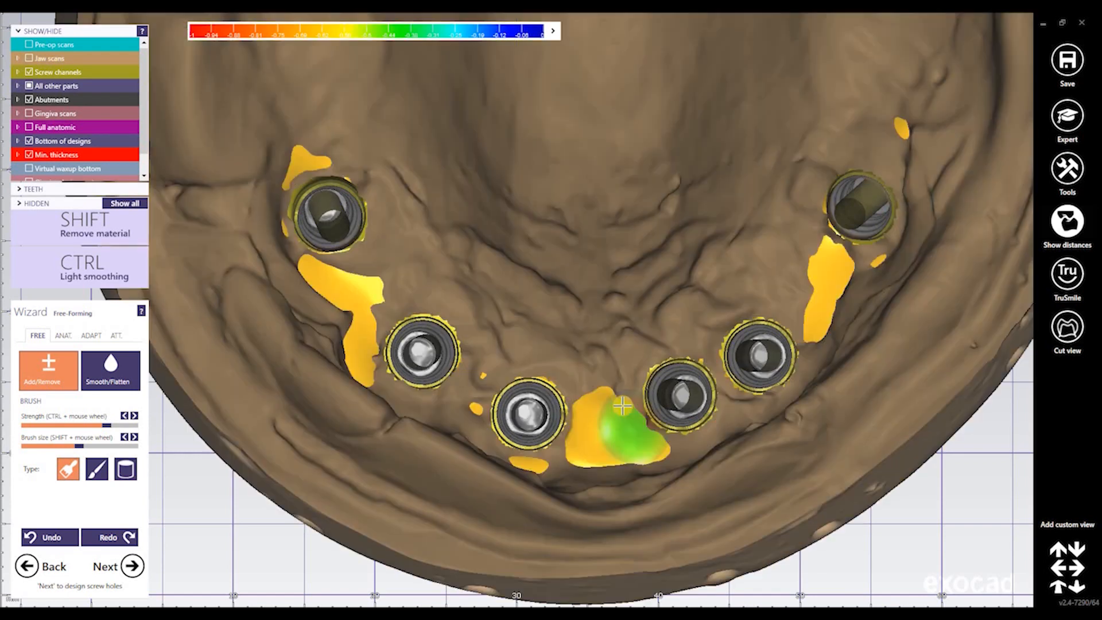
pyautogui.press('j')
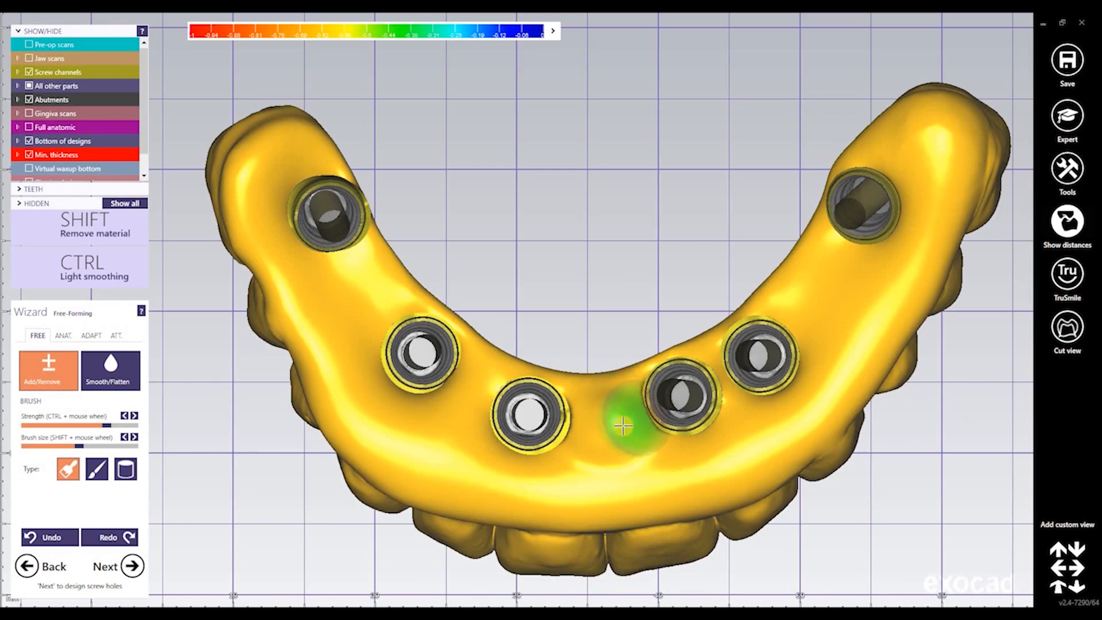
pyautogui.press('j')
pyautogui.press('j')
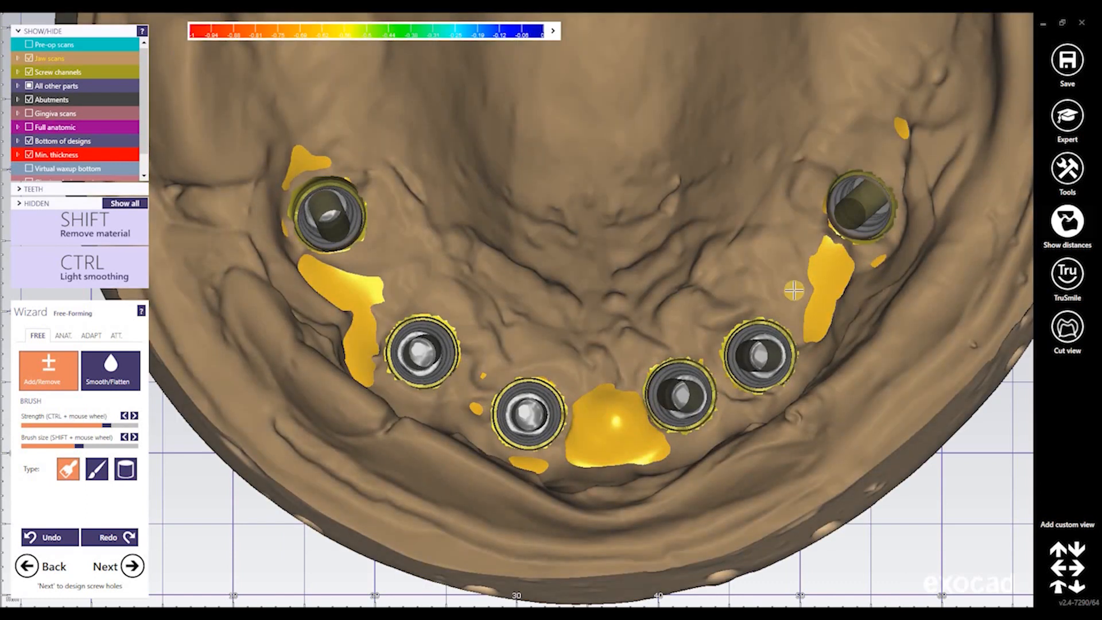
pyautogui.press('j')
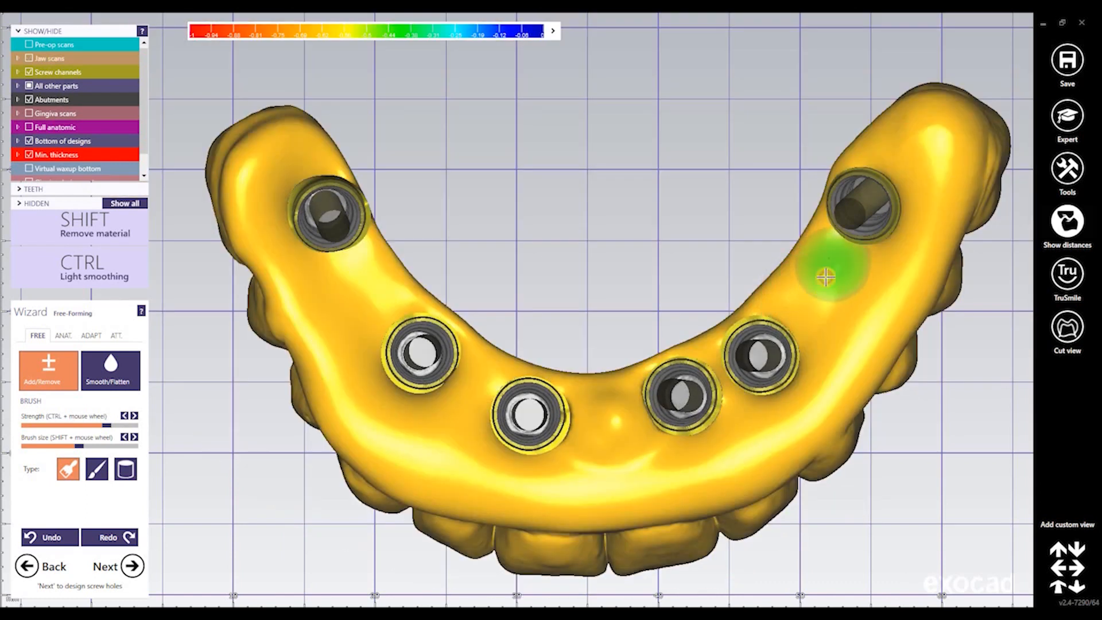
pyautogui.press('j')
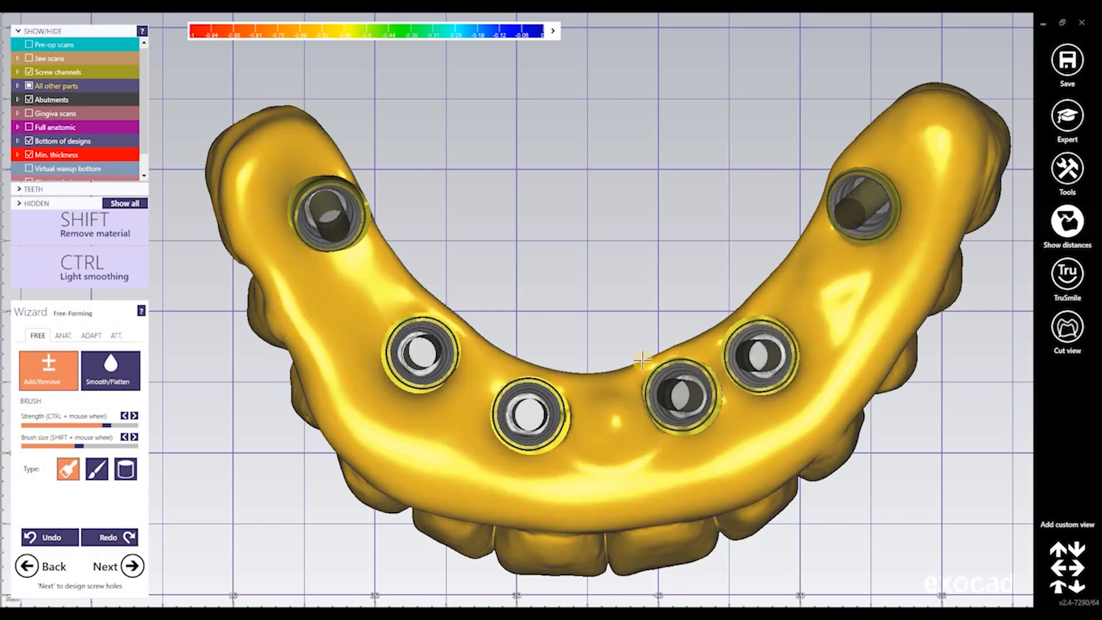
pyautogui.press('j')
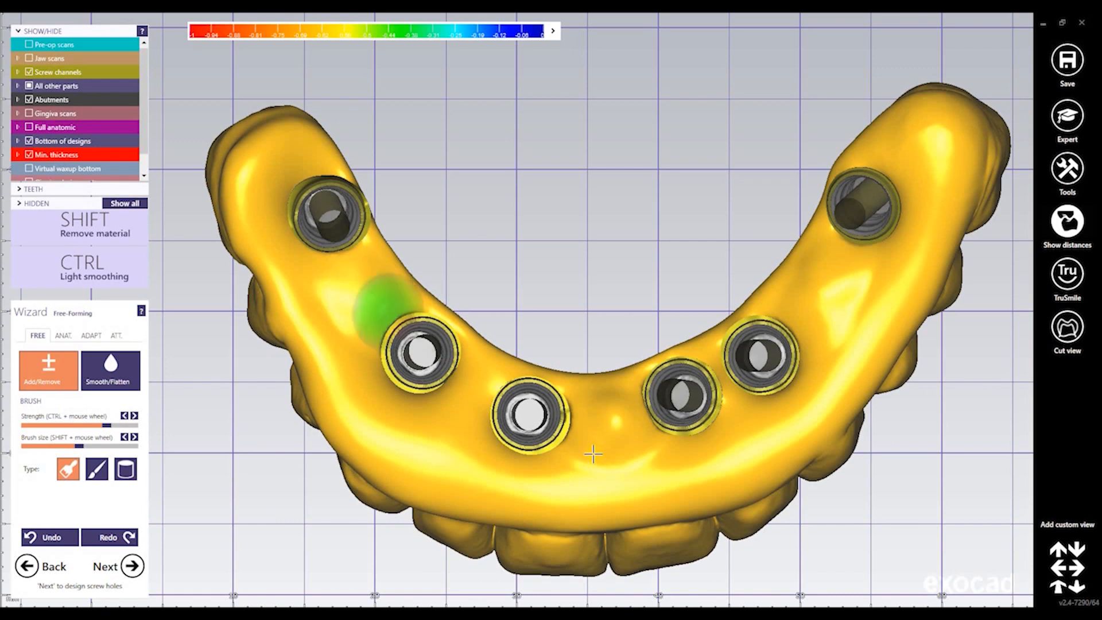
pyautogui.press('j')
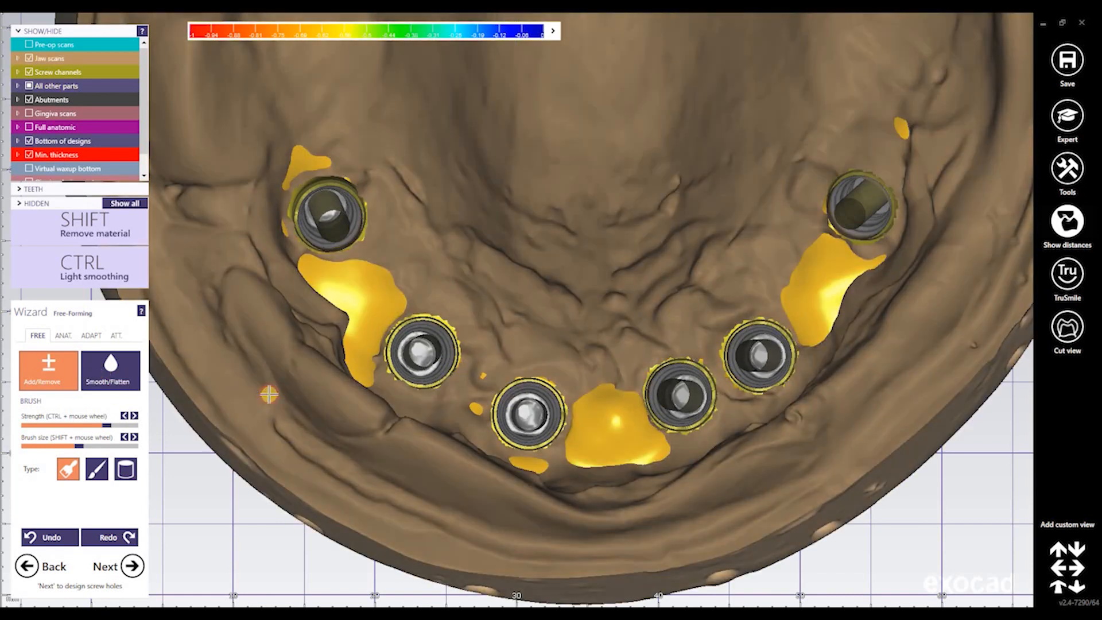
# With Smooth/Flatten, flatten the left, front, central and right yellow contact patches and their tails
pyautogui.click(92, 374)
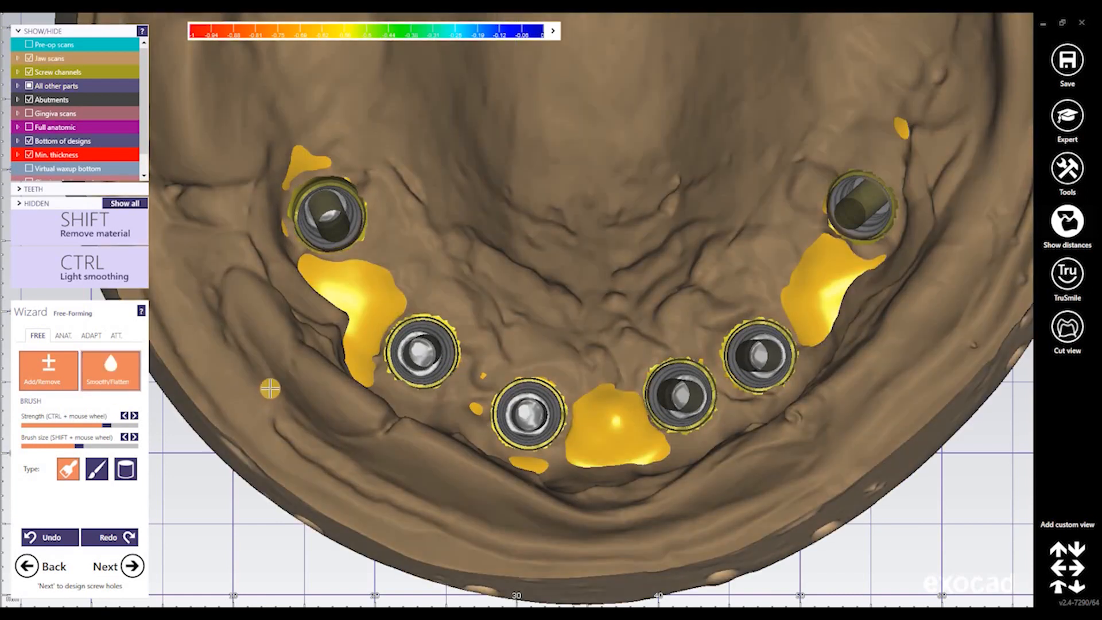
pyautogui.moveTo(368, 372)
pyautogui.keyDown('shift'); pyautogui.mouseDown()
pyautogui.moveTo(377, 359)
pyautogui.moveTo(357, 357)
pyautogui.mouseUp(); pyautogui.keyUp('shift')
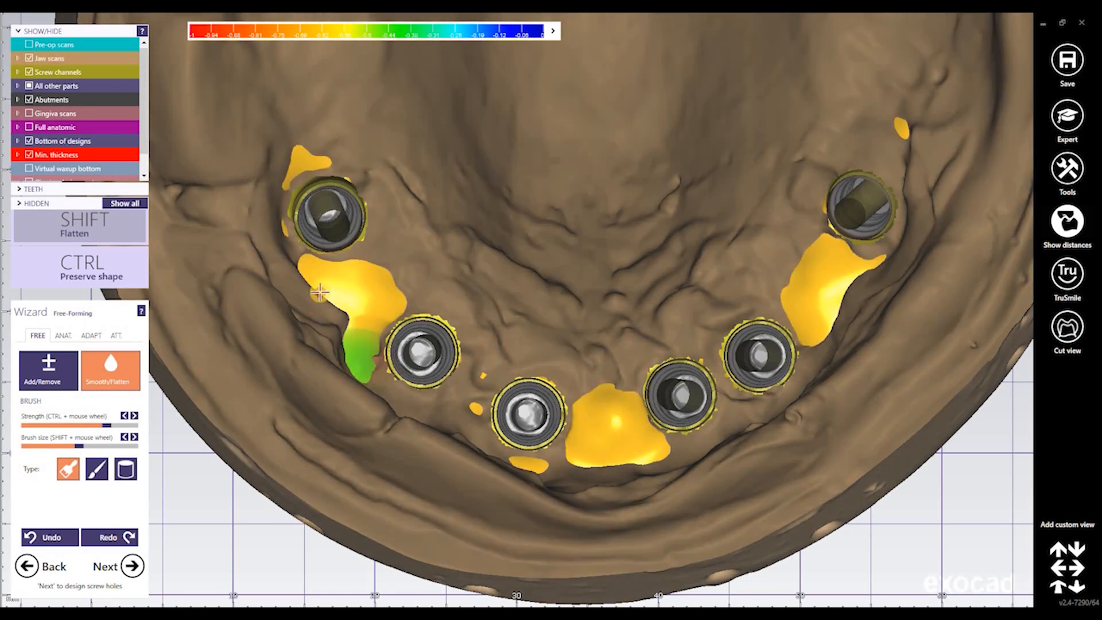
pyautogui.press('j')
pyautogui.keyDown('shift'); pyautogui.moveTo(375, 308); pyautogui.dragTo(327, 279); pyautogui.keyUp('shift')
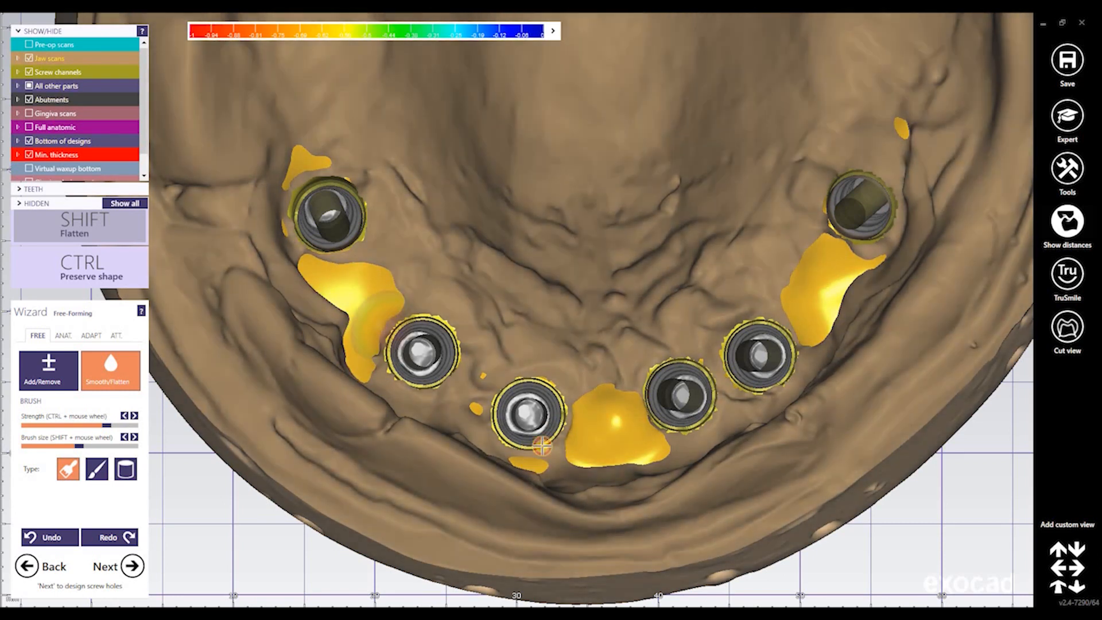
pyautogui.keyDown('shift'); pyautogui.moveTo(537, 458); pyautogui.dragTo(534, 460); pyautogui.keyUp('shift')
pyautogui.keyDown('shift'); pyautogui.moveTo(614, 424); pyautogui.dragTo(660, 447); pyautogui.keyUp('shift')
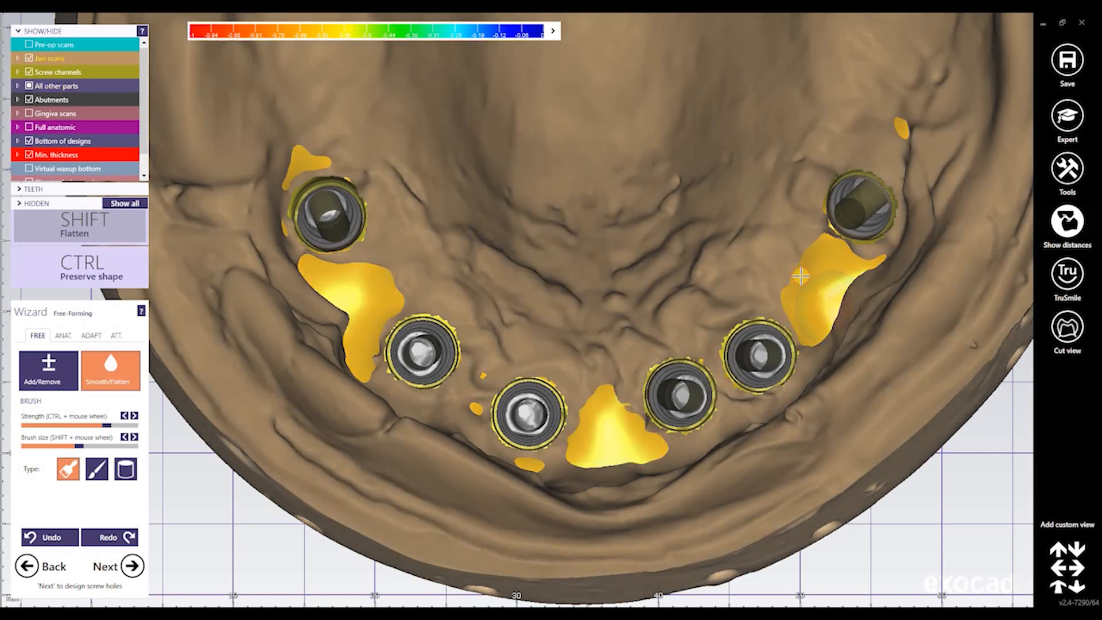
pyautogui.moveTo(800, 277)
pyautogui.keyDown('shift'); pyautogui.mouseDown()
pyautogui.moveTo(820, 294)
pyautogui.moveTo(870, 251)
pyautogui.mouseUp(); pyautogui.keyUp('shift')
pyautogui.keyDown('shift'); pyautogui.moveTo(820, 338); pyautogui.dragTo(818, 312); pyautogui.keyUp('shift')
pyautogui.keyDown('shift'); pyautogui.moveTo(878, 264); pyautogui.dragTo(848, 272); pyautogui.keyUp('shift')
pyautogui.moveTo(814, 275); pyautogui.dragTo(813, 276, button='right')
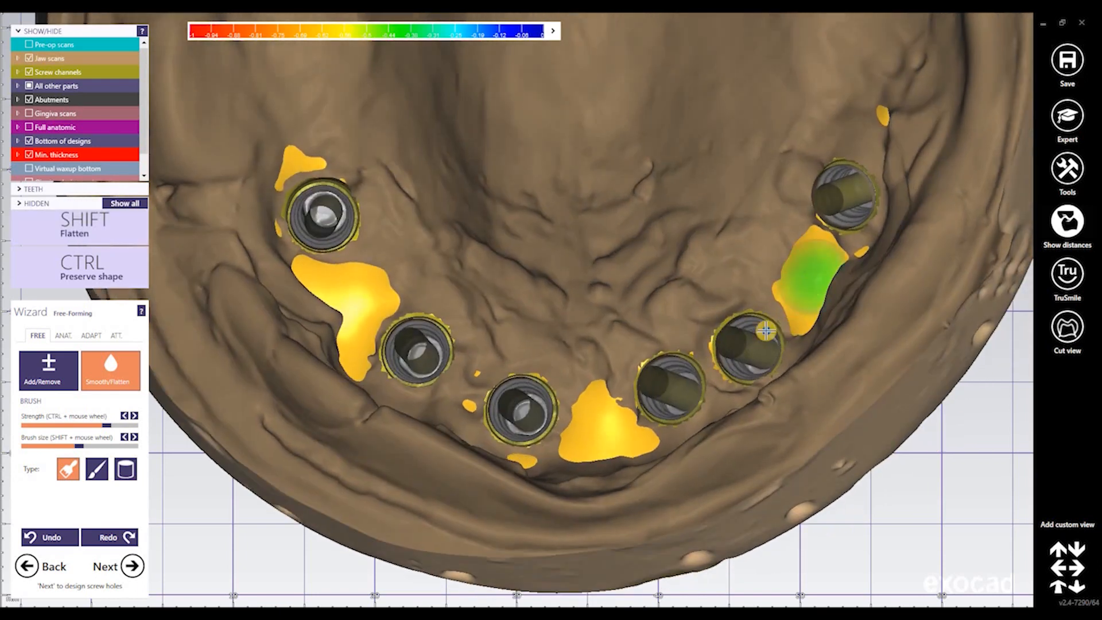
pyautogui.press('space')
pyautogui.moveTo(765, 331); pyautogui.dragTo(770, 307, button='right')
# Leave free-forming past the Adapt notice to reach the Screw Hole Design step
pyautogui.click(137, 567)
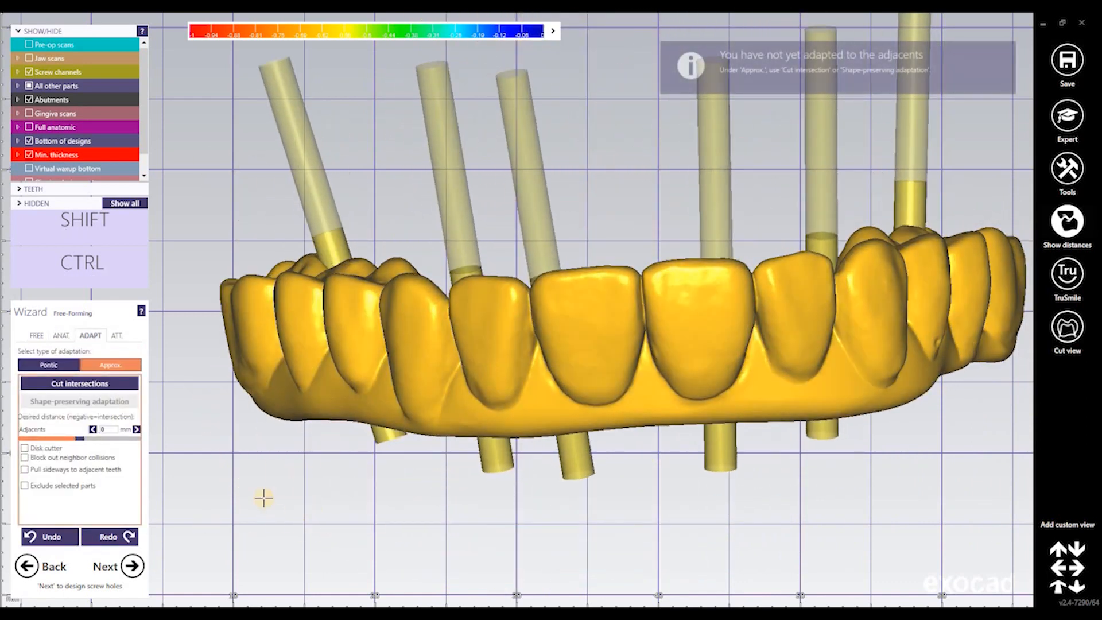
pyautogui.click(140, 567)
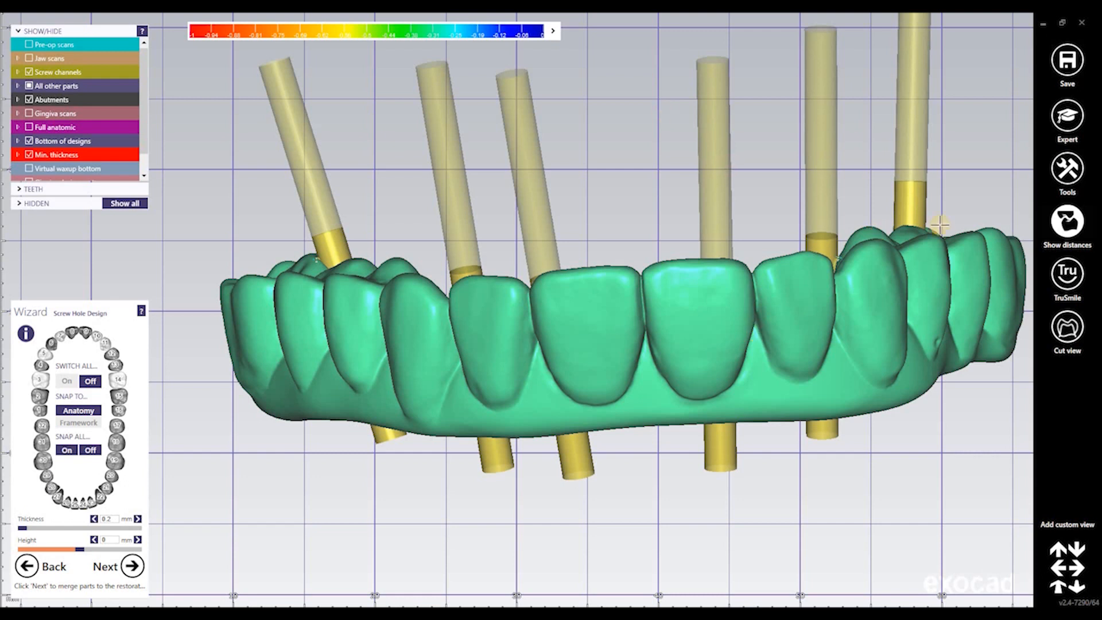
# Switch all screw holes Off and proceed to merge the parts into the restoration
pyautogui.click(91, 380)
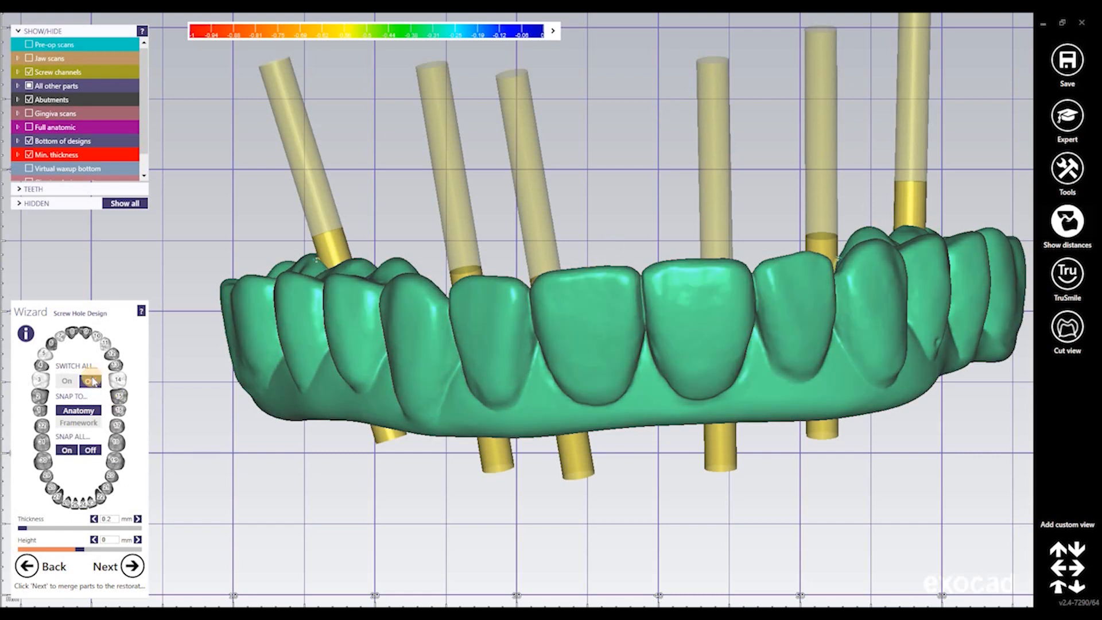
pyautogui.click(128, 566)
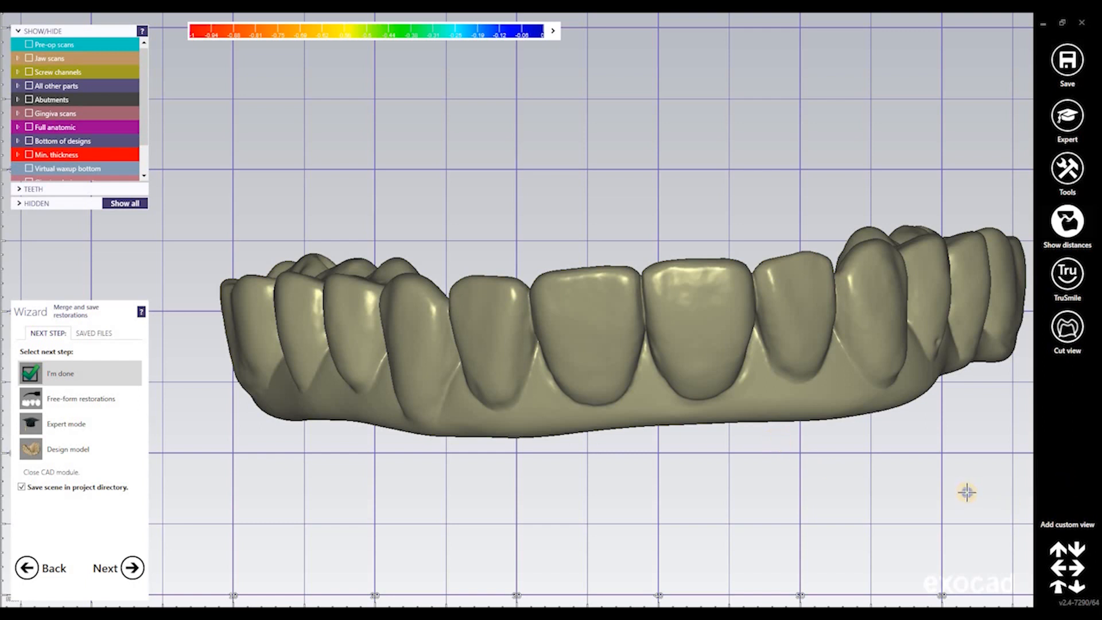
# Check the occlusal view, then finish with 'I'm done' and save the scene in the project directory
pyautogui.moveTo(967, 492); pyautogui.dragTo(553, 360, button='right')
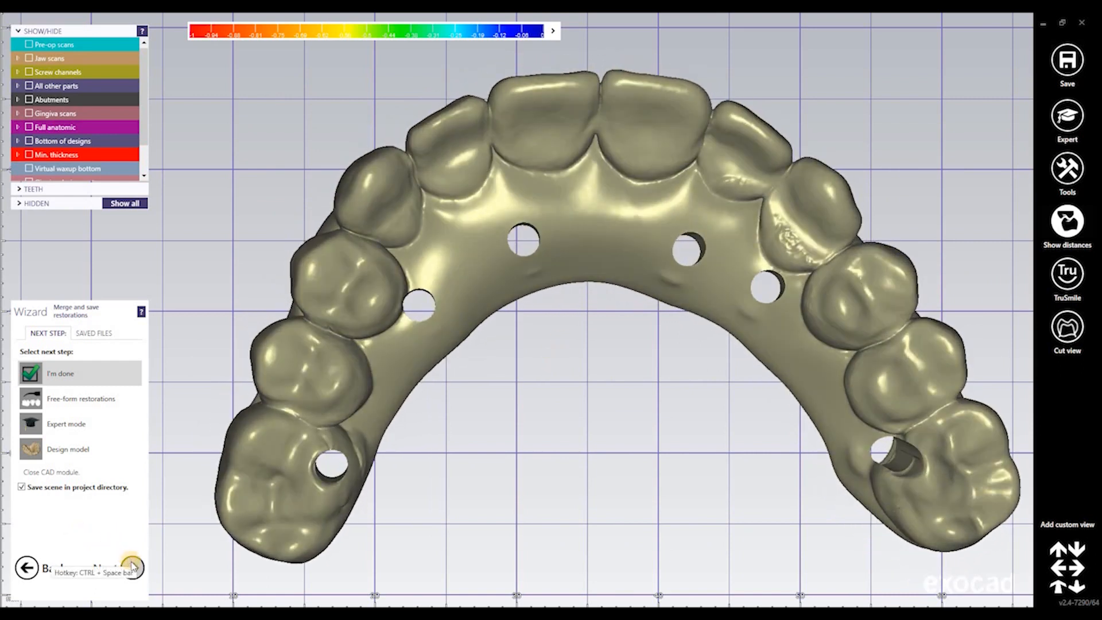
pyautogui.click(133, 566)
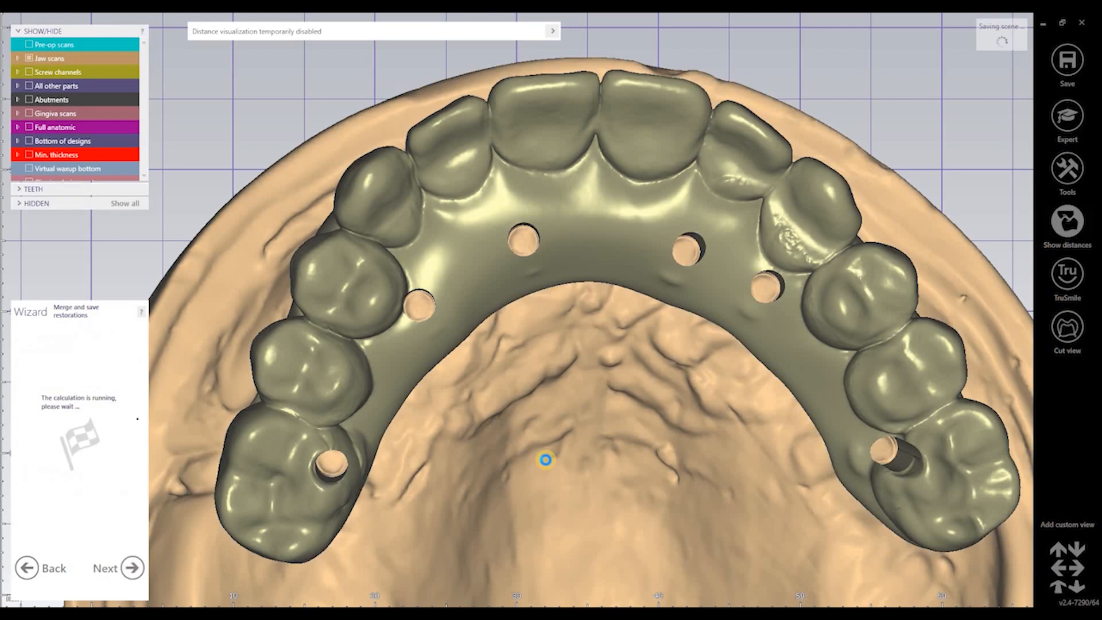